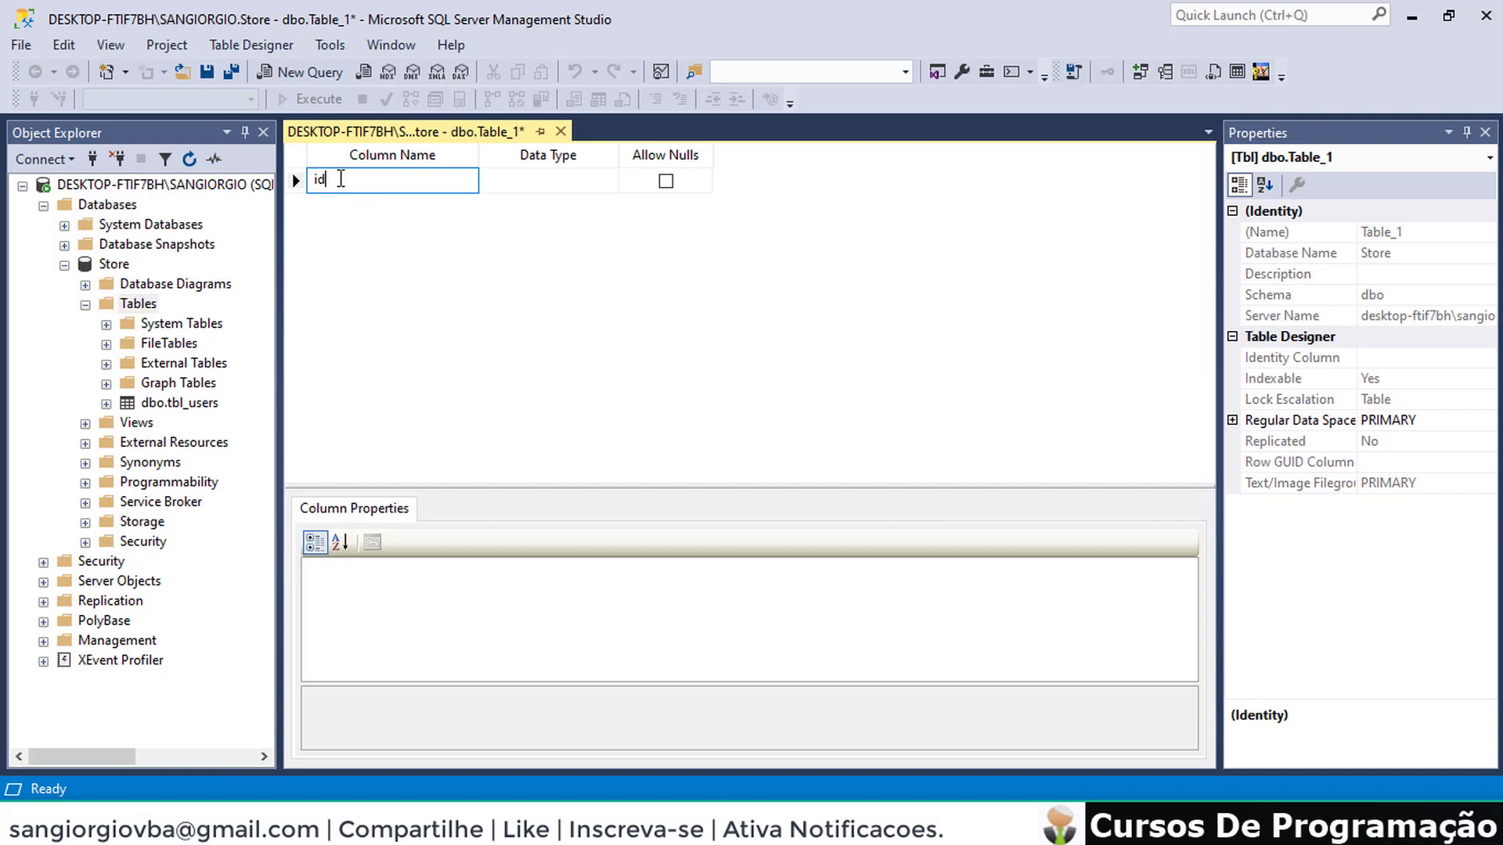
Set the data type of the id column to int
{"action": "left_click", "coordinate": [512, 184]}
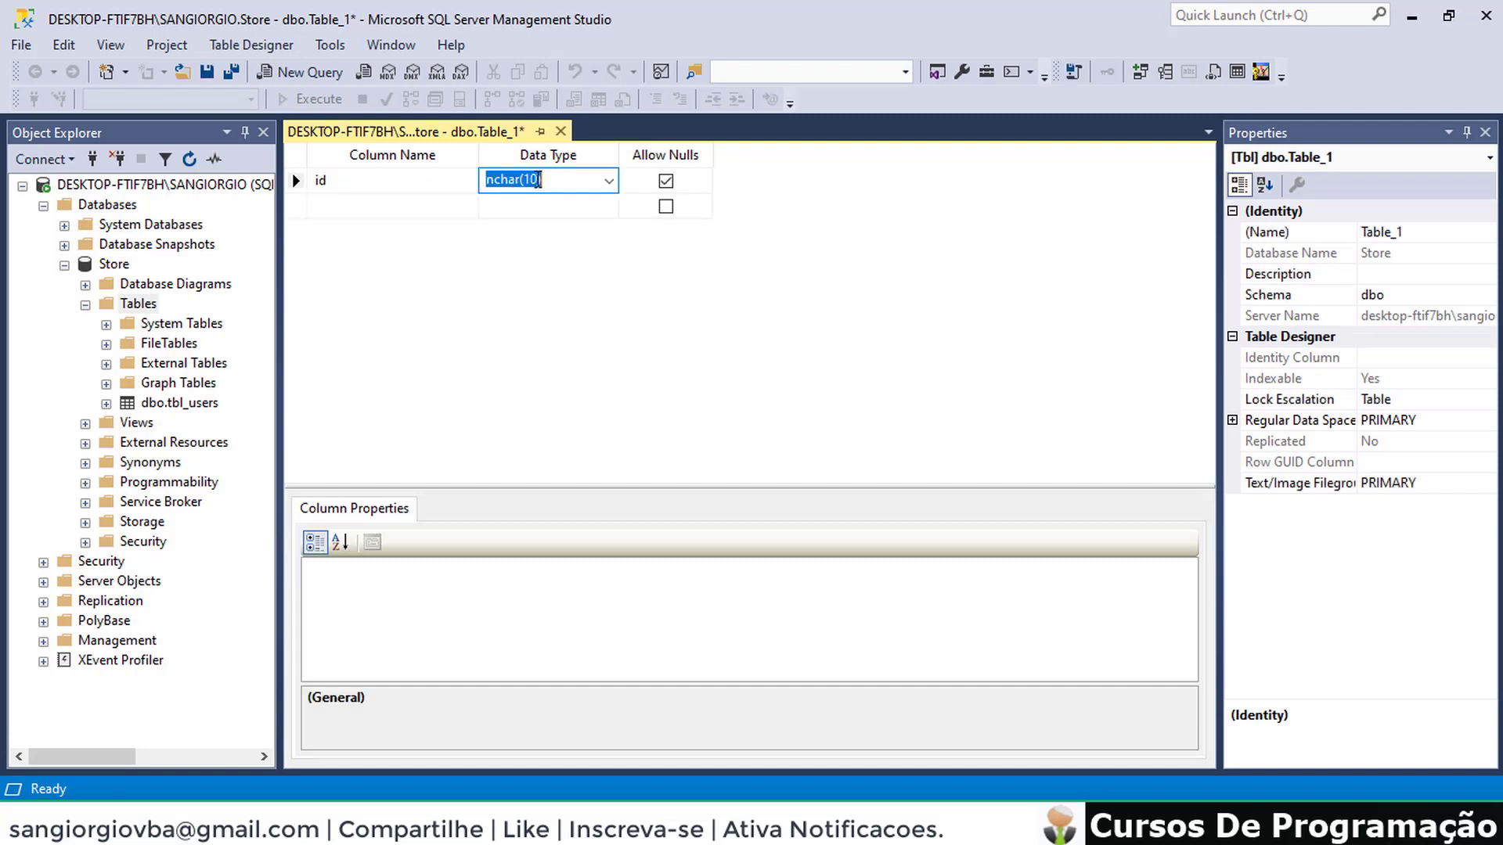
{"action": "left_click", "coordinate": [609, 183]}
{"action": "scroll", "coordinate": [546, 285], "scroll_direction": "down", "scroll_amount": 3}
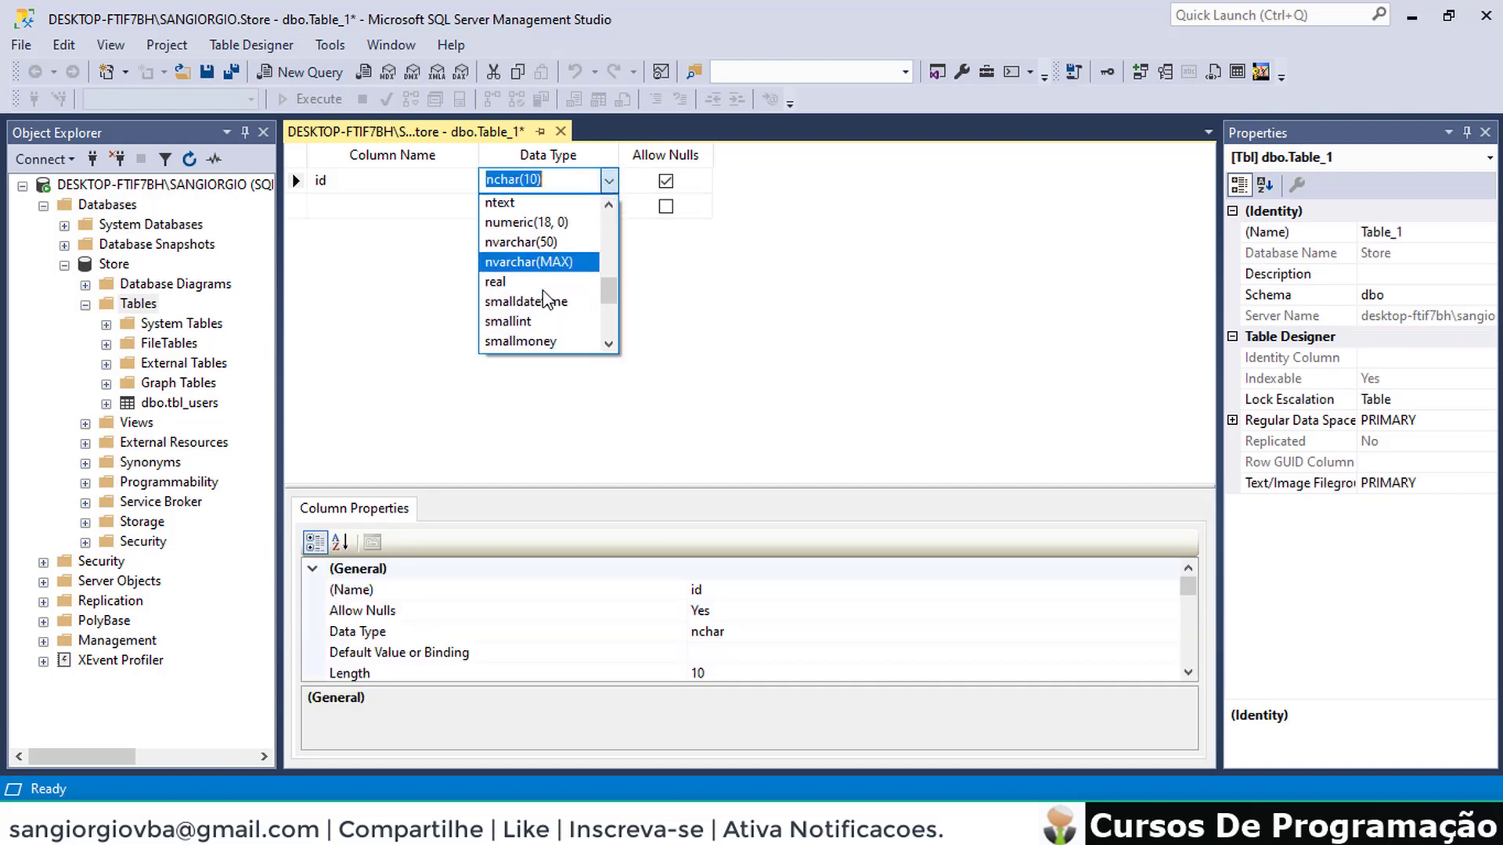
{"action": "scroll", "coordinate": [539, 263], "scroll_direction": "up", "scroll_amount": 4}
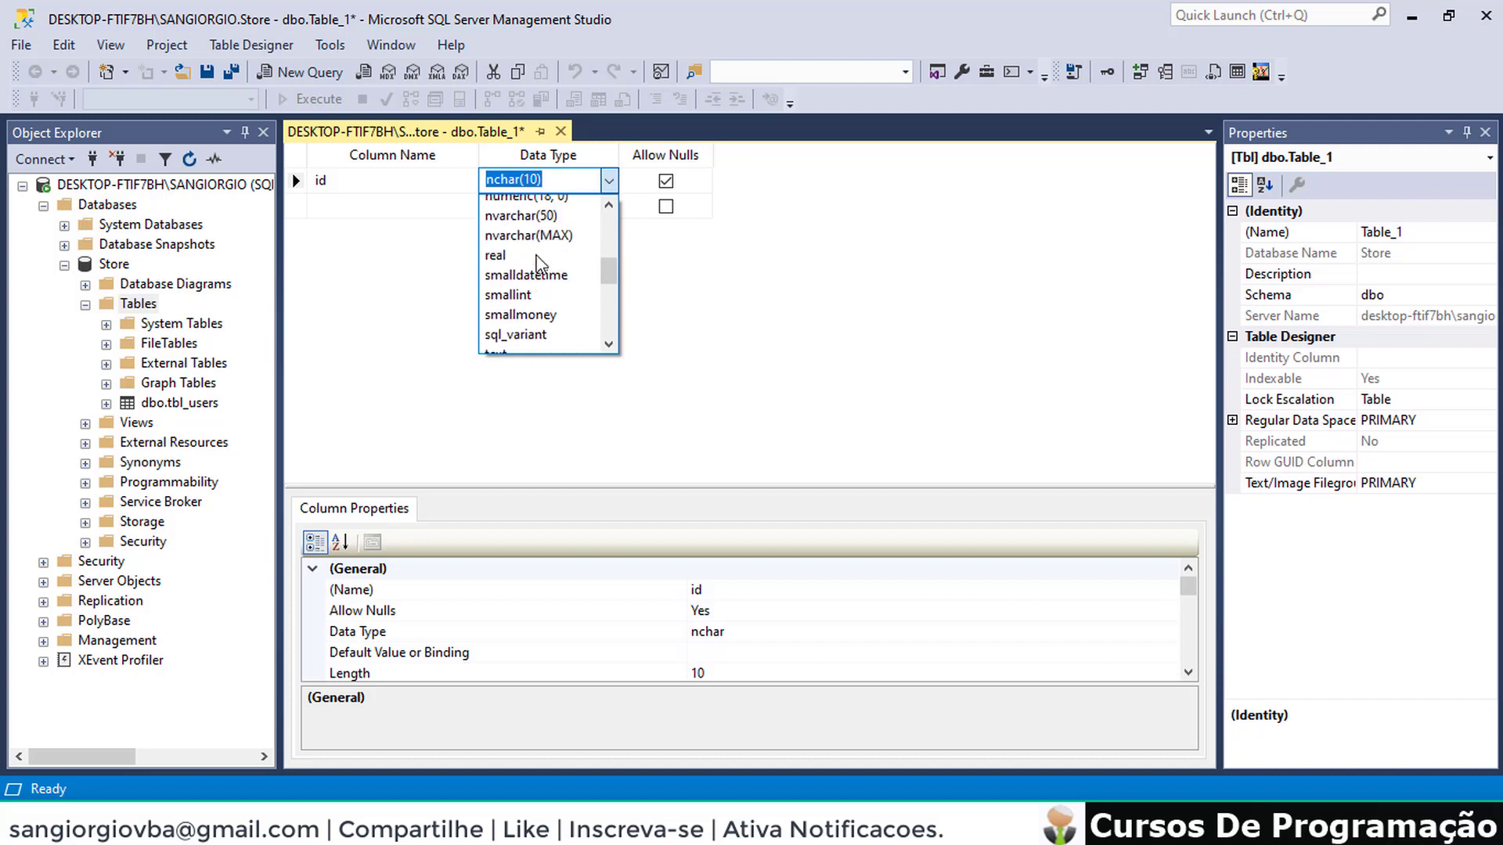
{"action": "scroll", "coordinate": [539, 264], "scroll_direction": "up", "scroll_amount": 2}
{"action": "scroll", "coordinate": [514, 284], "scroll_direction": "down", "scroll_amount": 2}
{"action": "left_click", "coordinate": [514, 283]}
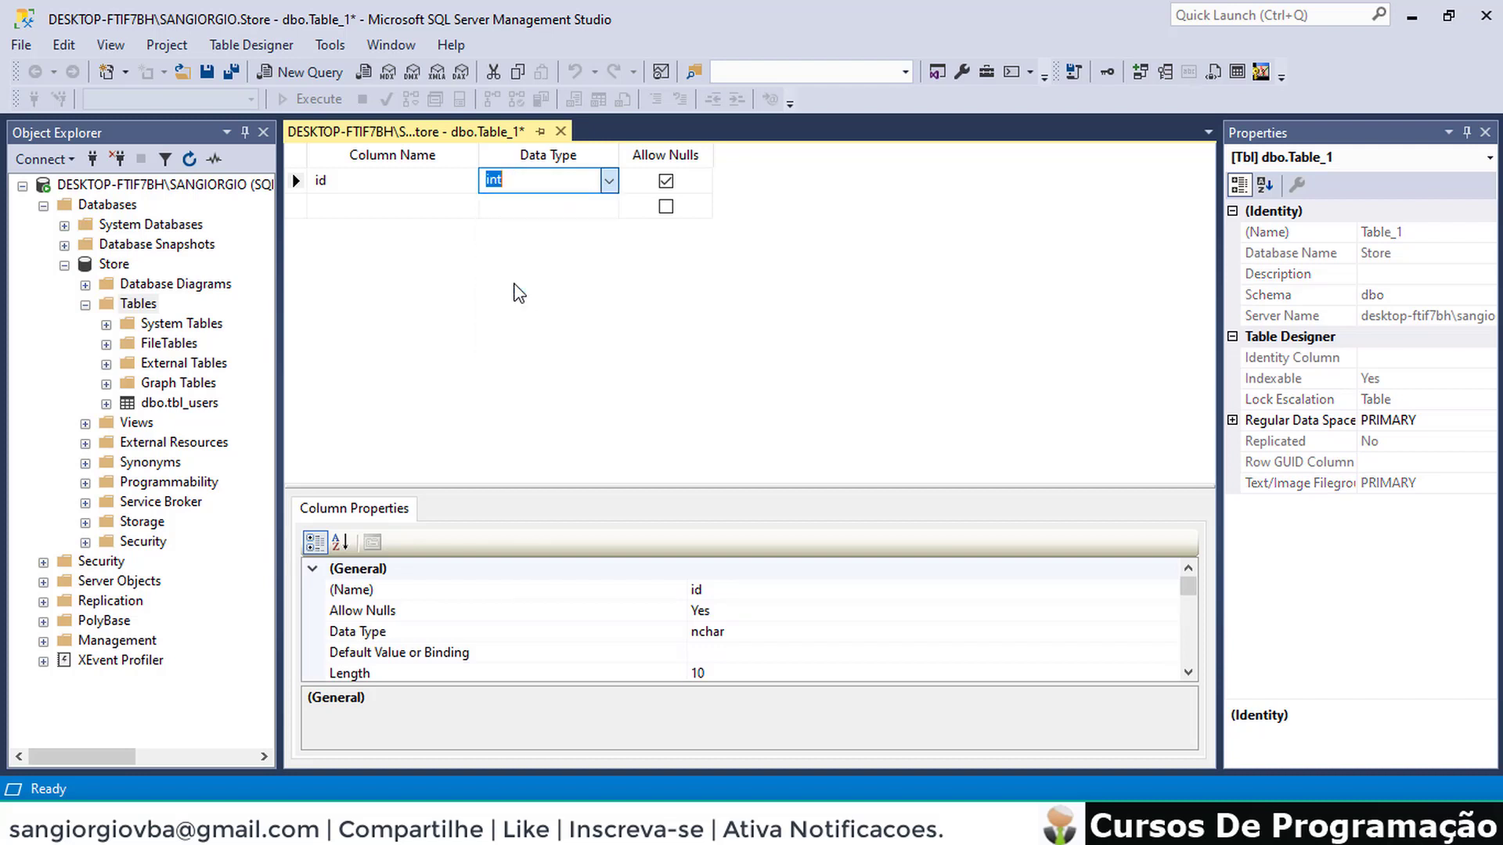
Add a second column named title with the data type varchar(50)
{"action": "left_click", "coordinate": [331, 203]}
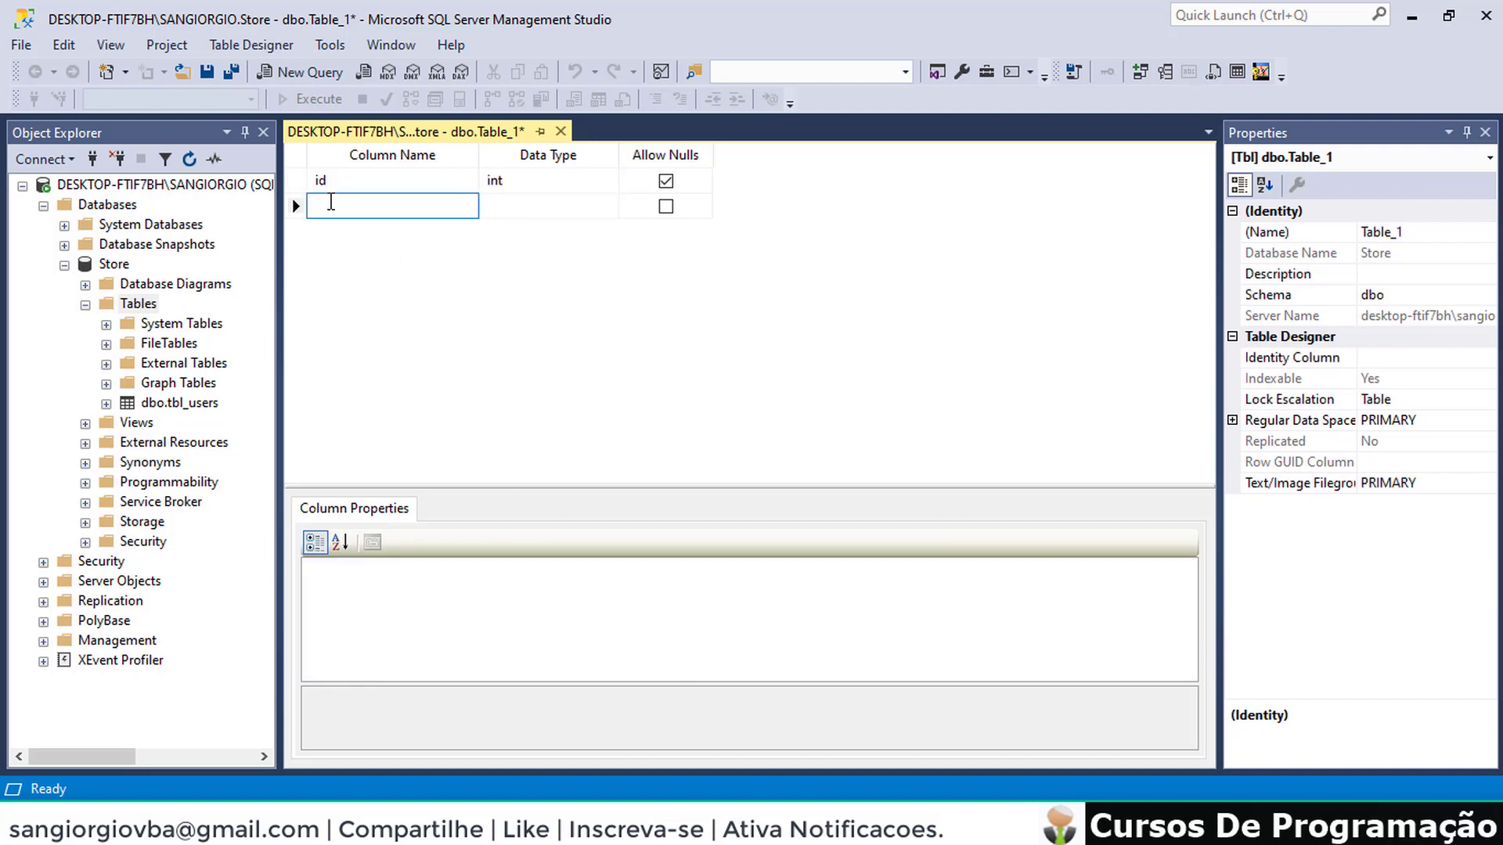
{"action": "type", "text": "title"}
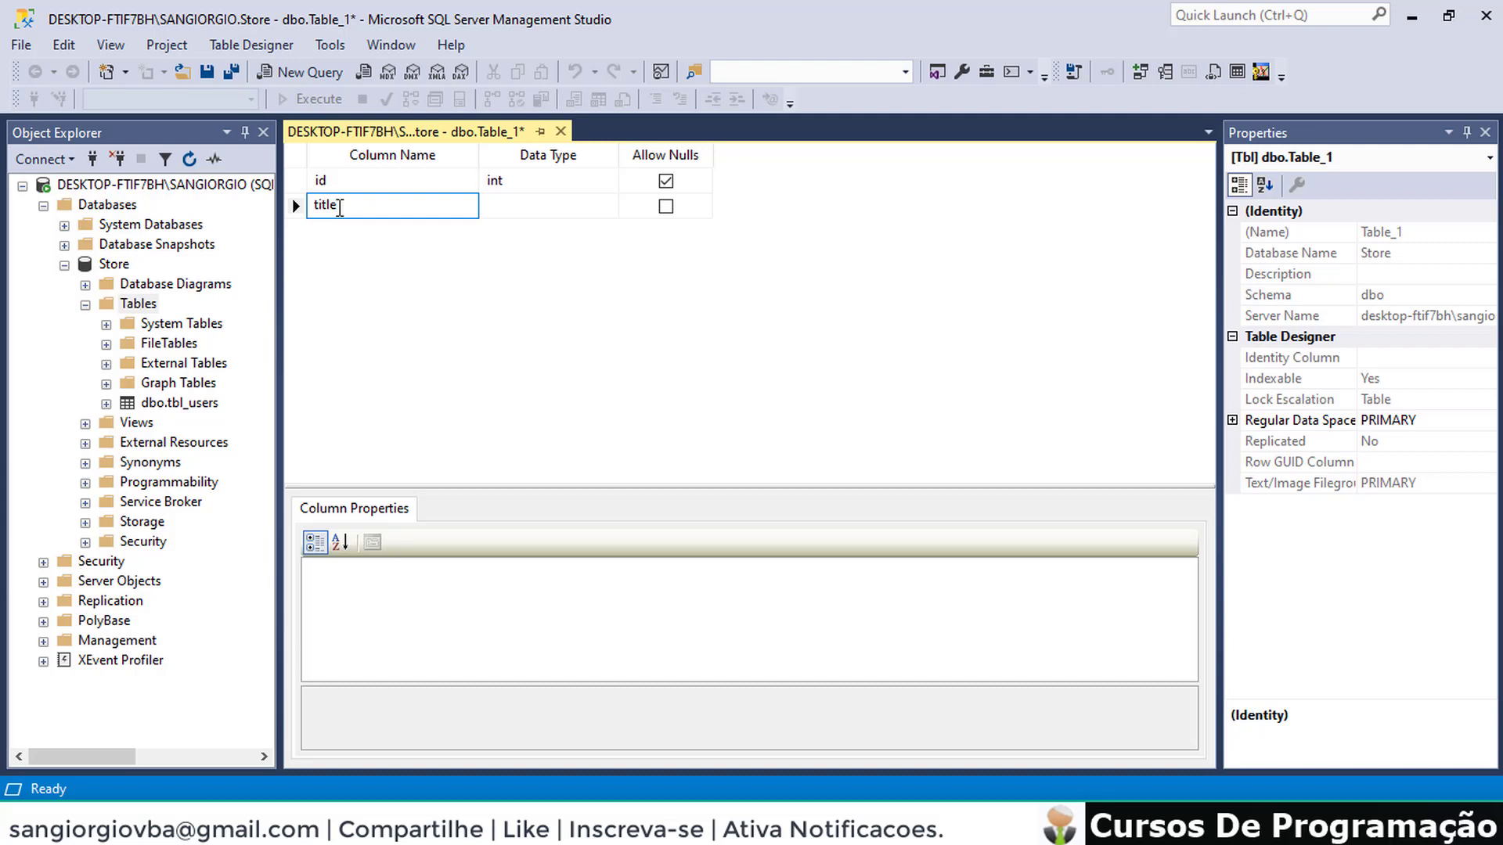
{"action": "left_click", "coordinate": [523, 206]}
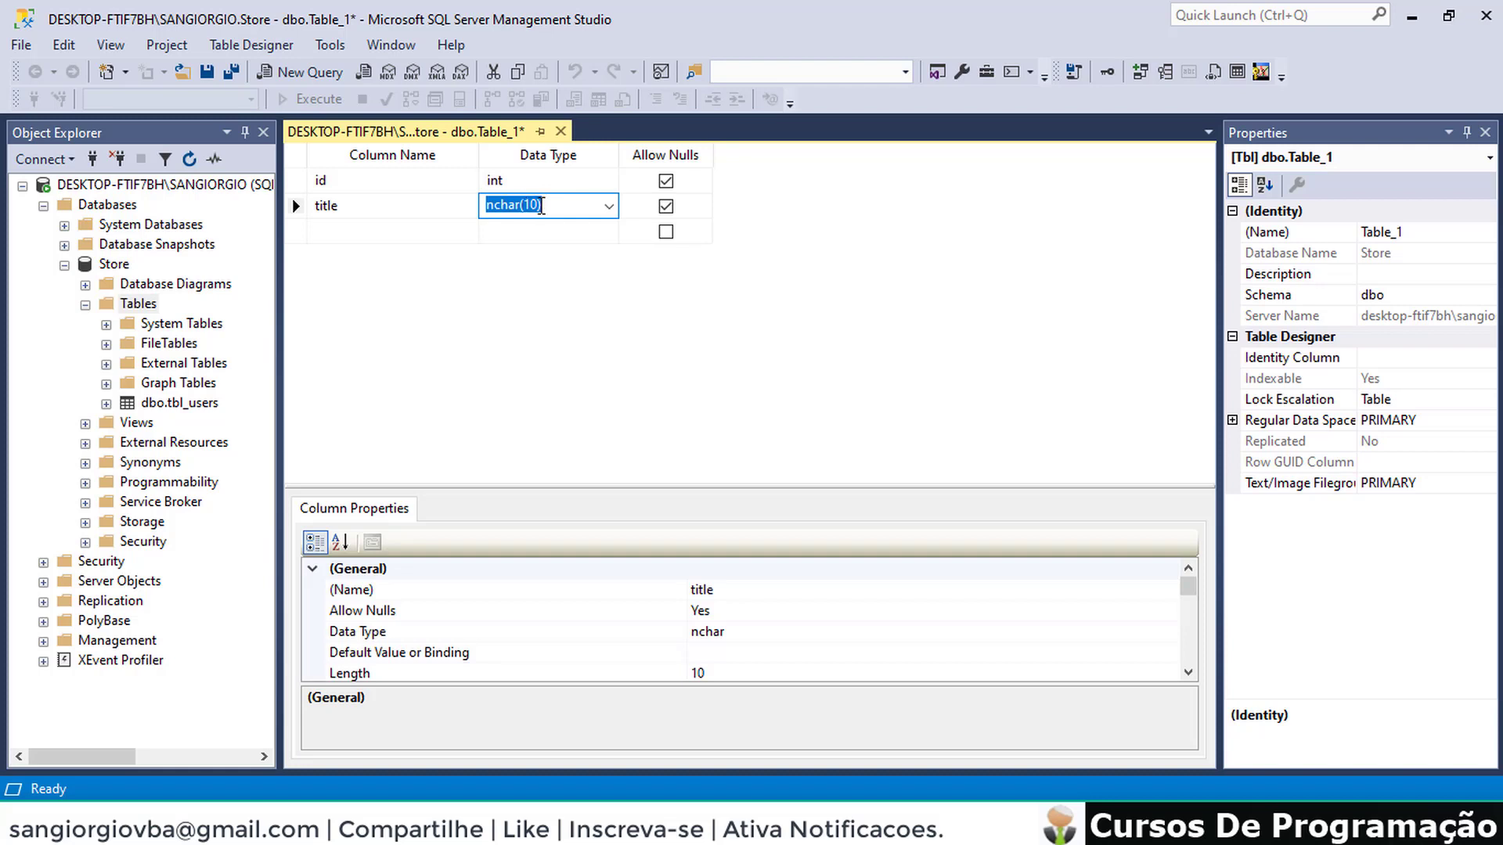
{"action": "type", "text": "vac"}
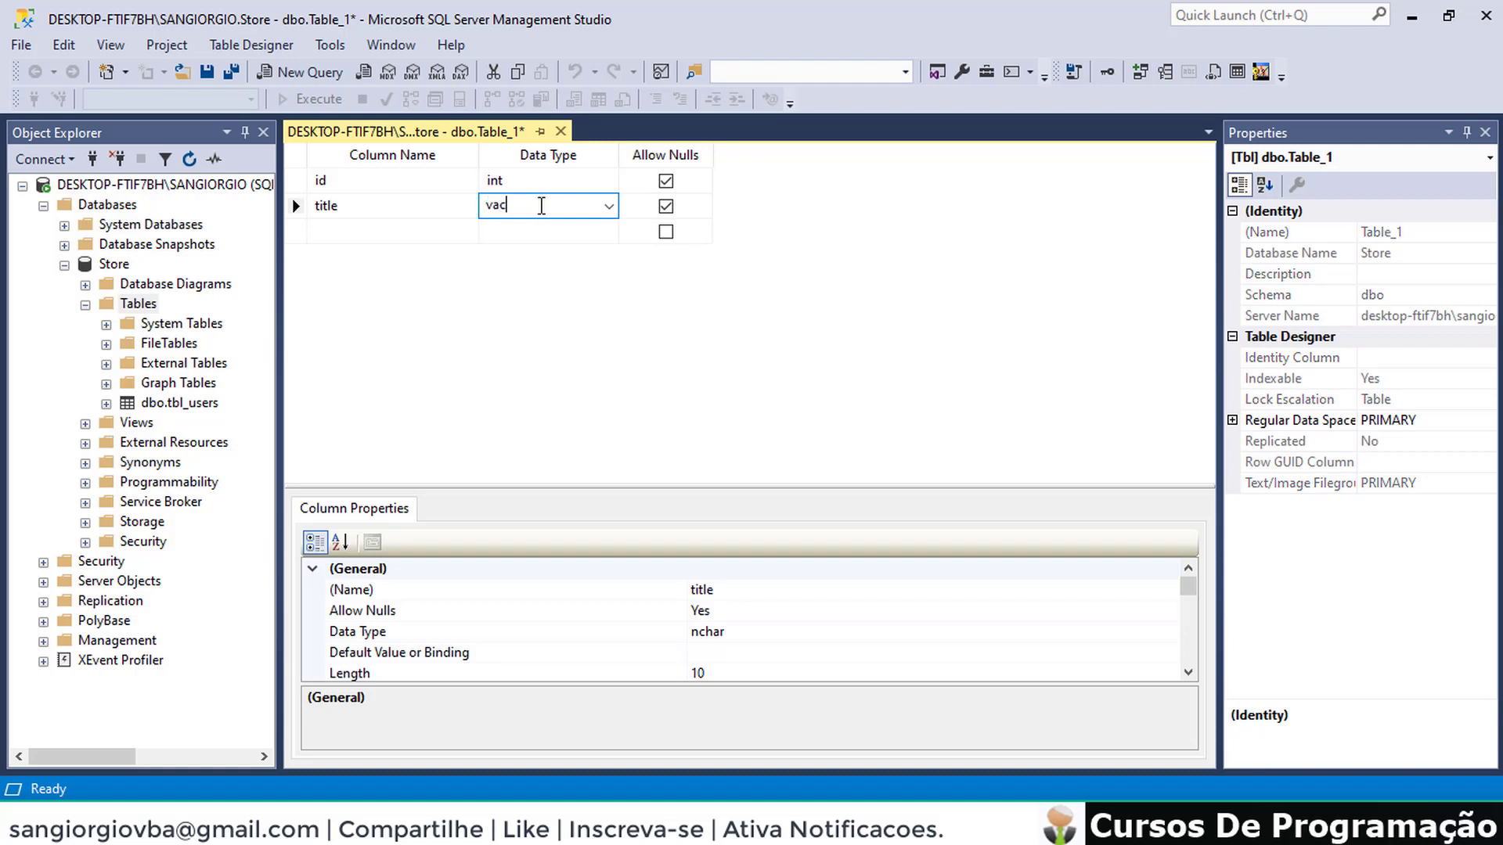
{"action": "left_click", "coordinate": [607, 210]}
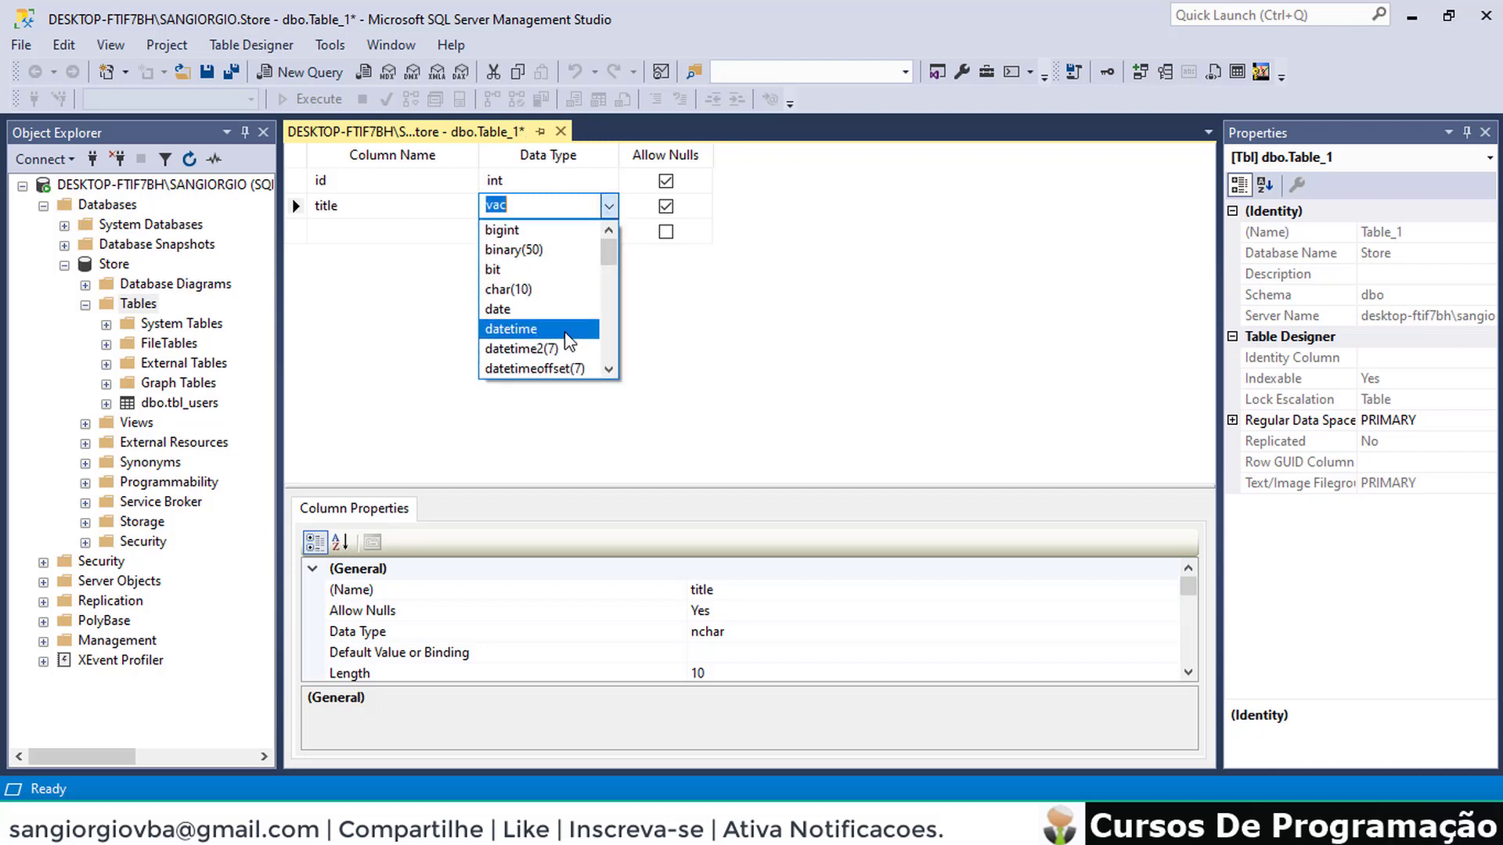
{"action": "key", "text": "v"}
{"action": "left_click", "coordinate": [529, 327]}
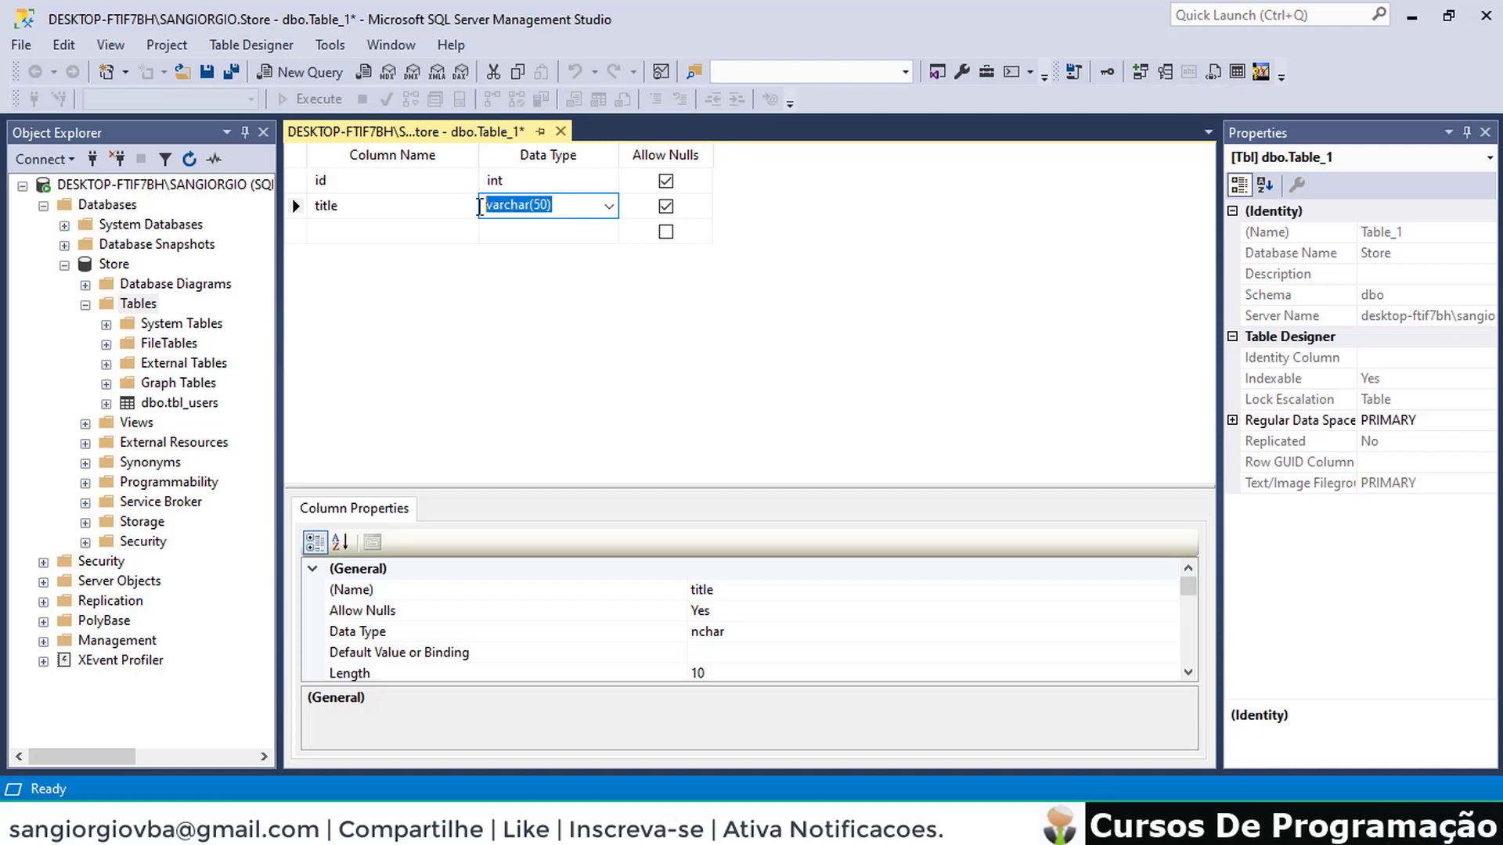
Add a column named description below title with the data type text
{"action": "left_click", "coordinate": [372, 227]}
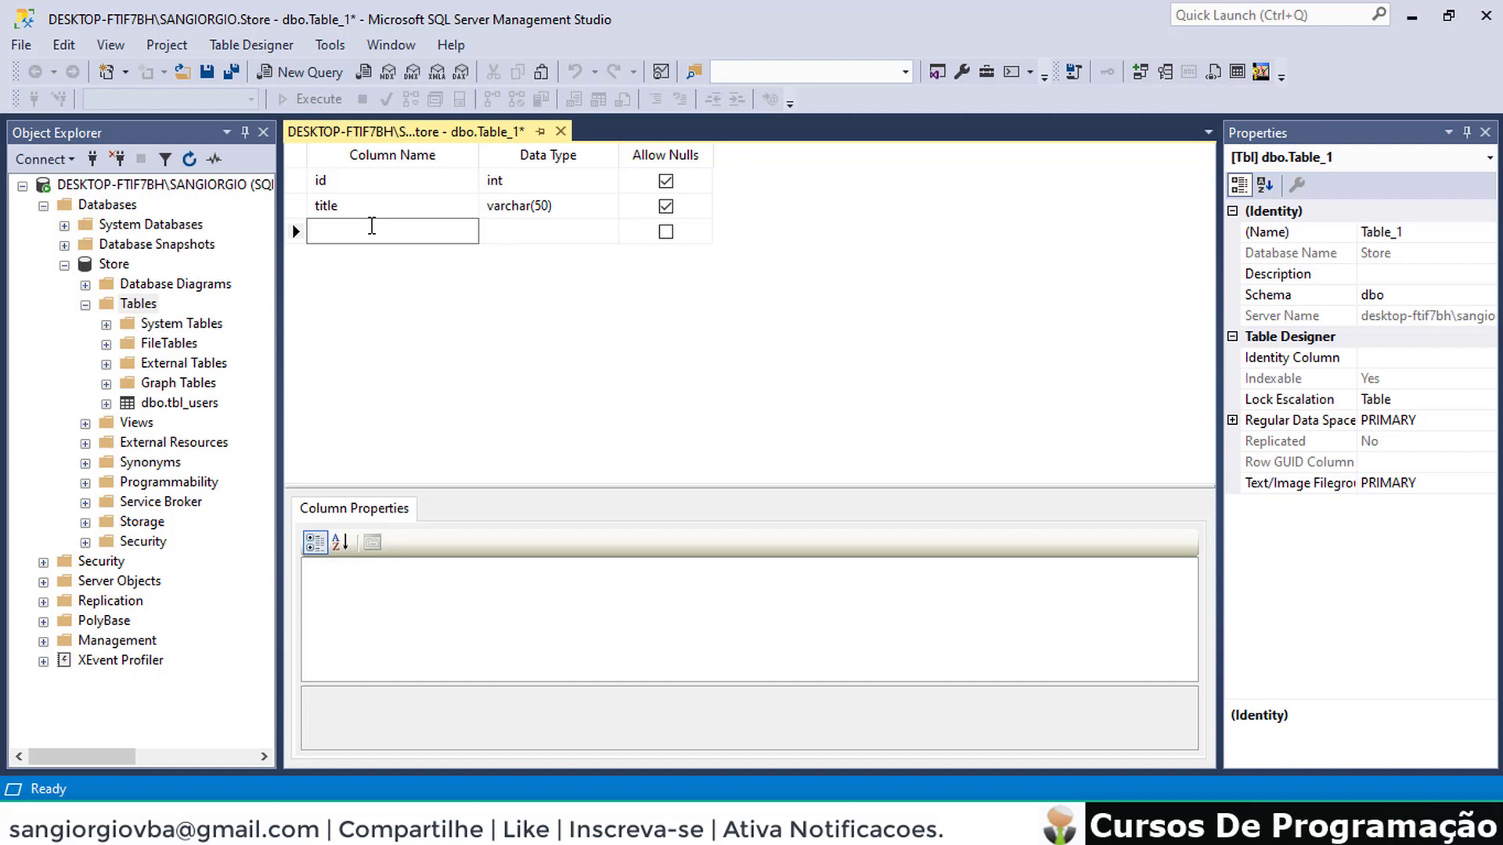
{"action": "type", "text": "de"}
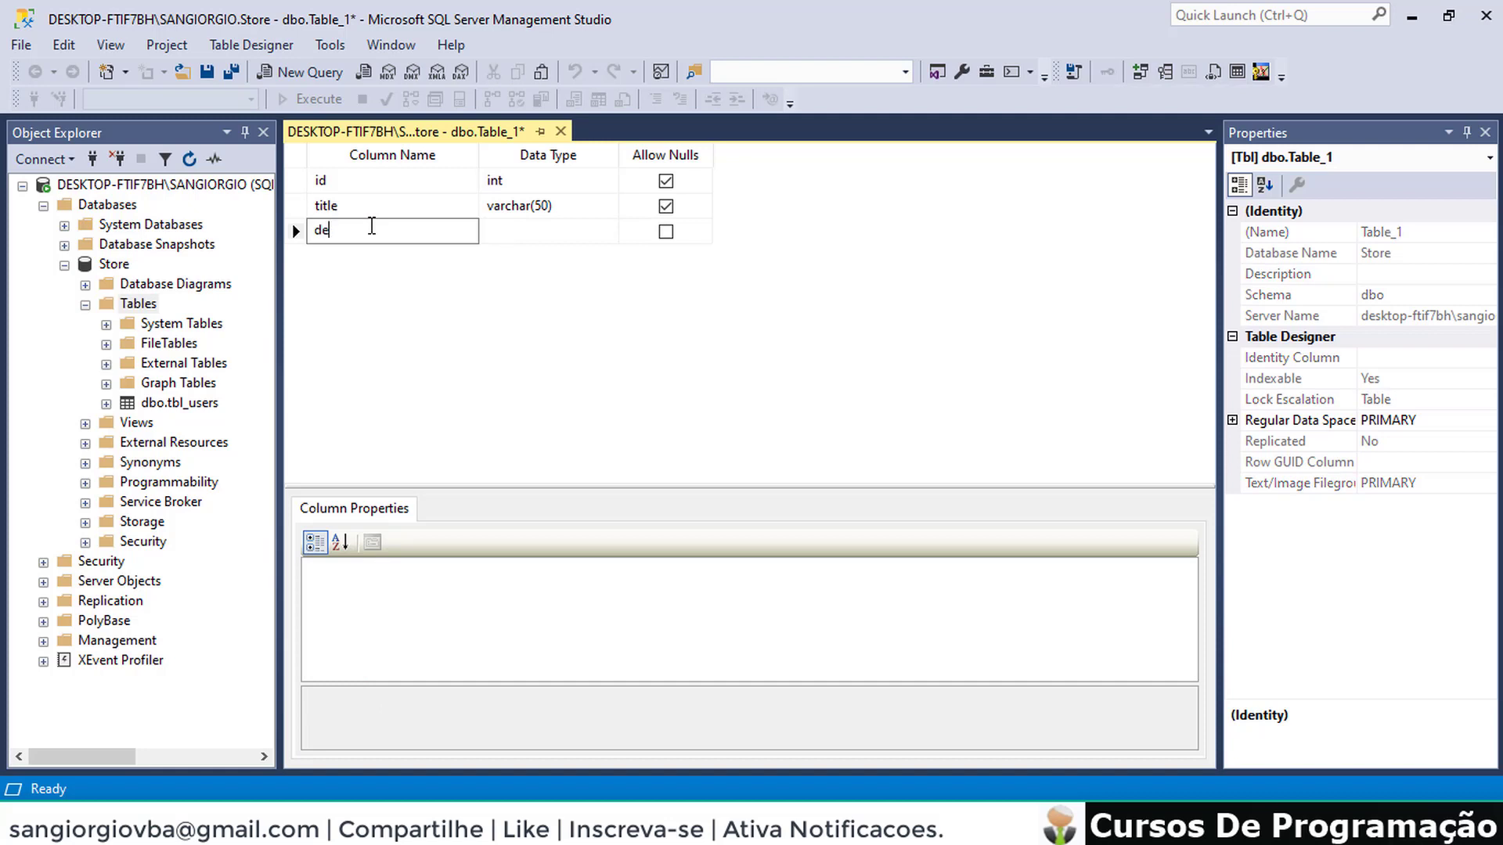
{"action": "type", "text": "scription"}
{"action": "left_click", "coordinate": [523, 229]}
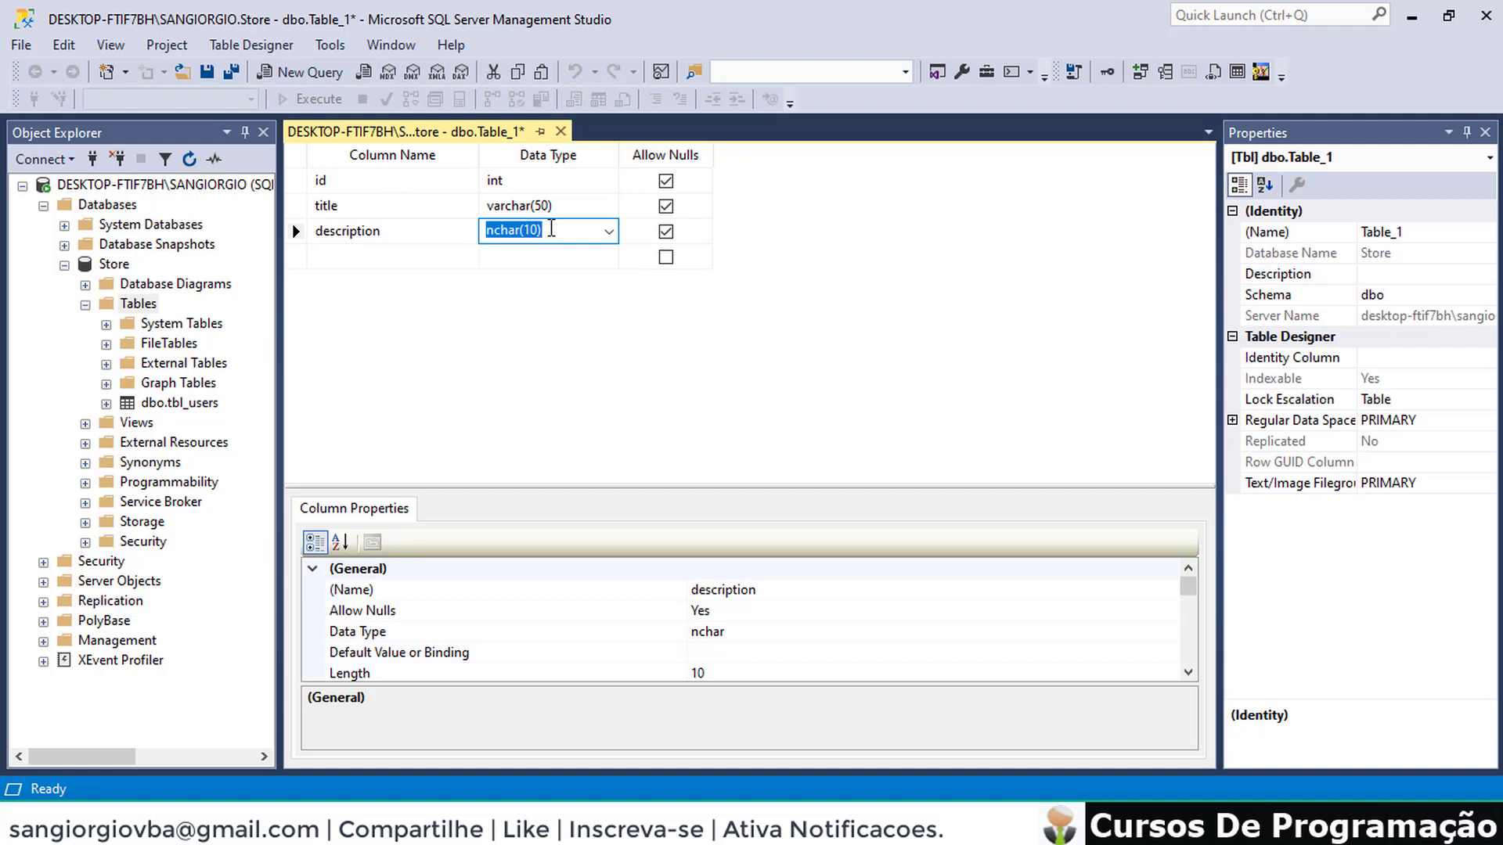
{"action": "type", "text": "text"}
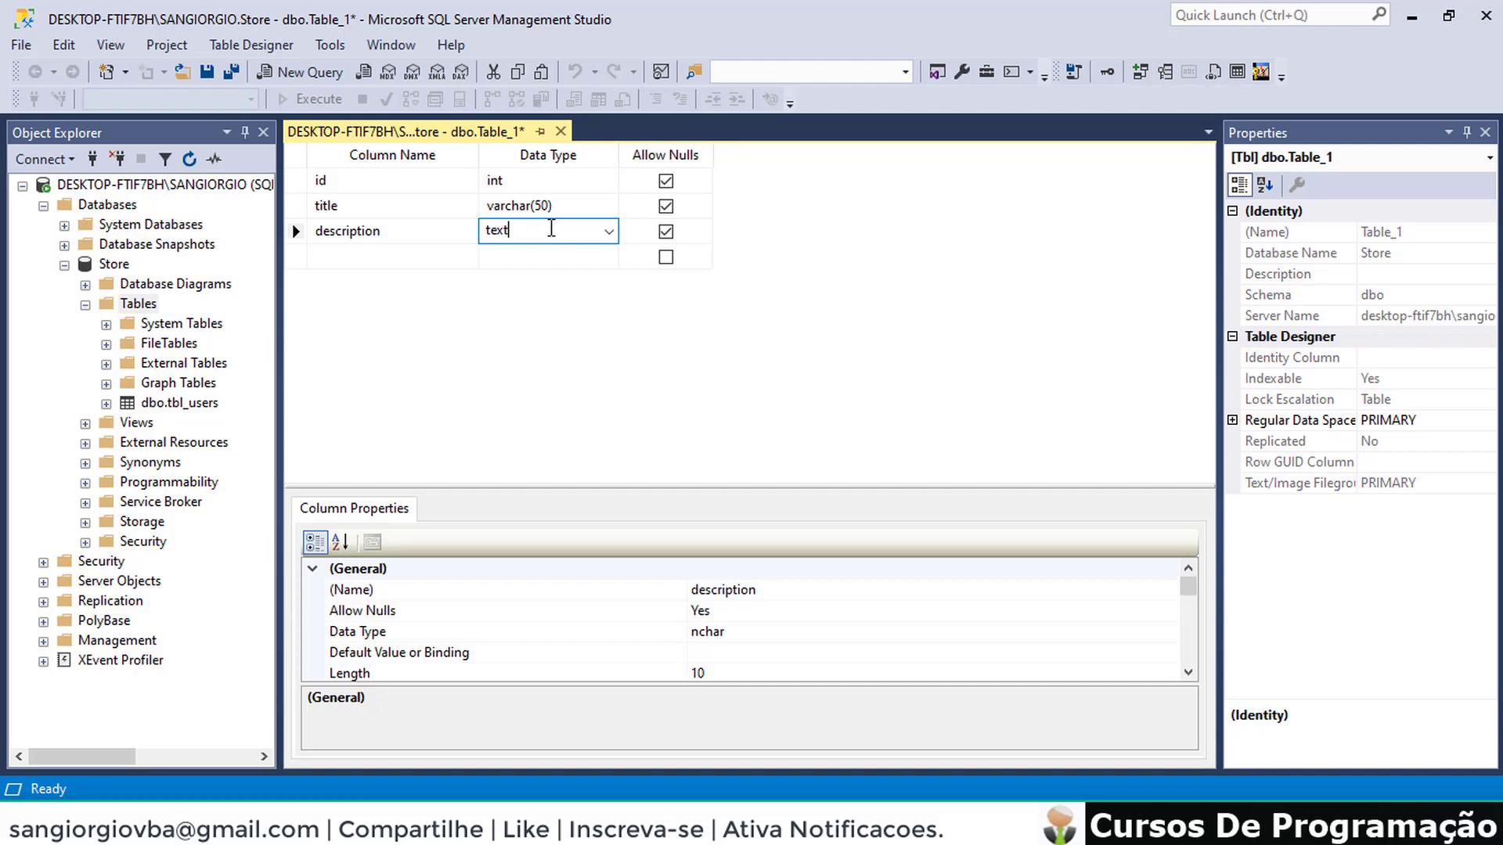
Add a column named added_date below description with the data type datetime
{"action": "left_click", "coordinate": [370, 255]}
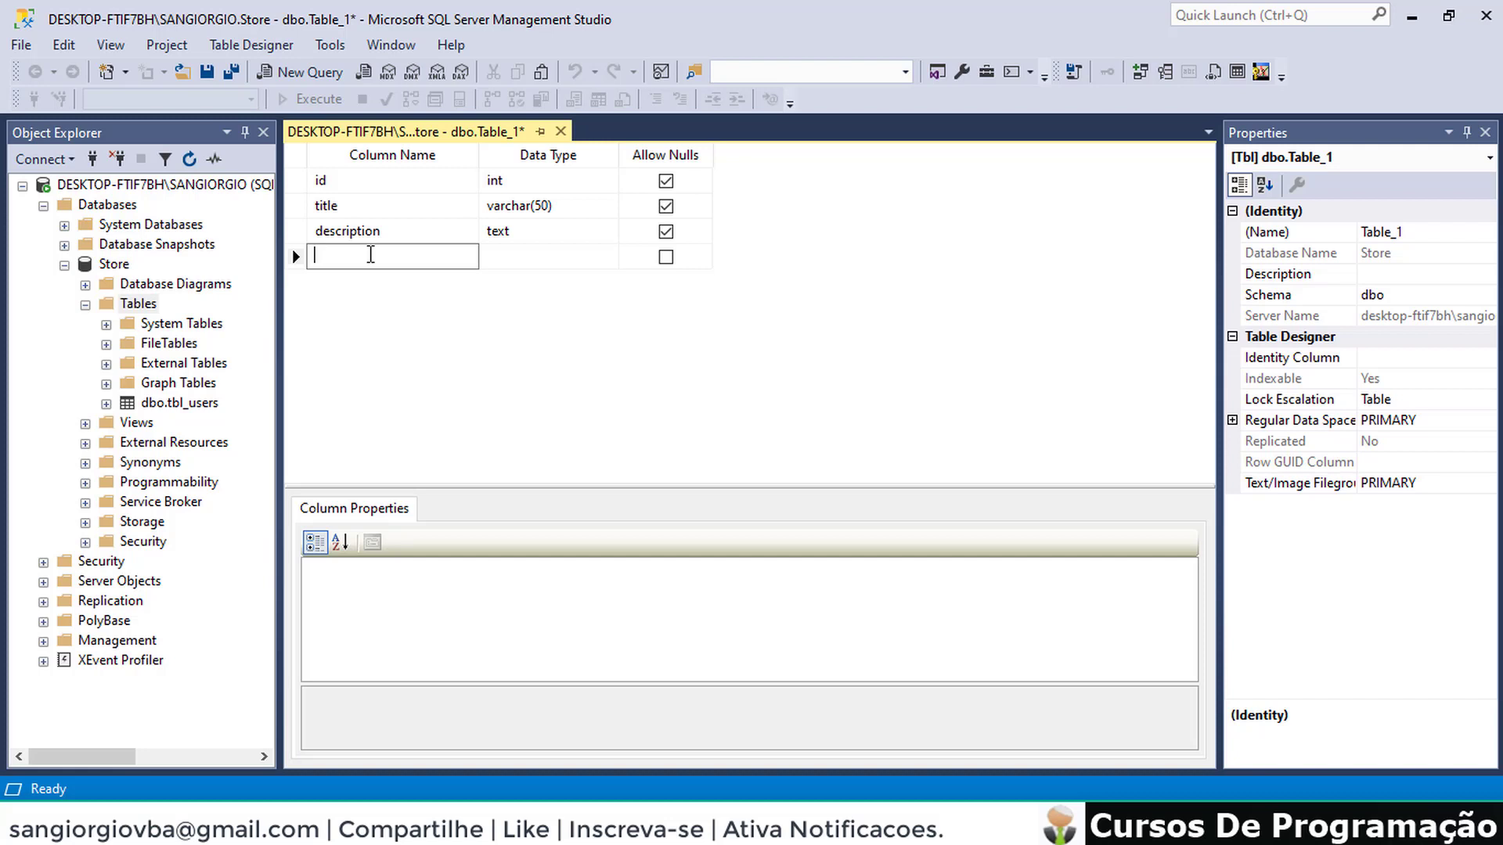
{"action": "type", "text": "added"}
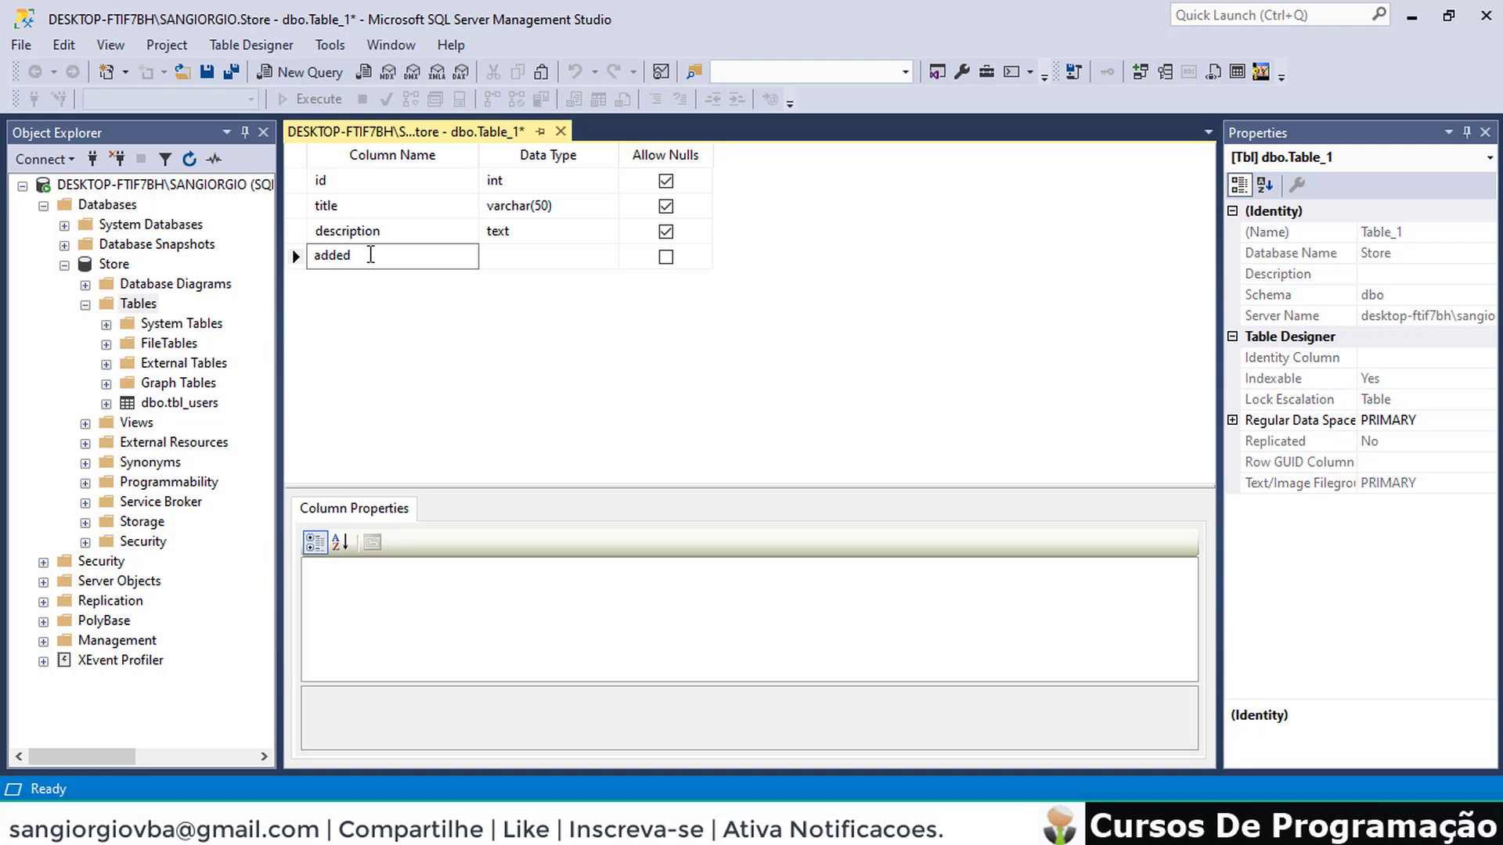
{"action": "type", "text": "_date"}
{"action": "left_click", "coordinate": [524, 259]}
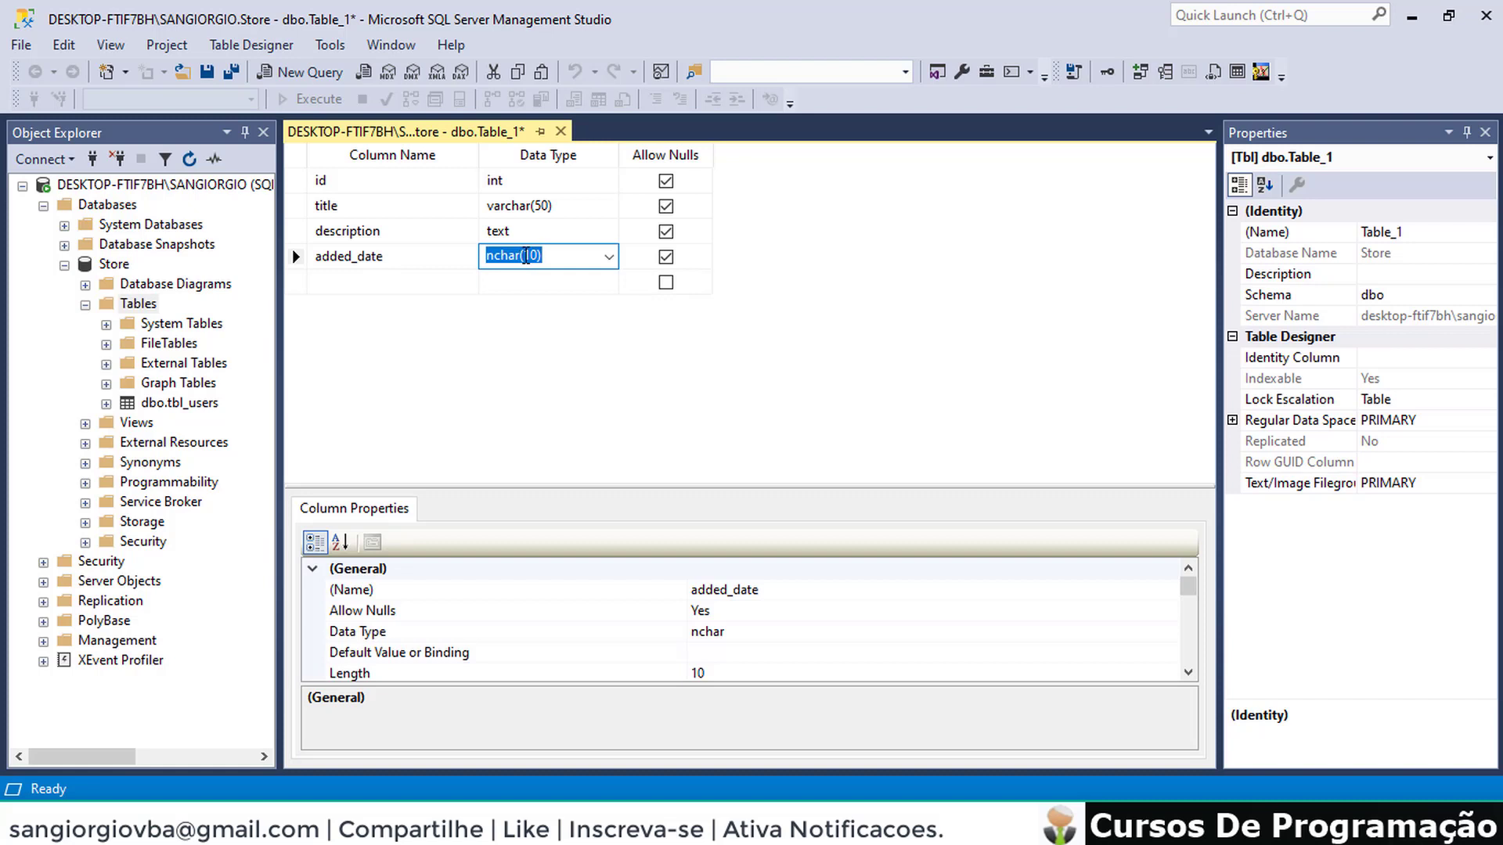
{"action": "type", "text": "dat"}
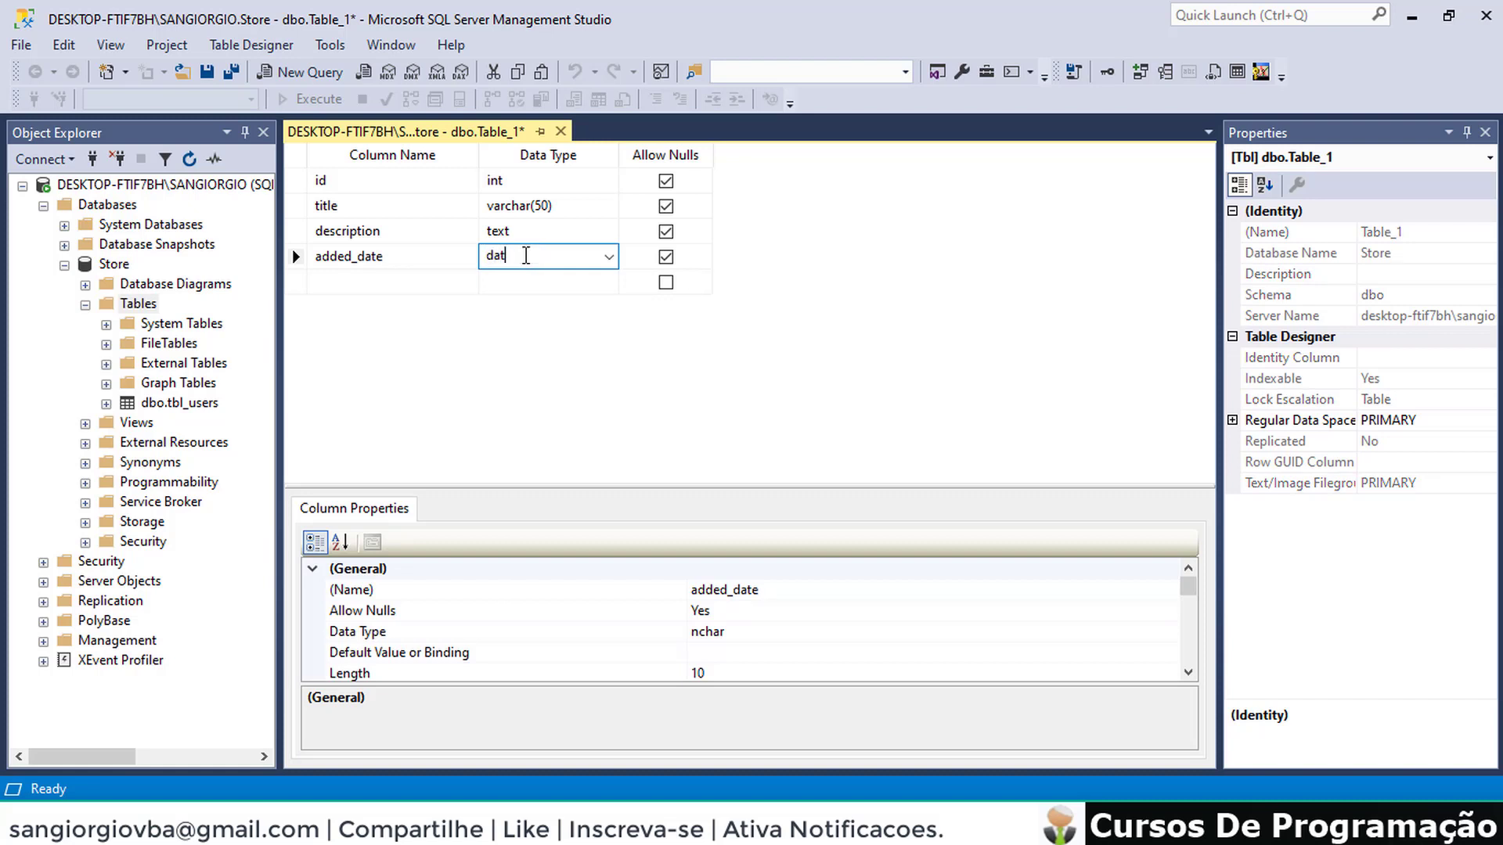
{"action": "type", "text": "etime"}
Add a column named added_by below added_date with the data type int
{"action": "left_click", "coordinate": [349, 287]}
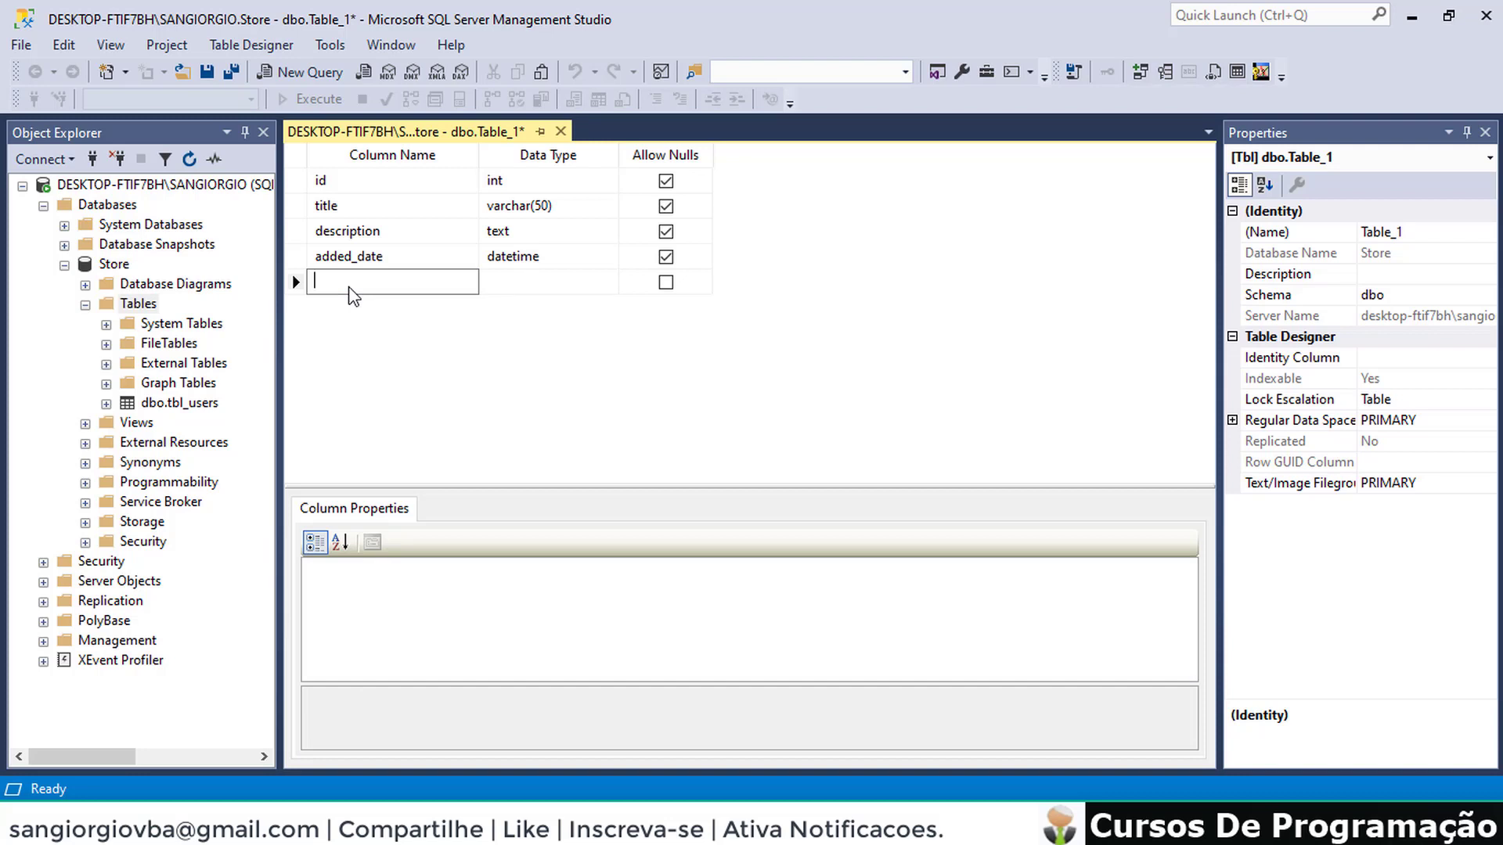
{"action": "type", "text": "add"}
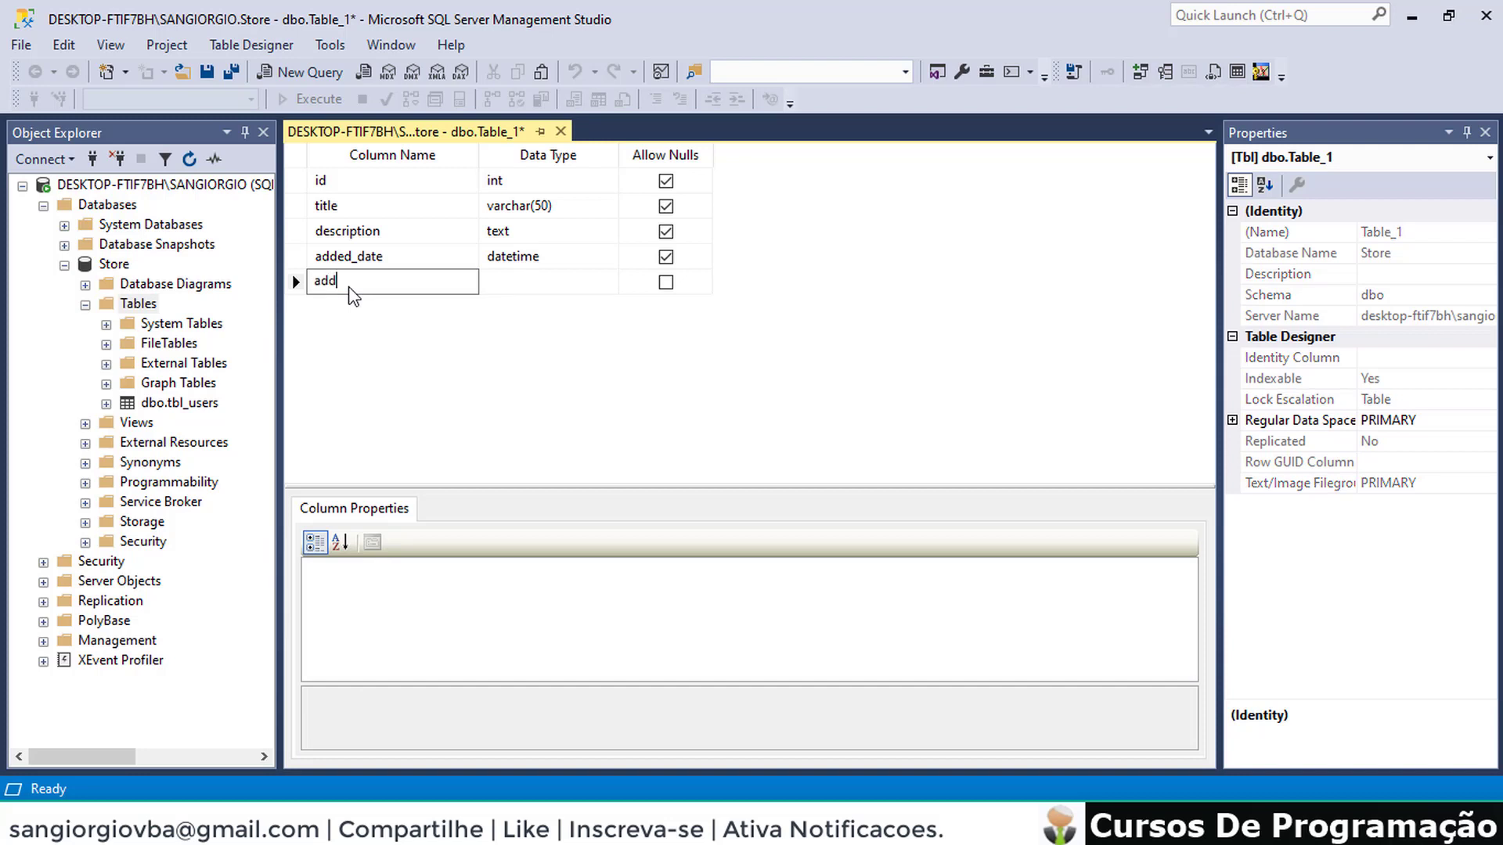
{"action": "type", "text": "ed_by"}
{"action": "left_click", "coordinate": [521, 282]}
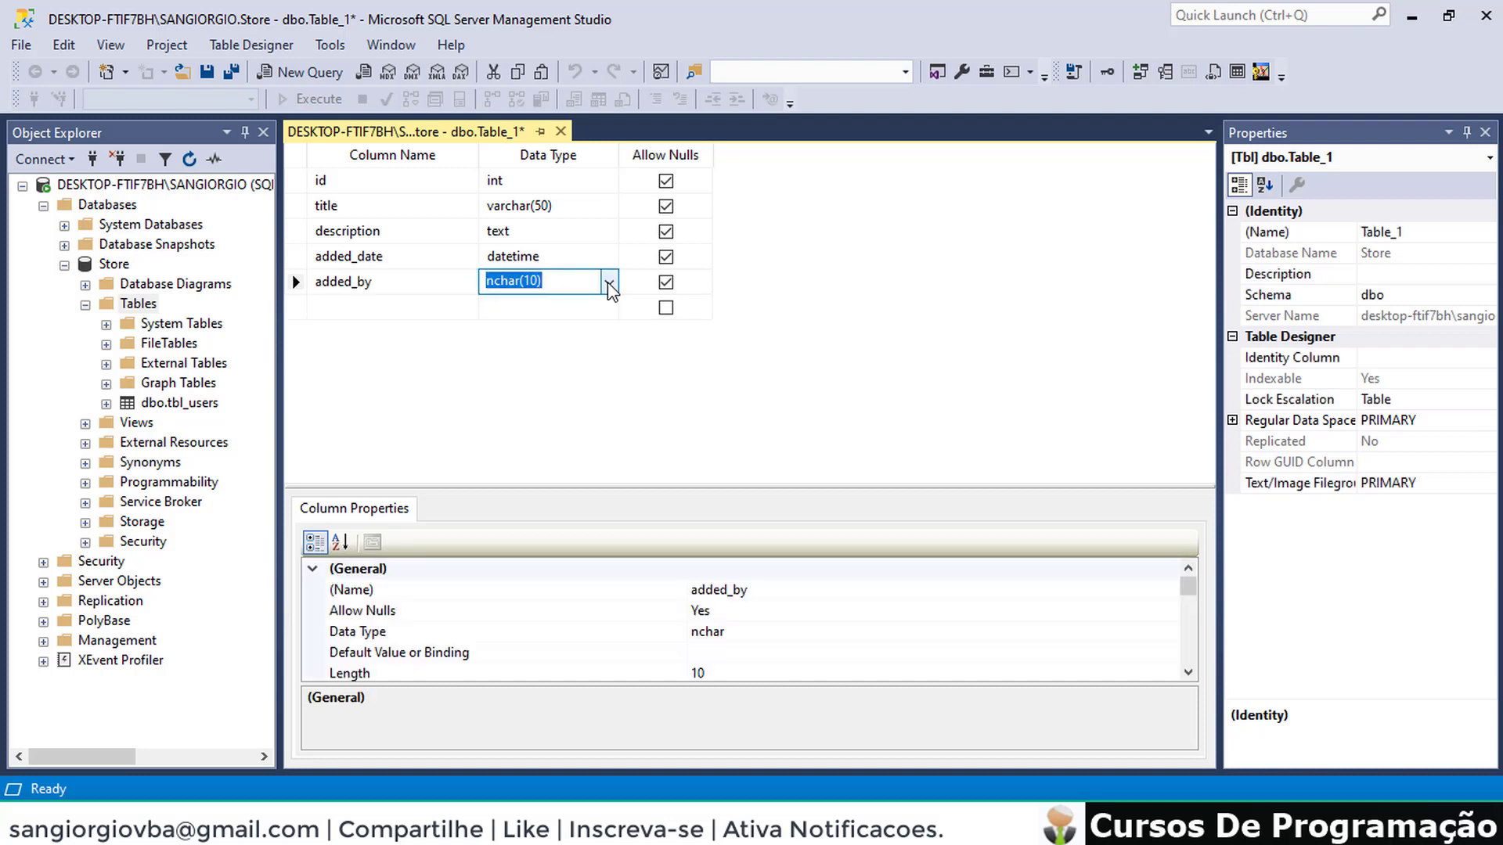
{"action": "type", "text": "int"}
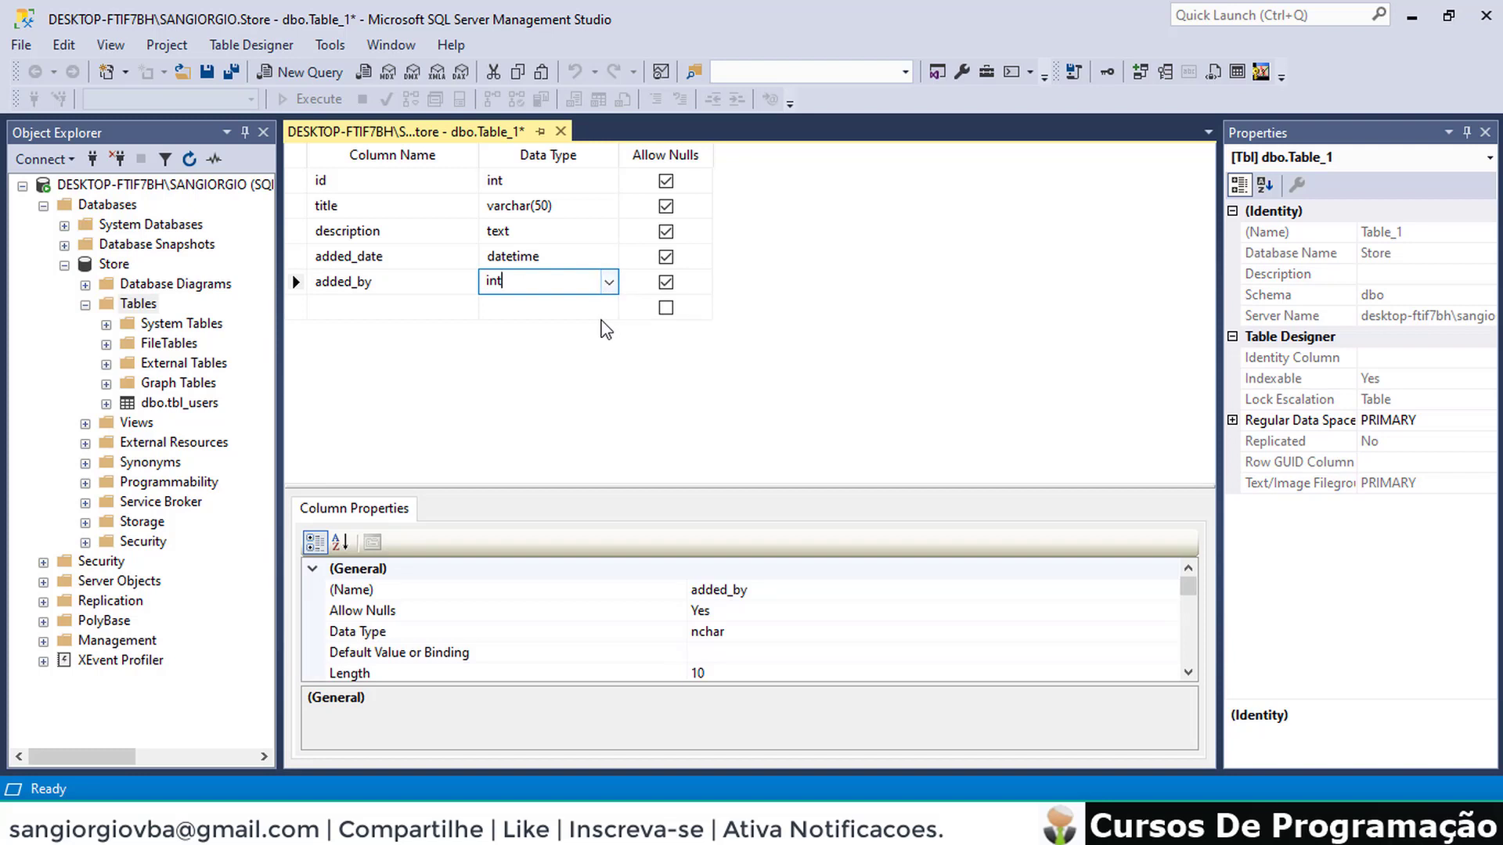
{"action": "key", "text": "Return"}
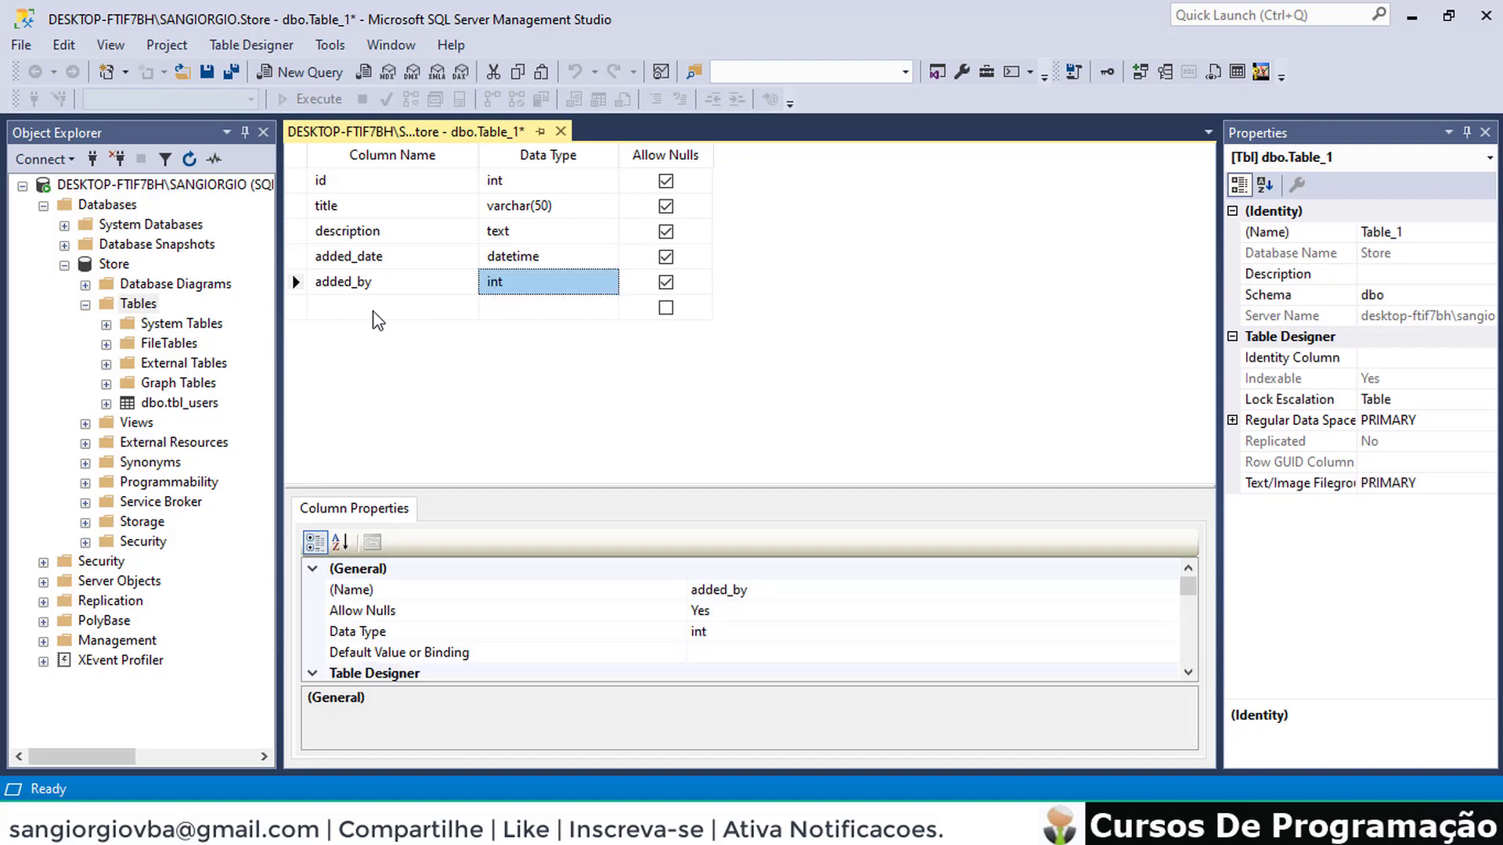
Make the id column the primary key and set its Is Identity property to Yes
{"action": "left_click", "coordinate": [297, 180]}
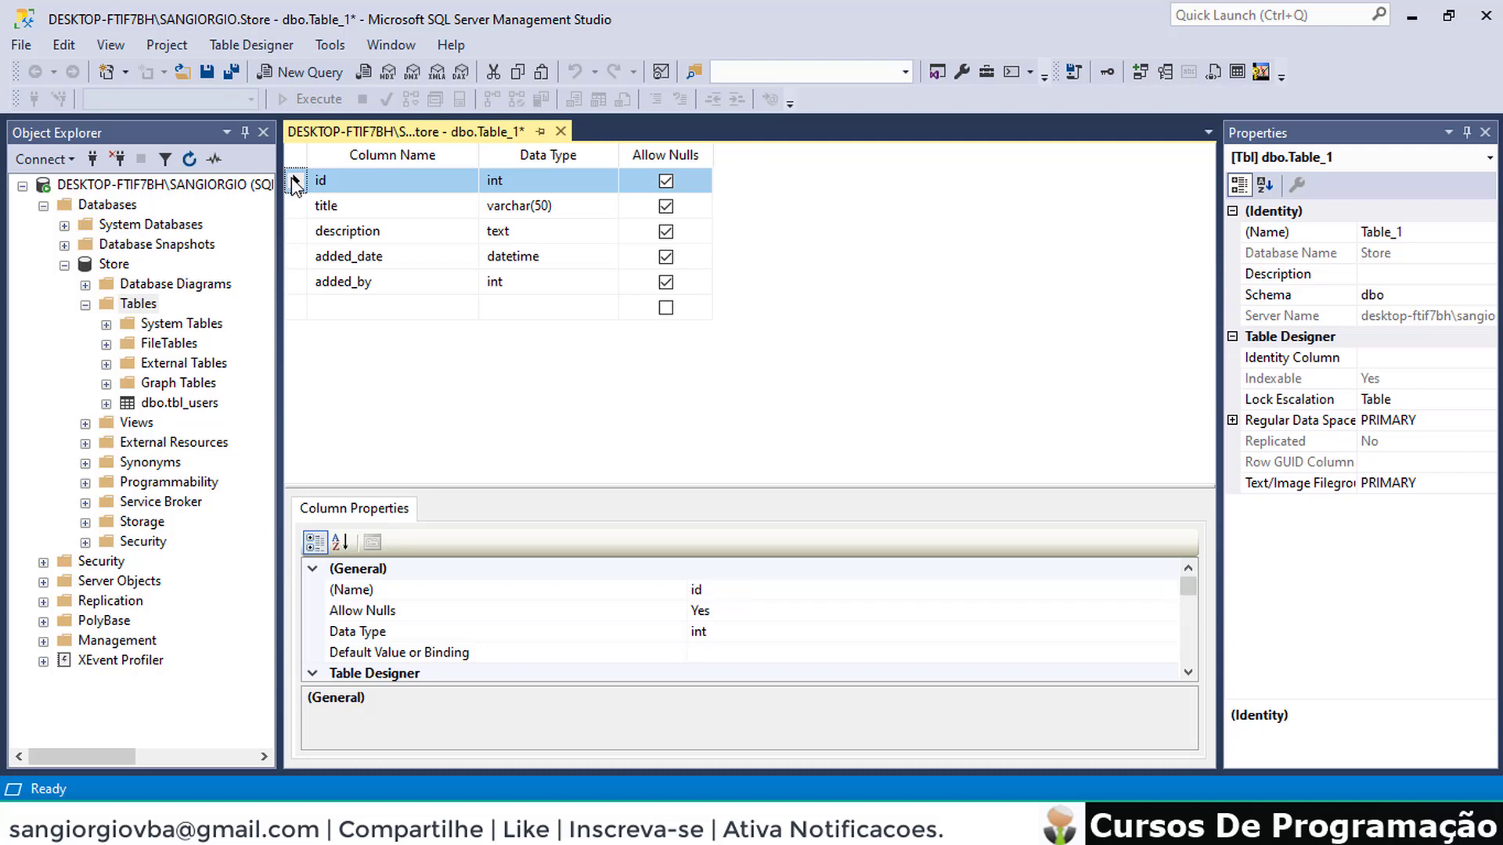
{"action": "right_click", "coordinate": [293, 180]}
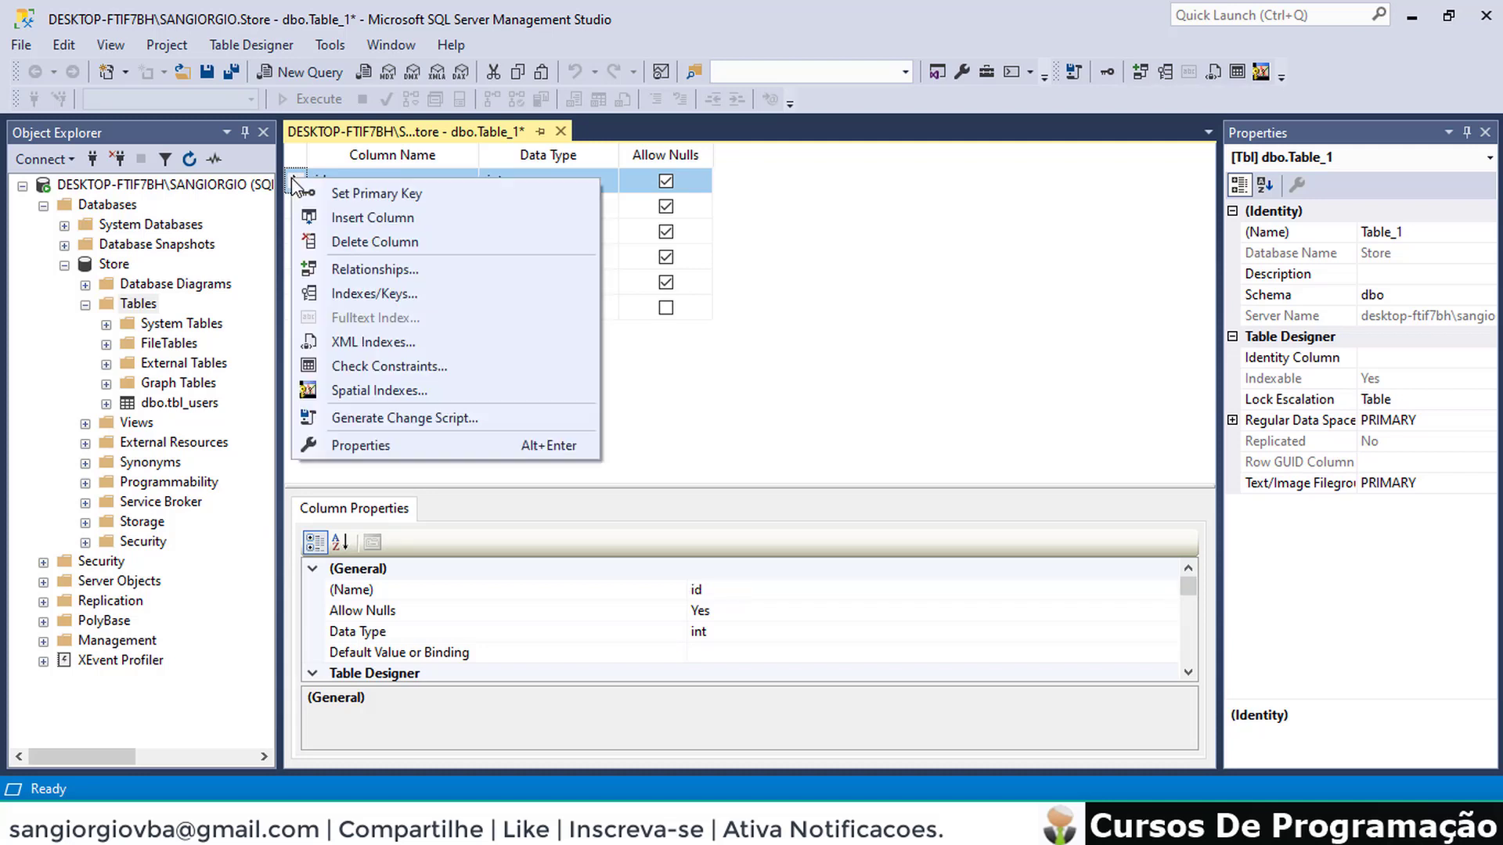
{"action": "left_click", "coordinate": [353, 193]}
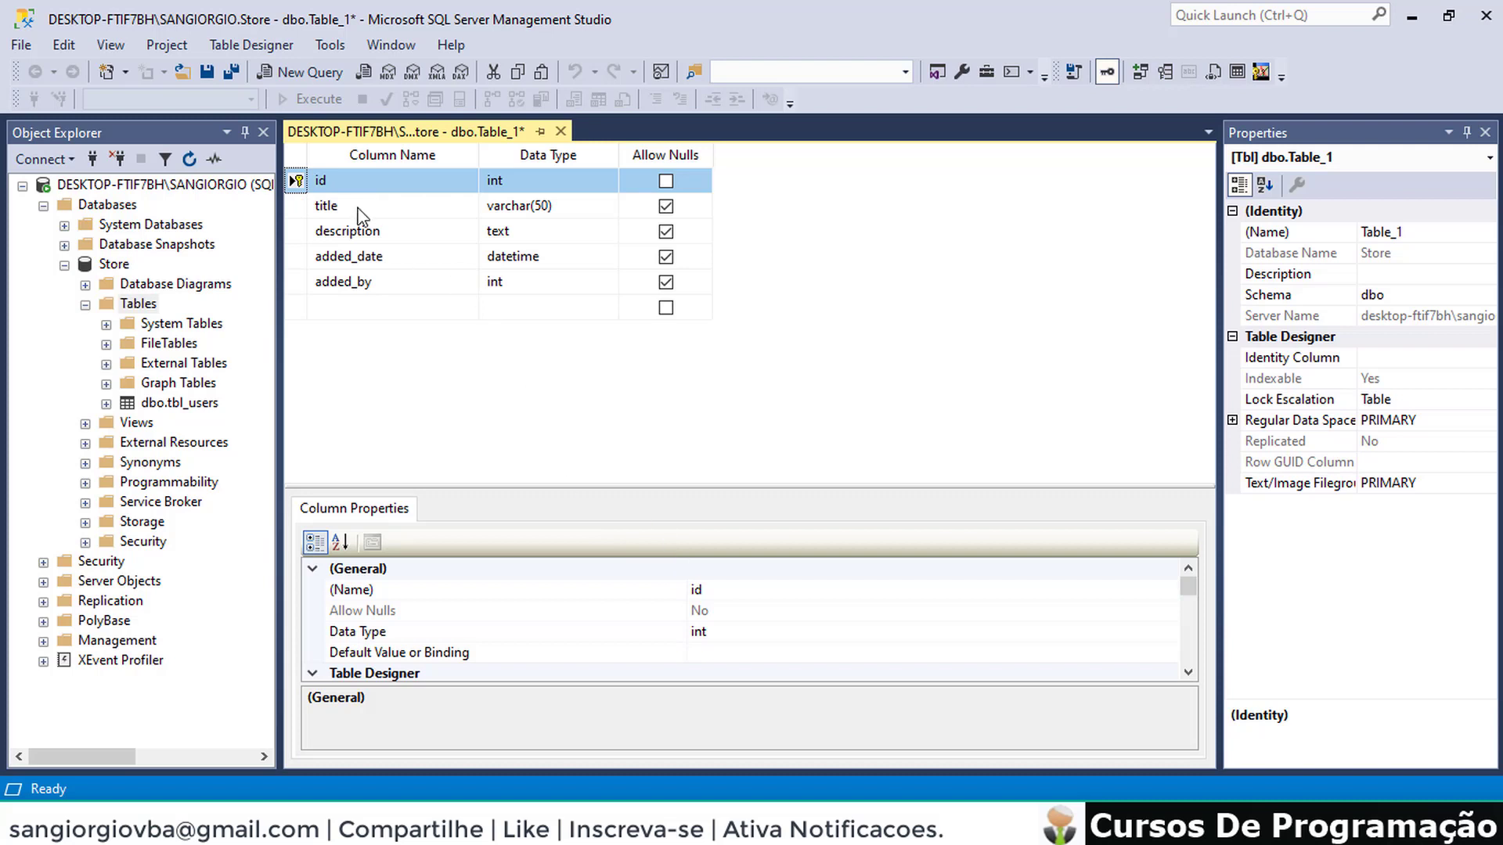
{"action": "scroll", "coordinate": [728, 607], "scroll_direction": "down", "scroll_amount": 2}
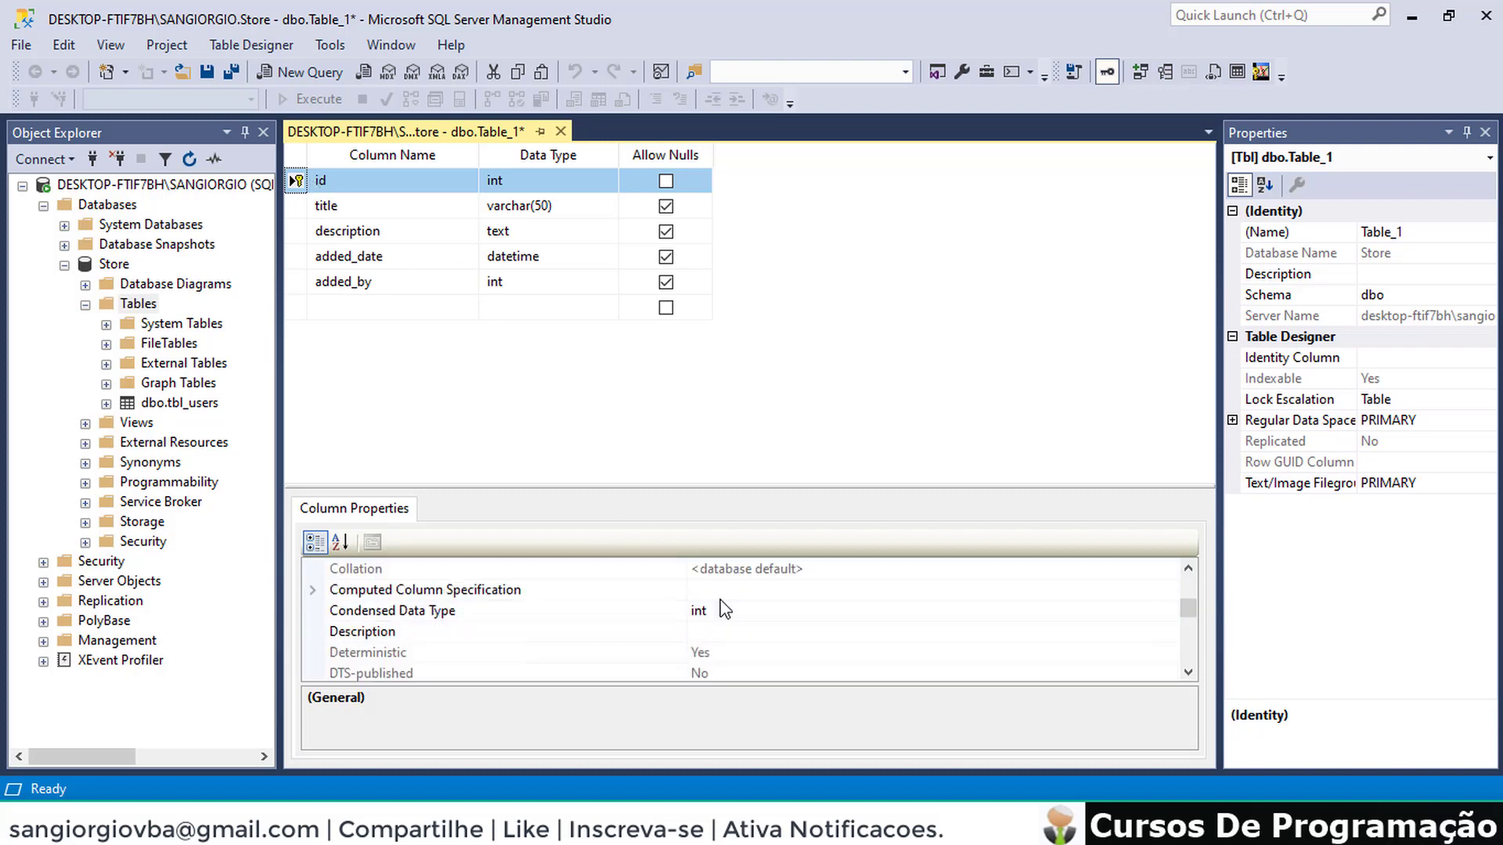
{"action": "scroll", "coordinate": [725, 610], "scroll_direction": "down", "scroll_amount": 2}
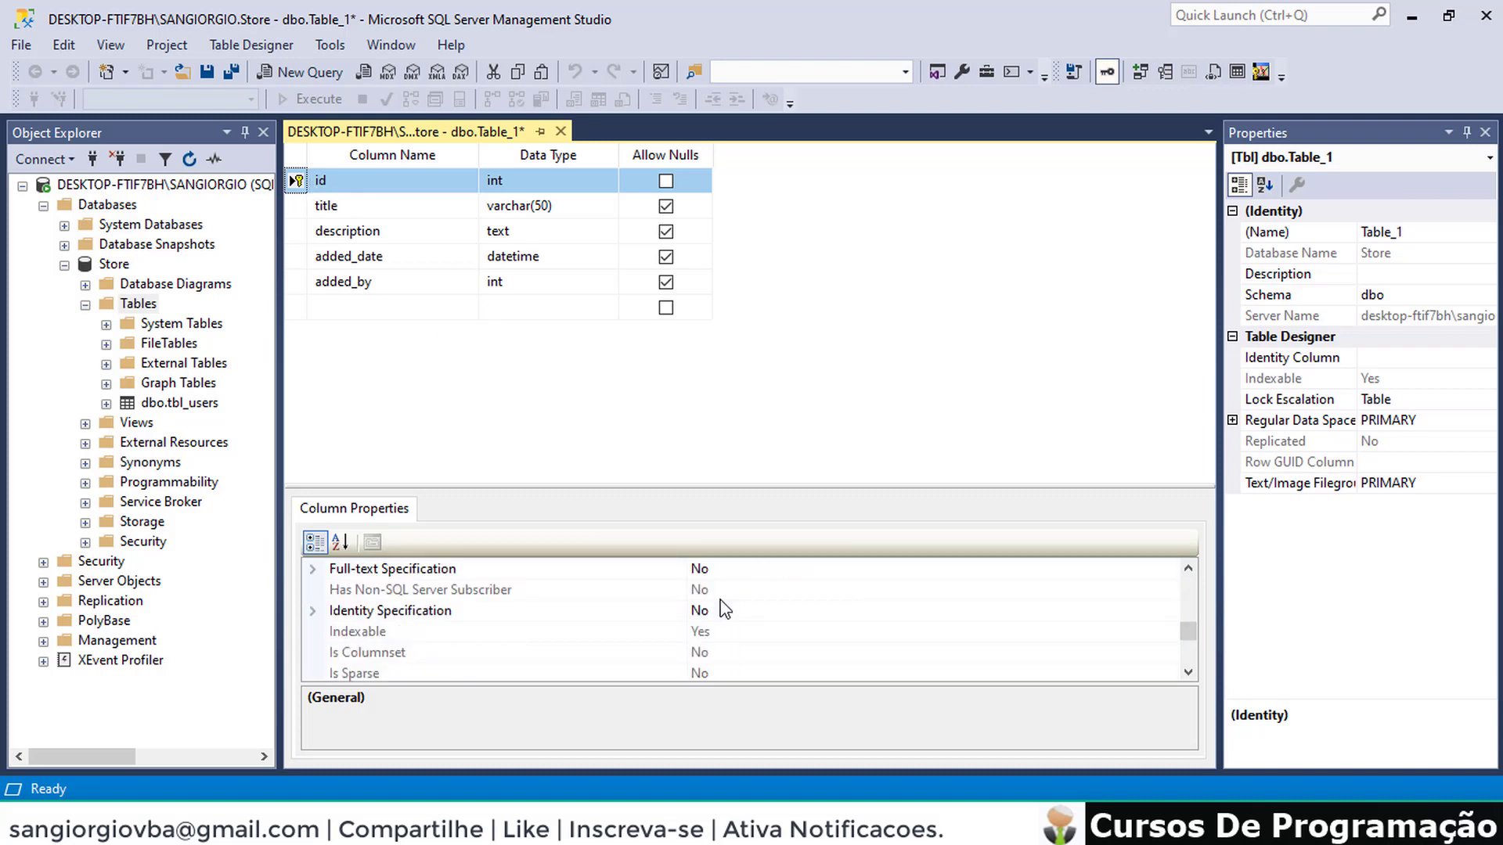
{"action": "double_click", "coordinate": [370, 611]}
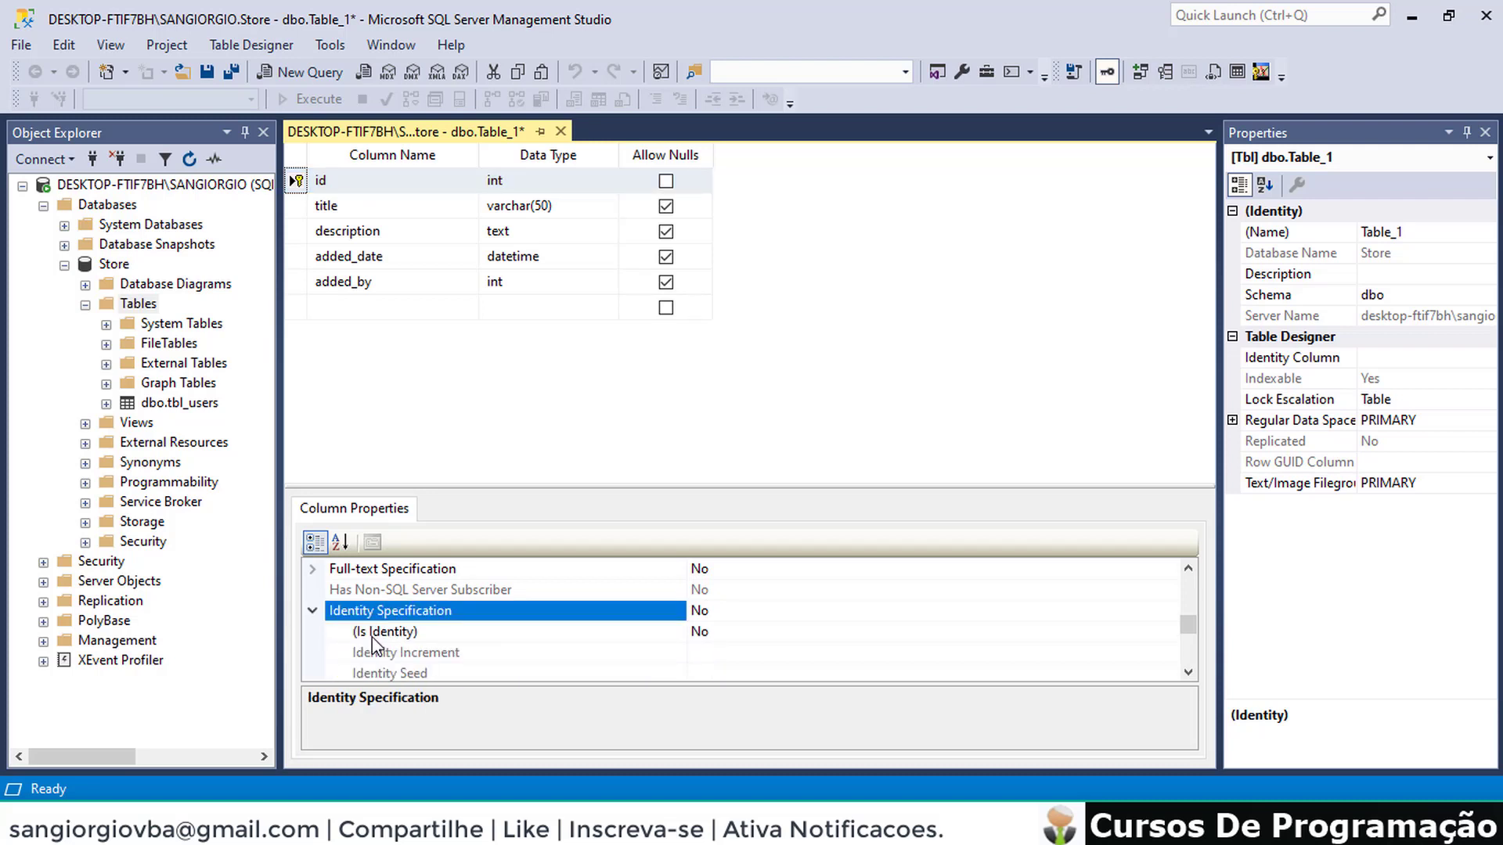
{"action": "double_click", "coordinate": [380, 639]}
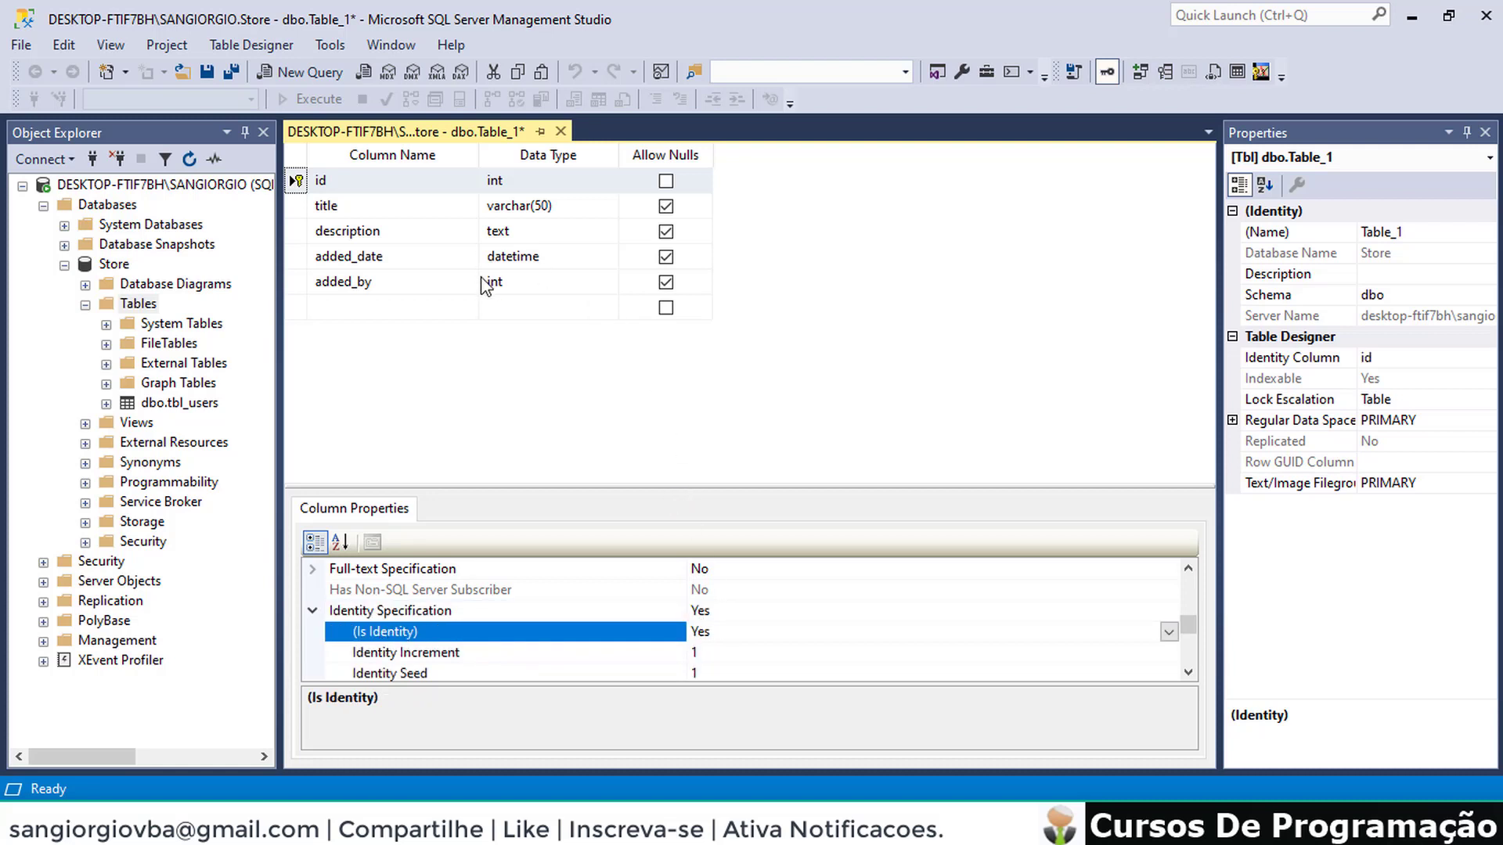
Close the table design, saving it as tbl_categories, and refresh the Store database's list of tables
{"action": "left_click", "coordinate": [560, 131]}
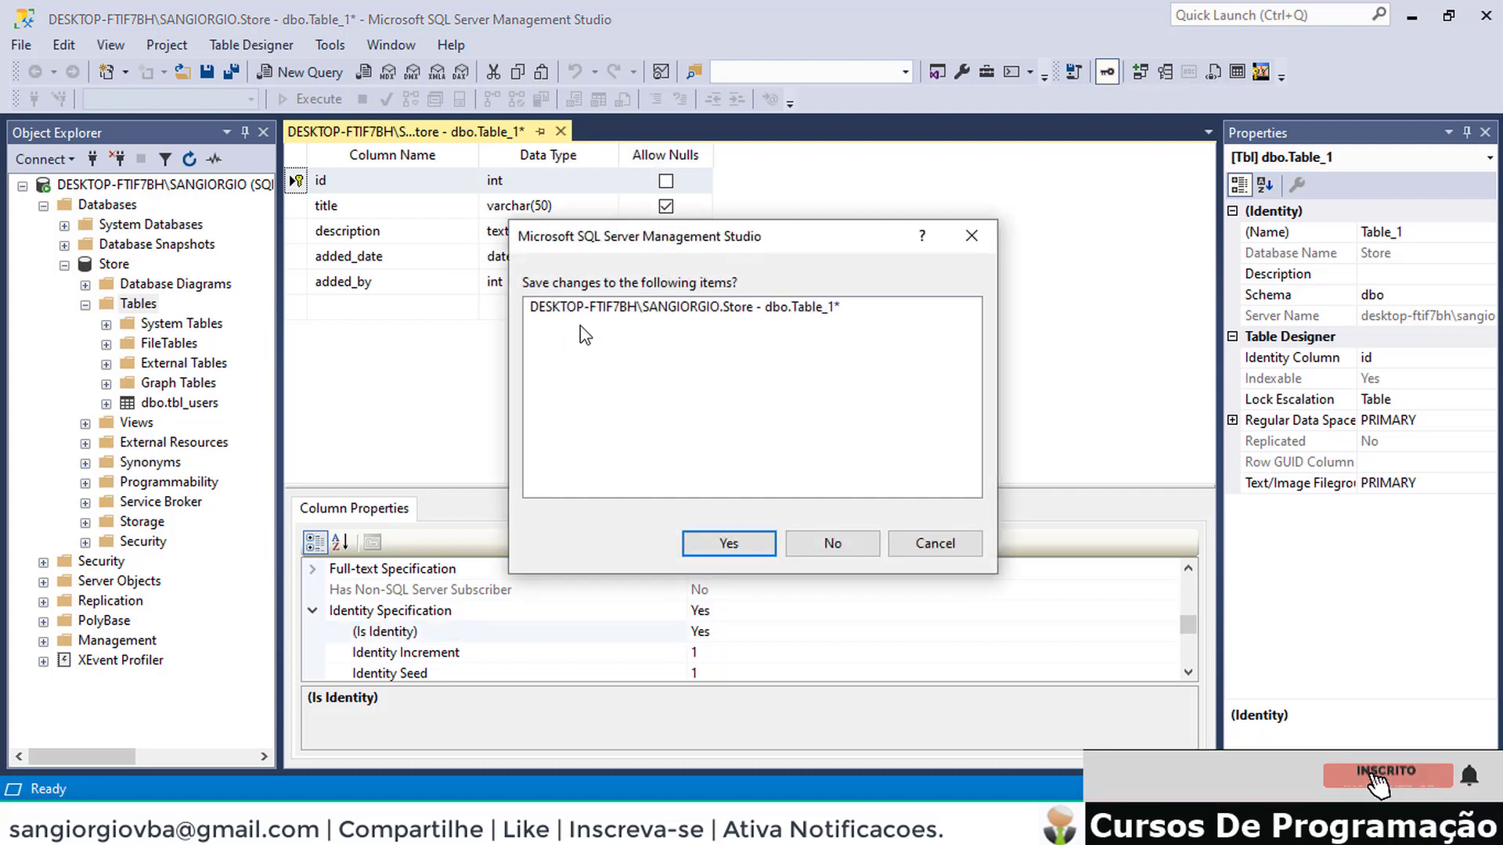
{"action": "left_click", "coordinate": [718, 545]}
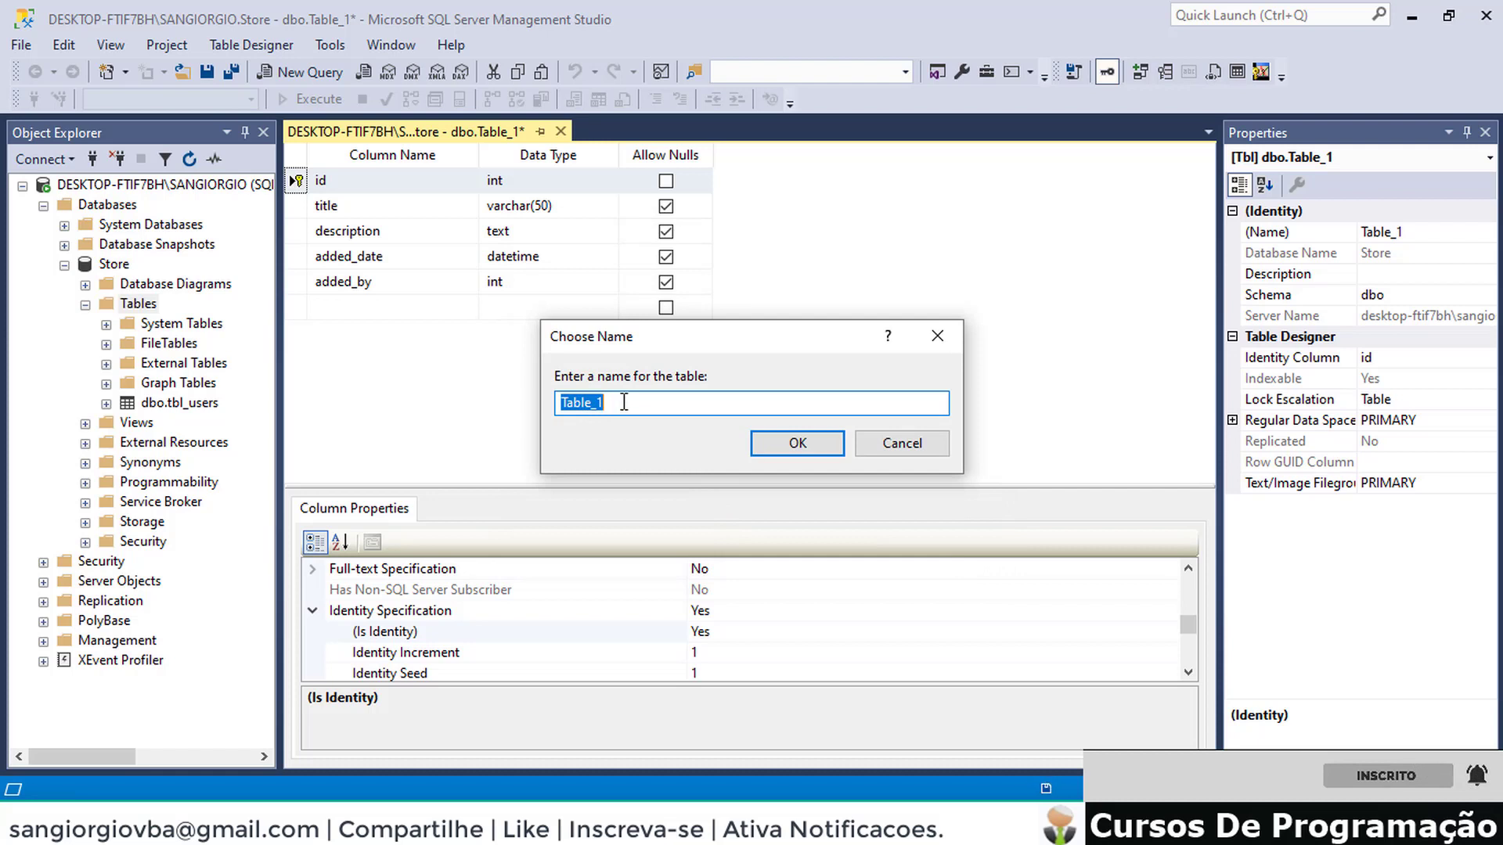
{"action": "type", "text": "tb"}
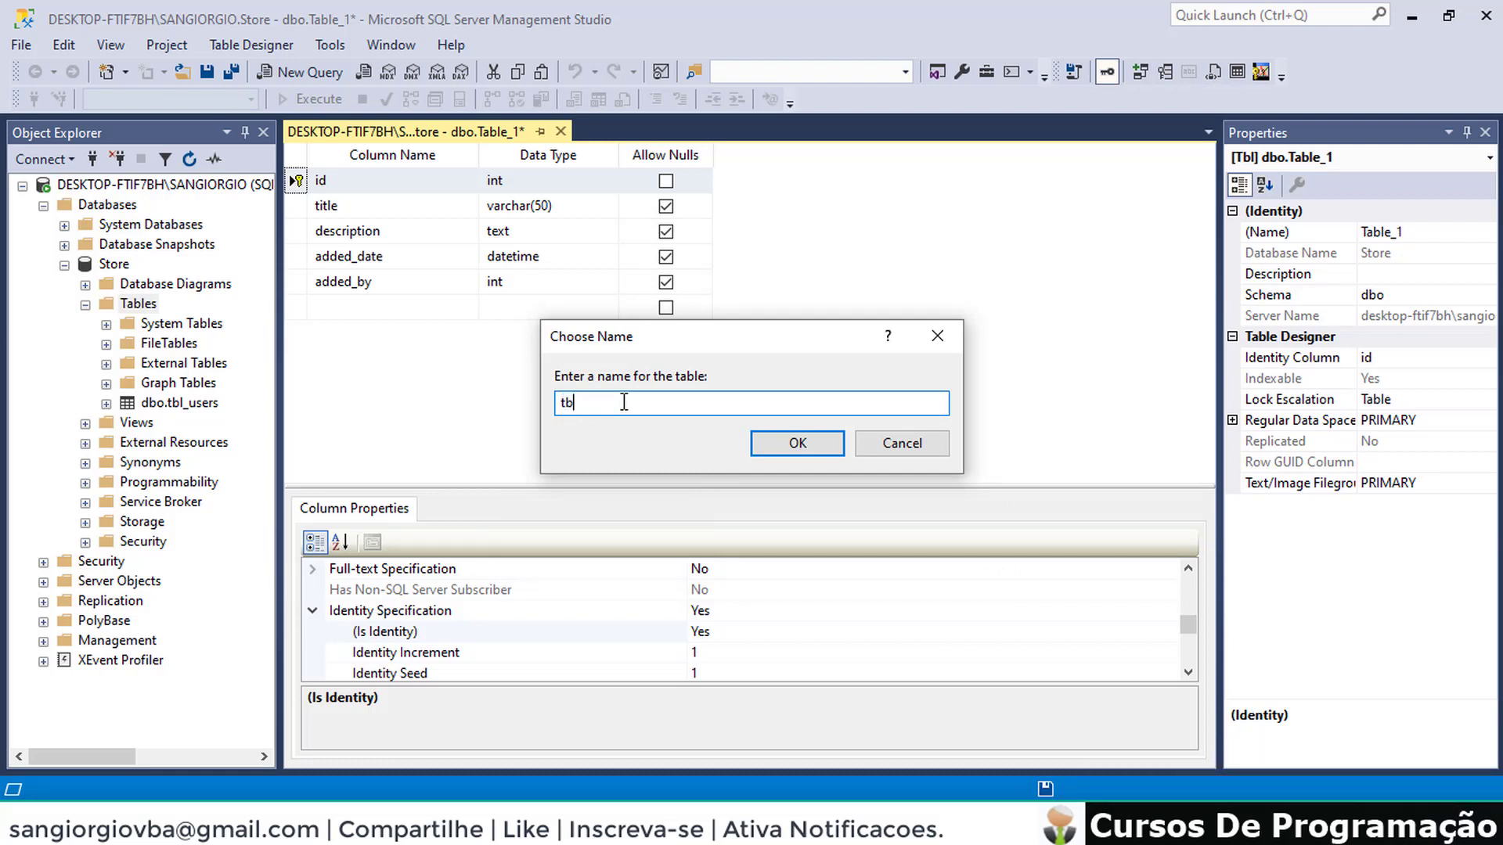
{"action": "type", "text": "l_categor"}
{"action": "type", "text": "ies"}
{"action": "left_click", "coordinate": [813, 443]}
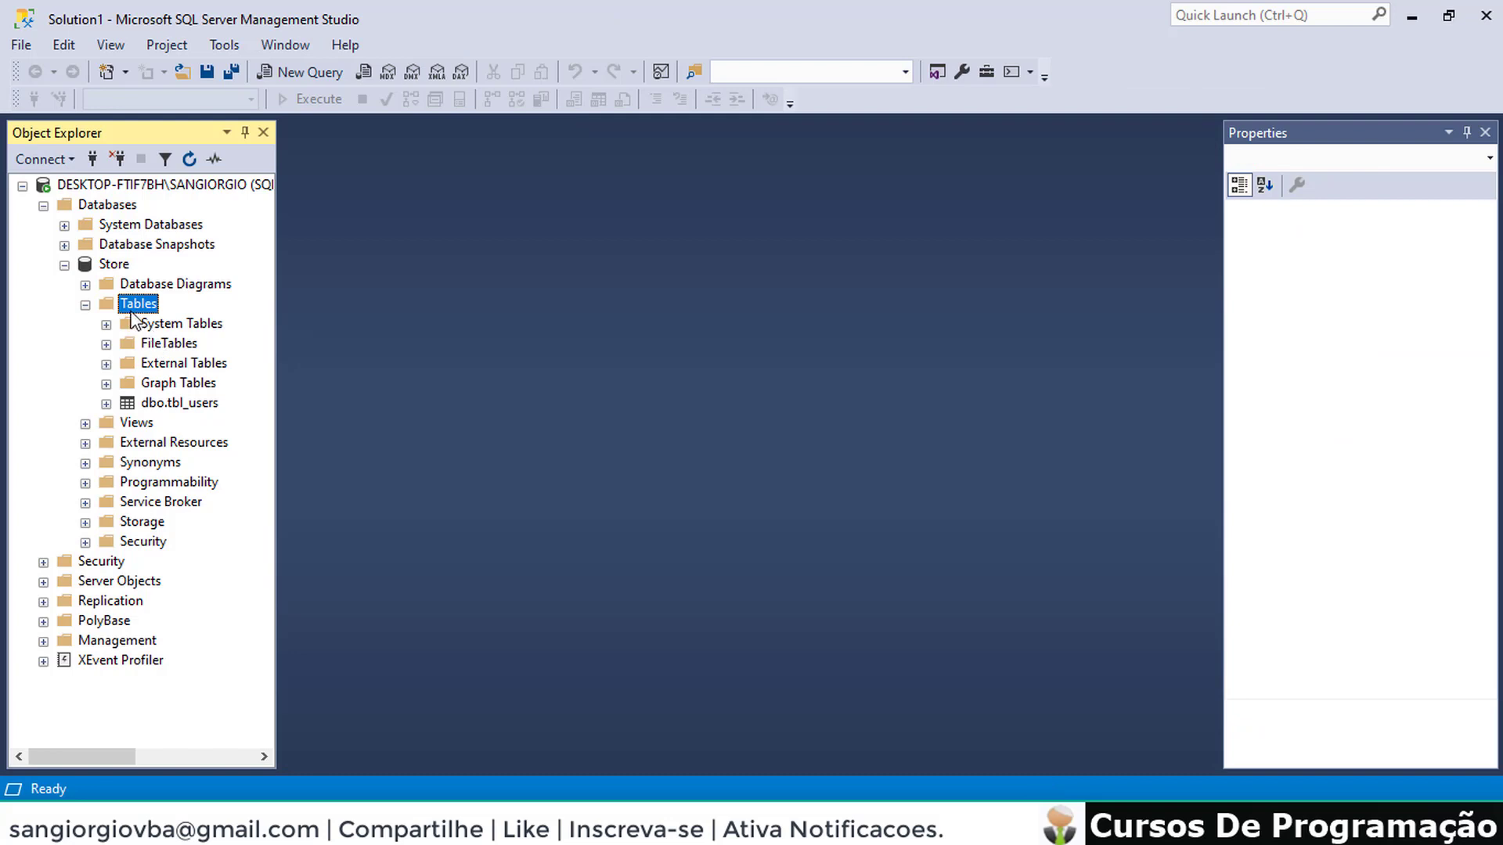
{"action": "right_click", "coordinate": [132, 313]}
{"action": "left_click", "coordinate": [192, 437]}
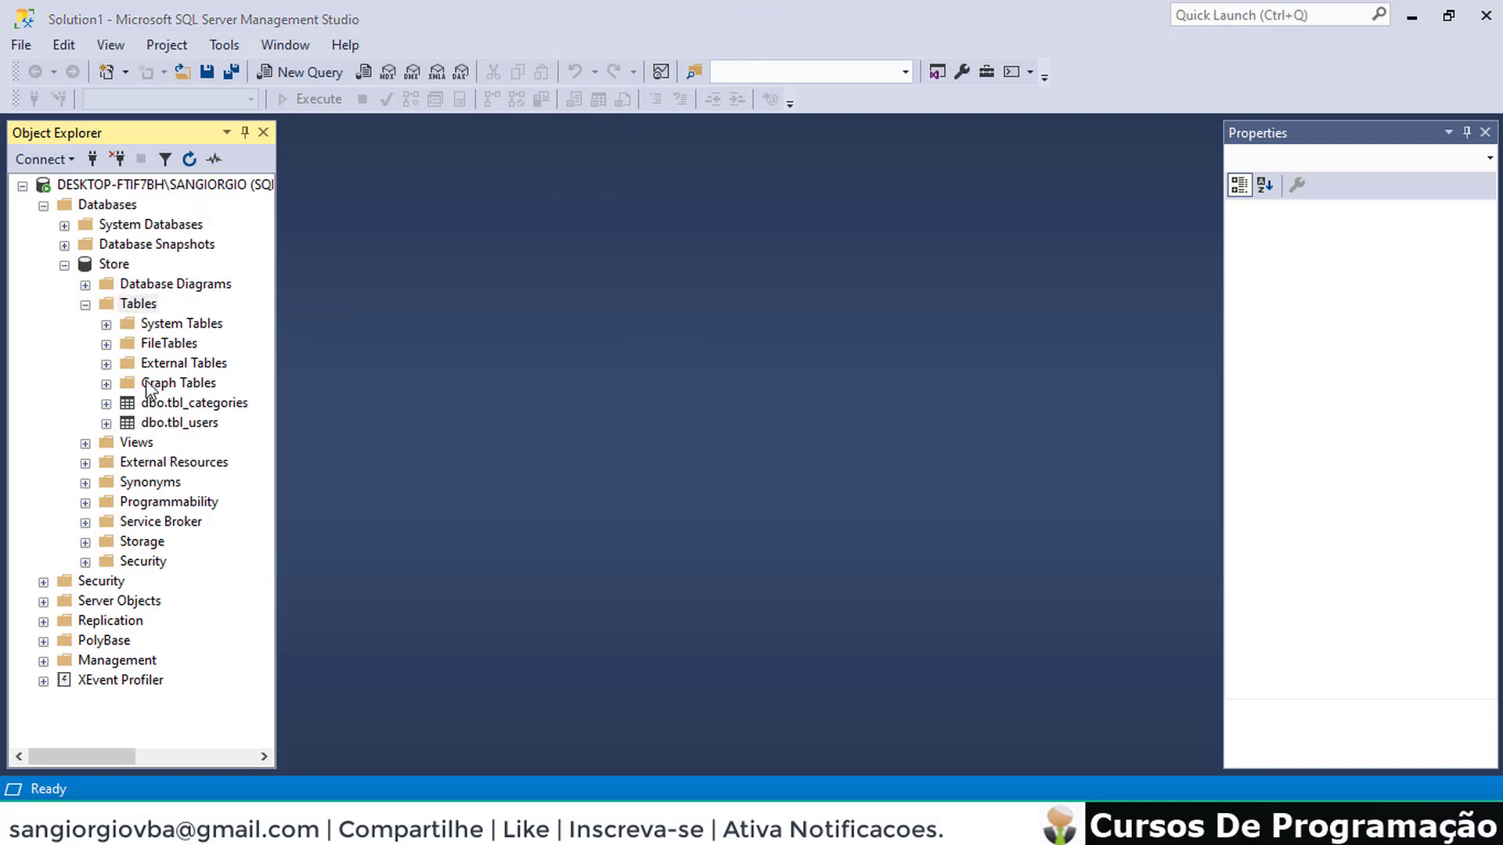
Create a new table in the Store database and add a first column named id with the data type int
{"action": "right_click", "coordinate": [138, 310]}
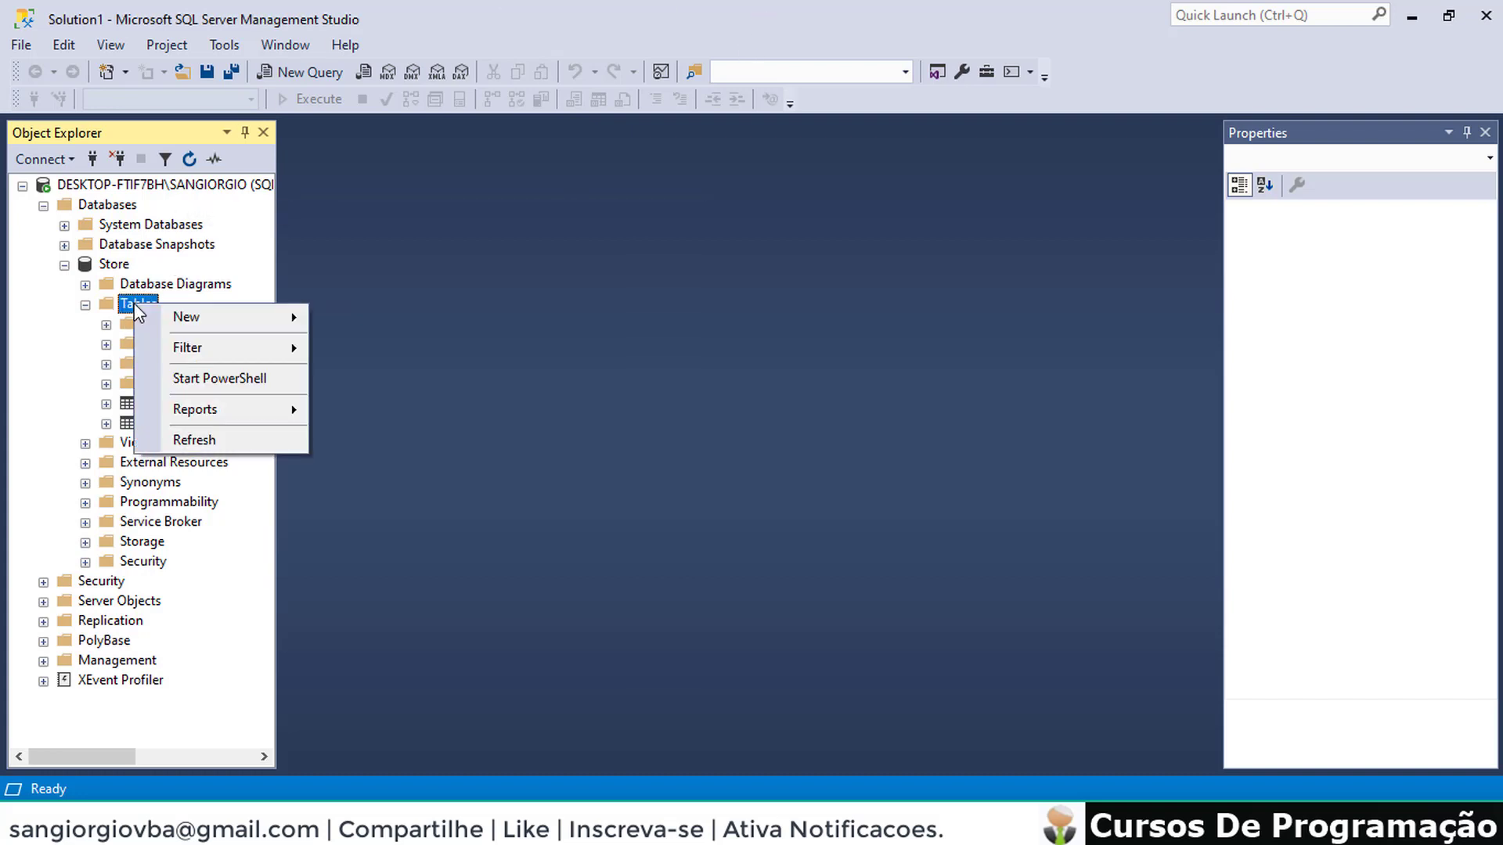
{"action": "mouse_move", "coordinate": [304, 322]}
{"action": "left_click", "coordinate": [377, 321]}
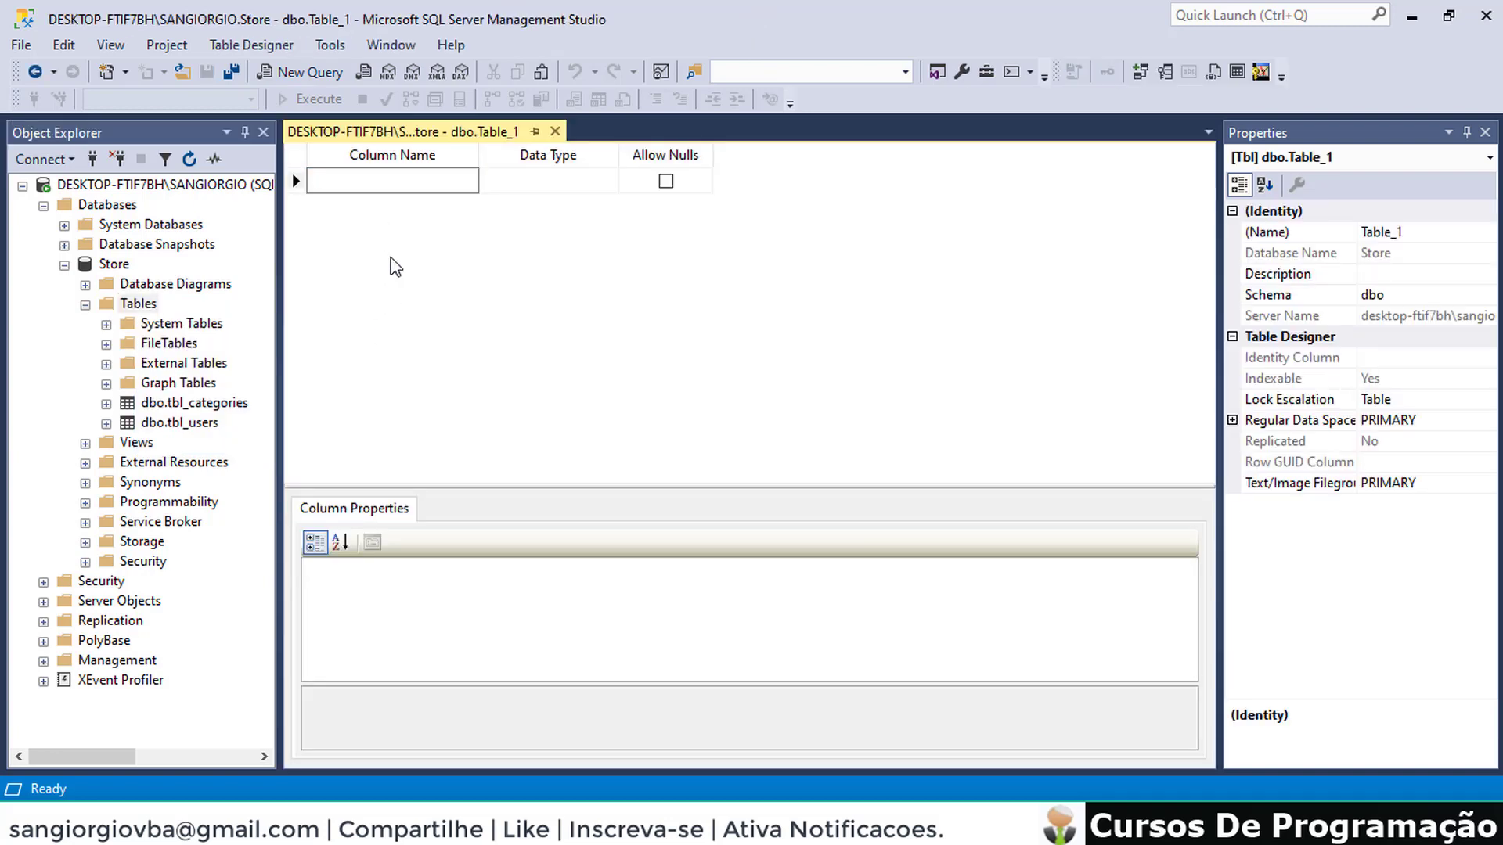
{"action": "type", "text": "id"}
{"action": "left_click", "coordinate": [563, 181]}
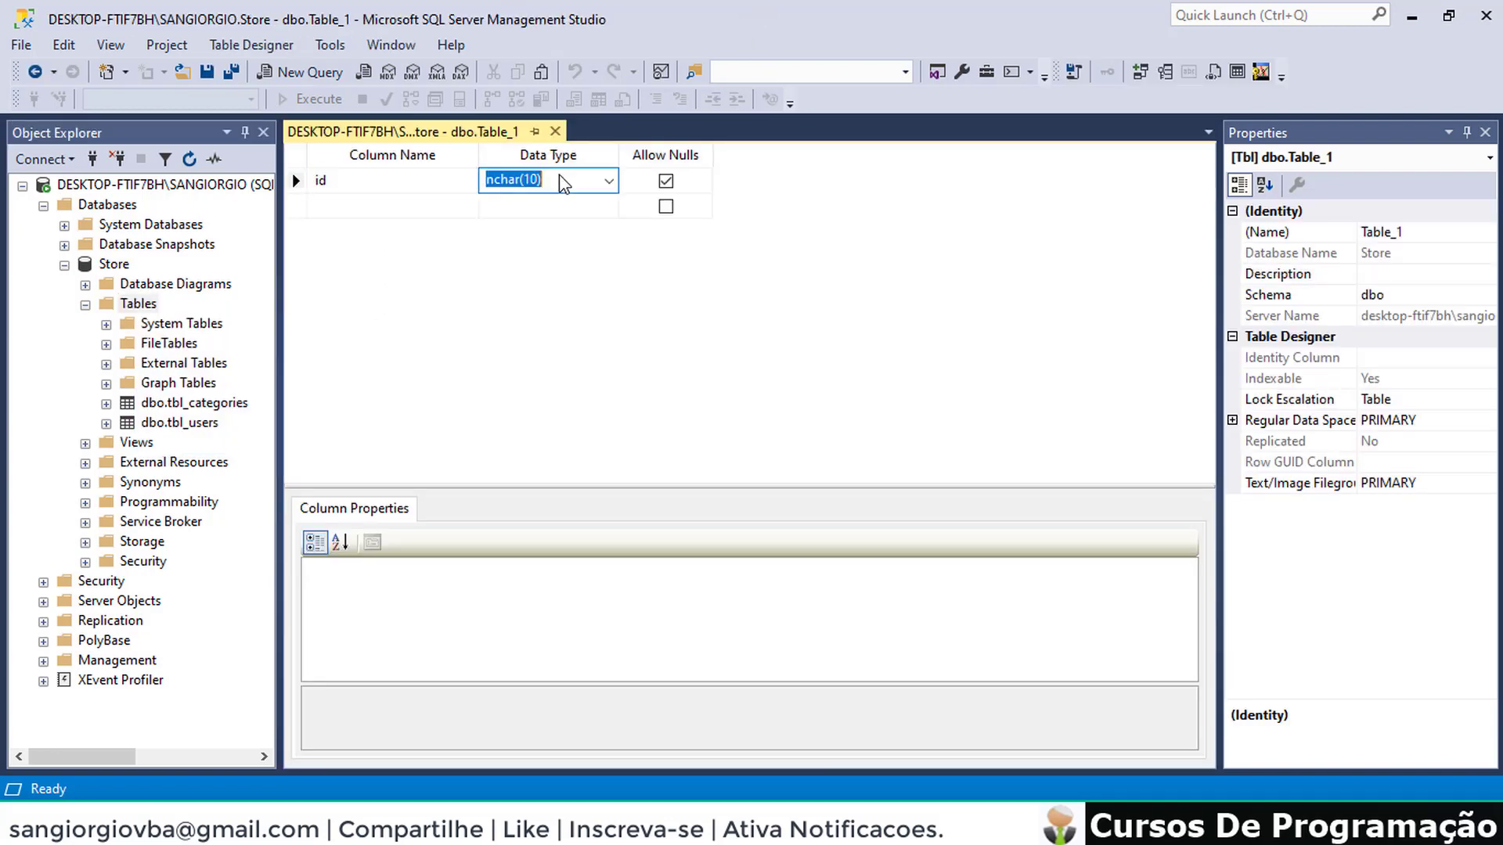
{"action": "type", "text": "int"}
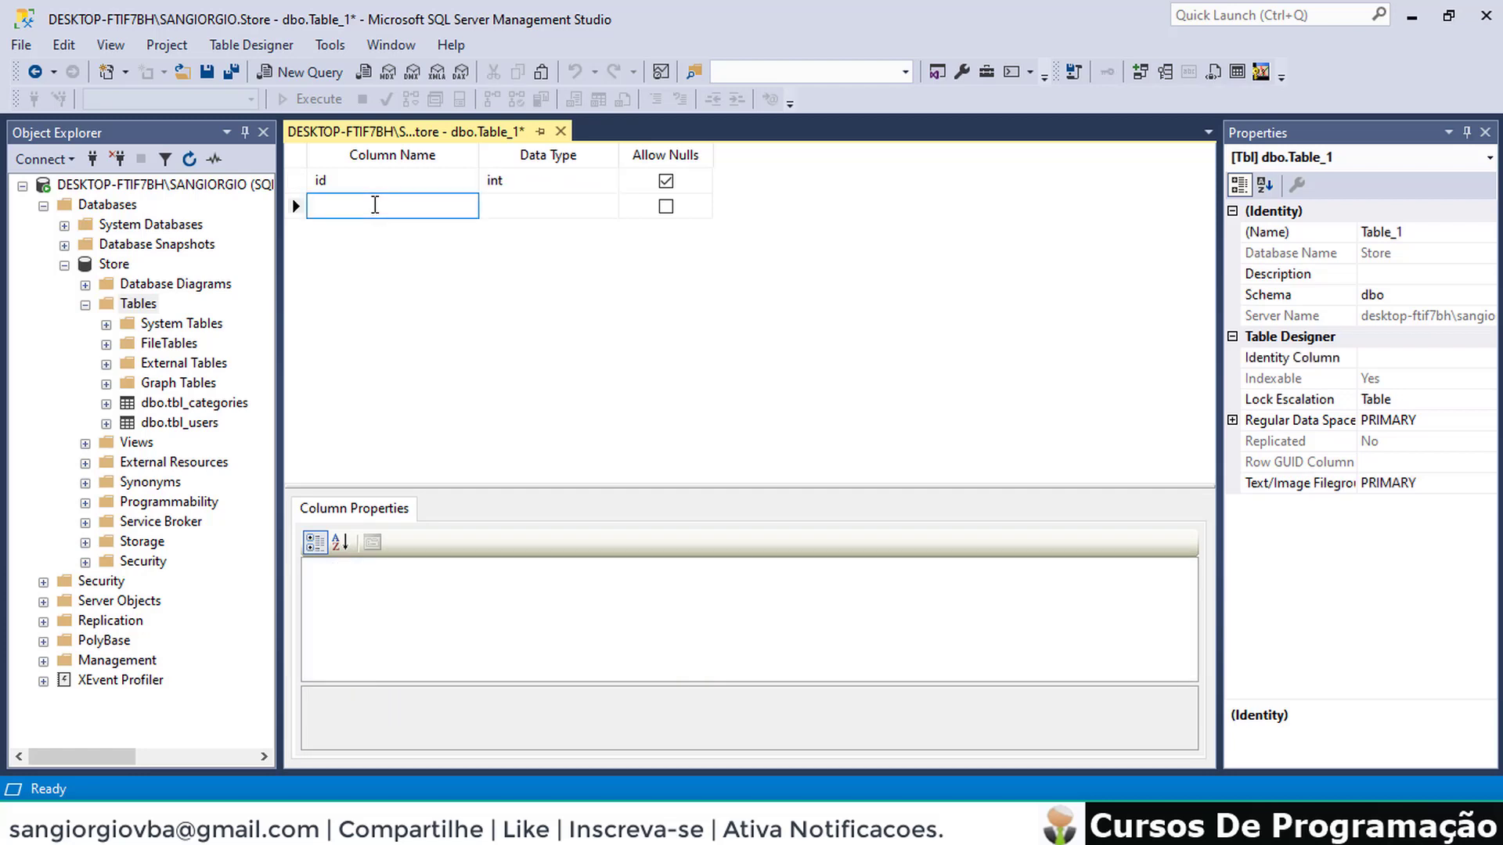
Add a column named name below id with the data type varchar(50)
{"action": "type", "text": "name"}
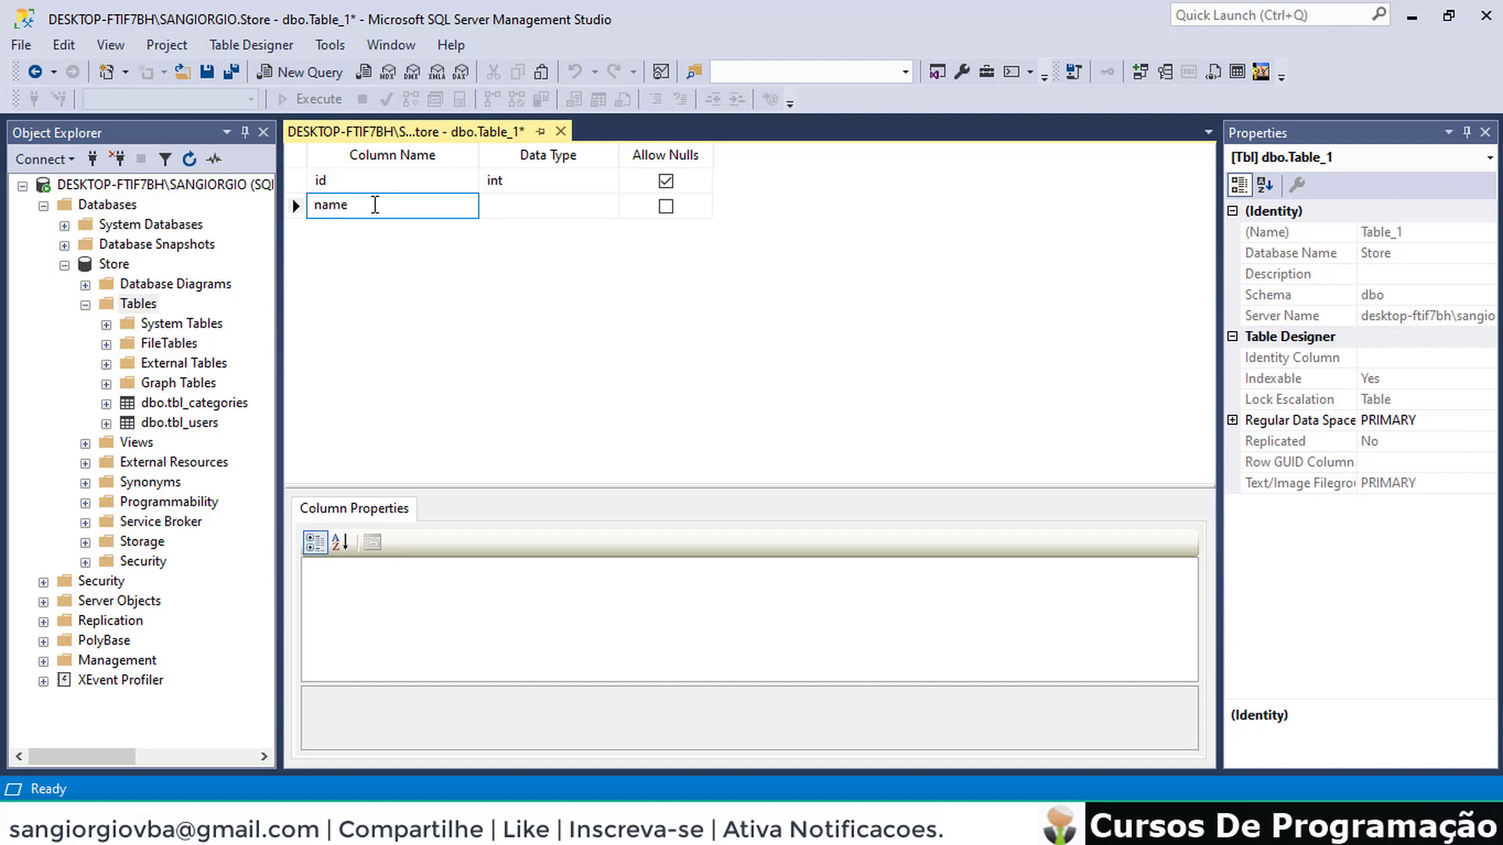
{"action": "left_click", "coordinate": [502, 208]}
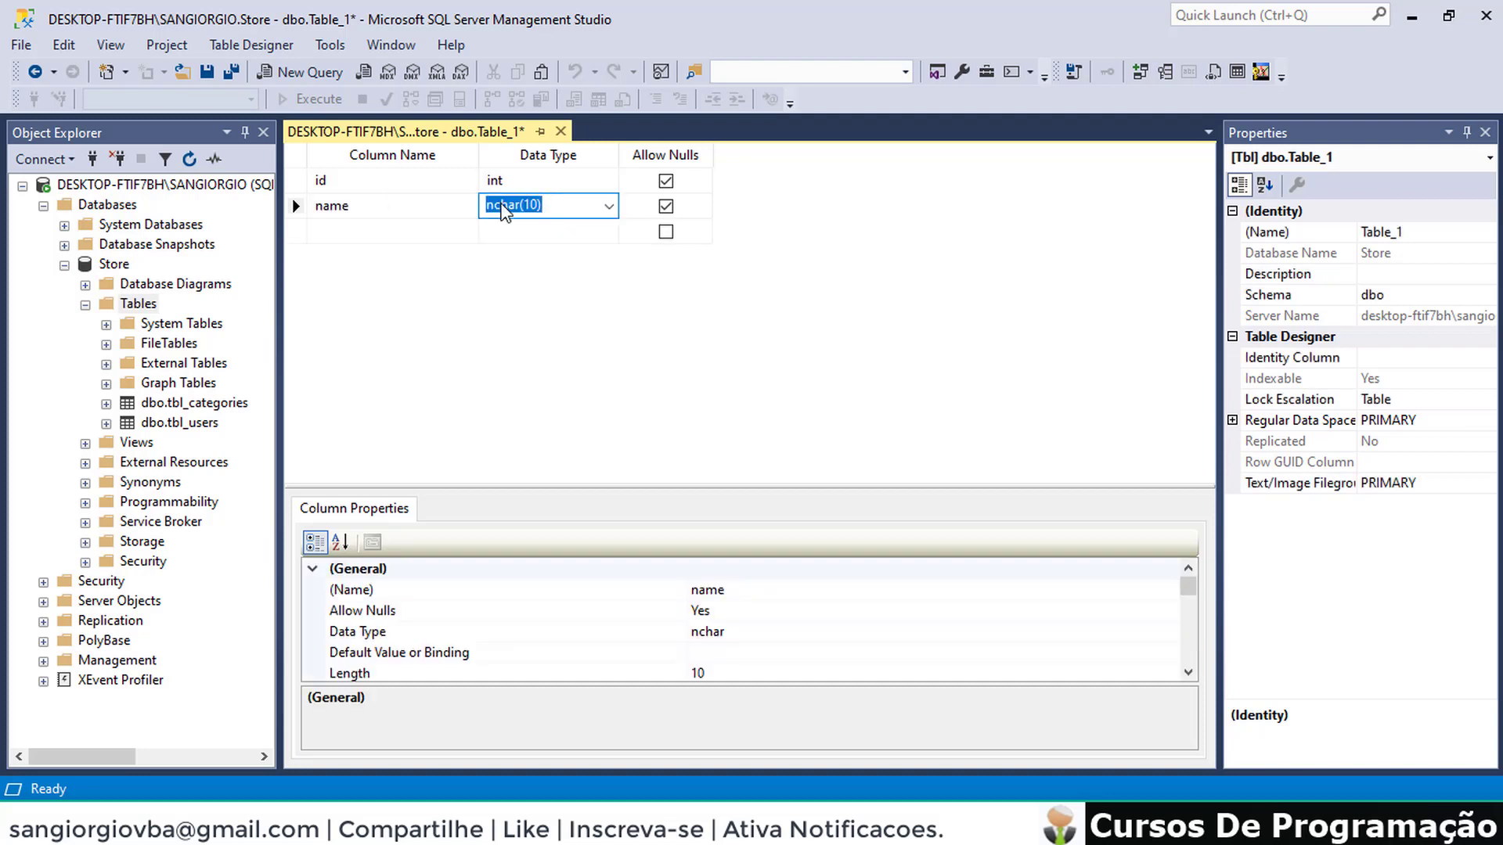
{"action": "type", "text": "varc"}
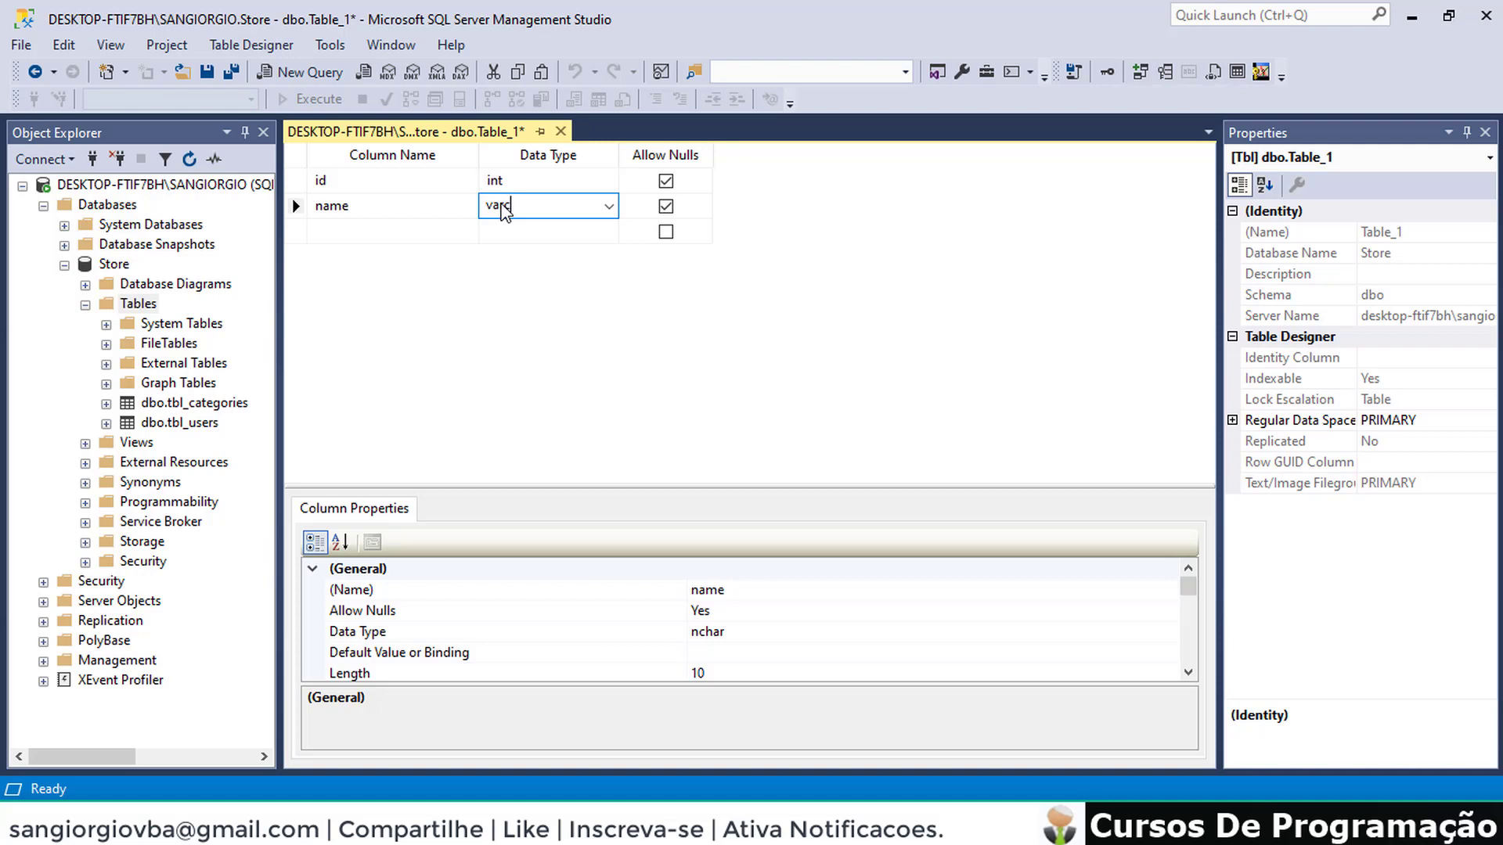
{"action": "left_click", "coordinate": [608, 206]}
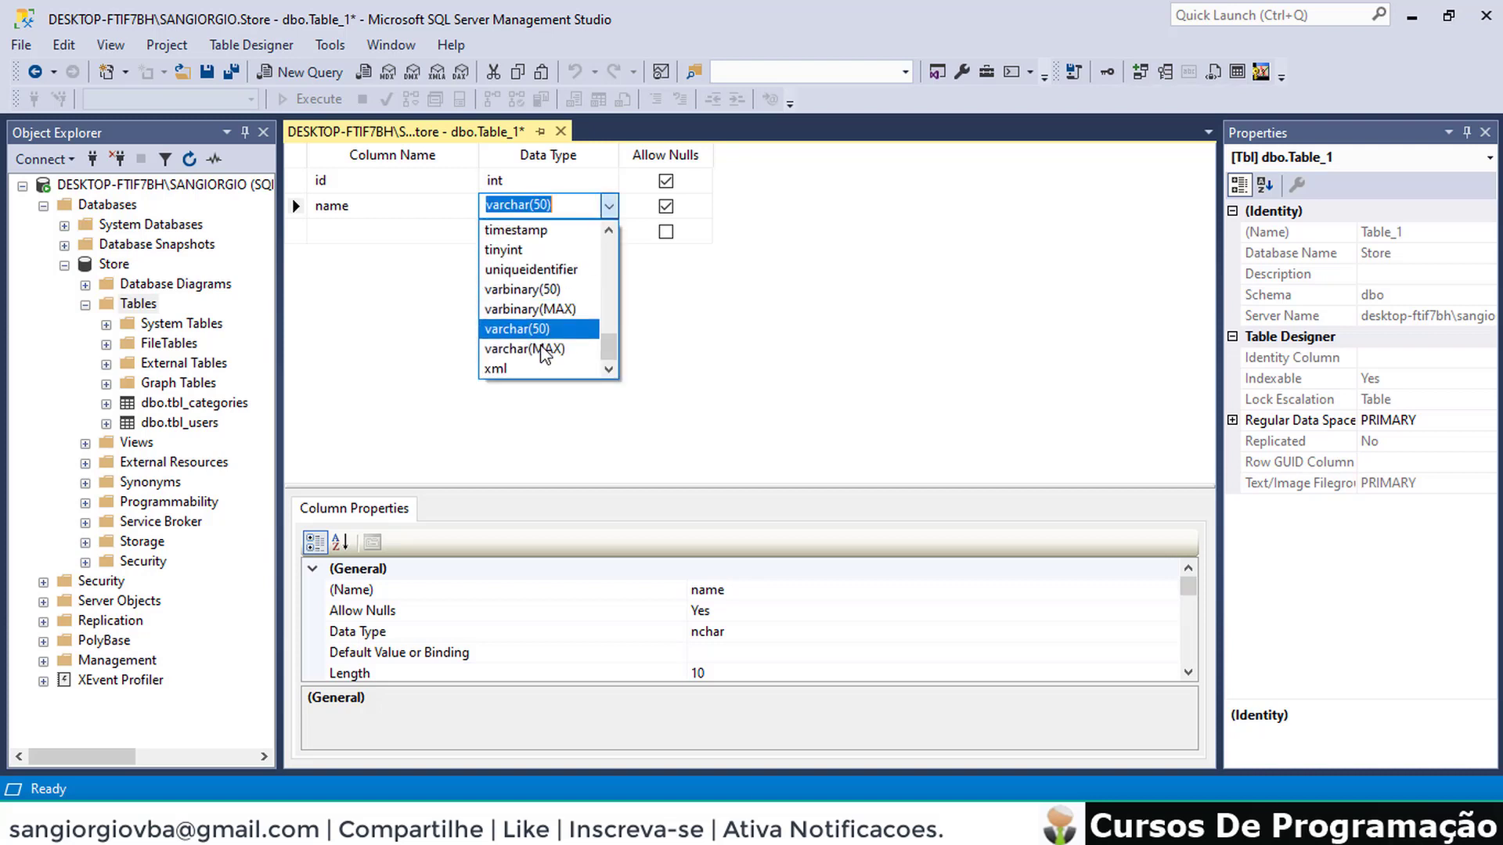
{"action": "left_click", "coordinate": [528, 330]}
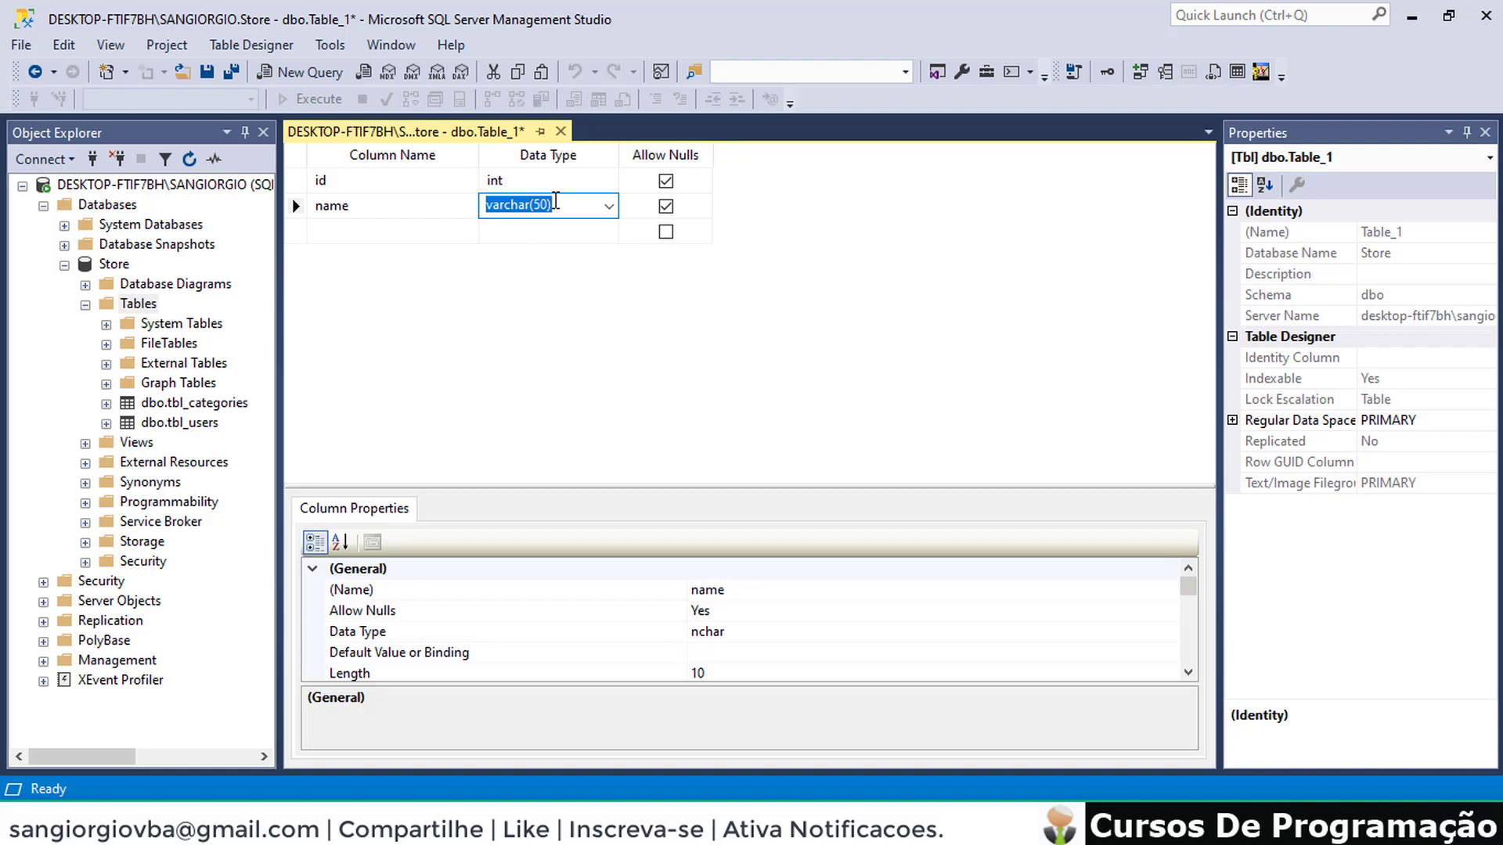
Add a column named category below name with the data type int
{"action": "left_click", "coordinate": [354, 229]}
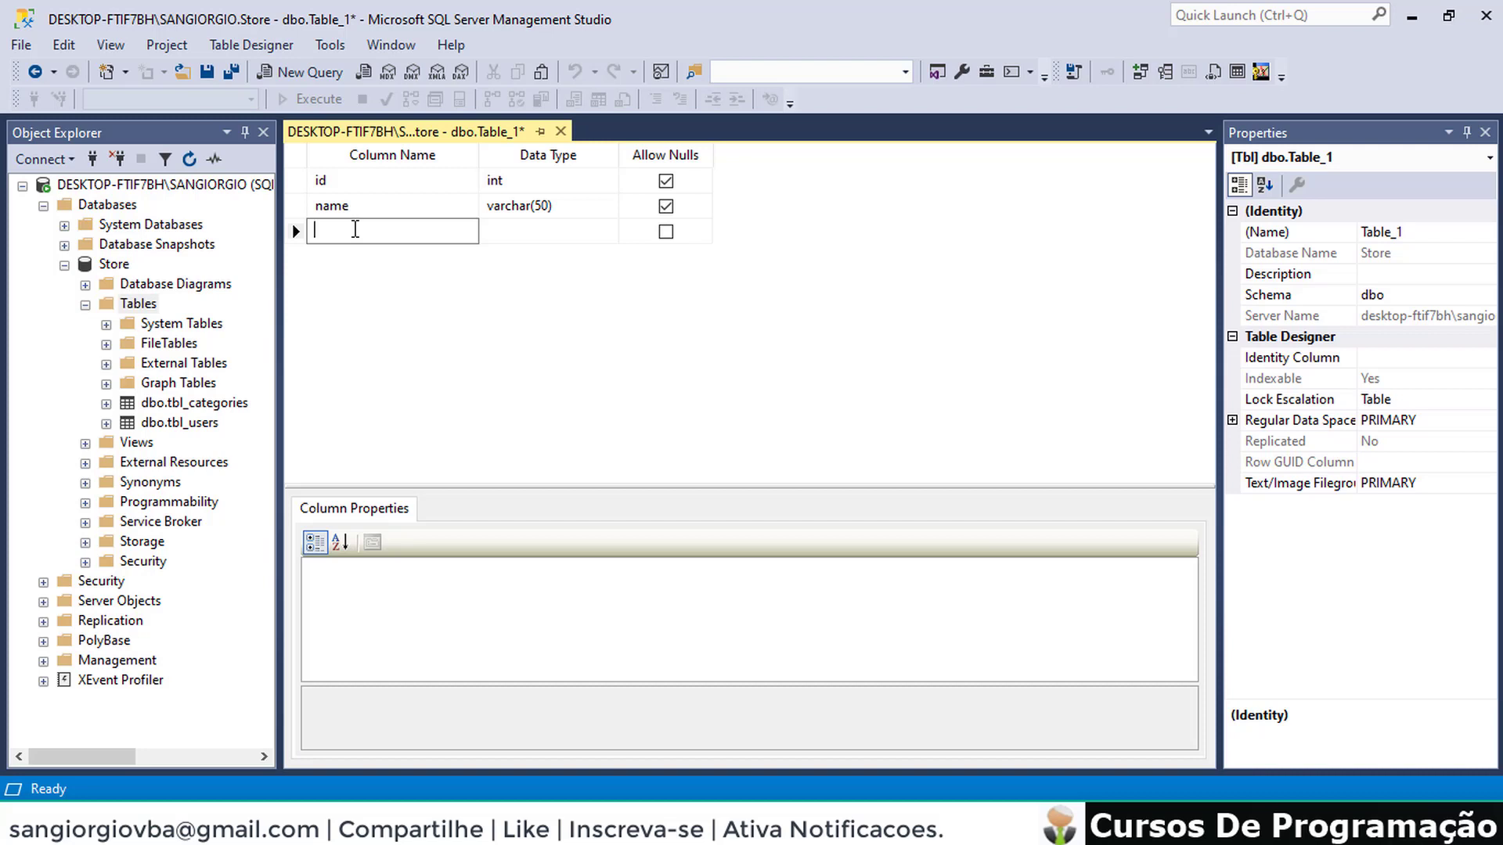
{"action": "type", "text": "category"}
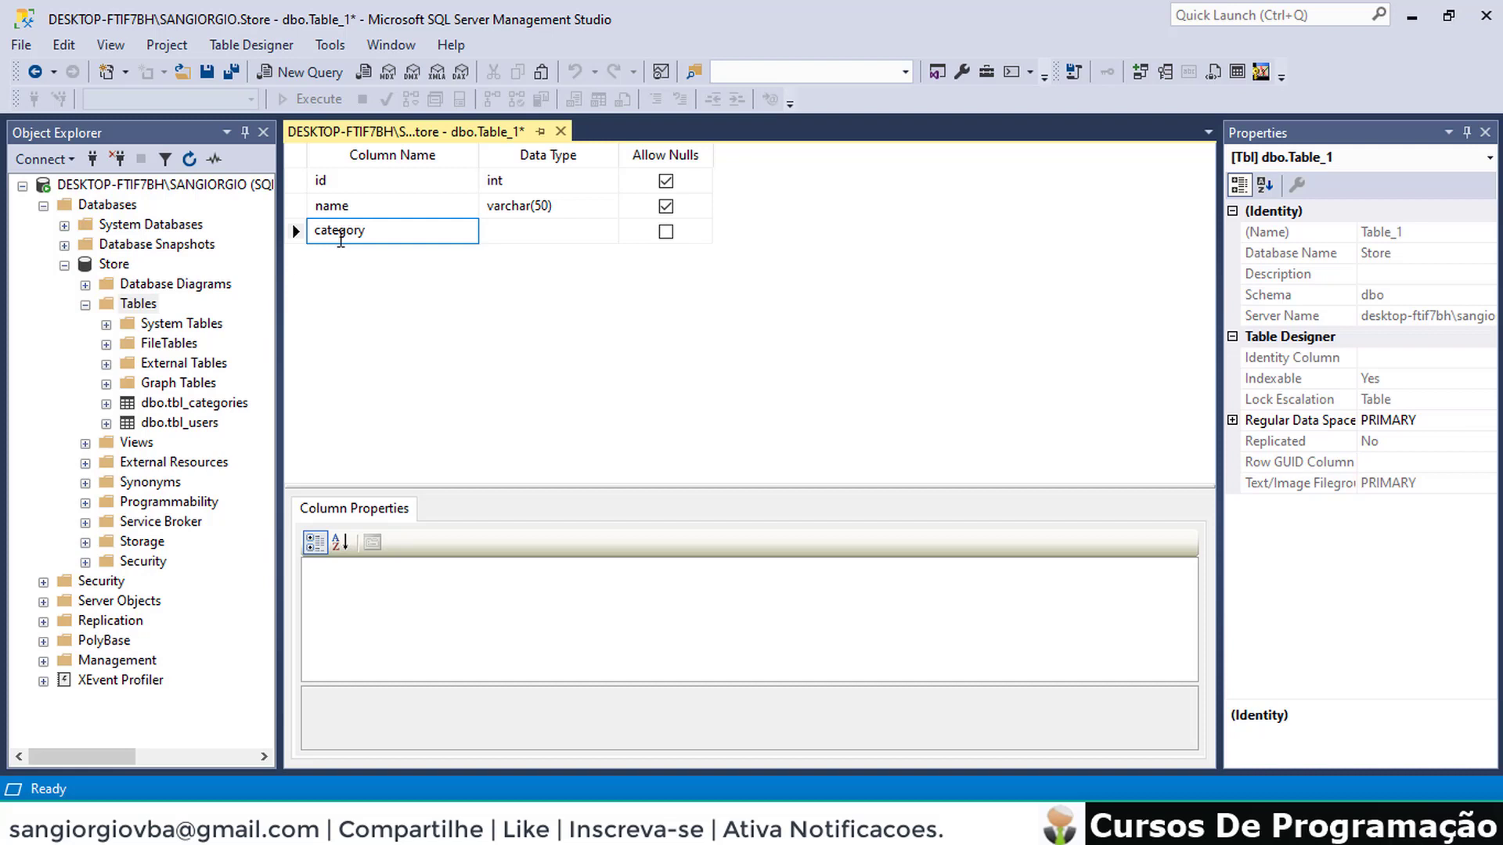
{"action": "left_click", "coordinate": [520, 232]}
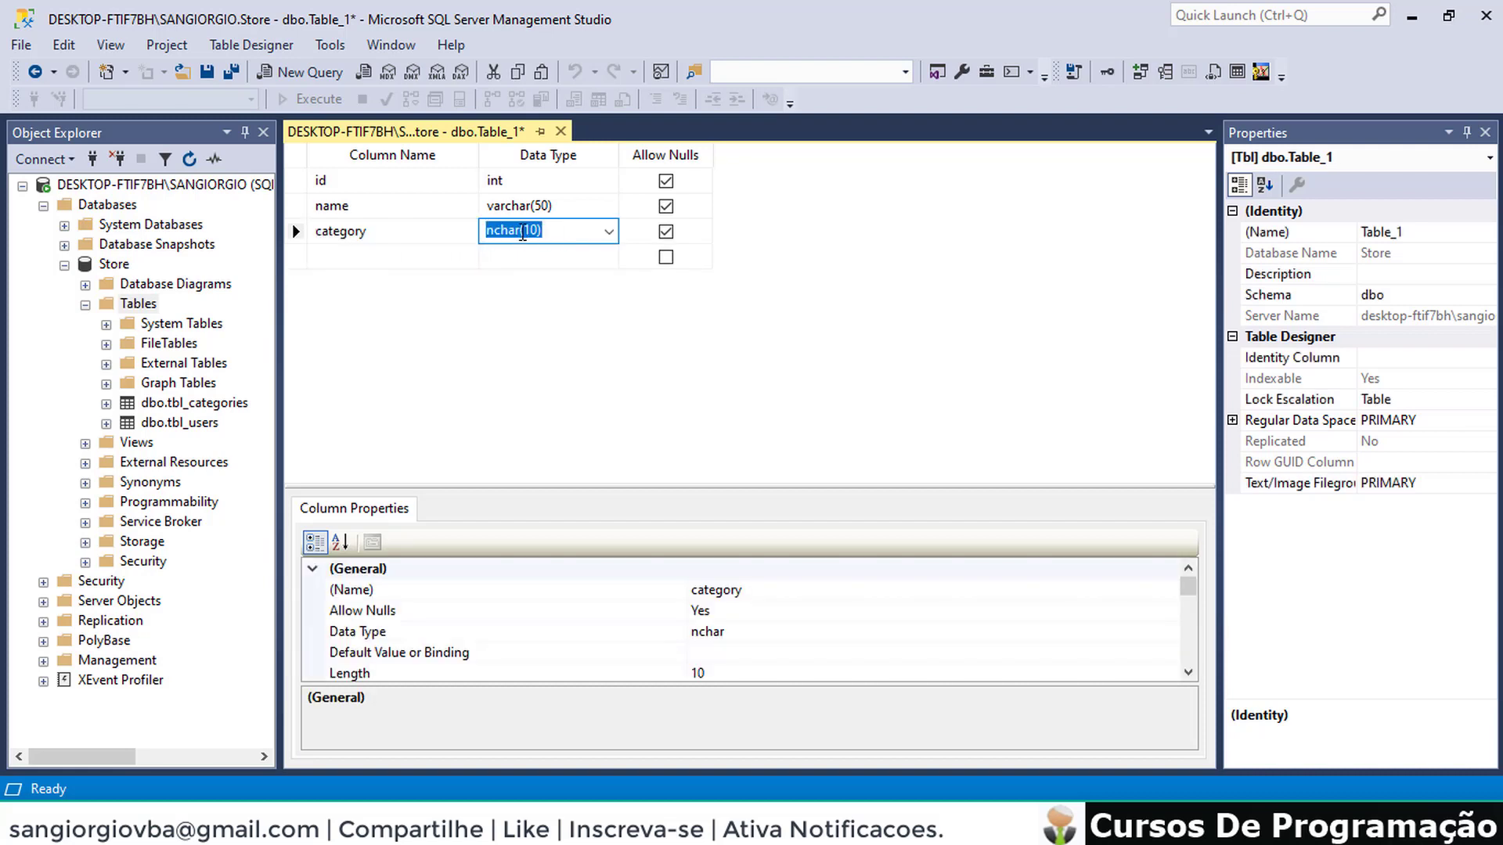
{"action": "type", "text": "int"}
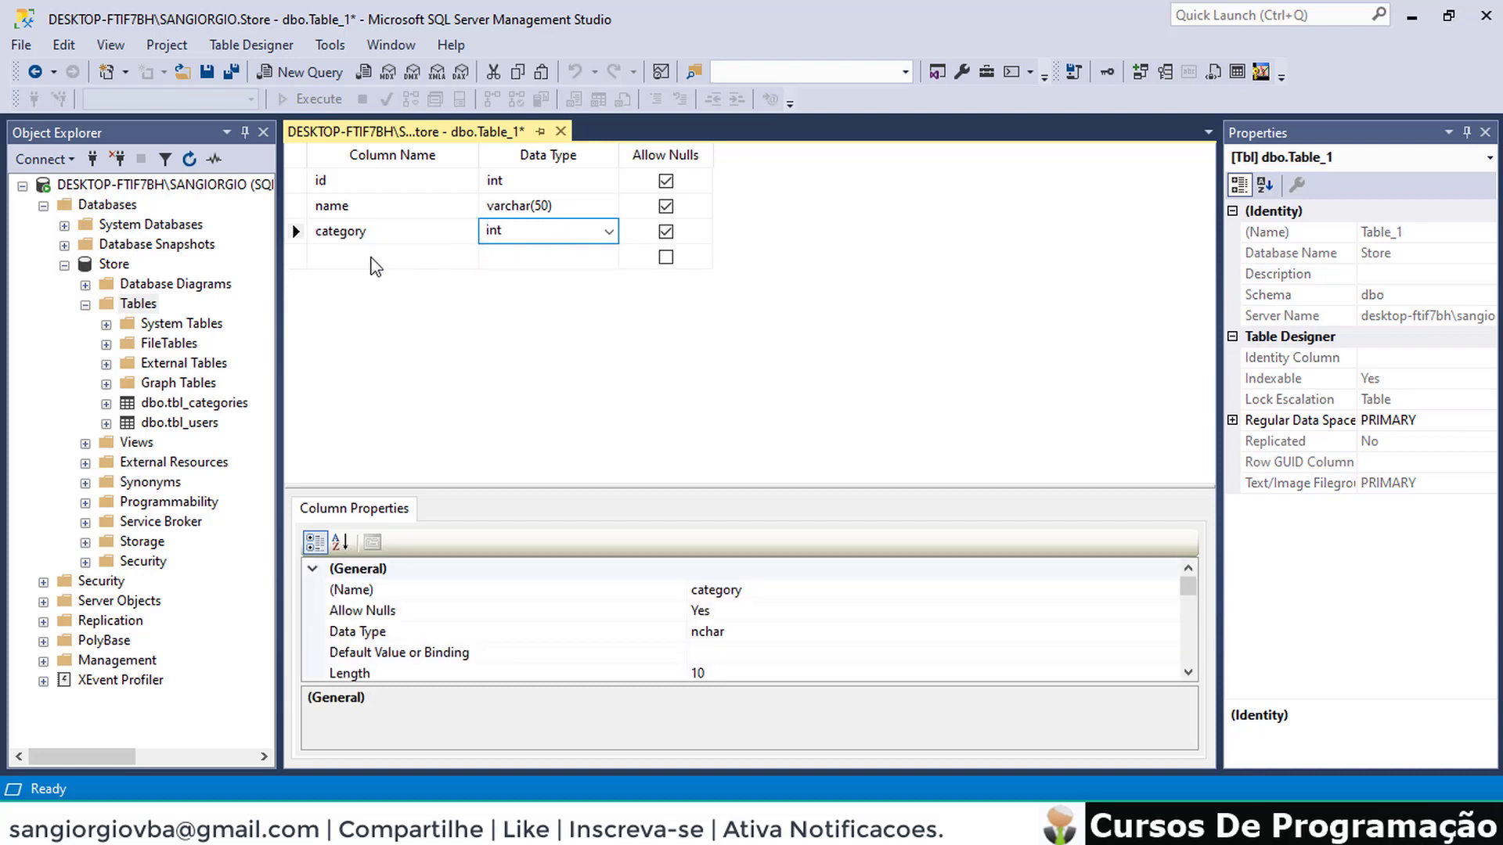
Add a column named descrition below category with the data type text
{"action": "left_click", "coordinate": [372, 260]}
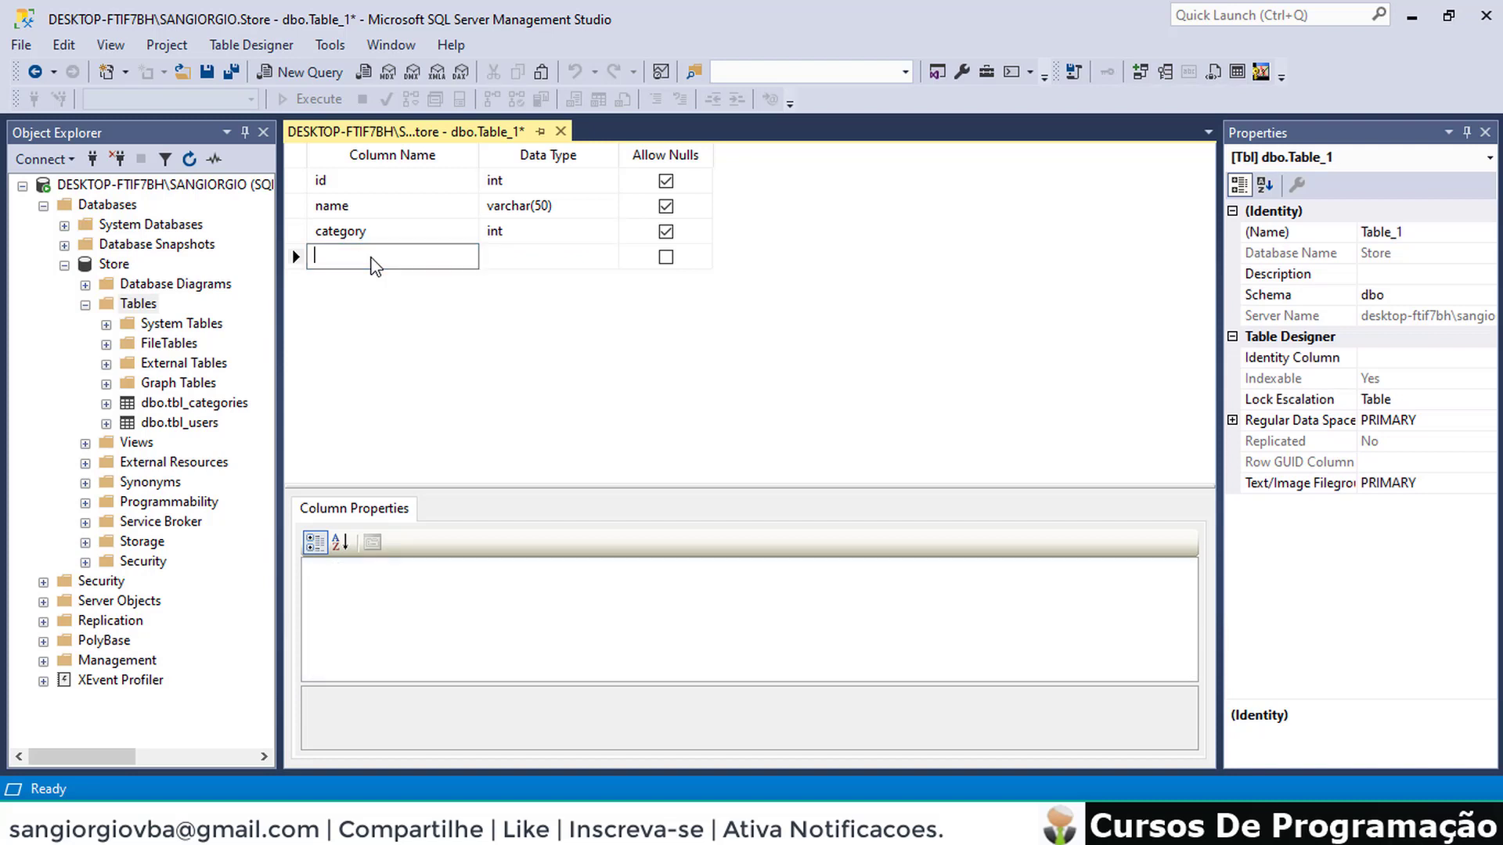
{"action": "type", "text": "descrition"}
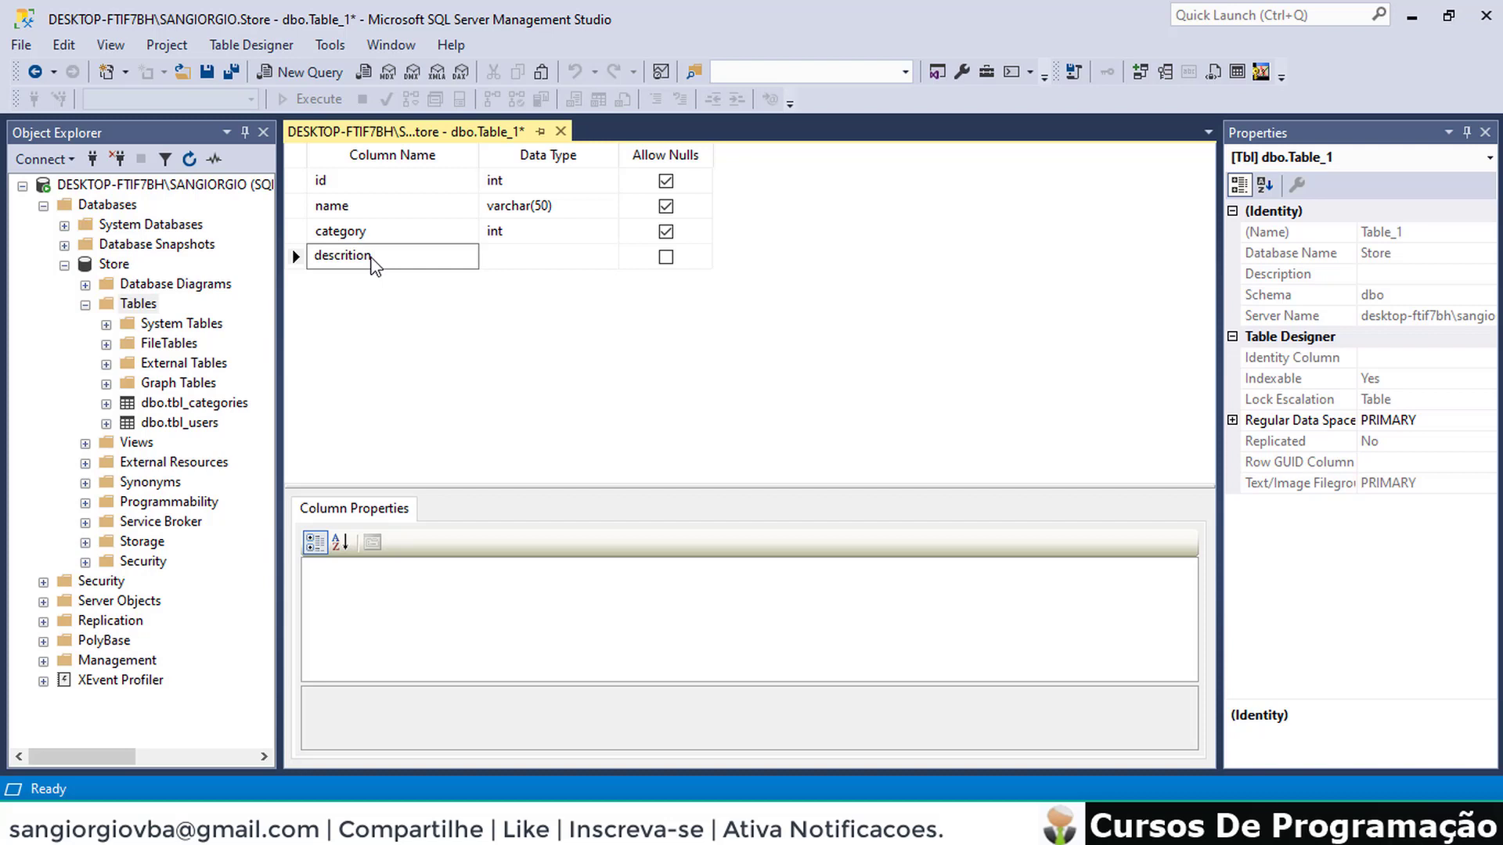
{"action": "left_click", "coordinate": [532, 256]}
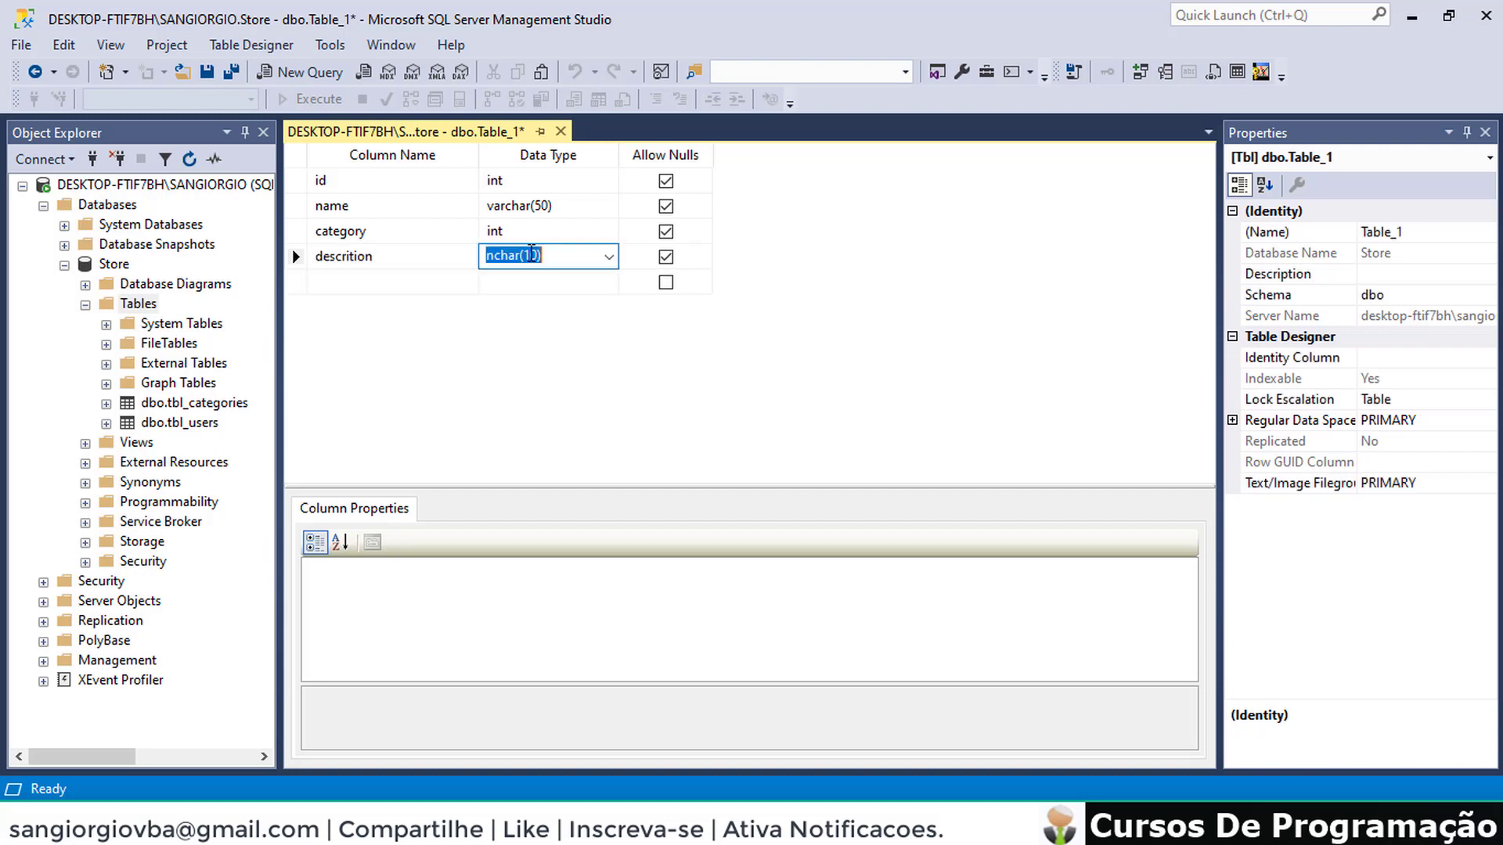
{"action": "type", "text": "text"}
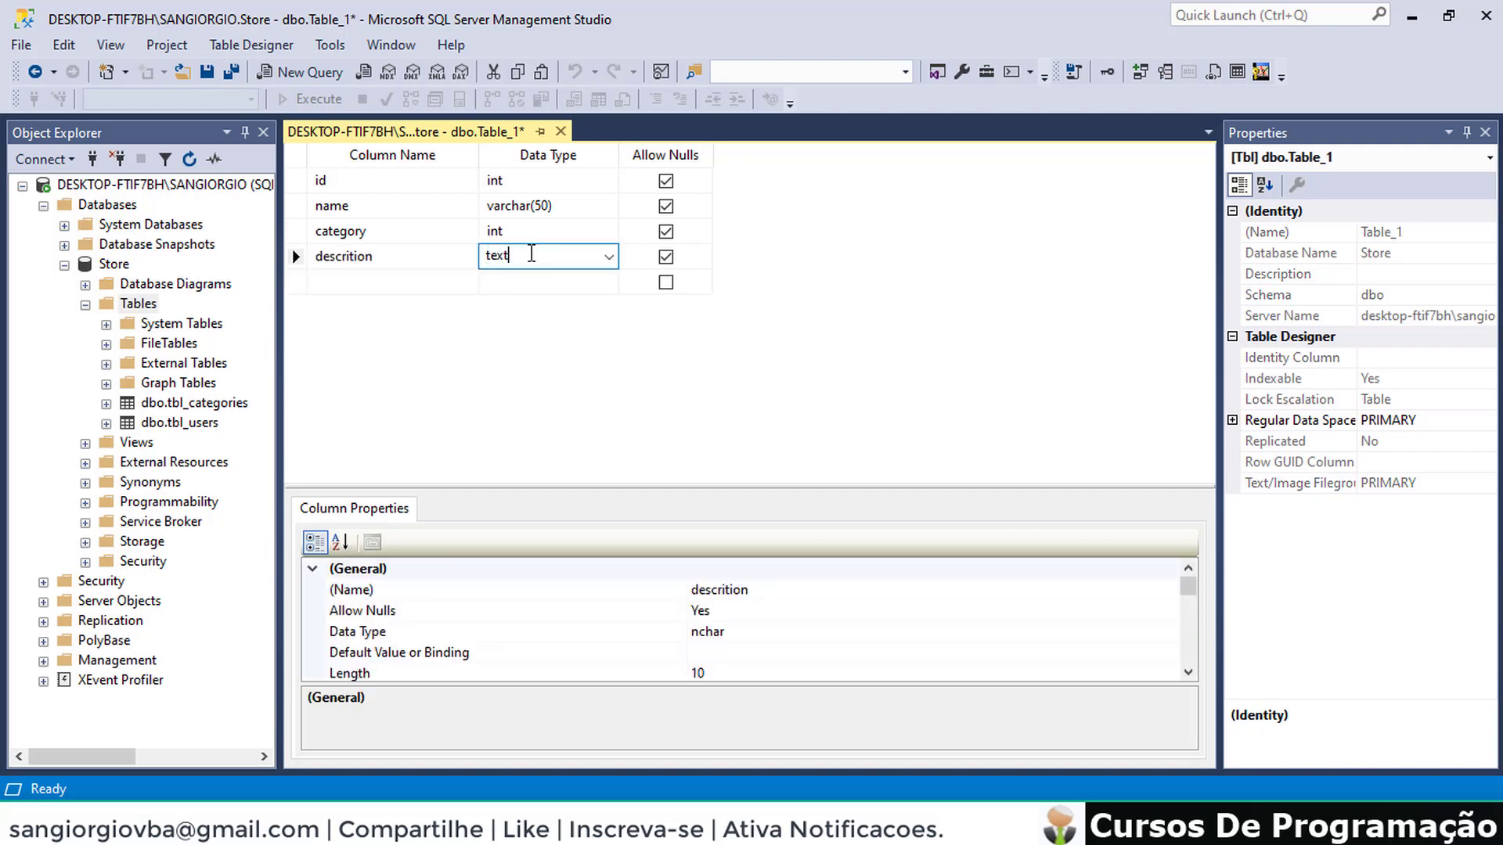
Add a column named rate below descrition with the data type decimal(18, 2)
{"action": "left_click", "coordinate": [369, 284]}
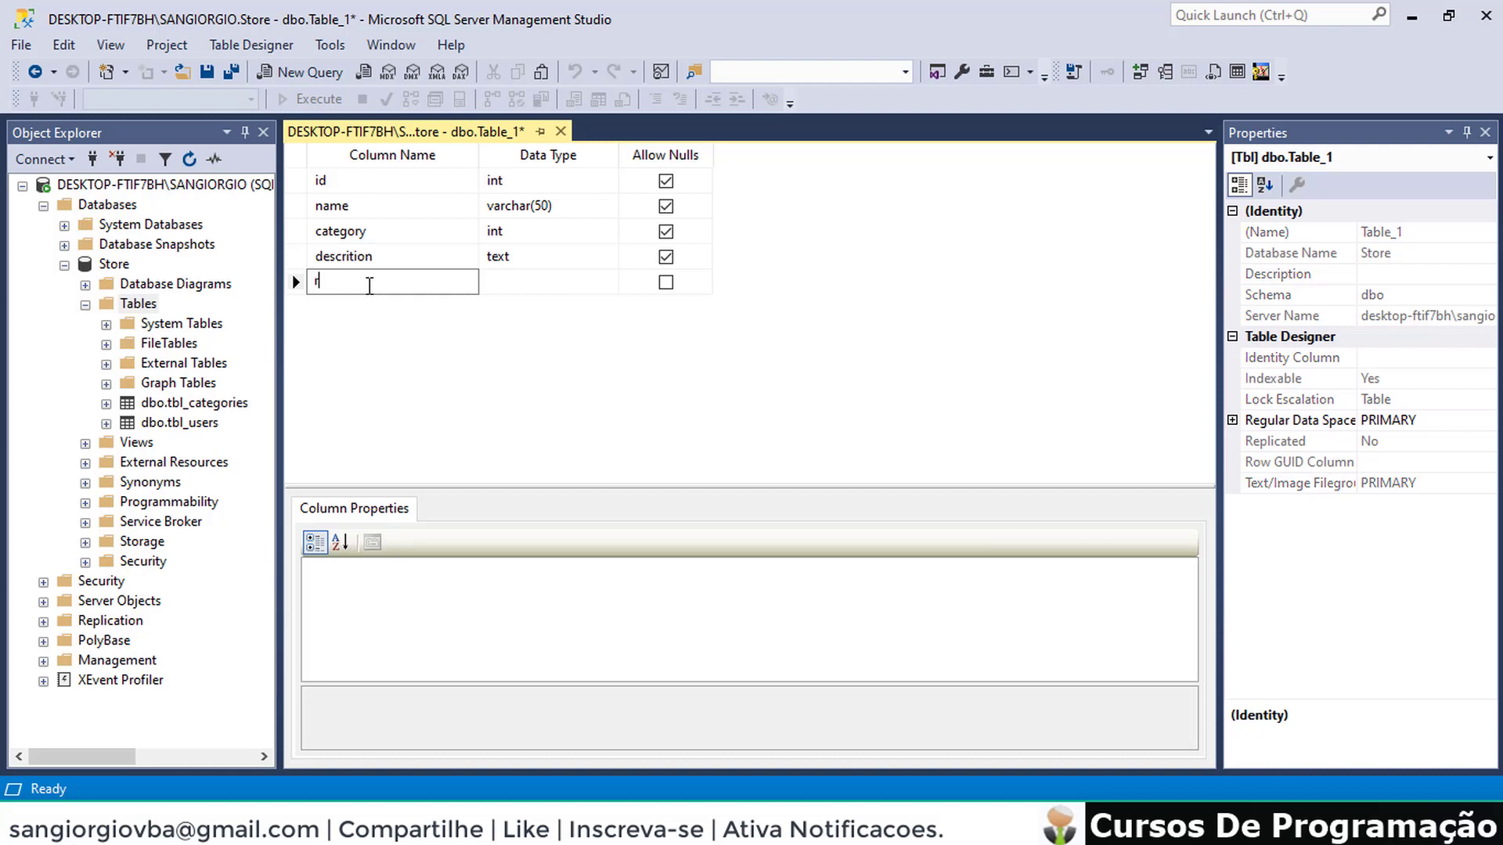
{"action": "type", "text": "rate"}
{"action": "left_click", "coordinate": [529, 280]}
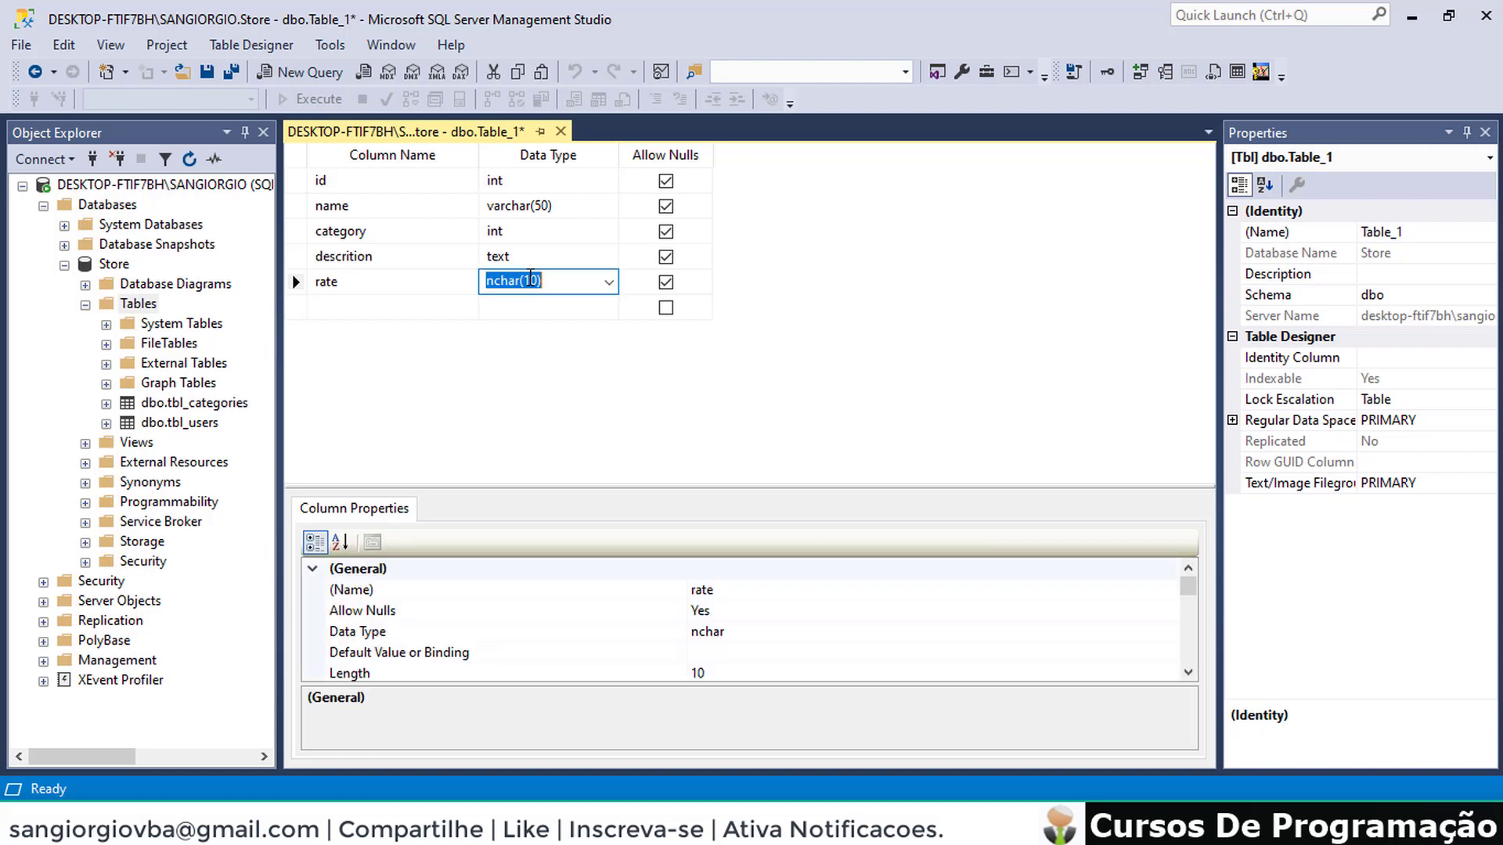
{"action": "type", "text": "de"}
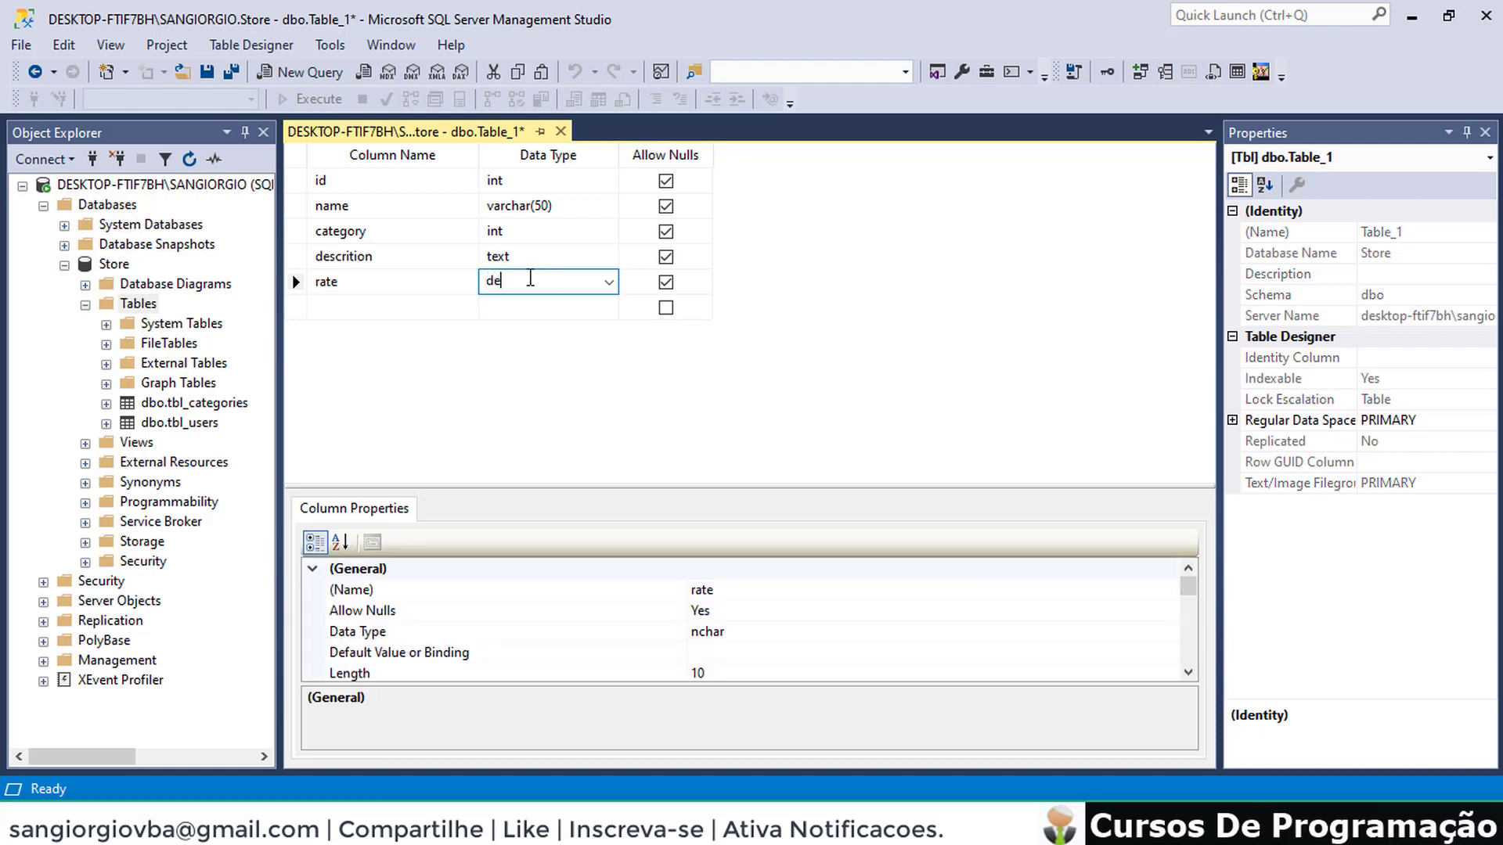
{"action": "type", "text": "cimal"}
{"action": "left_click", "coordinate": [608, 281]}
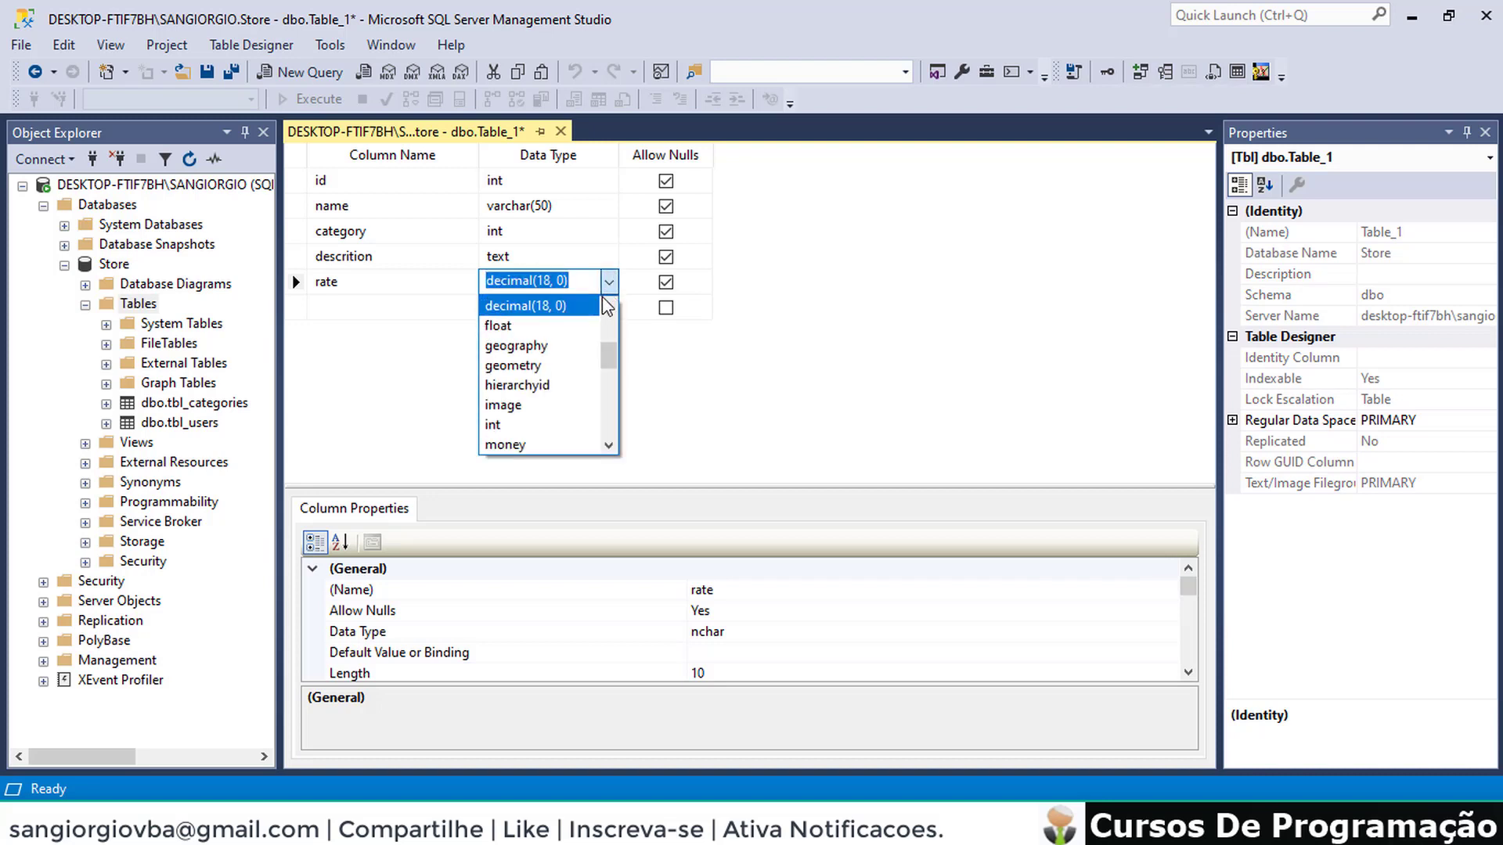
{"action": "left_click", "coordinate": [523, 306]}
{"action": "left_click", "coordinate": [557, 280]}
{"action": "double_click", "coordinate": [560, 280]}
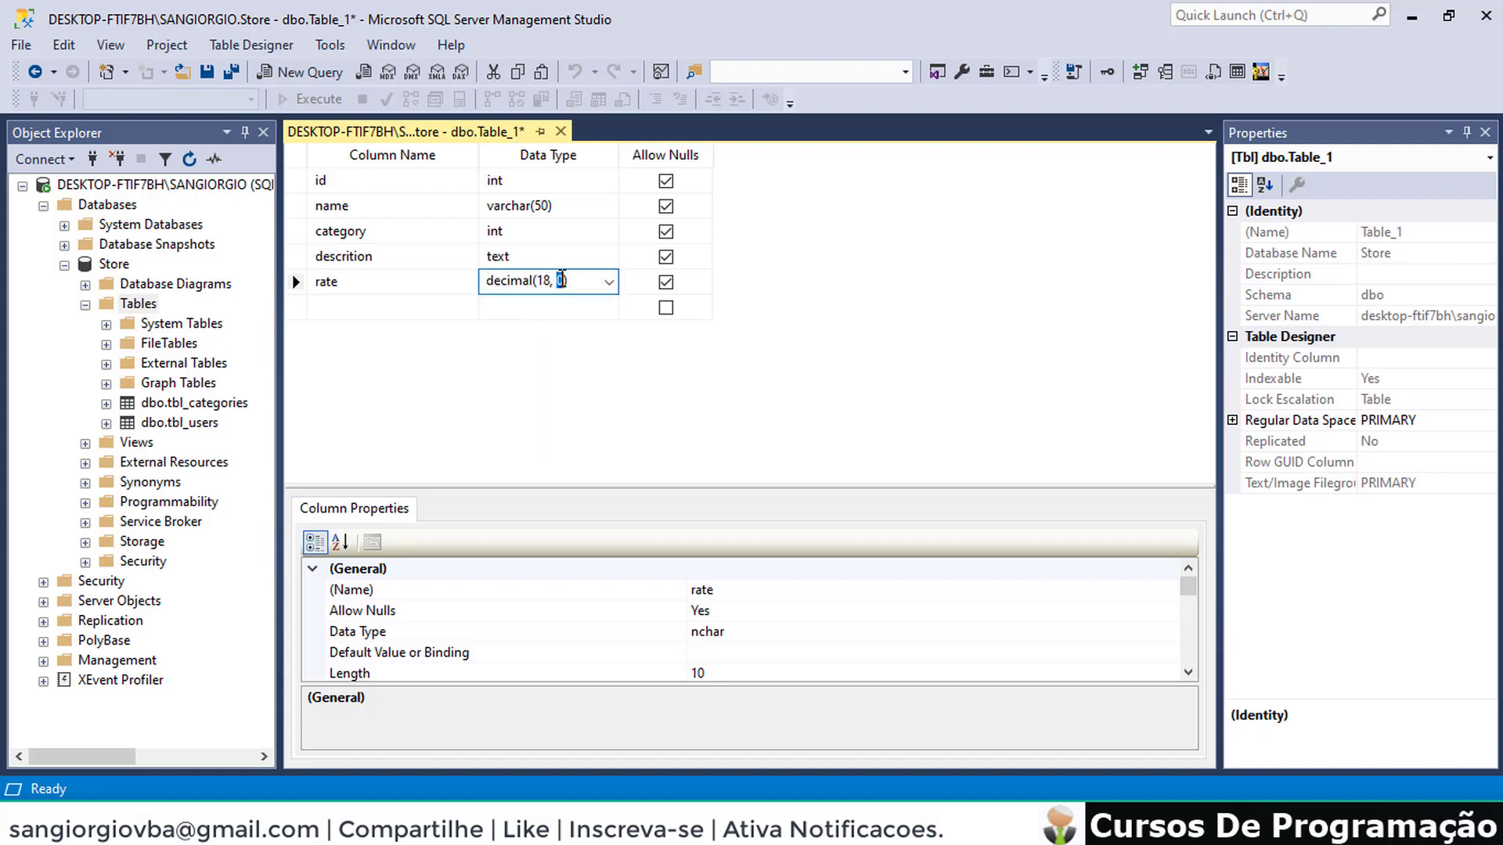
{"action": "type", "text": "2"}
Add a column named qty below rate with the data type decimal(18, 2)
{"action": "left_click", "coordinate": [361, 305]}
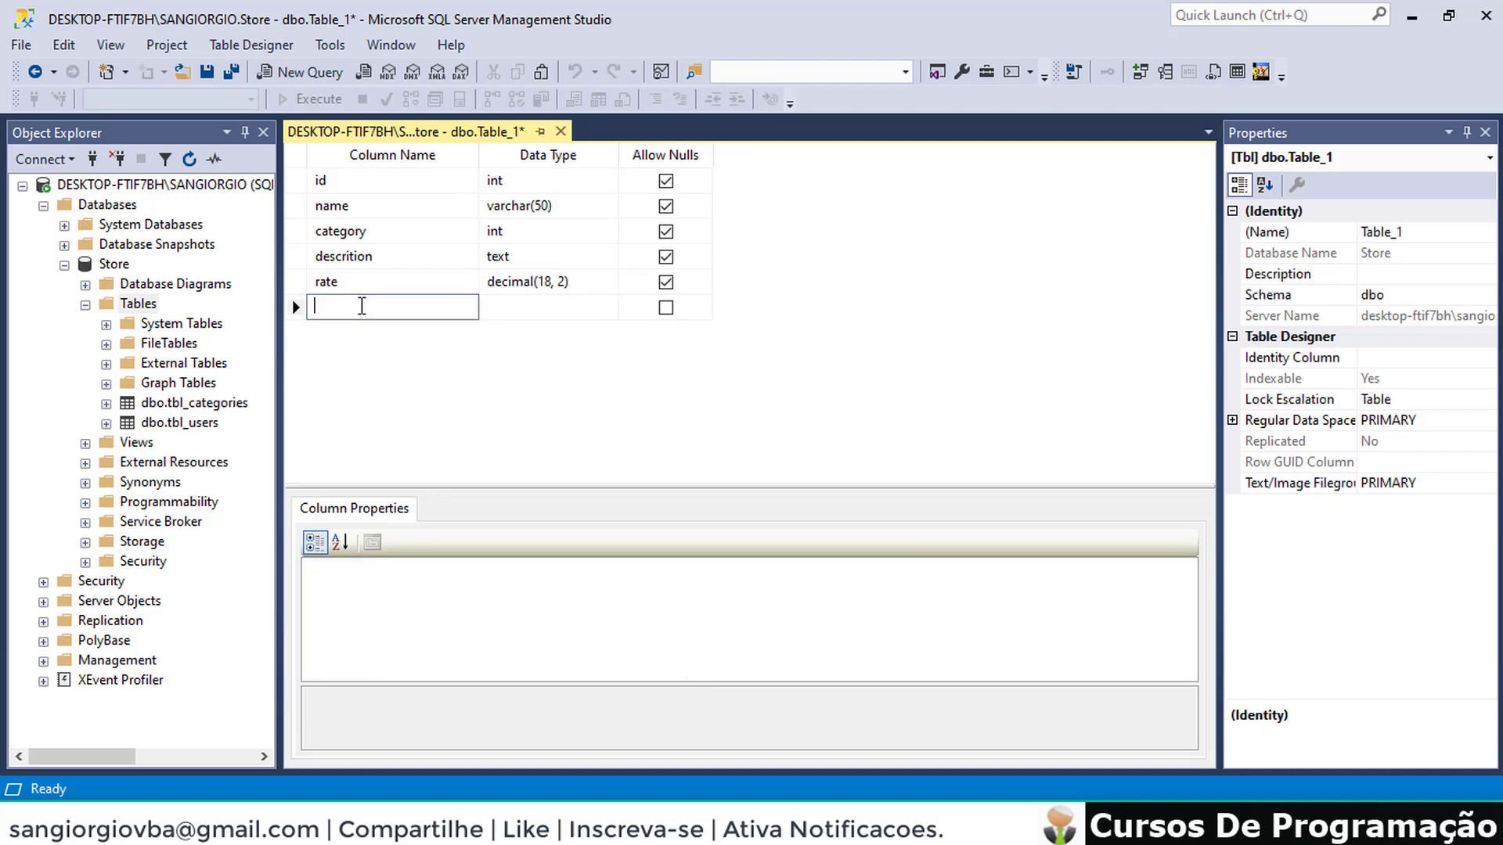
{"action": "type", "text": "qty"}
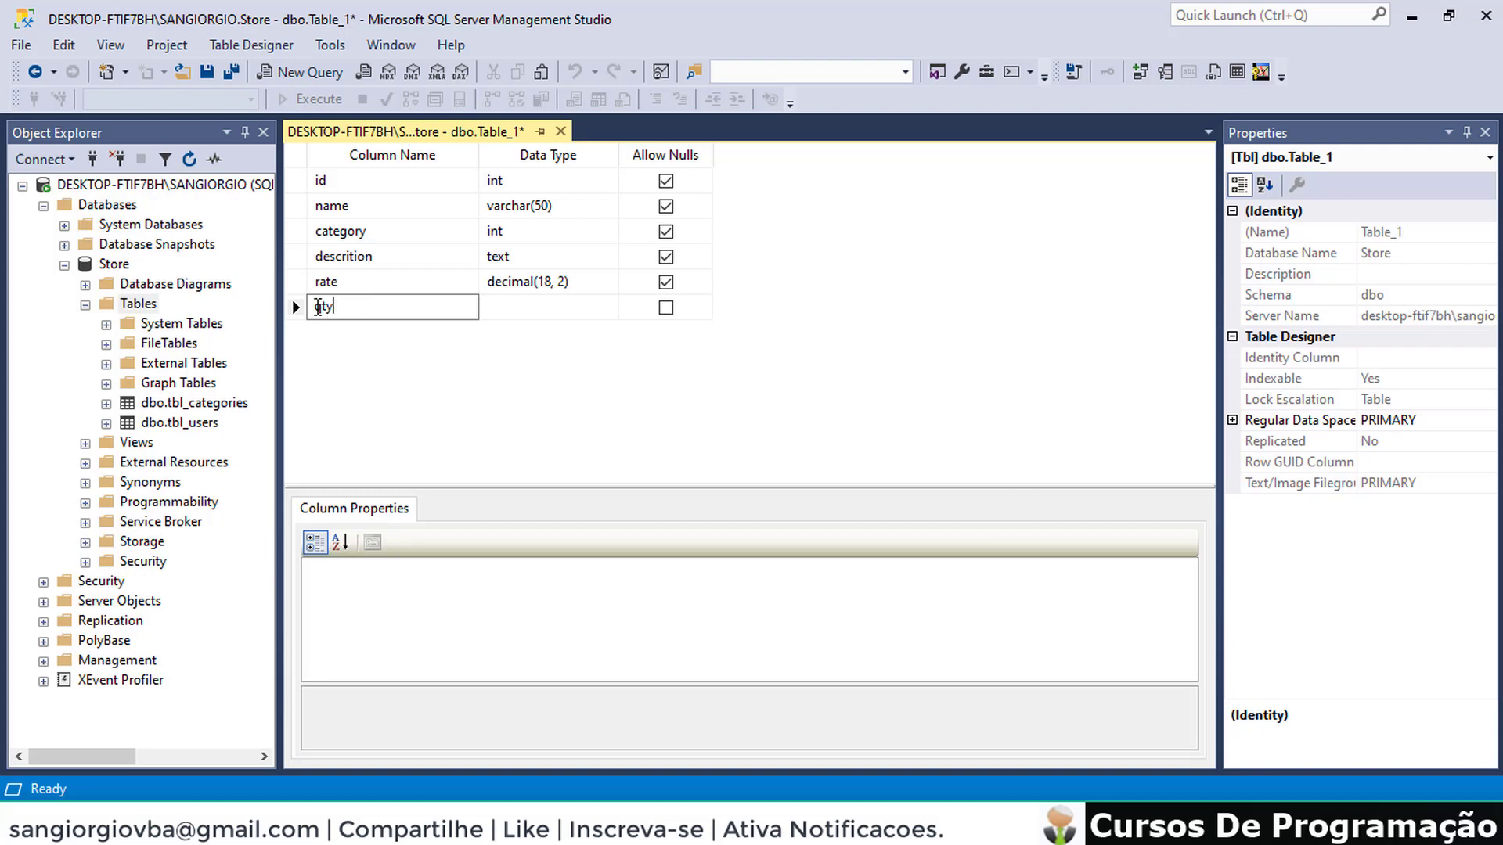
{"action": "left_click", "coordinate": [519, 310]}
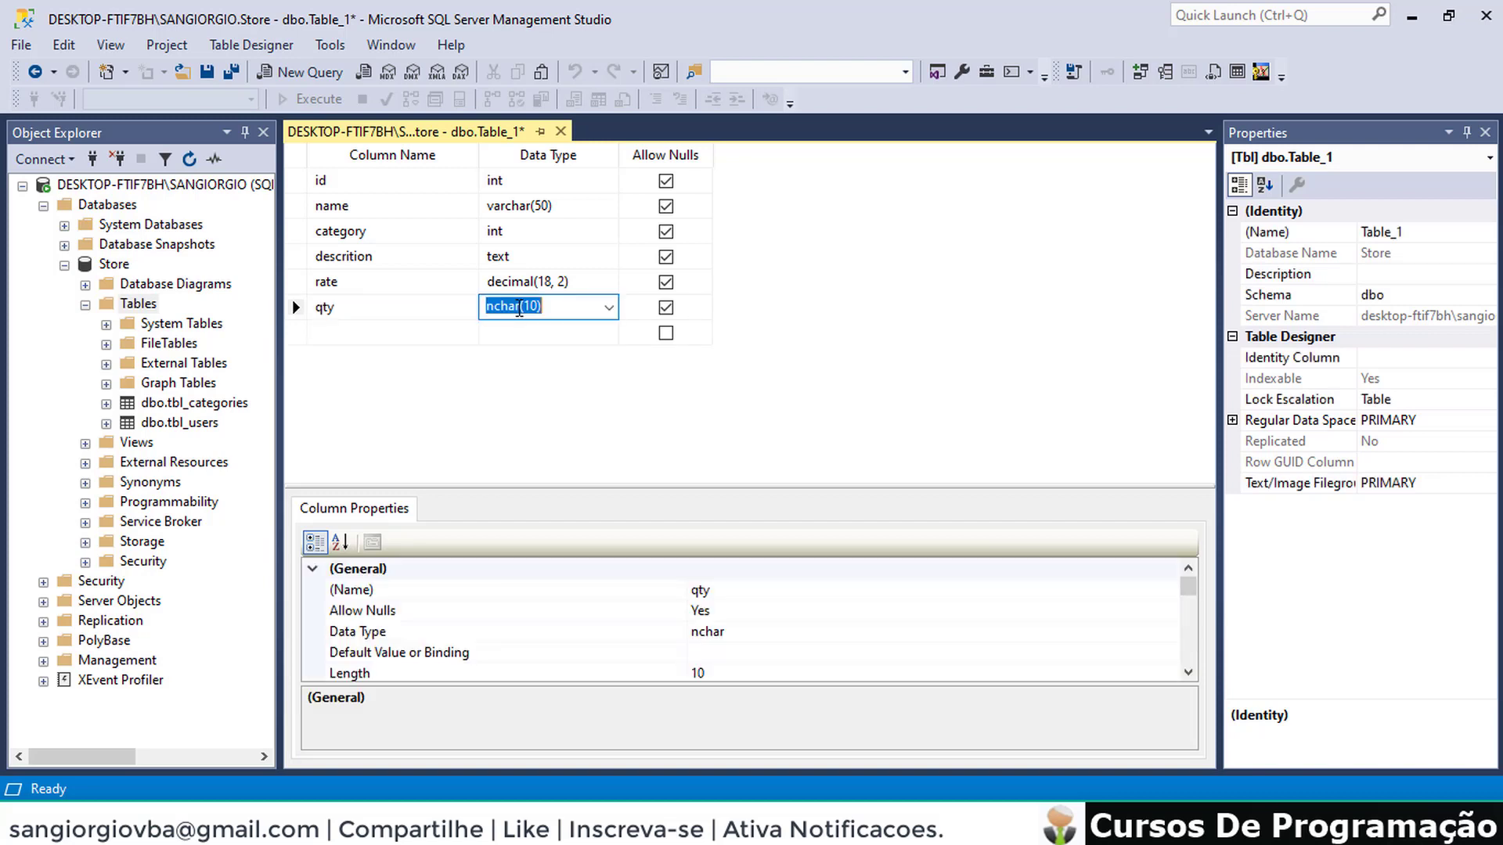
{"action": "type", "text": "decim"}
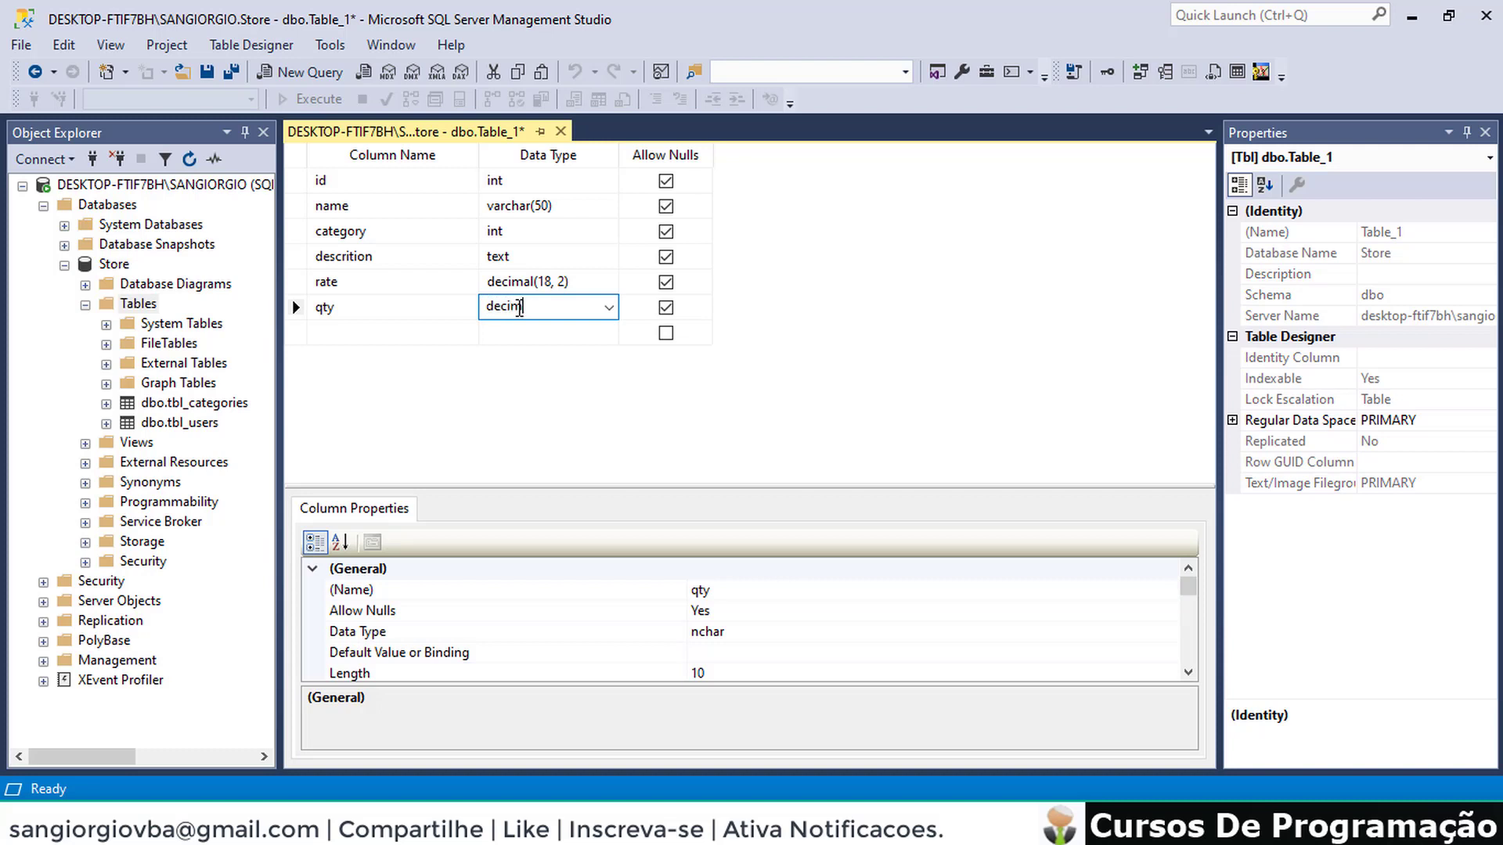
{"action": "type", "text": "al"}
{"action": "left_click", "coordinate": [610, 308]}
{"action": "left_click", "coordinate": [556, 335]}
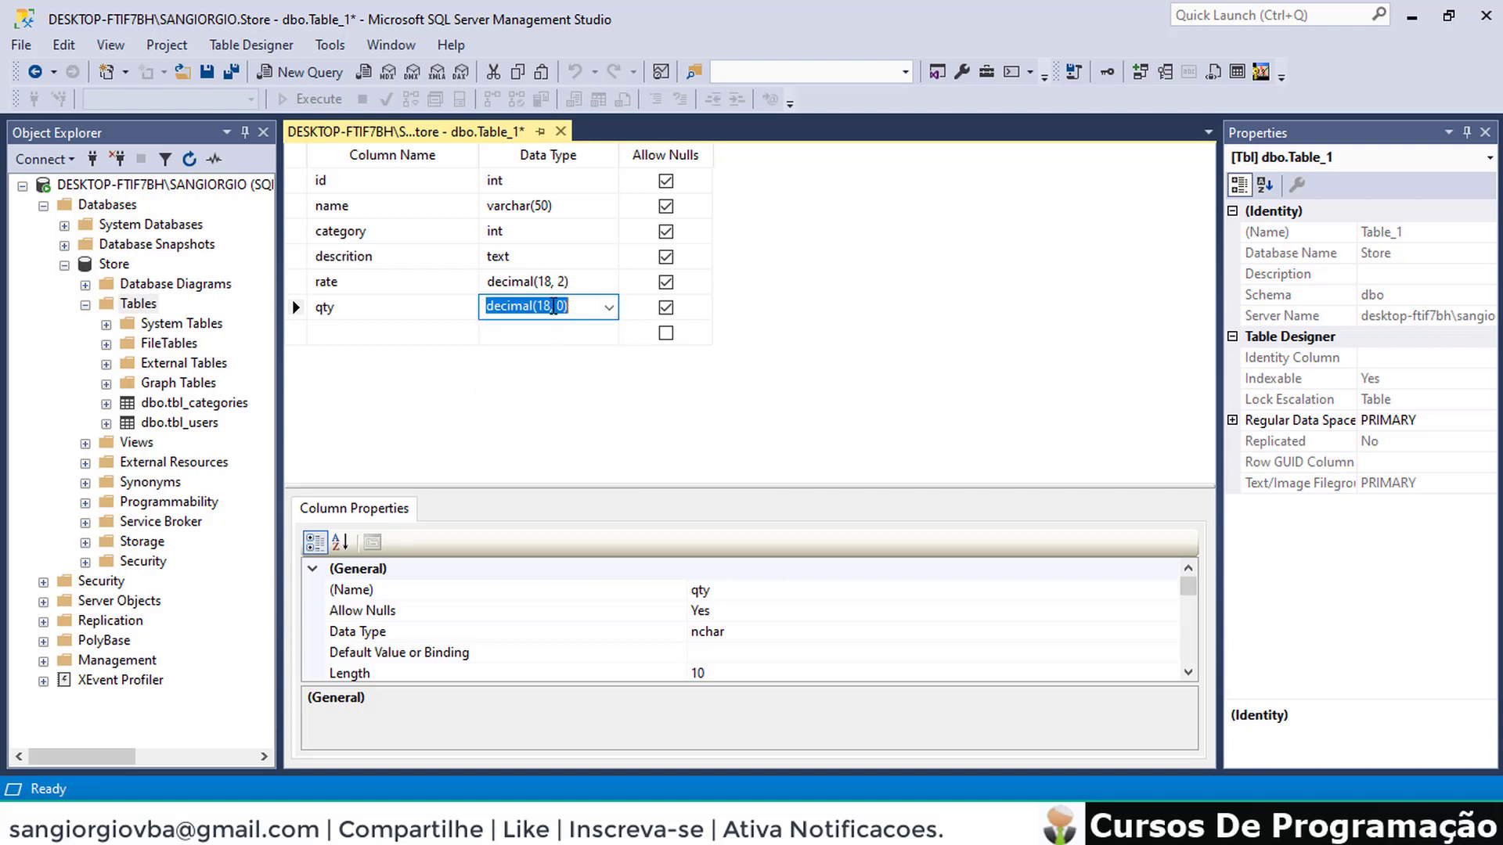
{"action": "double_click", "coordinate": [561, 306]}
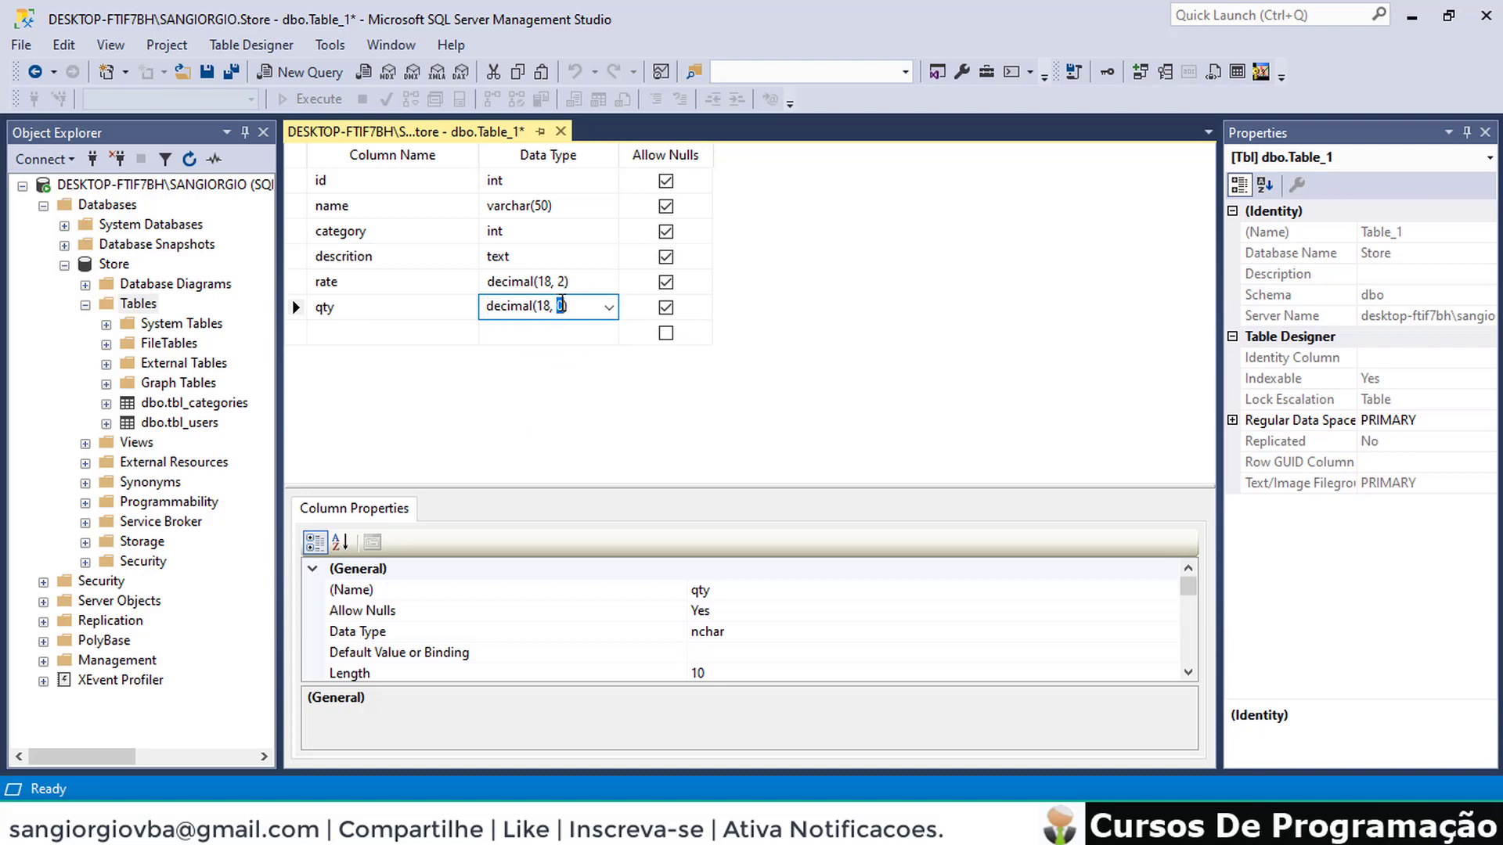
{"action": "type", "text": "2"}
Add a column named added_date below qty with the data type datetime
{"action": "left_click", "coordinate": [351, 331]}
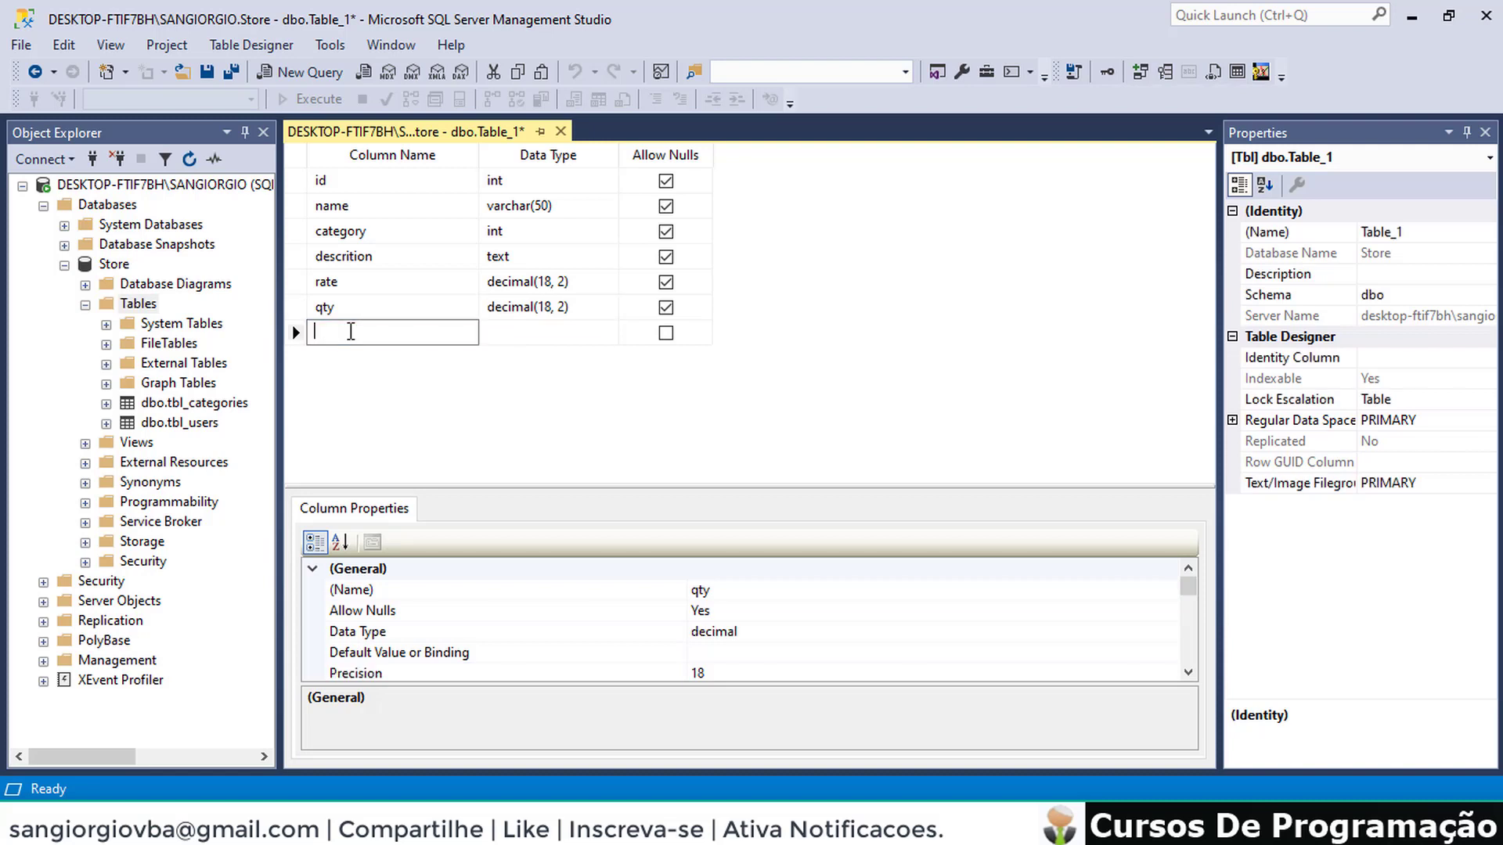
{"action": "type", "text": "ad"}
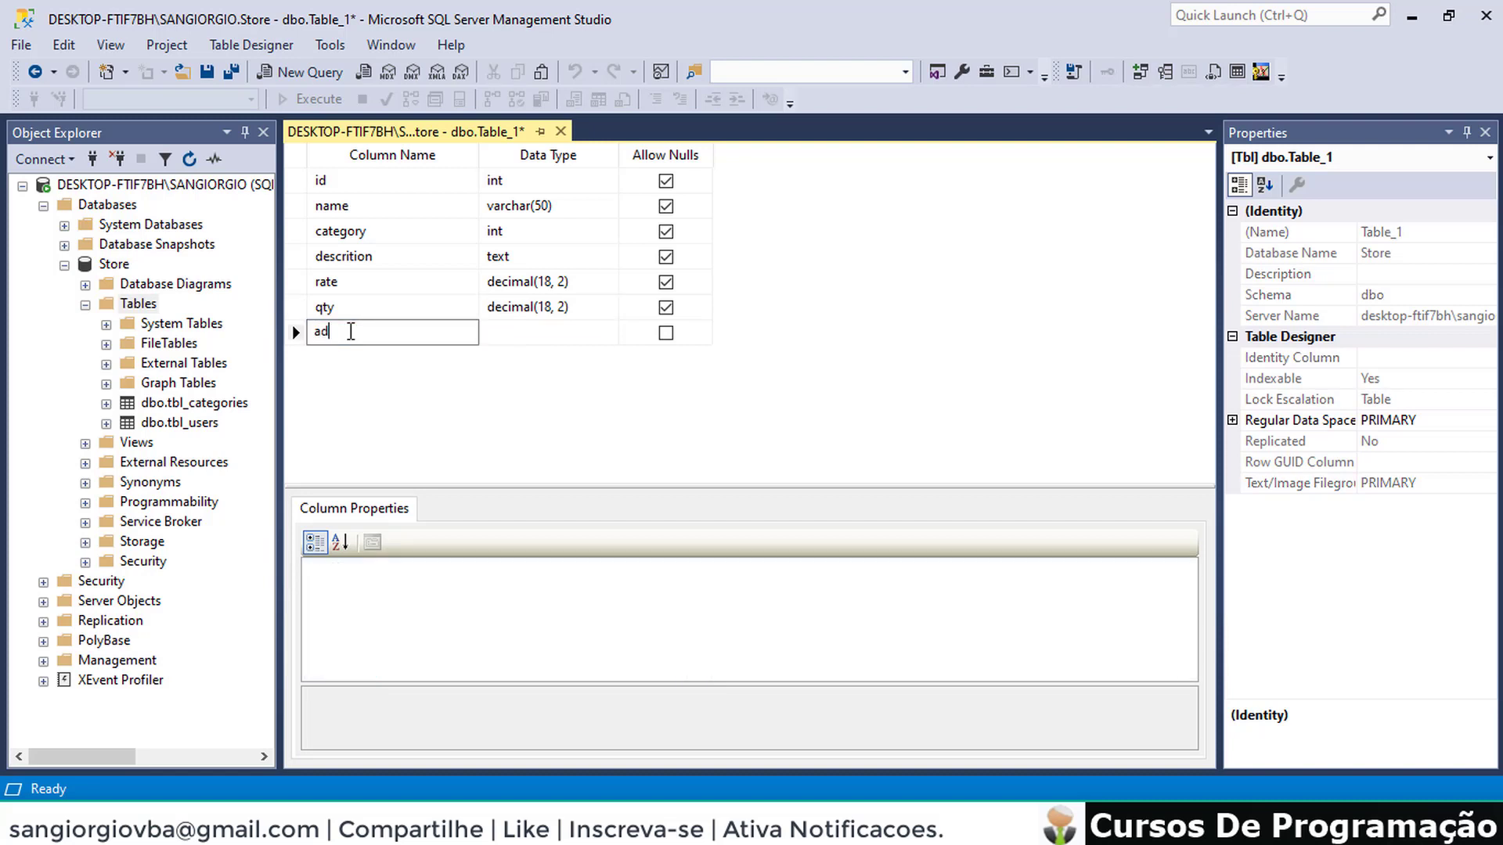
{"action": "type", "text": "ded_date"}
{"action": "left_click", "coordinate": [494, 340]}
{"action": "type", "text": "da"}
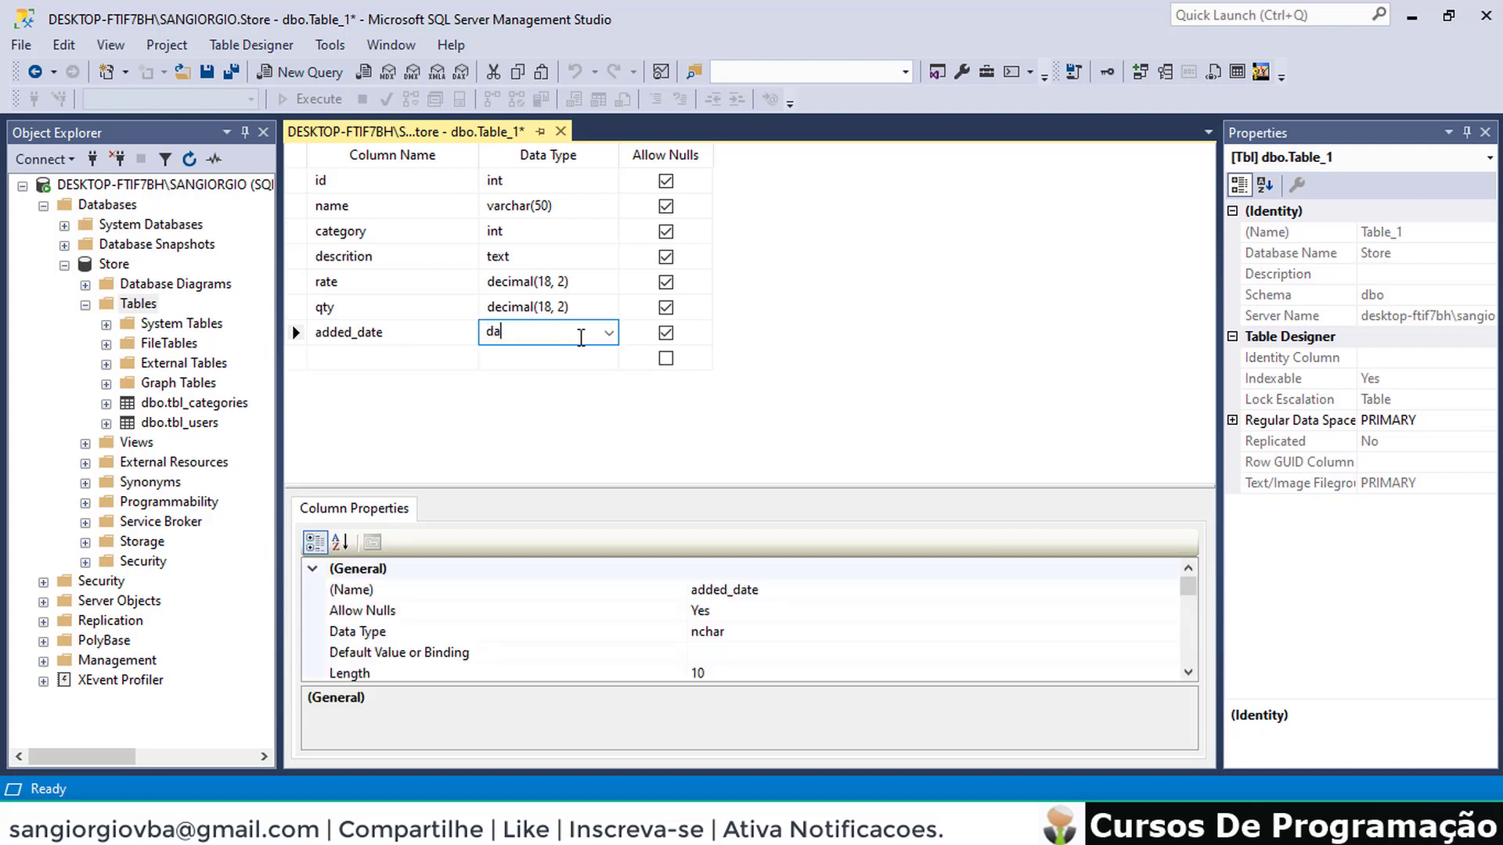
{"action": "left_click", "coordinate": [608, 333]}
{"action": "left_click", "coordinate": [551, 375]}
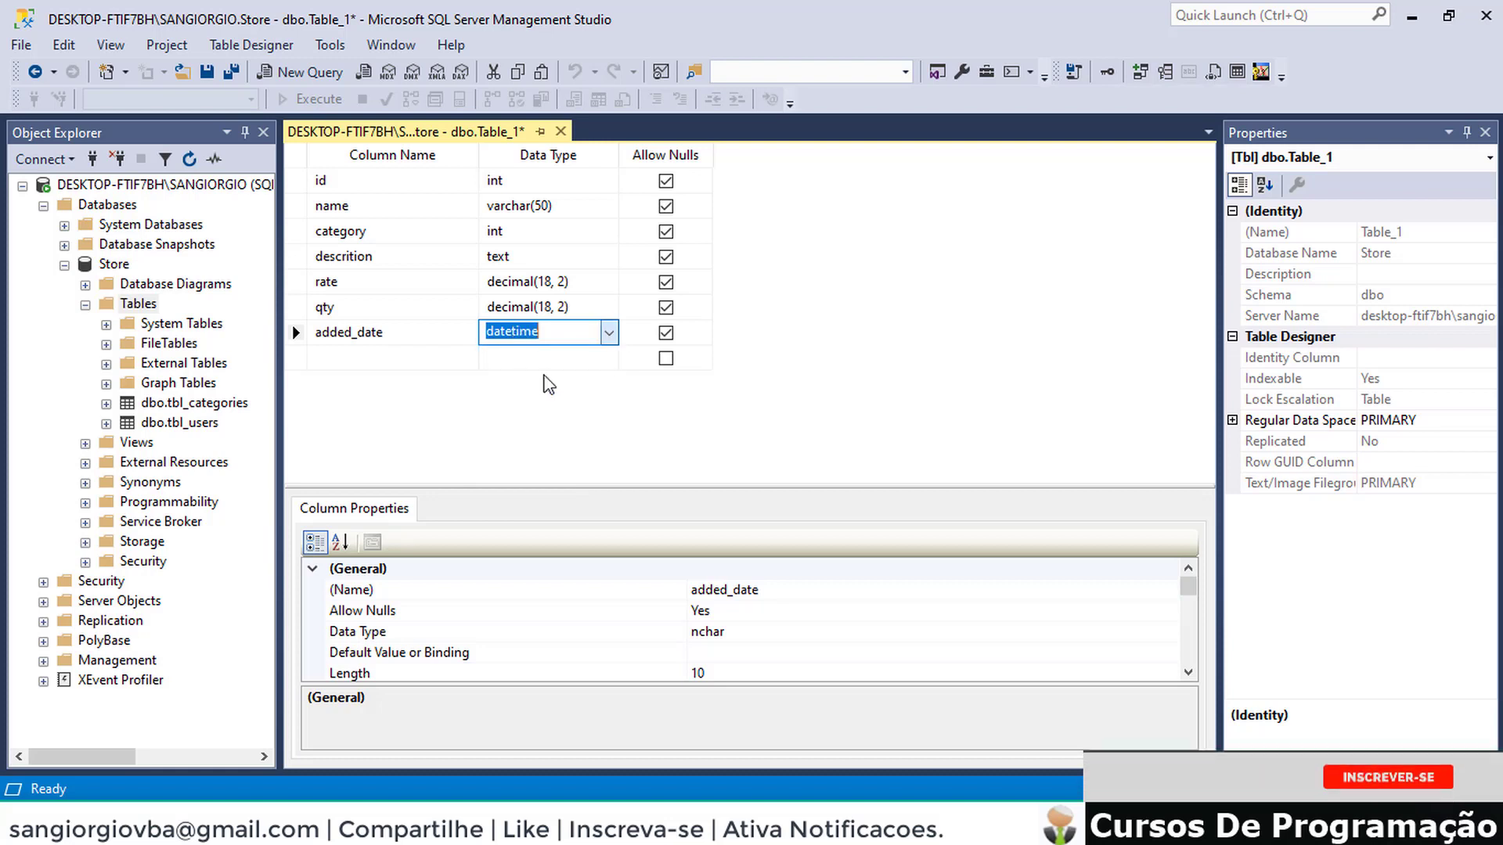
Add a column named added_by below added_date with the data type int
{"action": "left_click", "coordinate": [356, 363]}
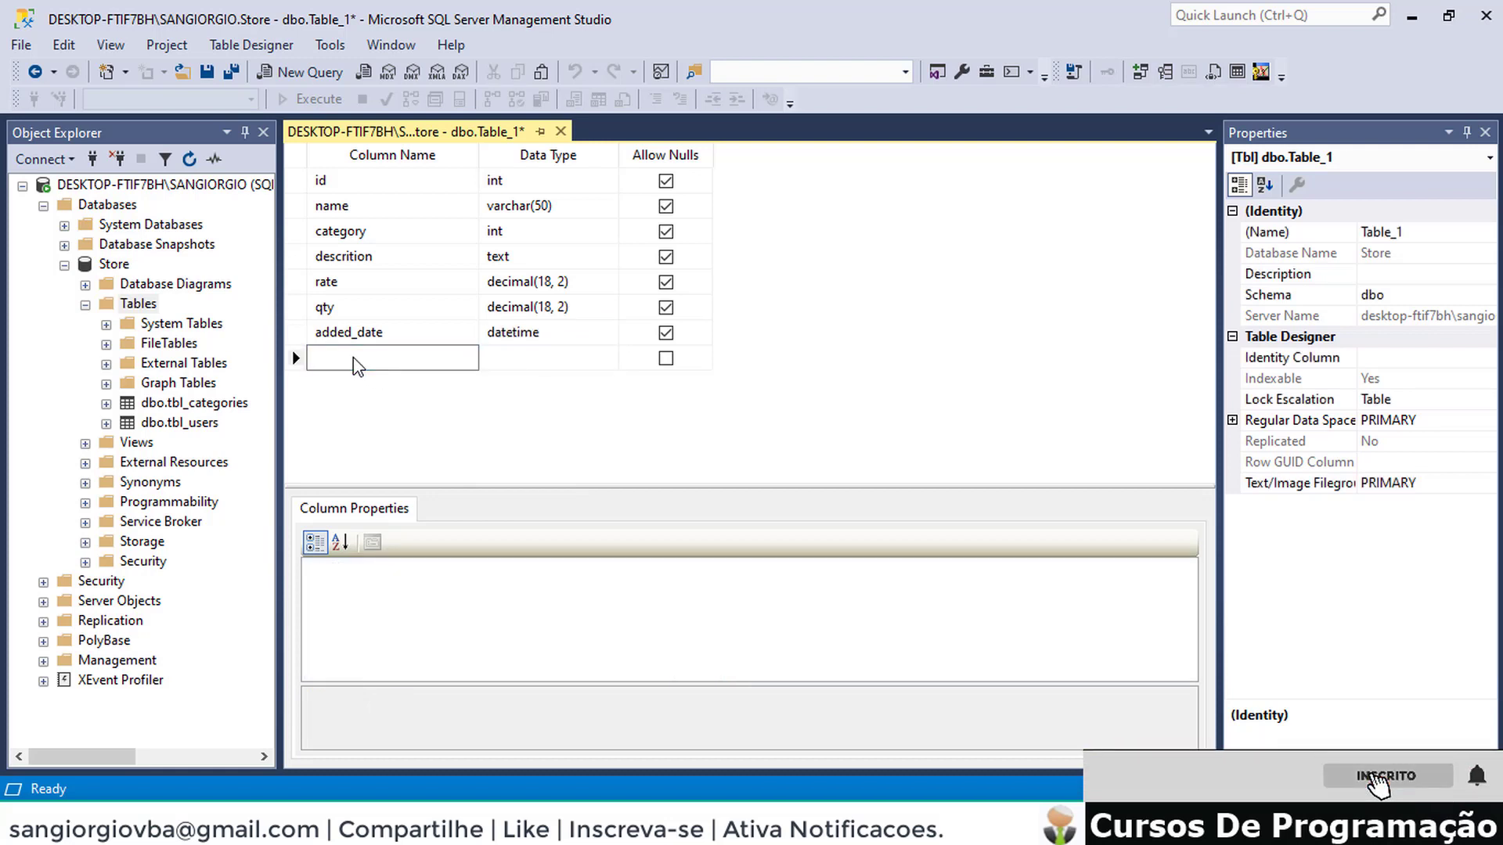
{"action": "type", "text": "adde"}
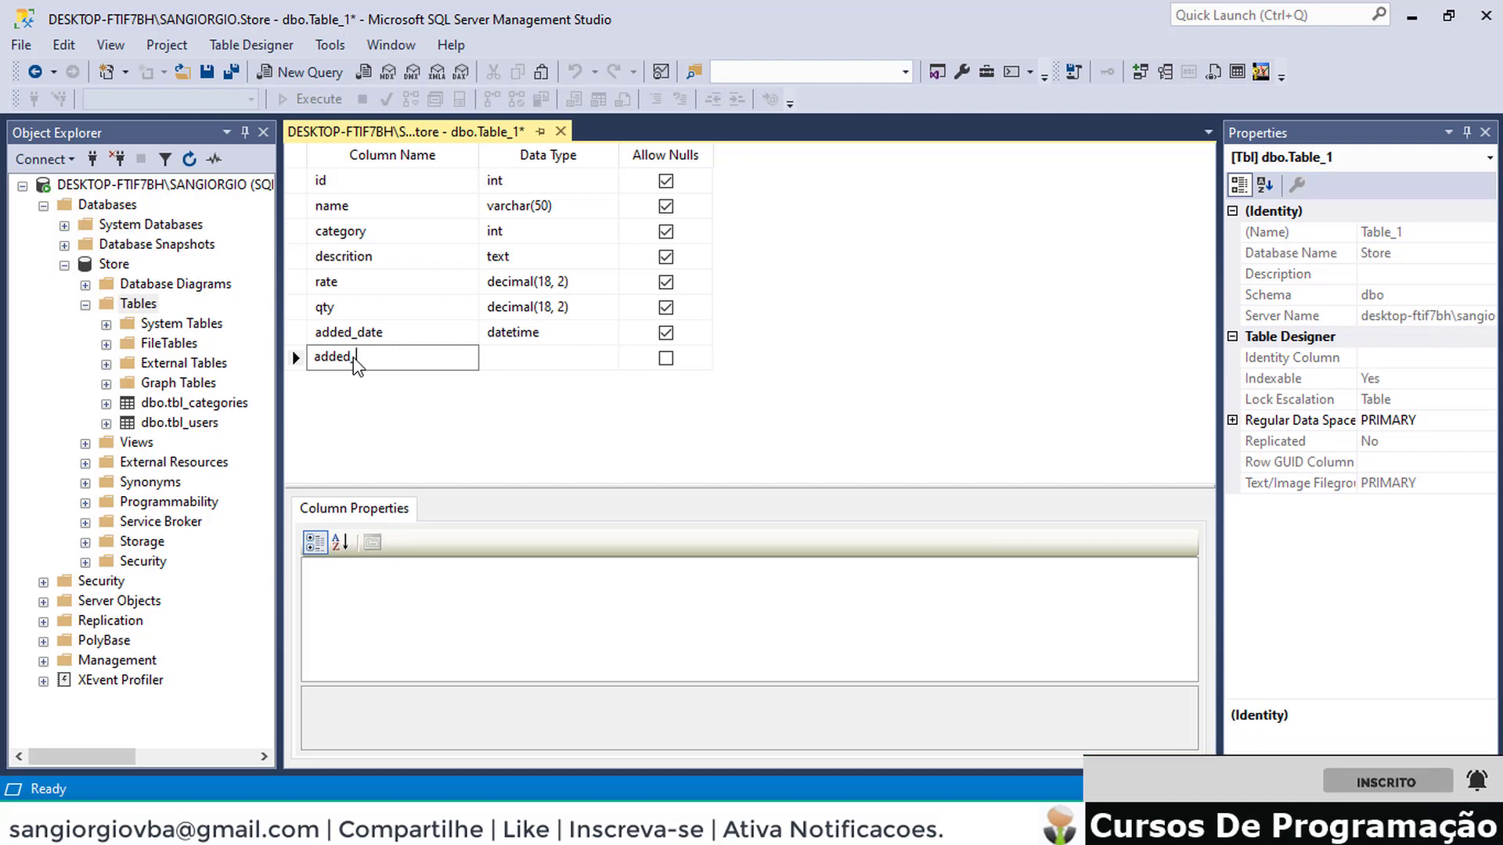
{"action": "type", "text": "d"}
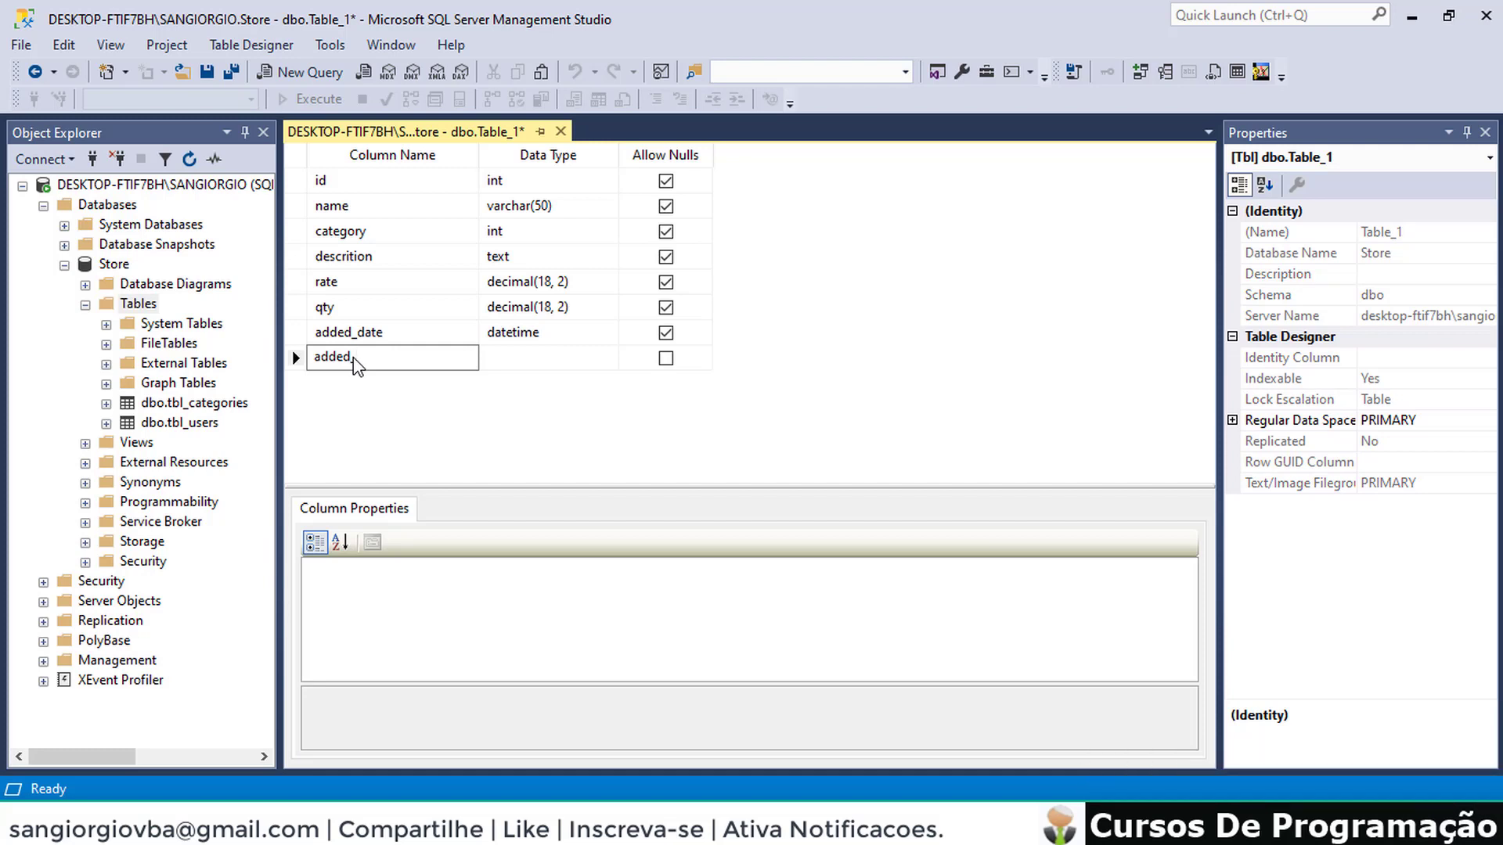
{"action": "type", "text": "_by"}
{"action": "left_click", "coordinate": [509, 357]}
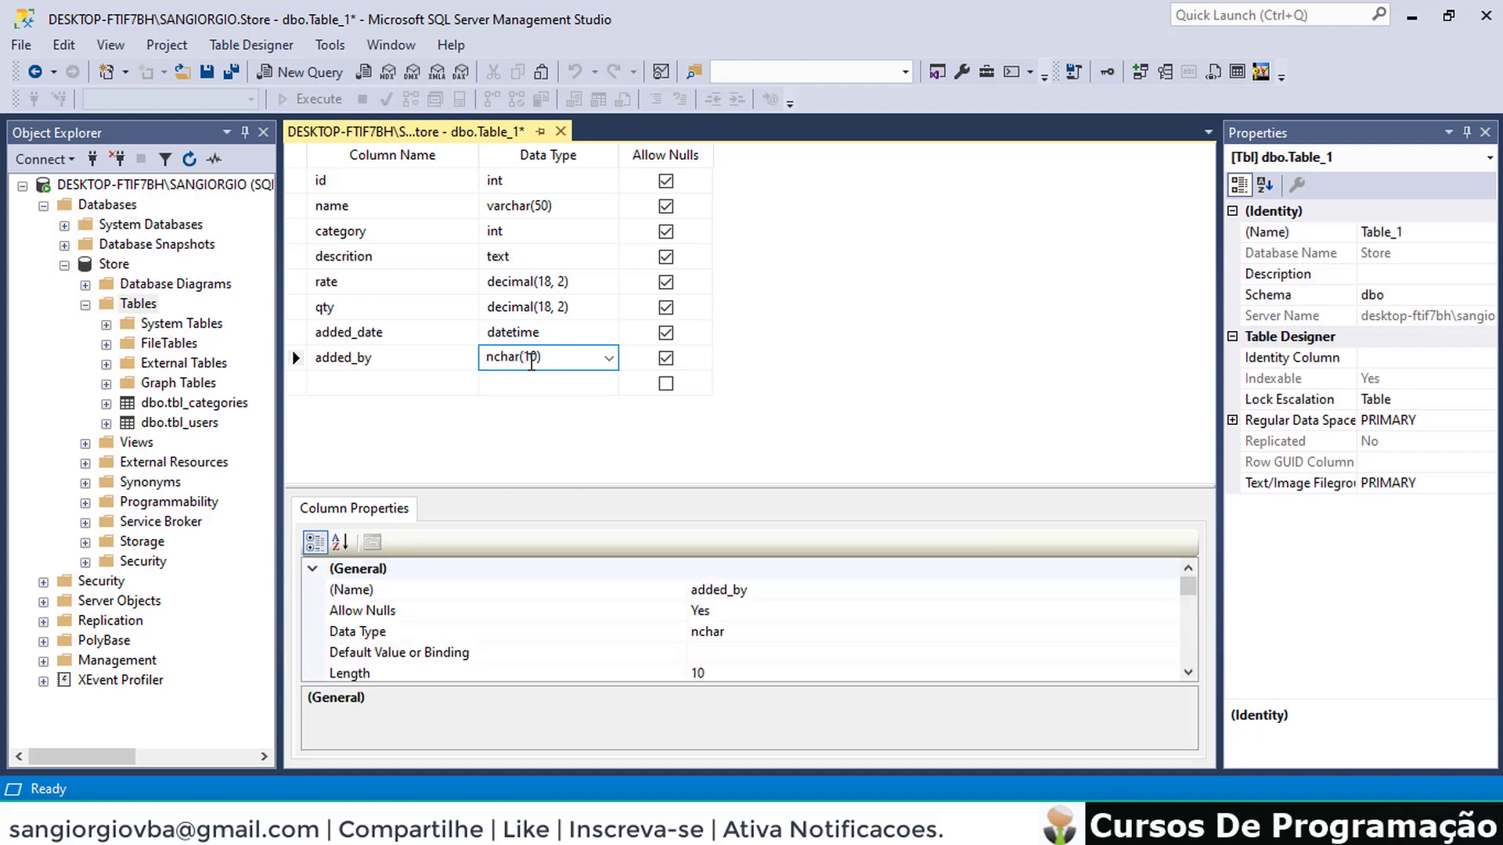
{"action": "left_click_drag", "start_coordinate": [544, 357], "coordinate": [470, 353]}
{"action": "type", "text": "int"}
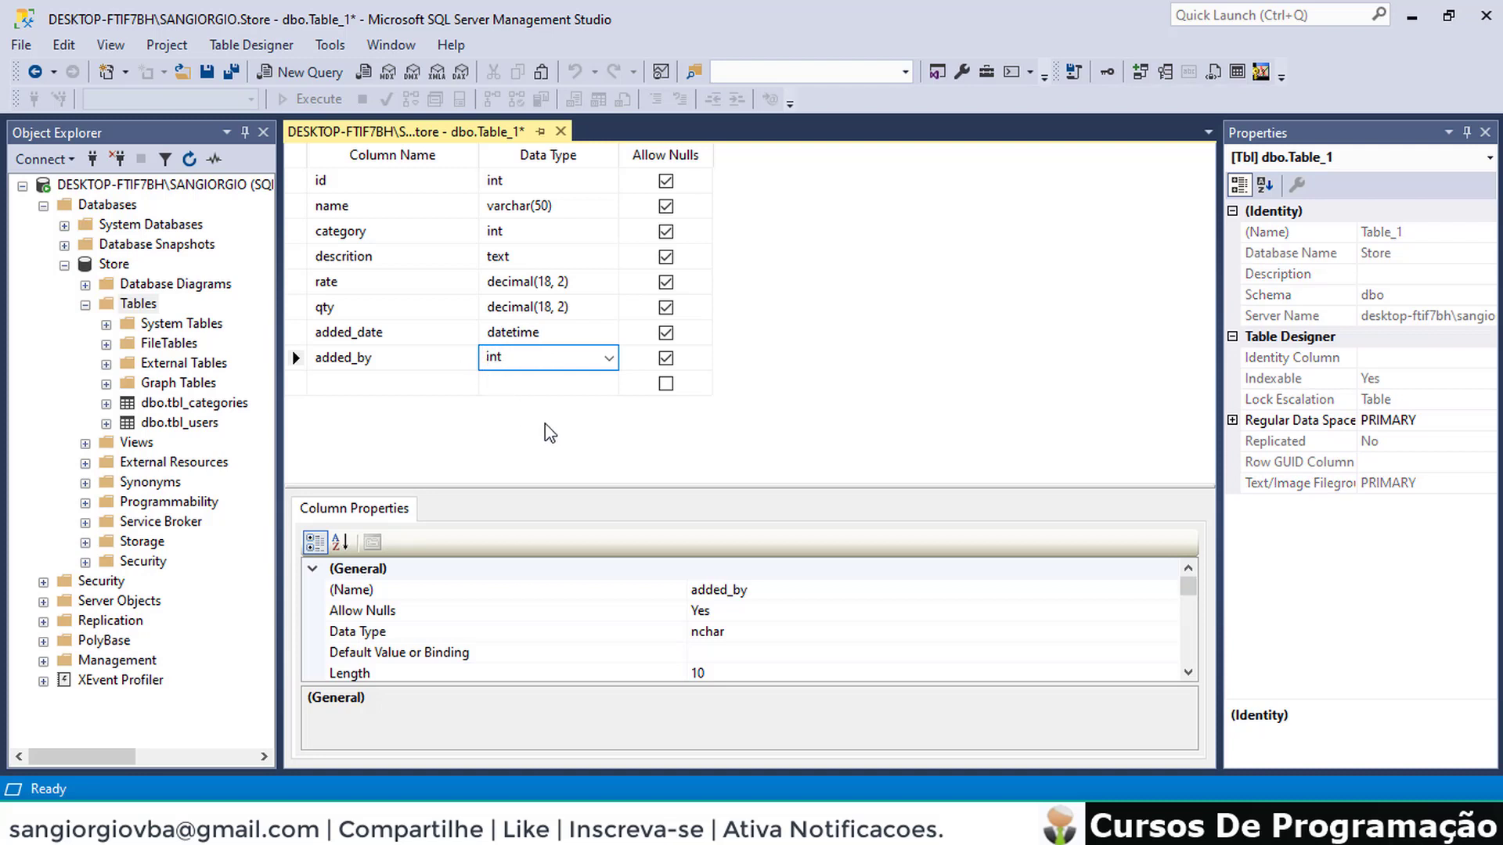
{"action": "key", "text": "Return"}
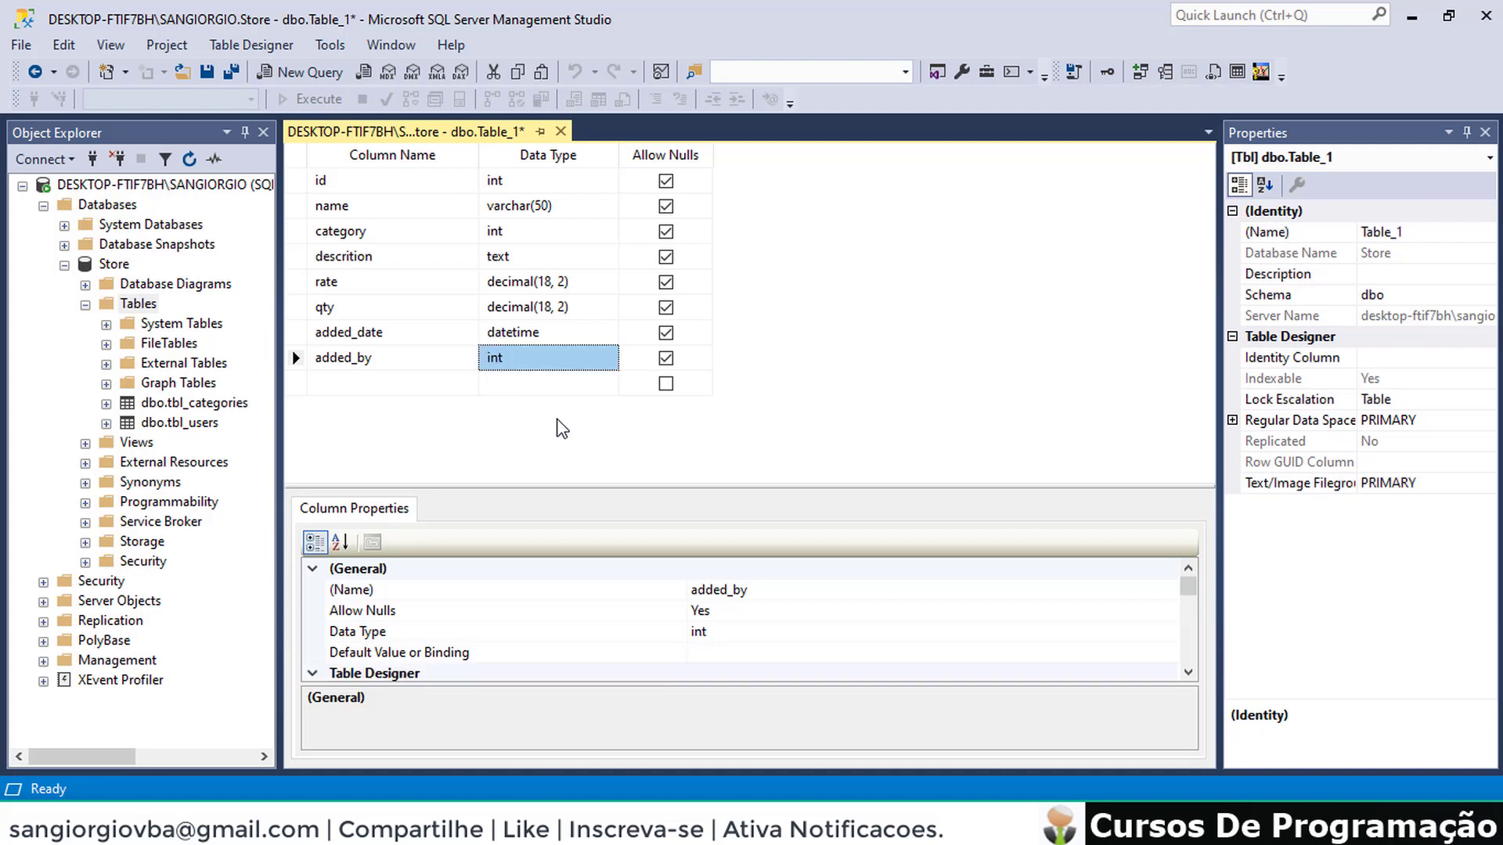
Make the id column the table's primary key and set its Is Identity property to Yes
{"action": "left_click", "coordinate": [296, 182]}
{"action": "right_click", "coordinate": [297, 187]}
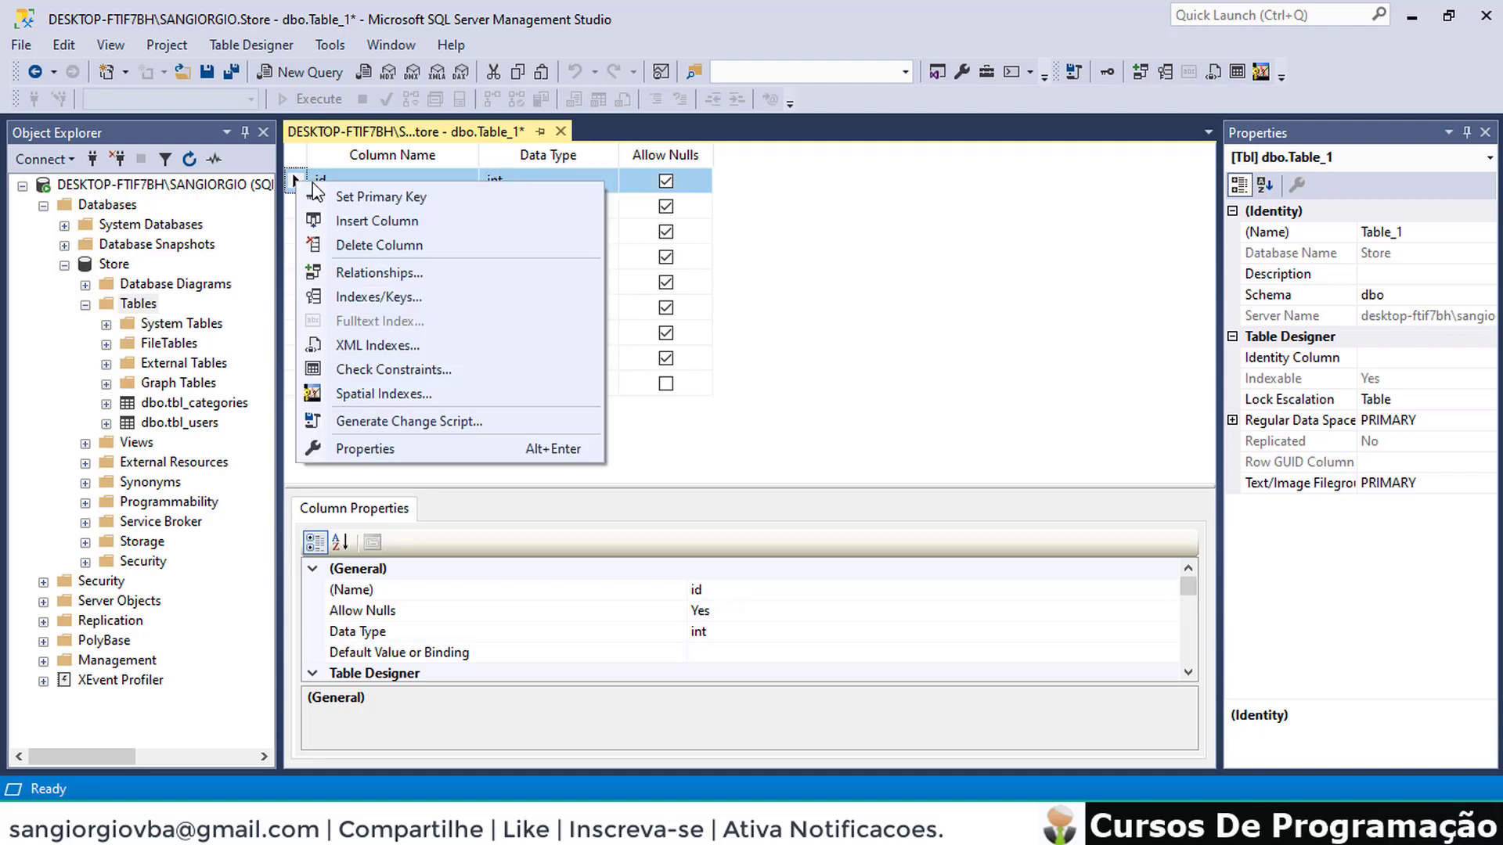
{"action": "left_click", "coordinate": [382, 199]}
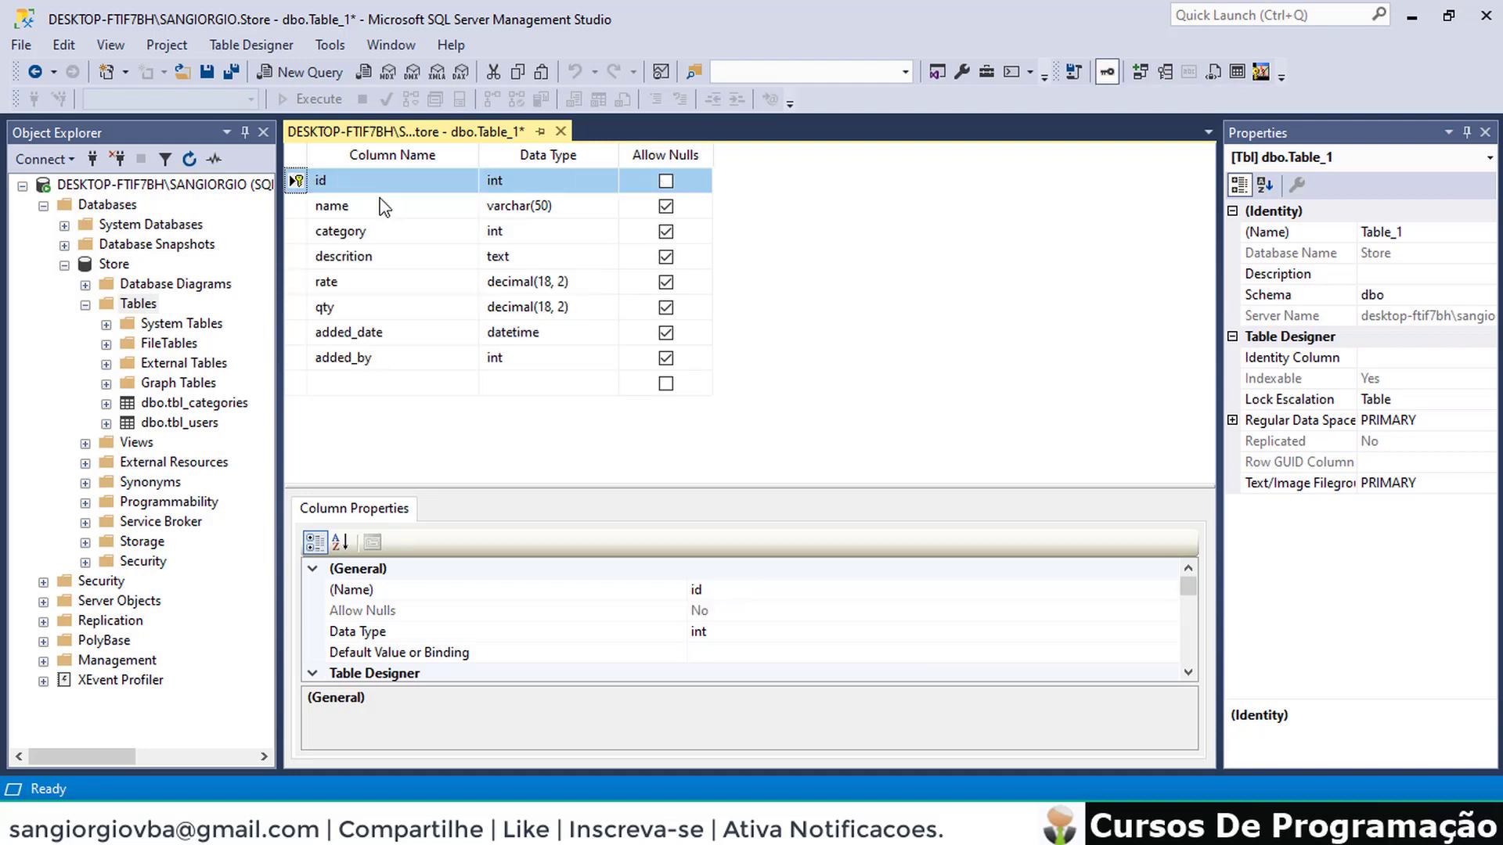
{"action": "scroll", "coordinate": [518, 611], "scroll_direction": "down", "scroll_amount": 3}
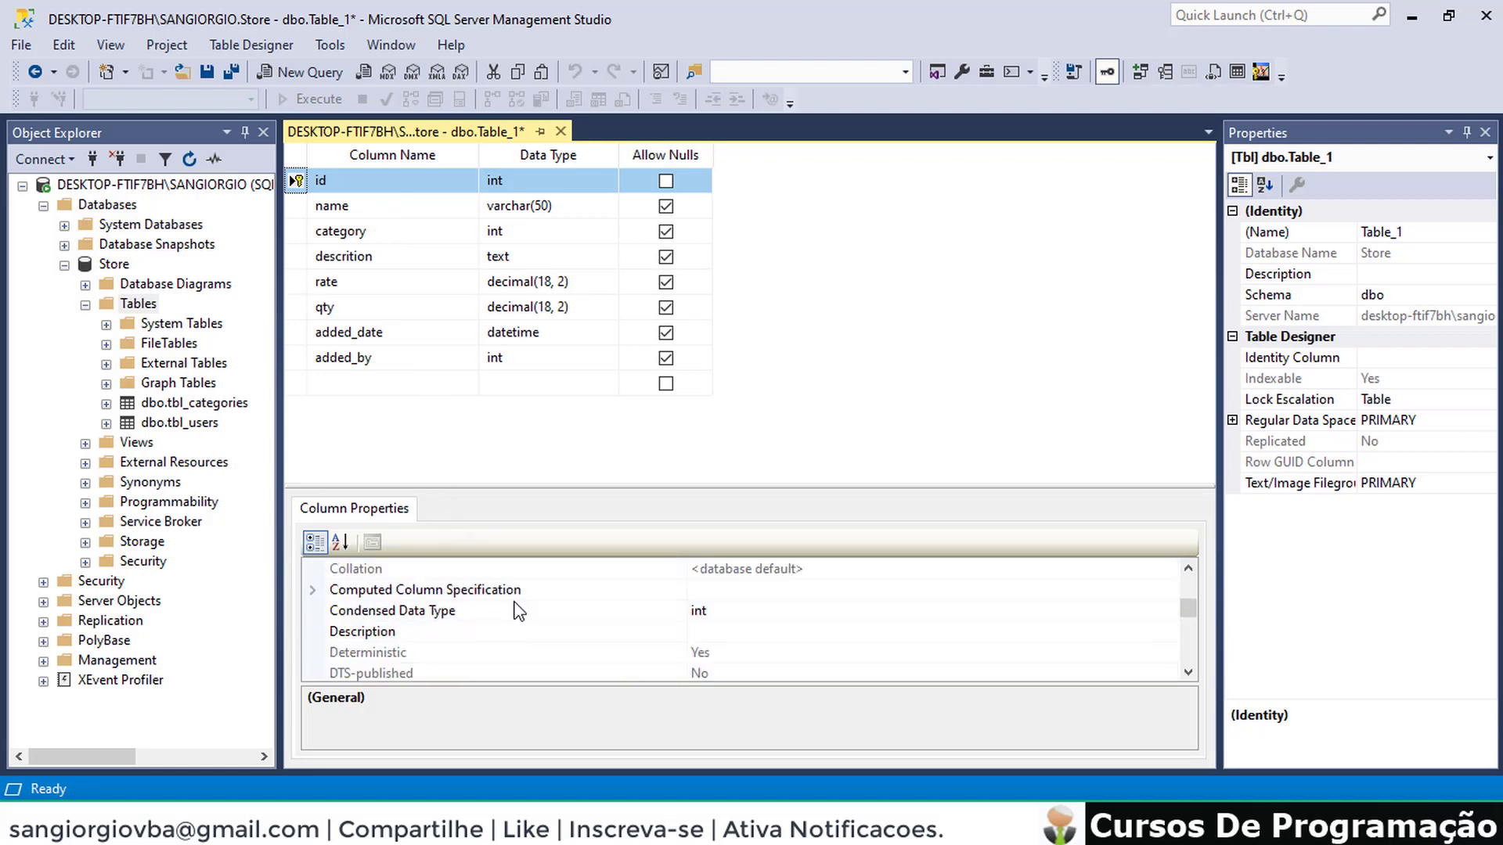
{"action": "scroll", "coordinate": [519, 611], "scroll_direction": "down", "scroll_amount": 1}
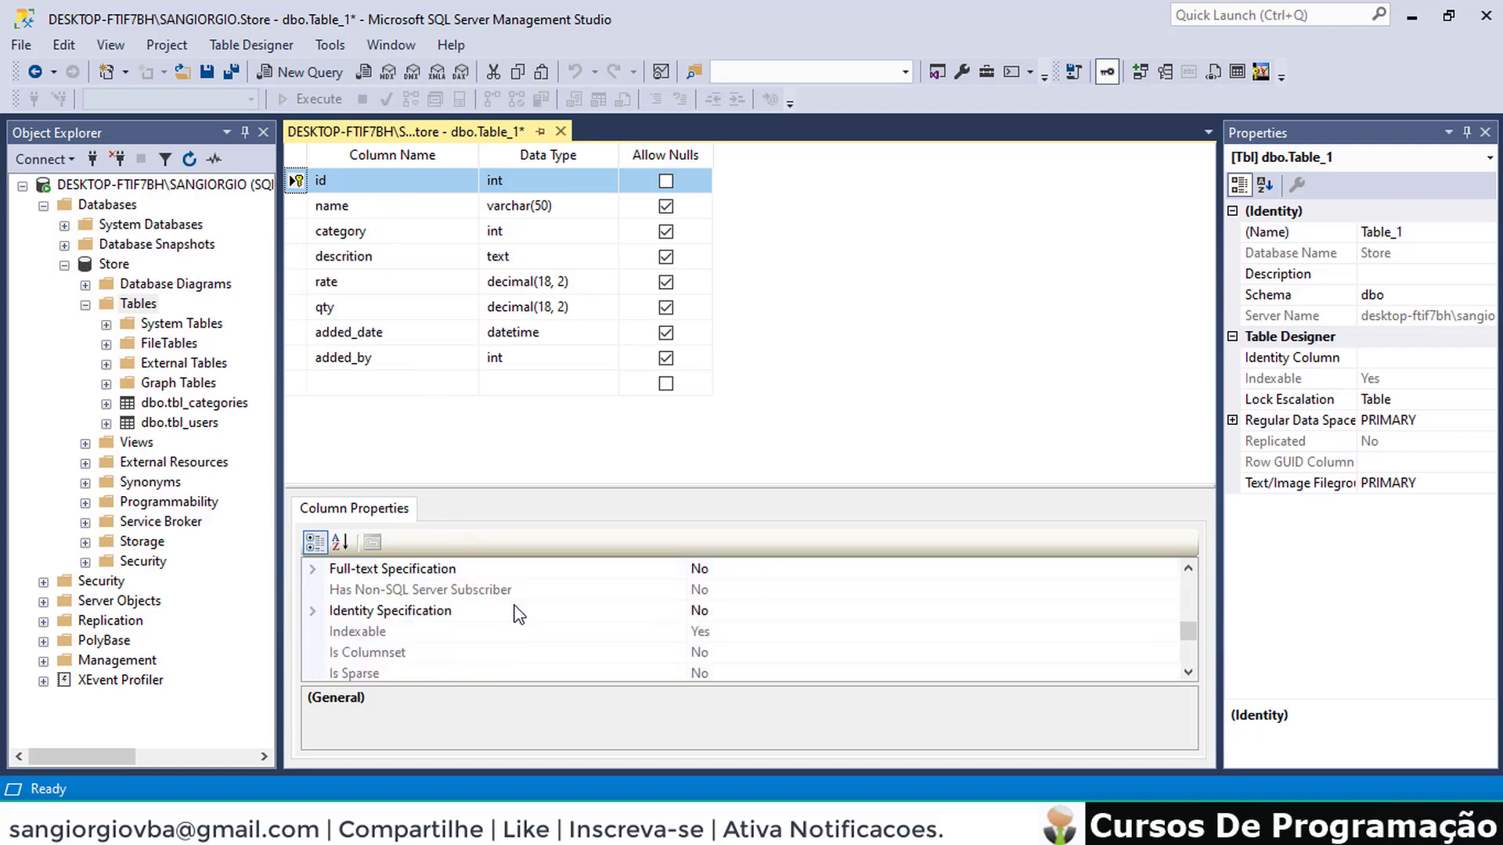
{"action": "double_click", "coordinate": [349, 611]}
{"action": "double_click", "coordinate": [372, 633]}
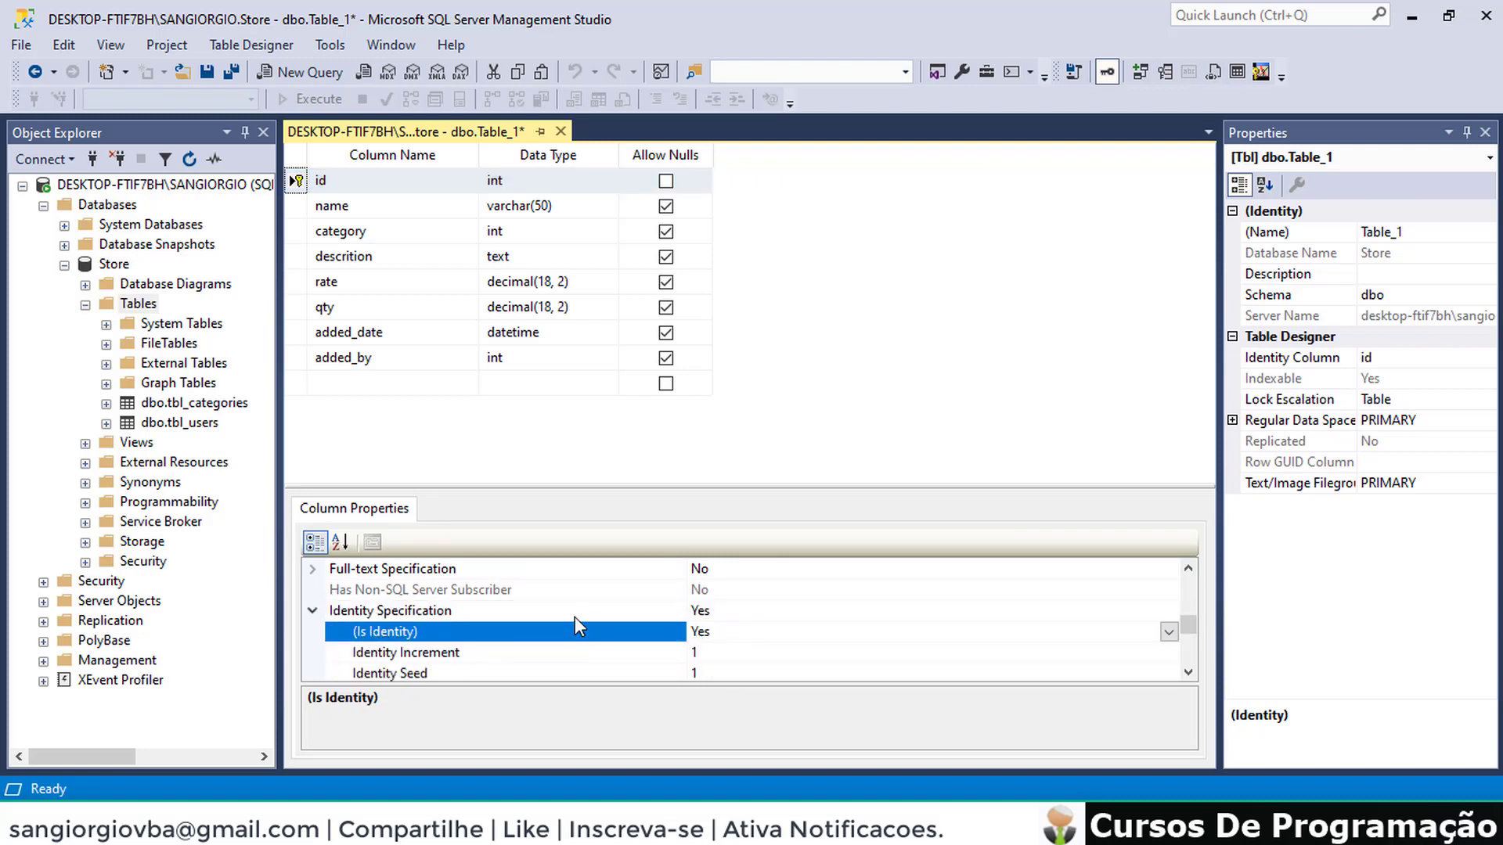
Close the table design and save its changes under the table name tbl_product
{"action": "left_click", "coordinate": [560, 132]}
{"action": "left_click", "coordinate": [721, 547]}
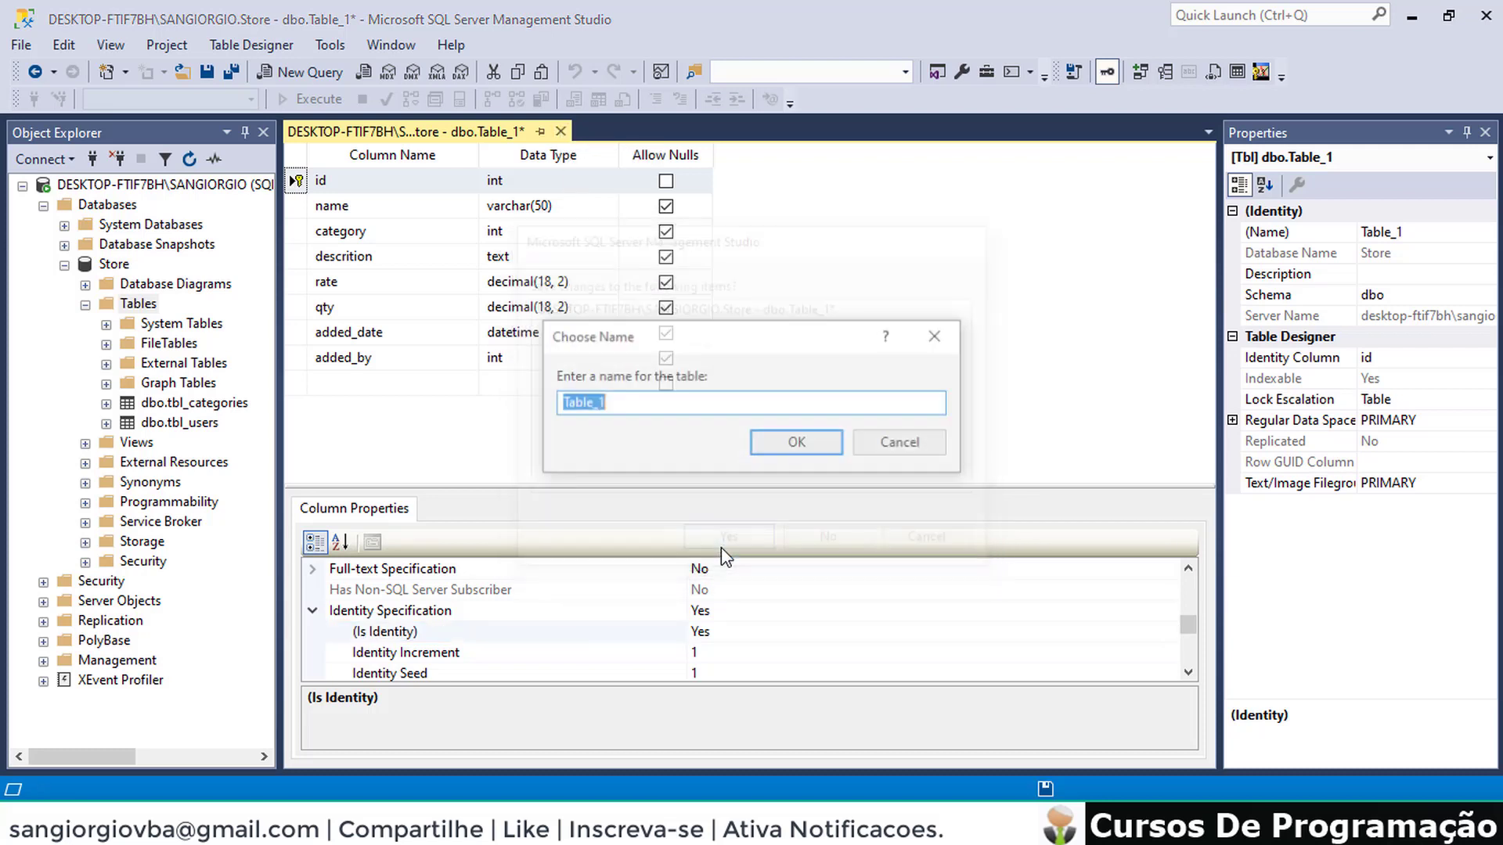
{"action": "type", "text": "tbl"}
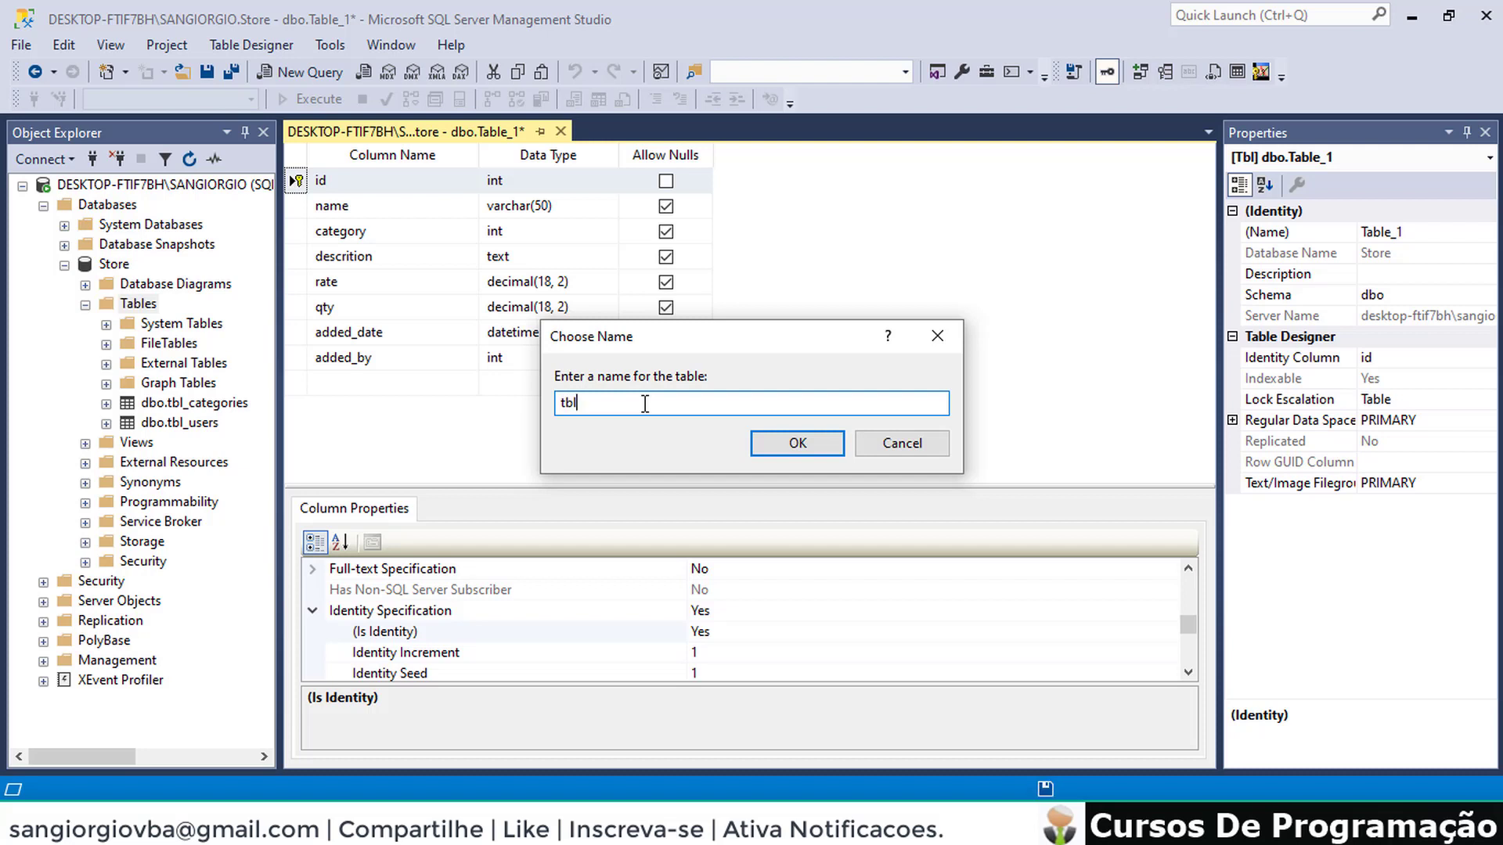
{"action": "type", "text": "_produ"}
{"action": "type", "text": "ct"}
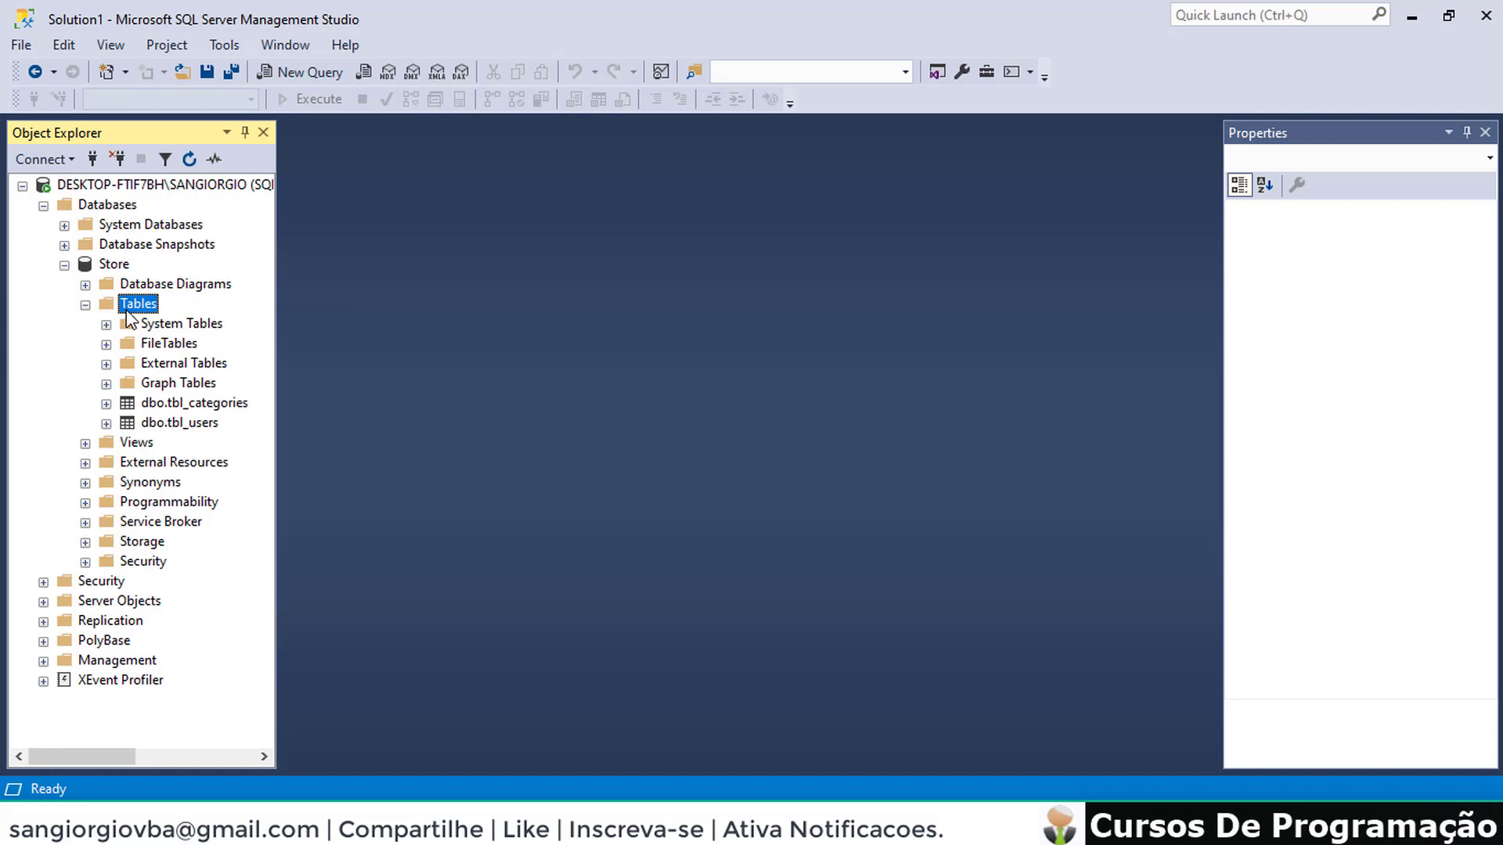
Create another new table in the Store database with a first column named id of data type int
{"action": "right_click", "coordinate": [133, 304]}
{"action": "mouse_move", "coordinate": [175, 314]}
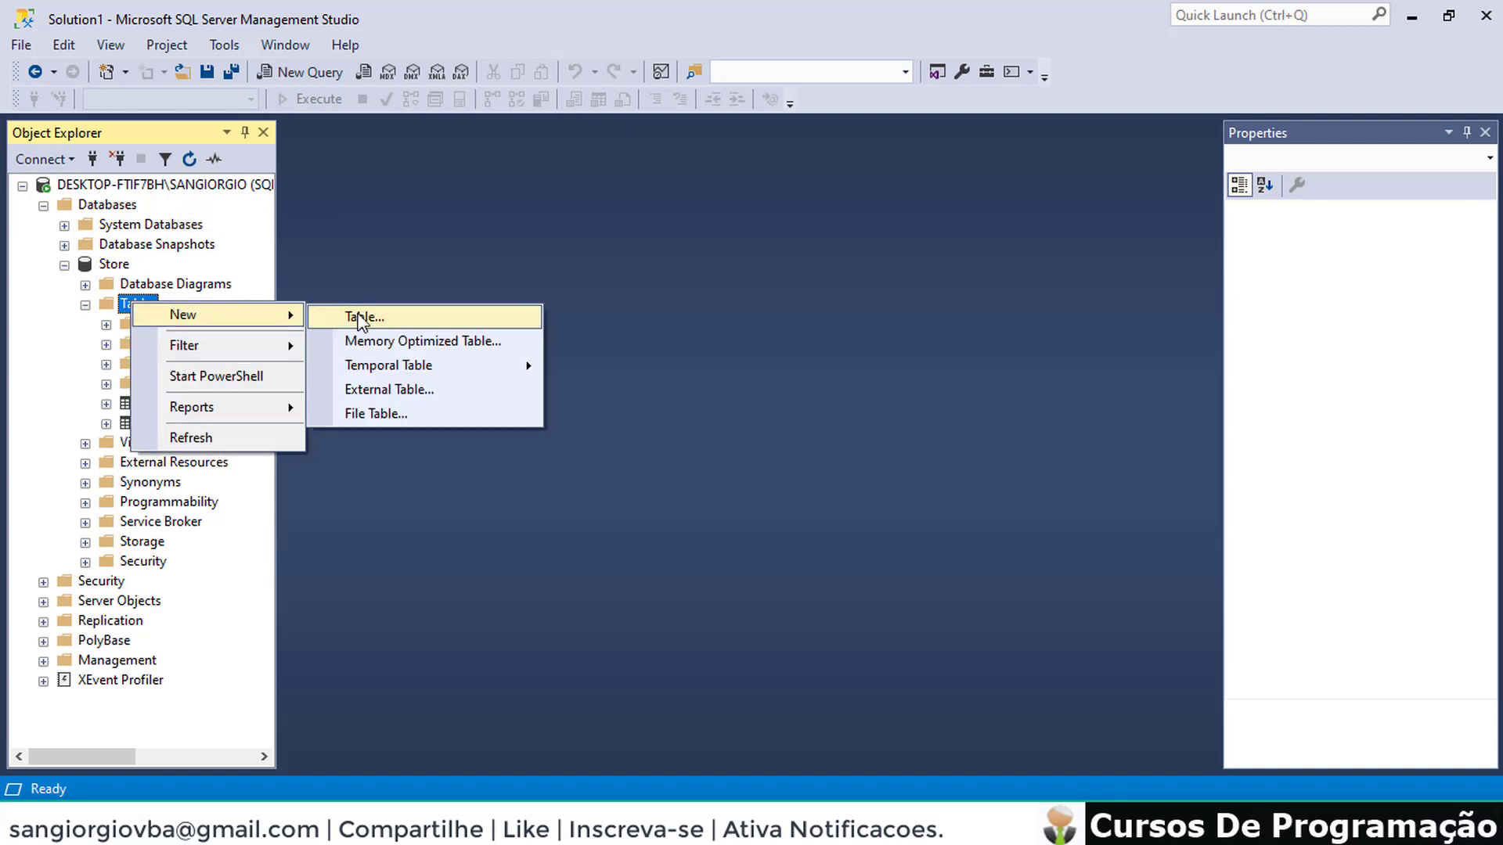
{"action": "left_click", "coordinate": [361, 319]}
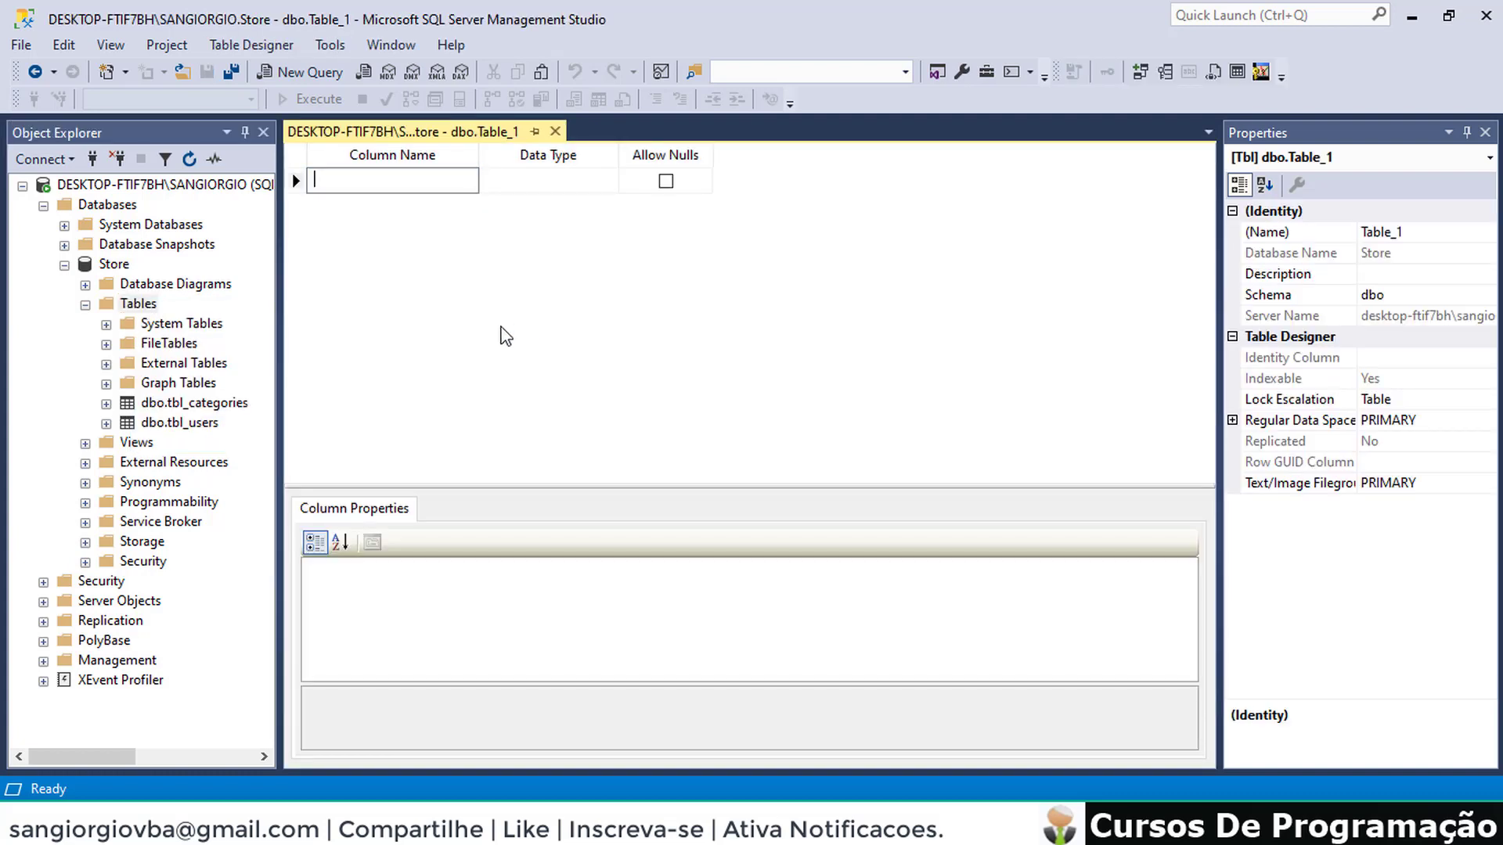
{"action": "type", "text": "id"}
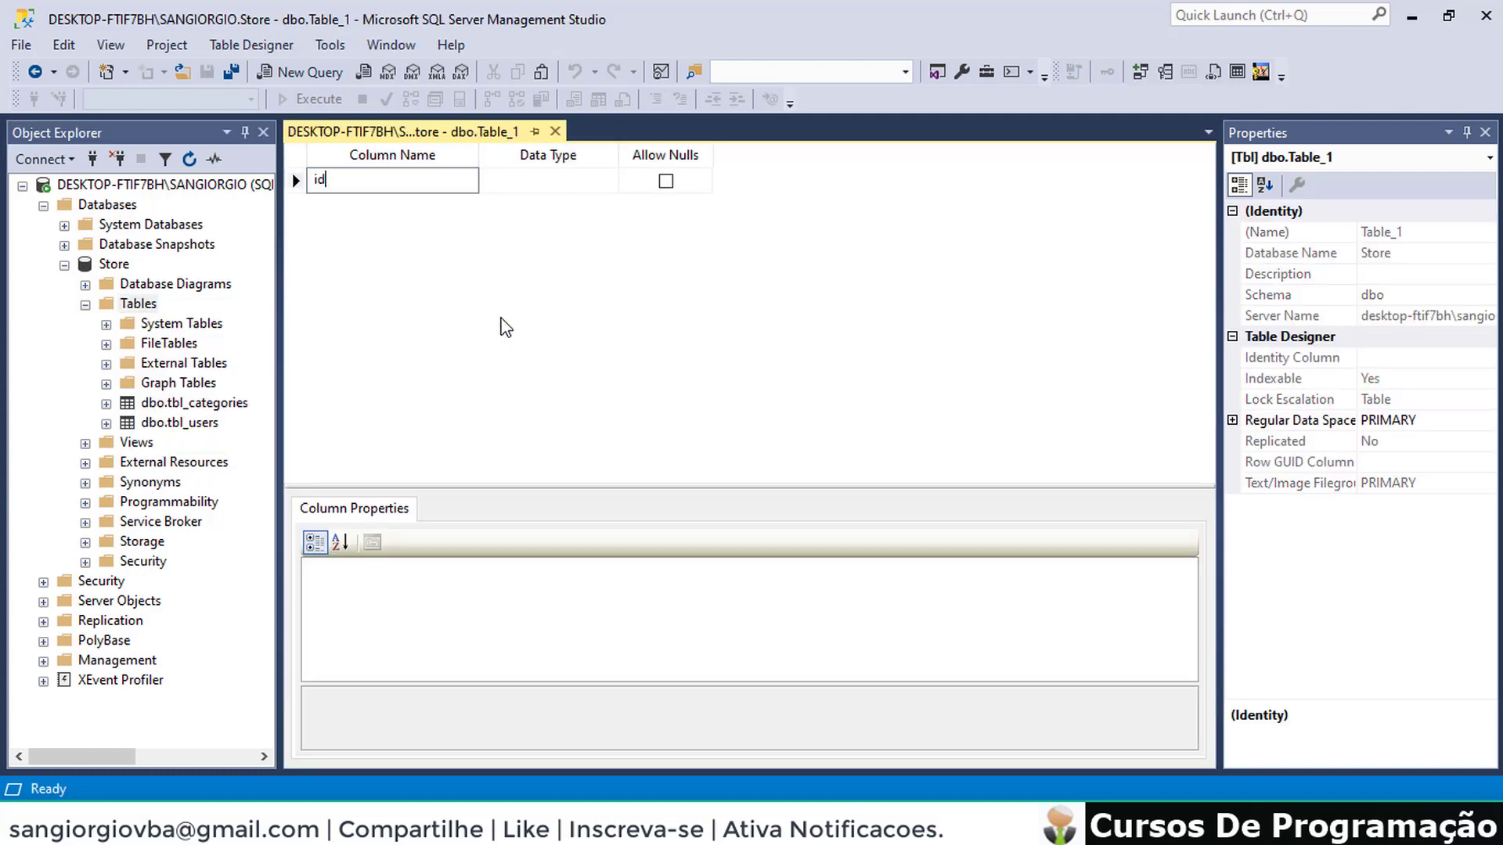
{"action": "left_click", "coordinate": [532, 182]}
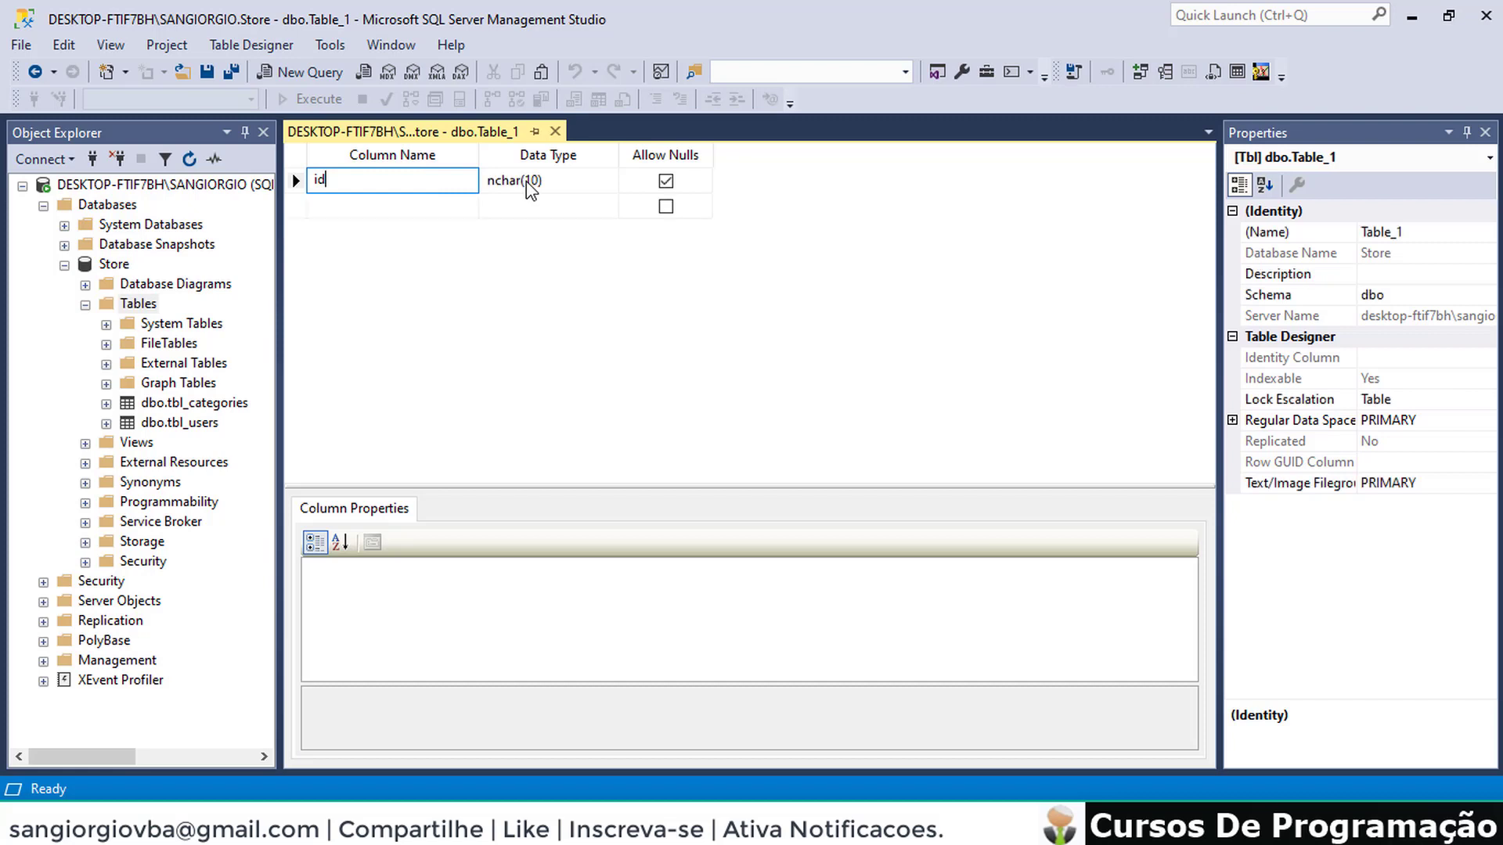
{"action": "type", "text": "int"}
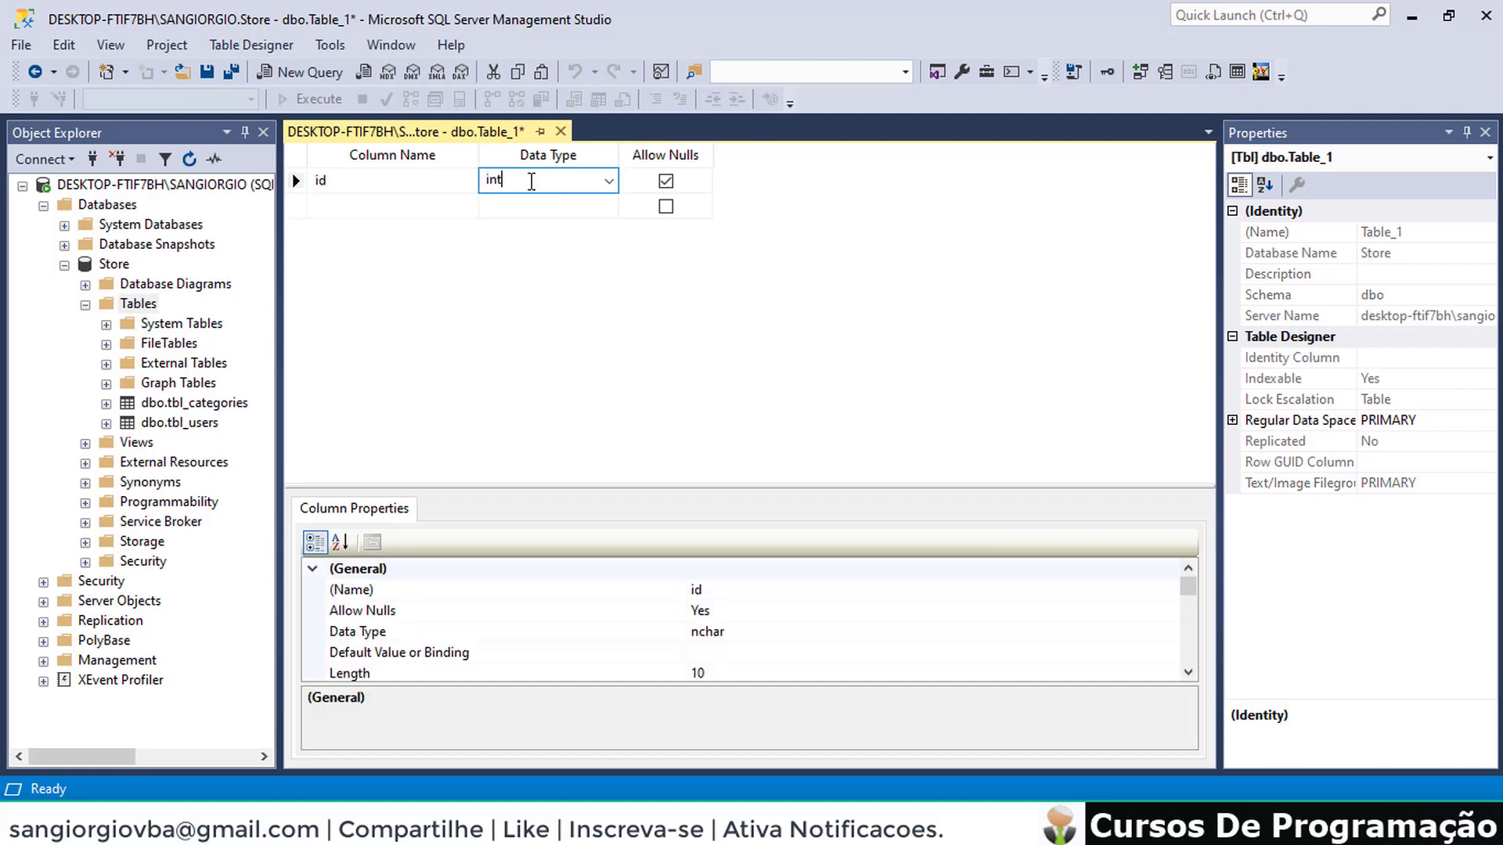
Add a column named type below id with the data type varchar(50)
{"action": "left_click", "coordinate": [349, 208]}
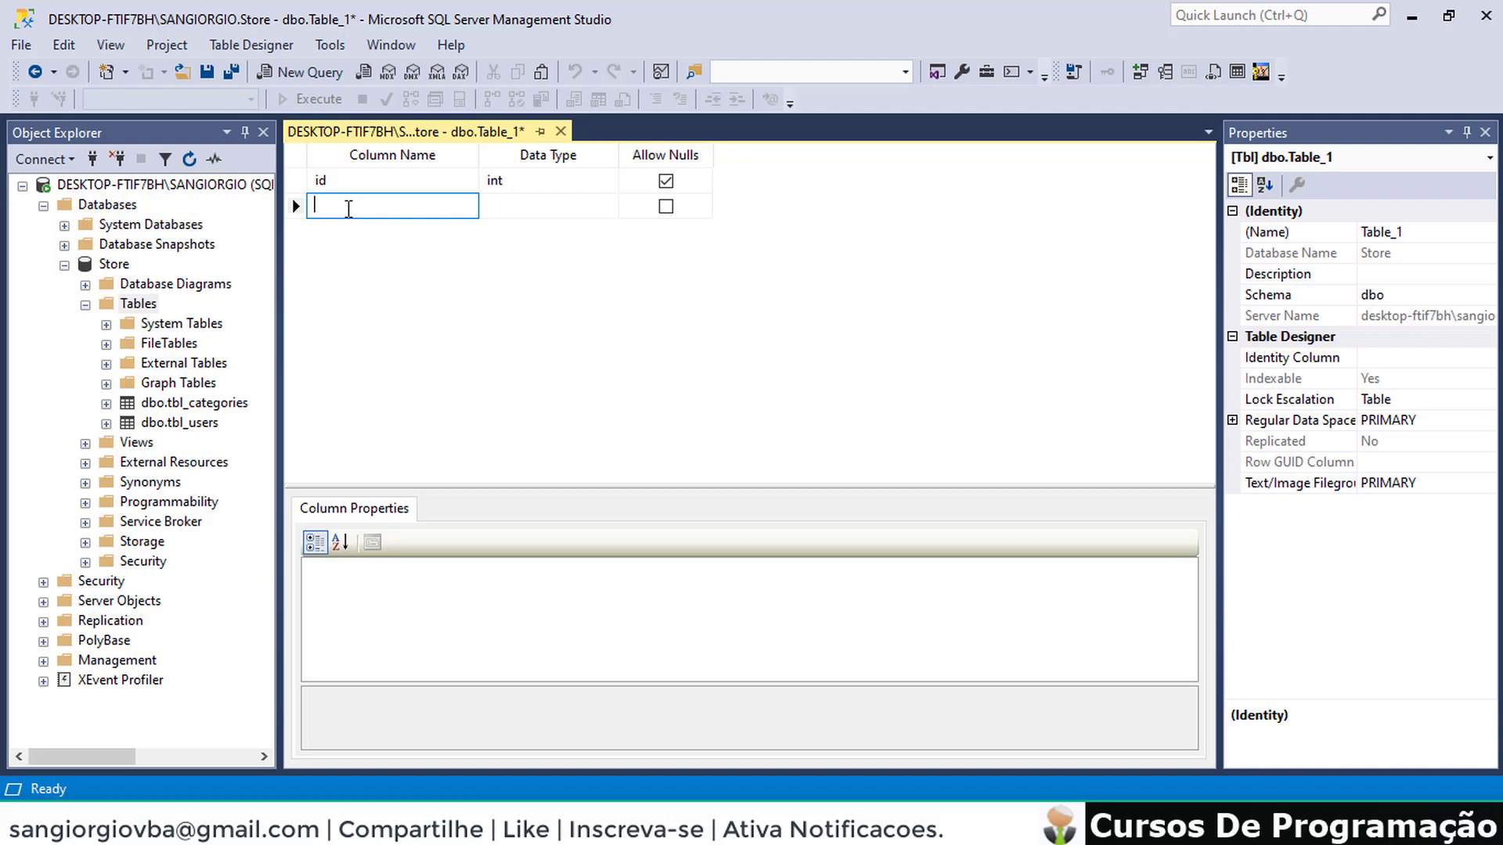
{"action": "type", "text": "ty"}
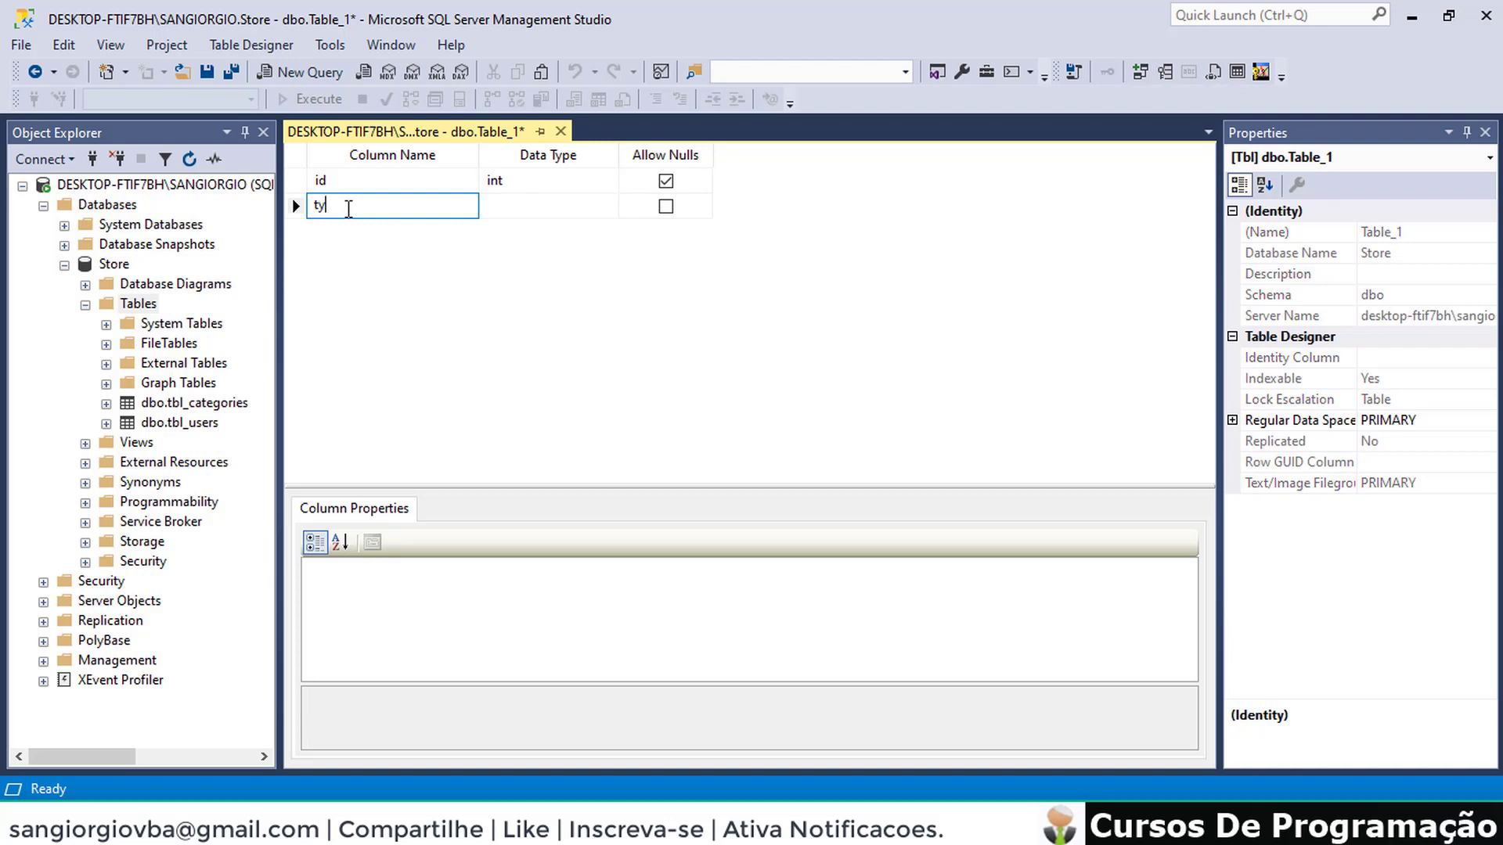
{"action": "type", "text": "pe"}
{"action": "left_click", "coordinate": [519, 206]}
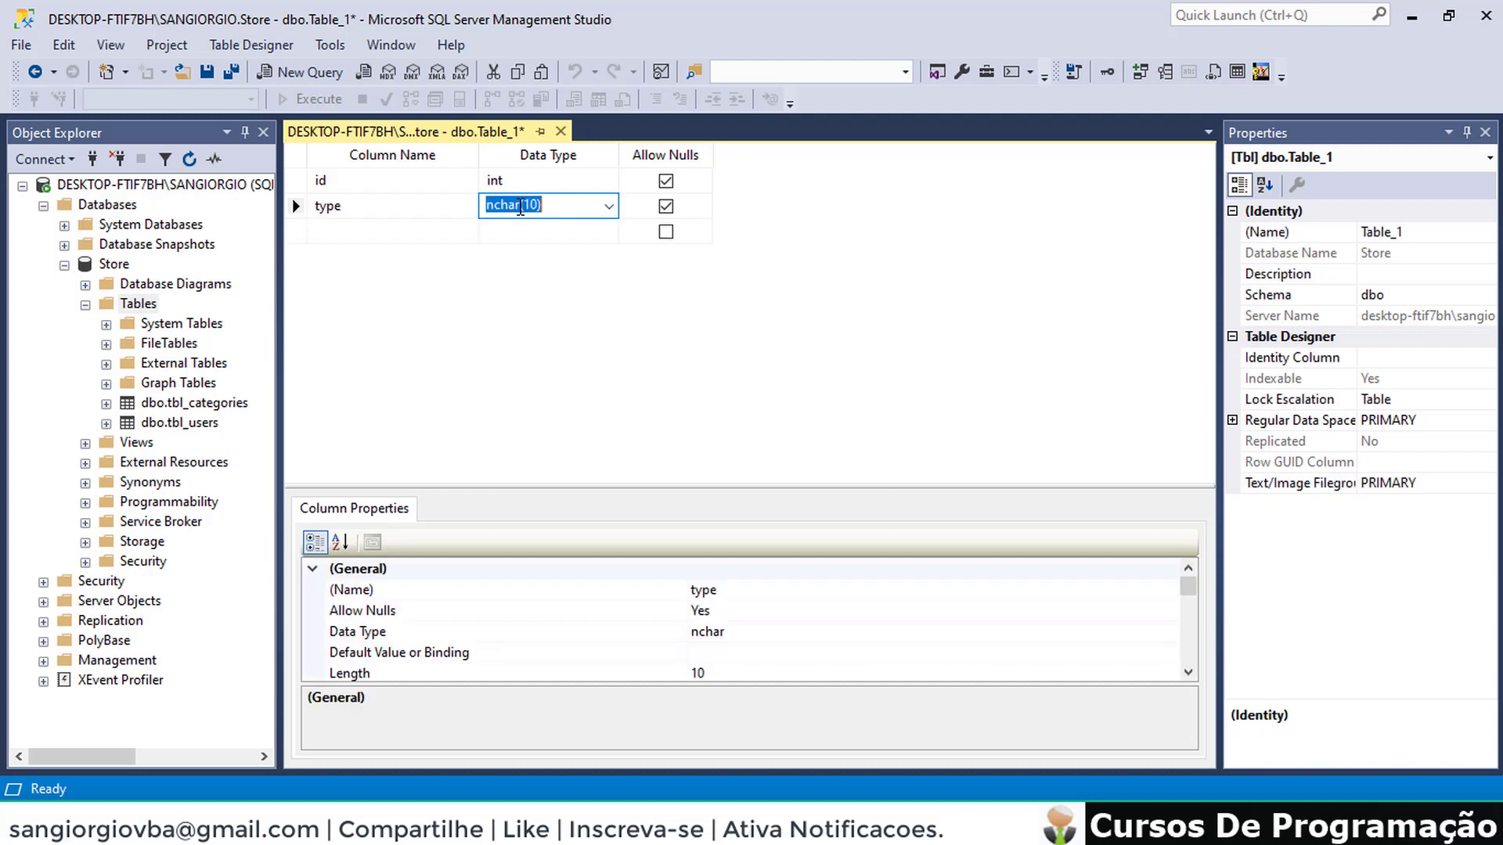
{"action": "type", "text": "var"}
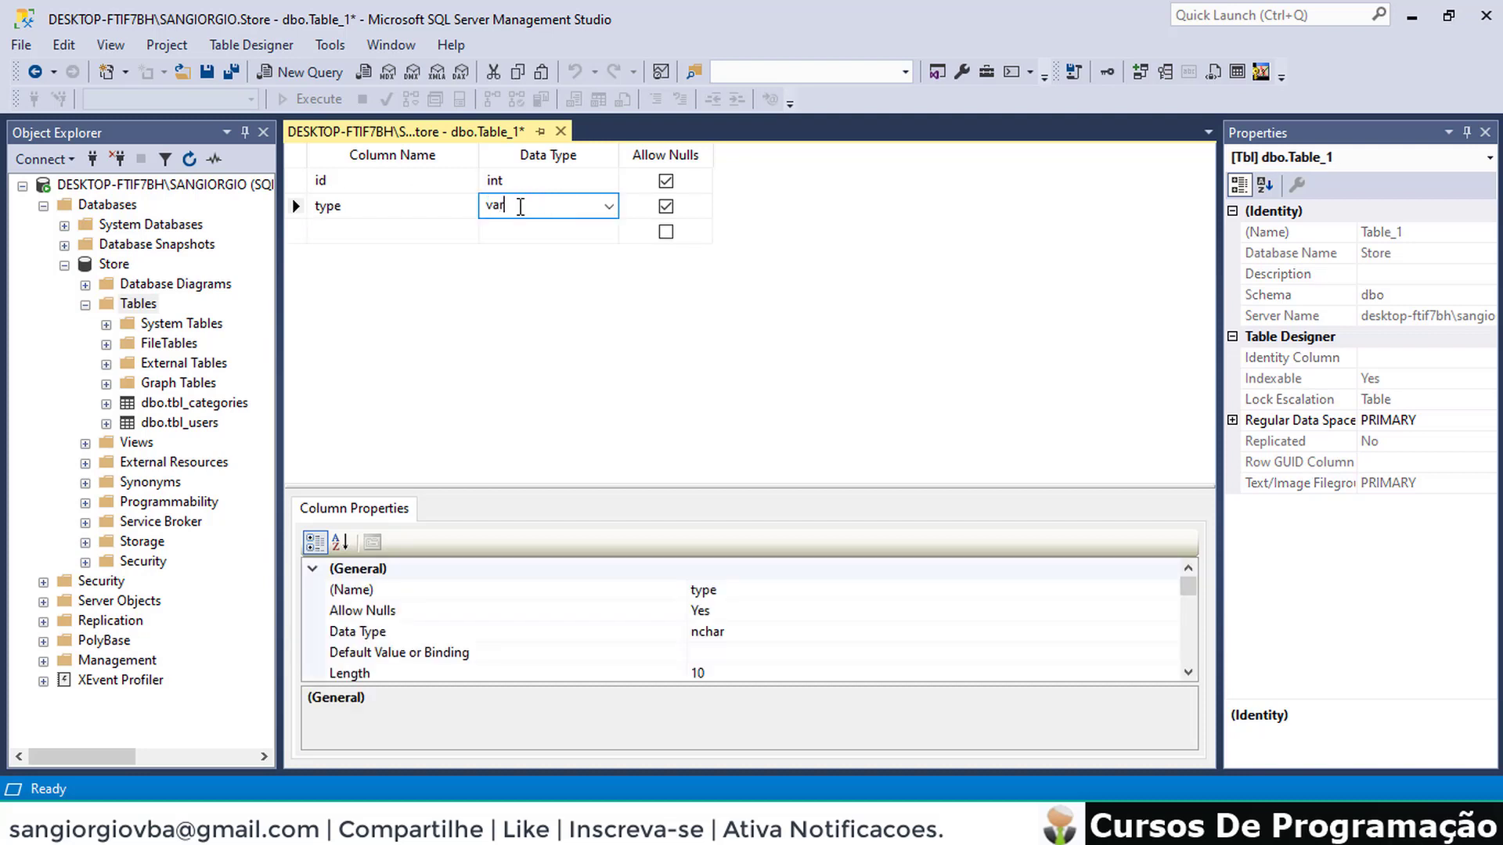
{"action": "left_click", "coordinate": [608, 207]}
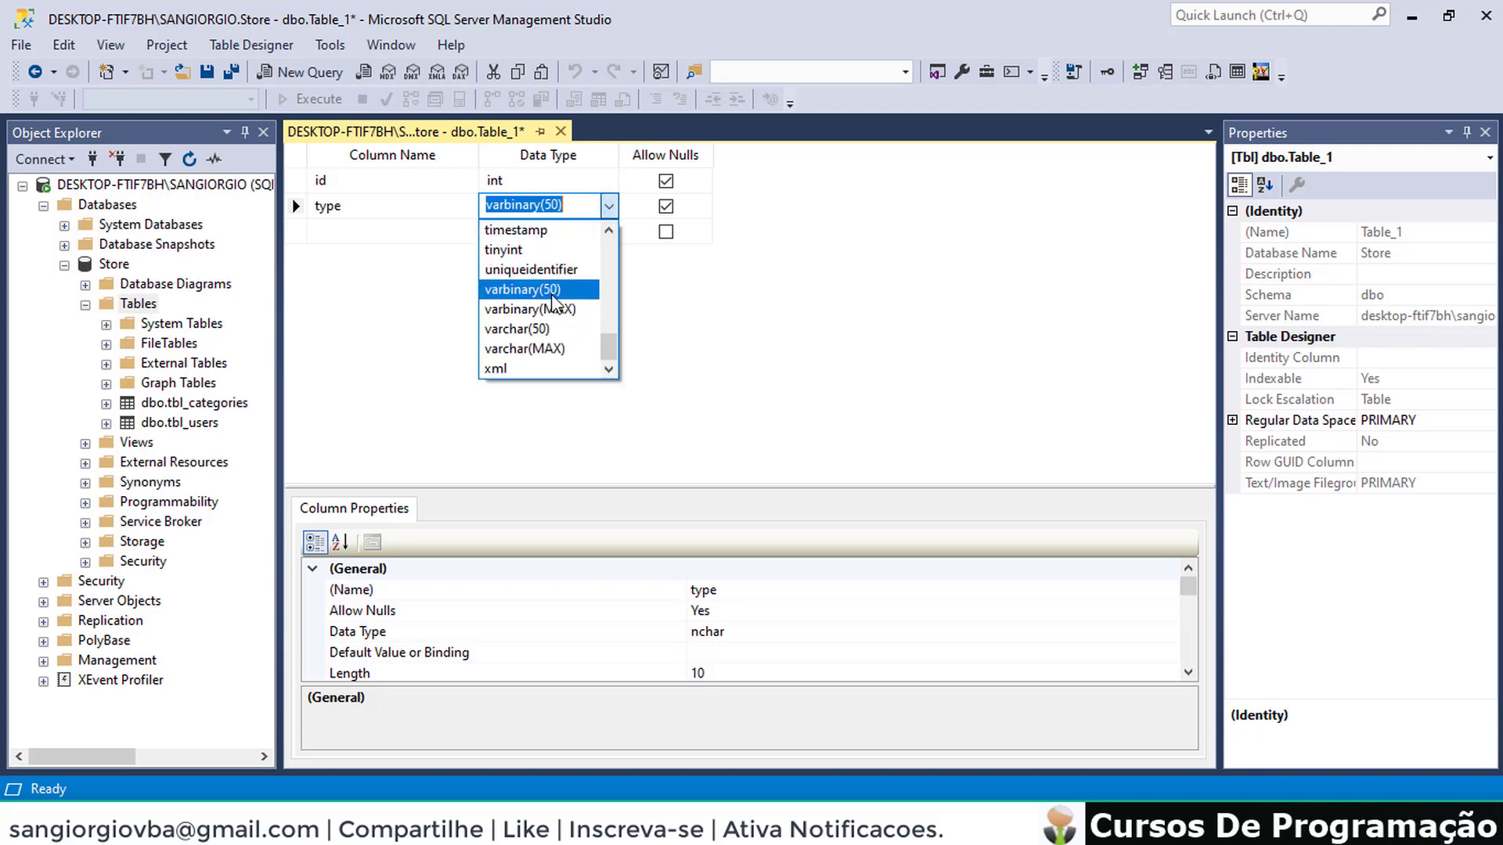
{"action": "left_click", "coordinate": [553, 335]}
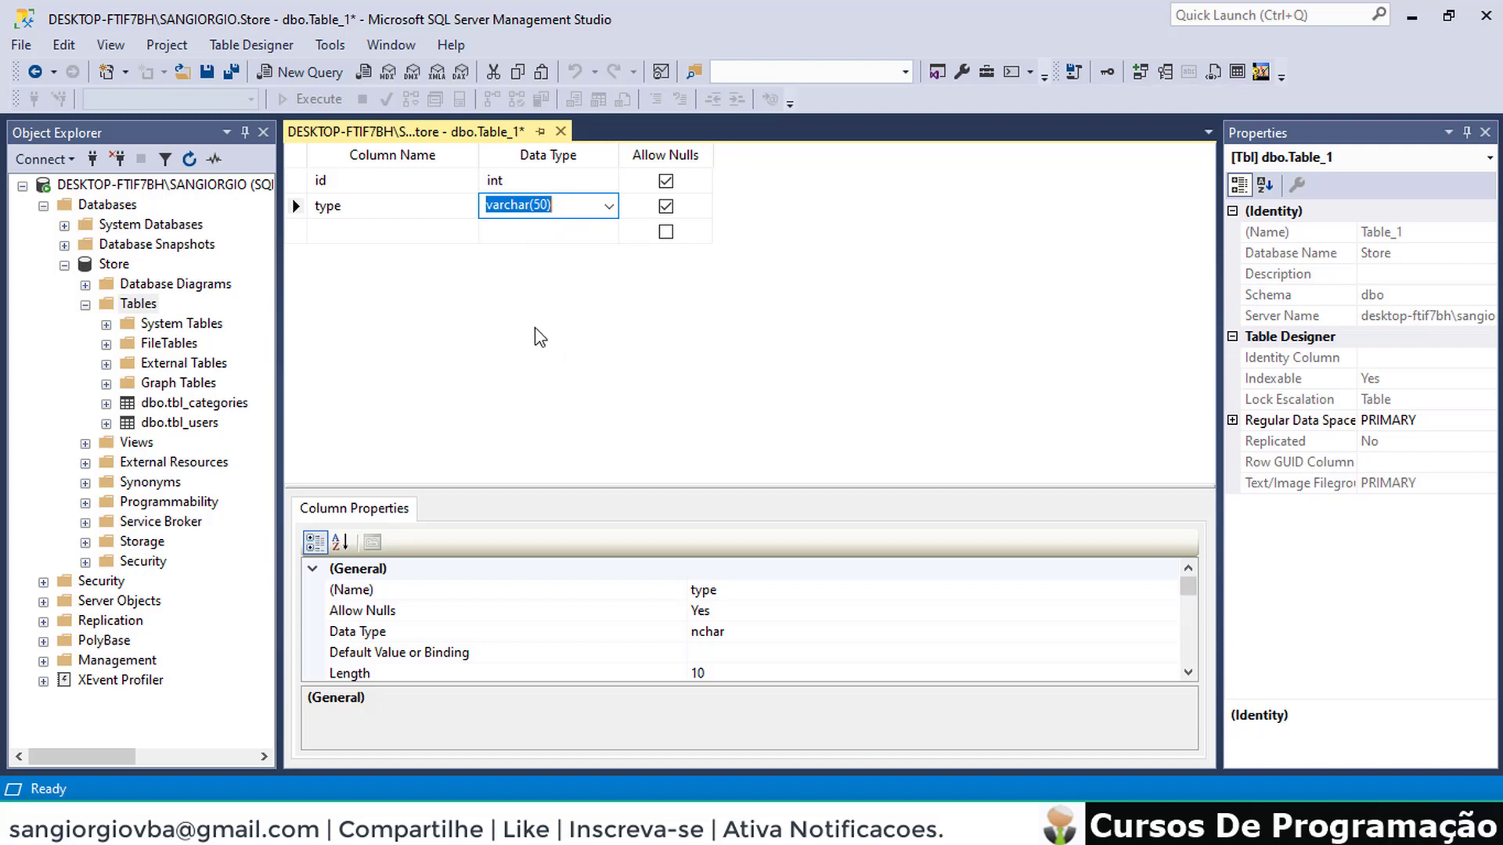
Add a column named name below type with the data type varchar(150)
{"action": "left_click", "coordinate": [359, 232]}
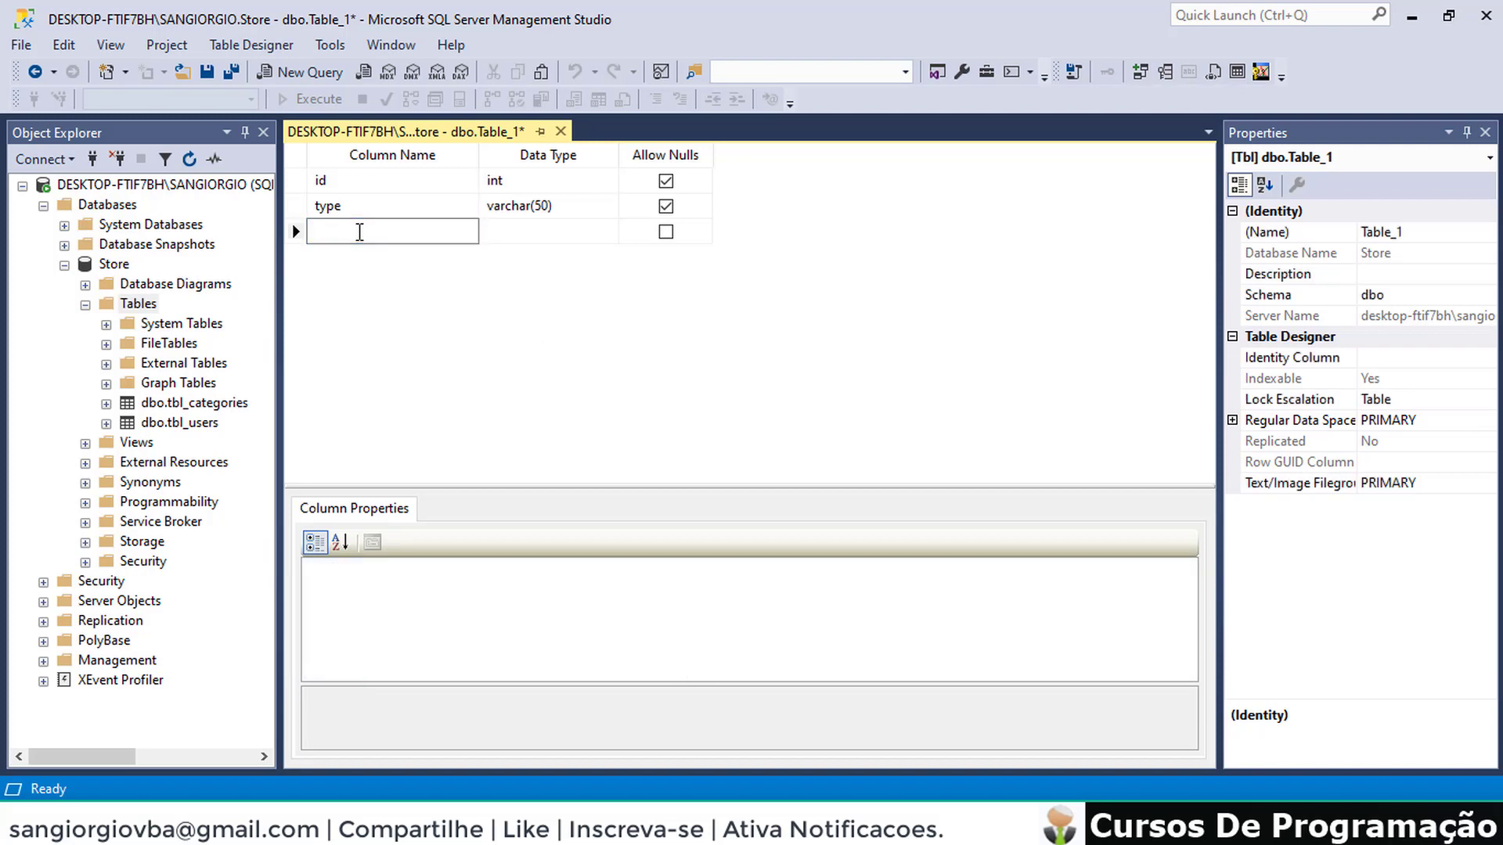
{"action": "type", "text": "name"}
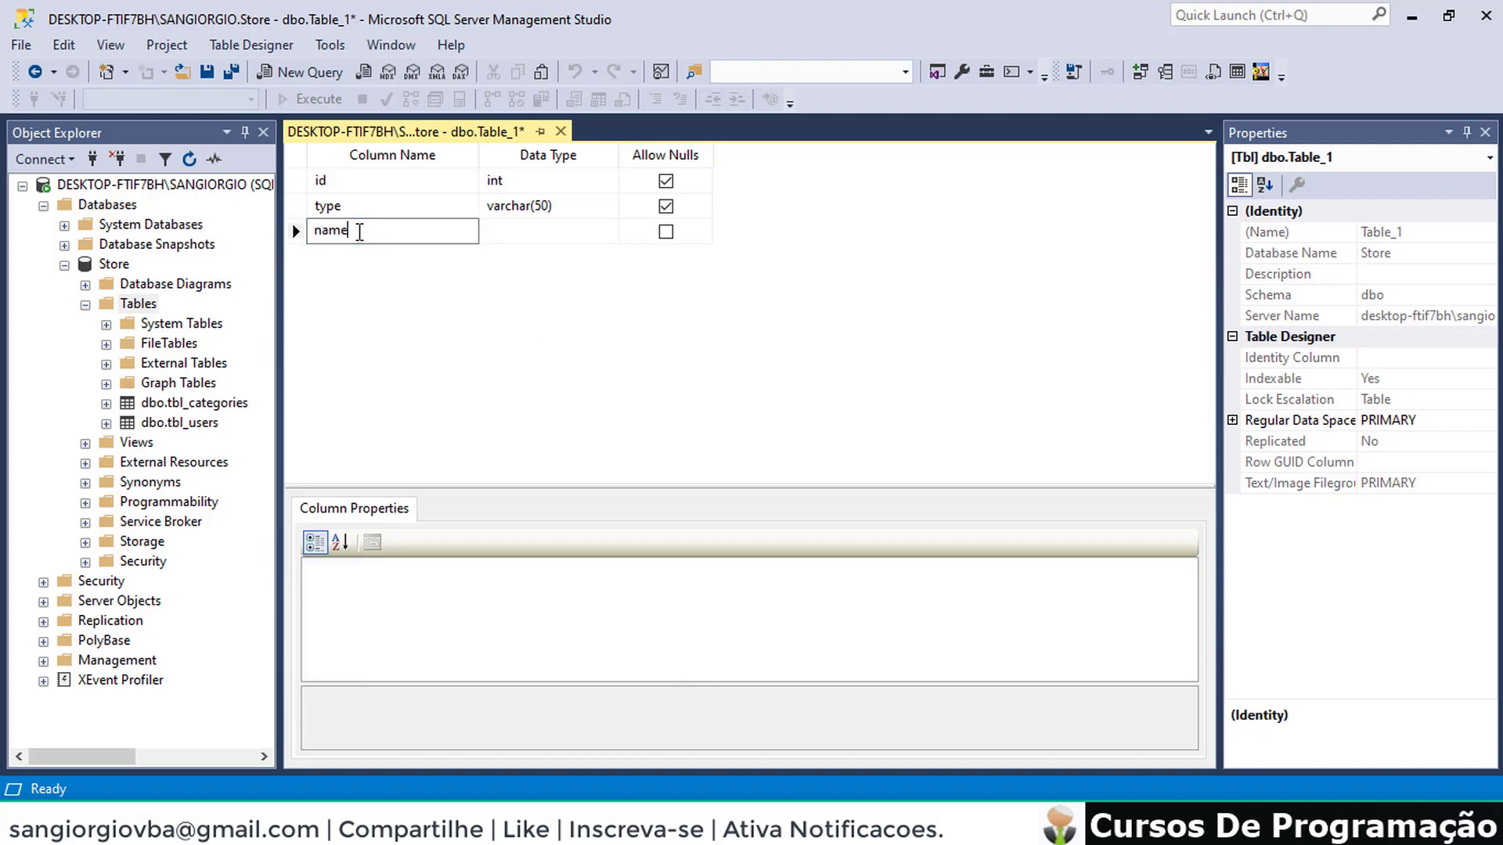
{"action": "left_click", "coordinate": [529, 234]}
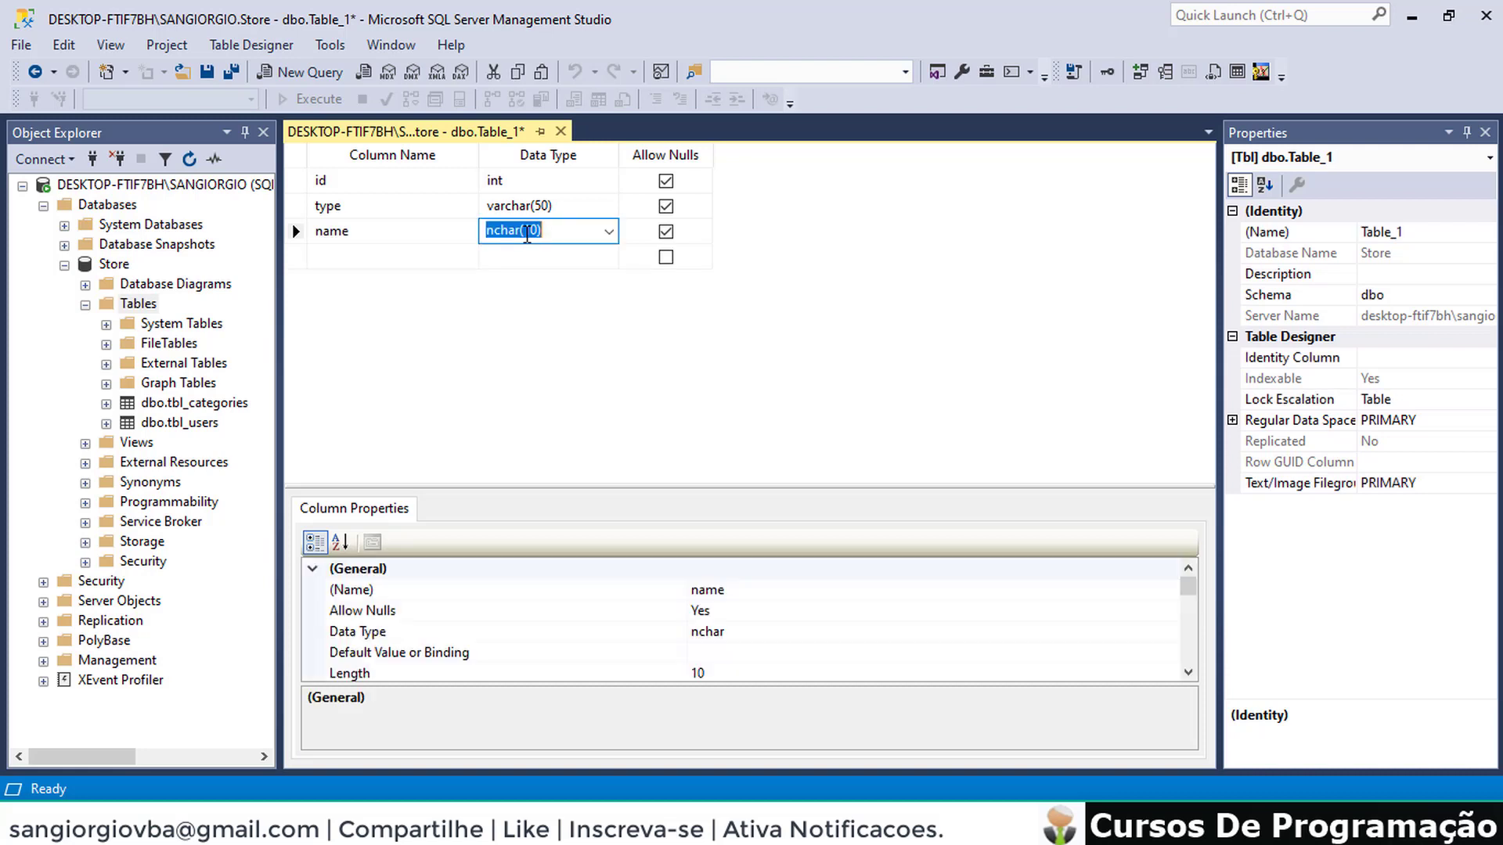
{"action": "type", "text": "varchar(50)"}
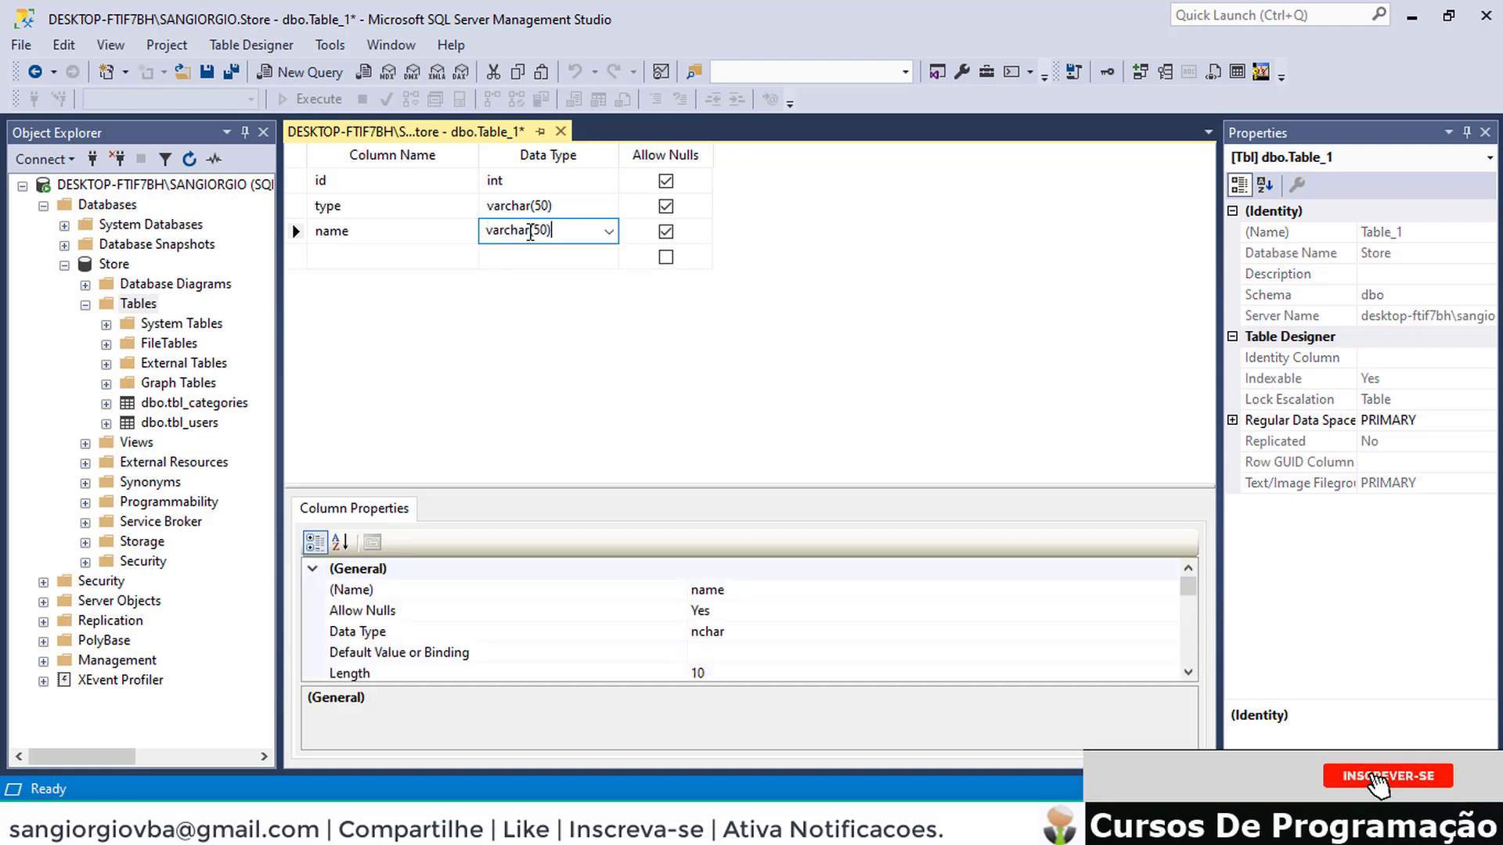
{"action": "left_click", "coordinate": [537, 232]}
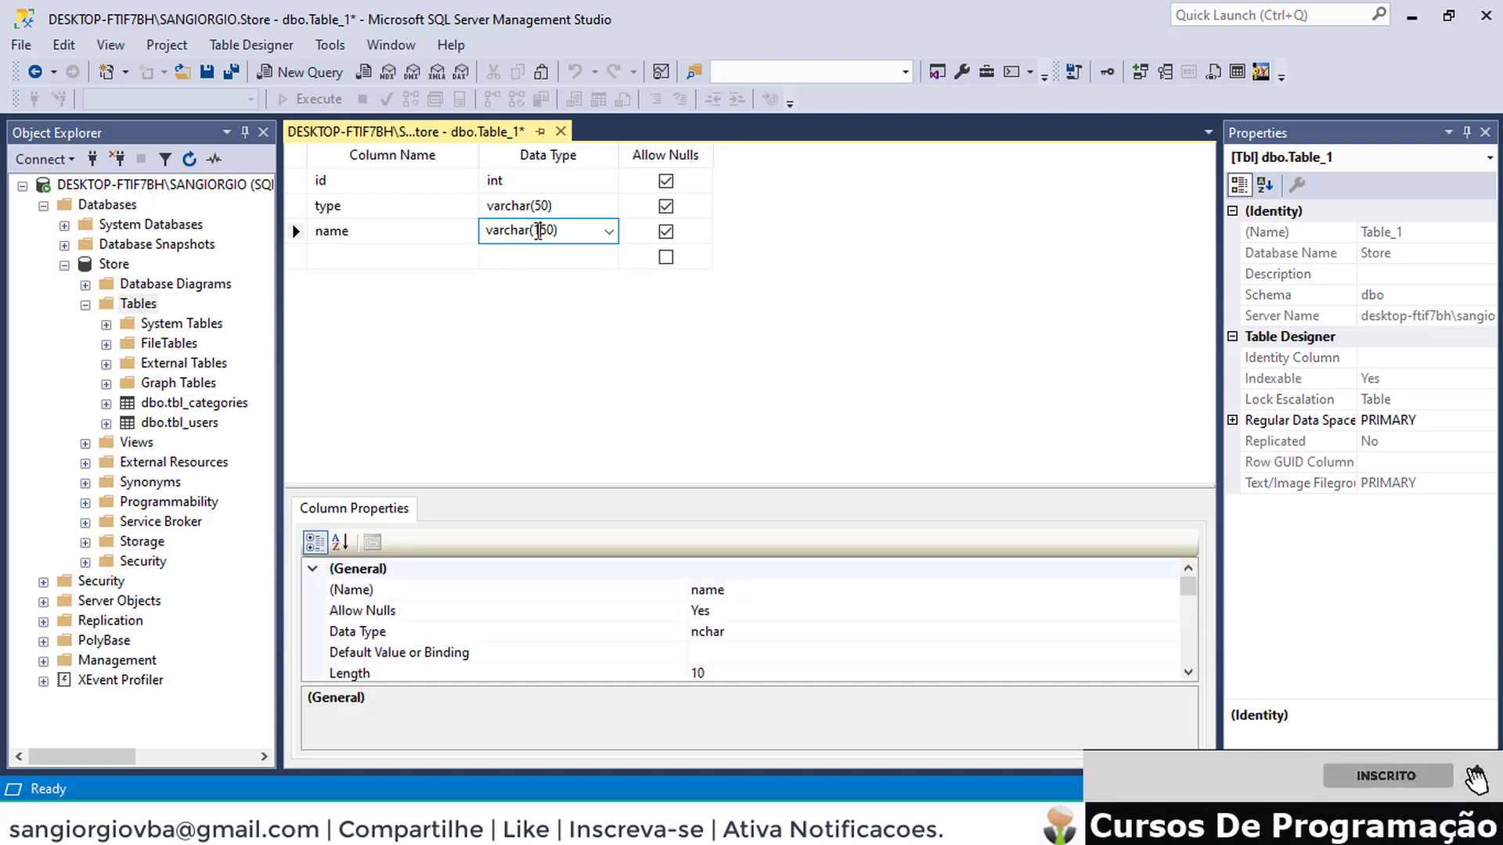
{"action": "type", "text": "1"}
Add a column named email below name with the data type varchar(150)
{"action": "left_click", "coordinate": [358, 257]}
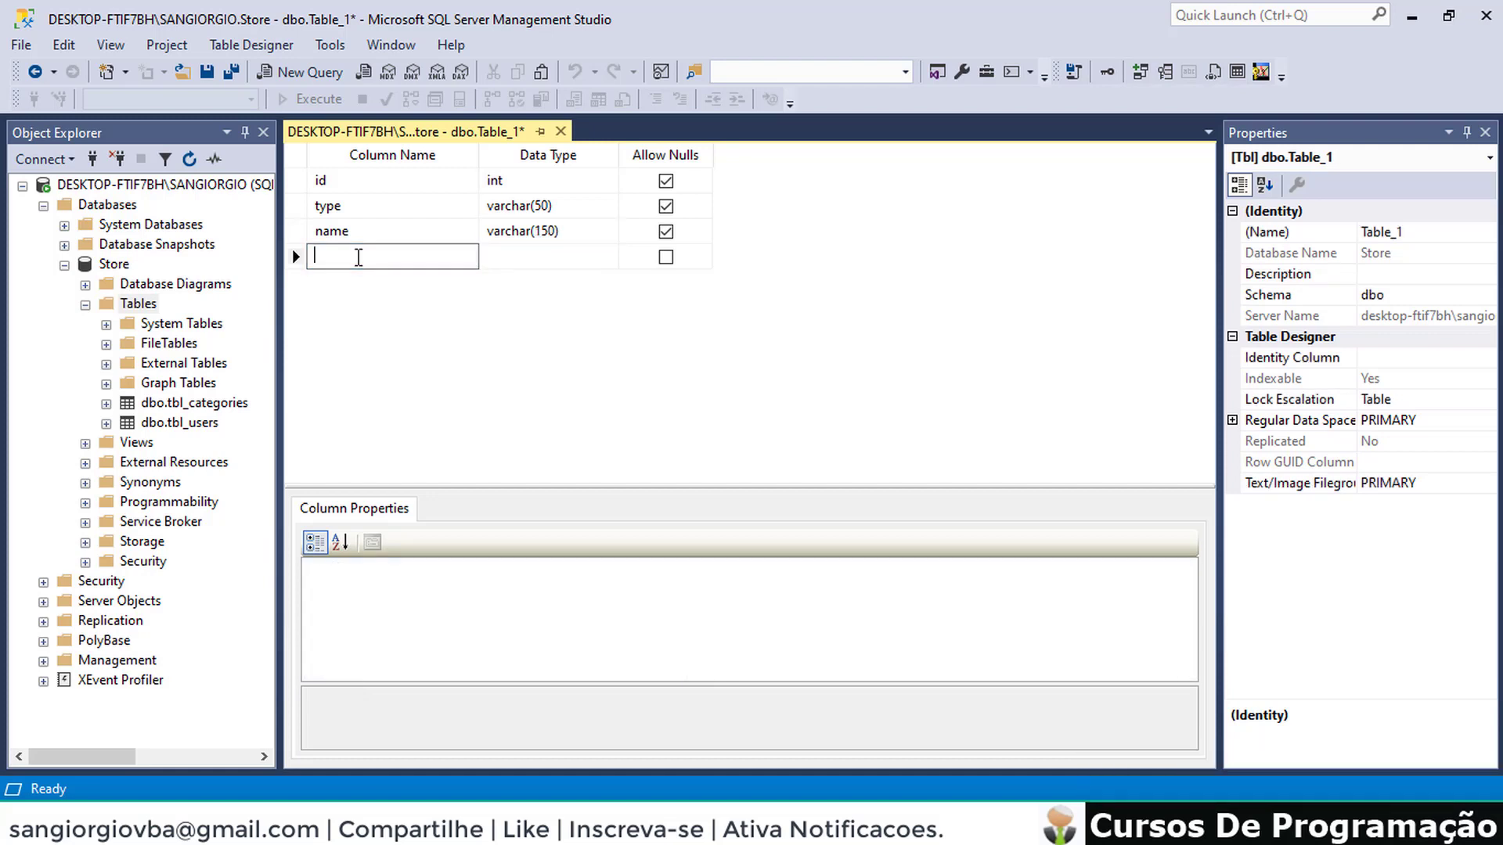
{"action": "type", "text": "email"}
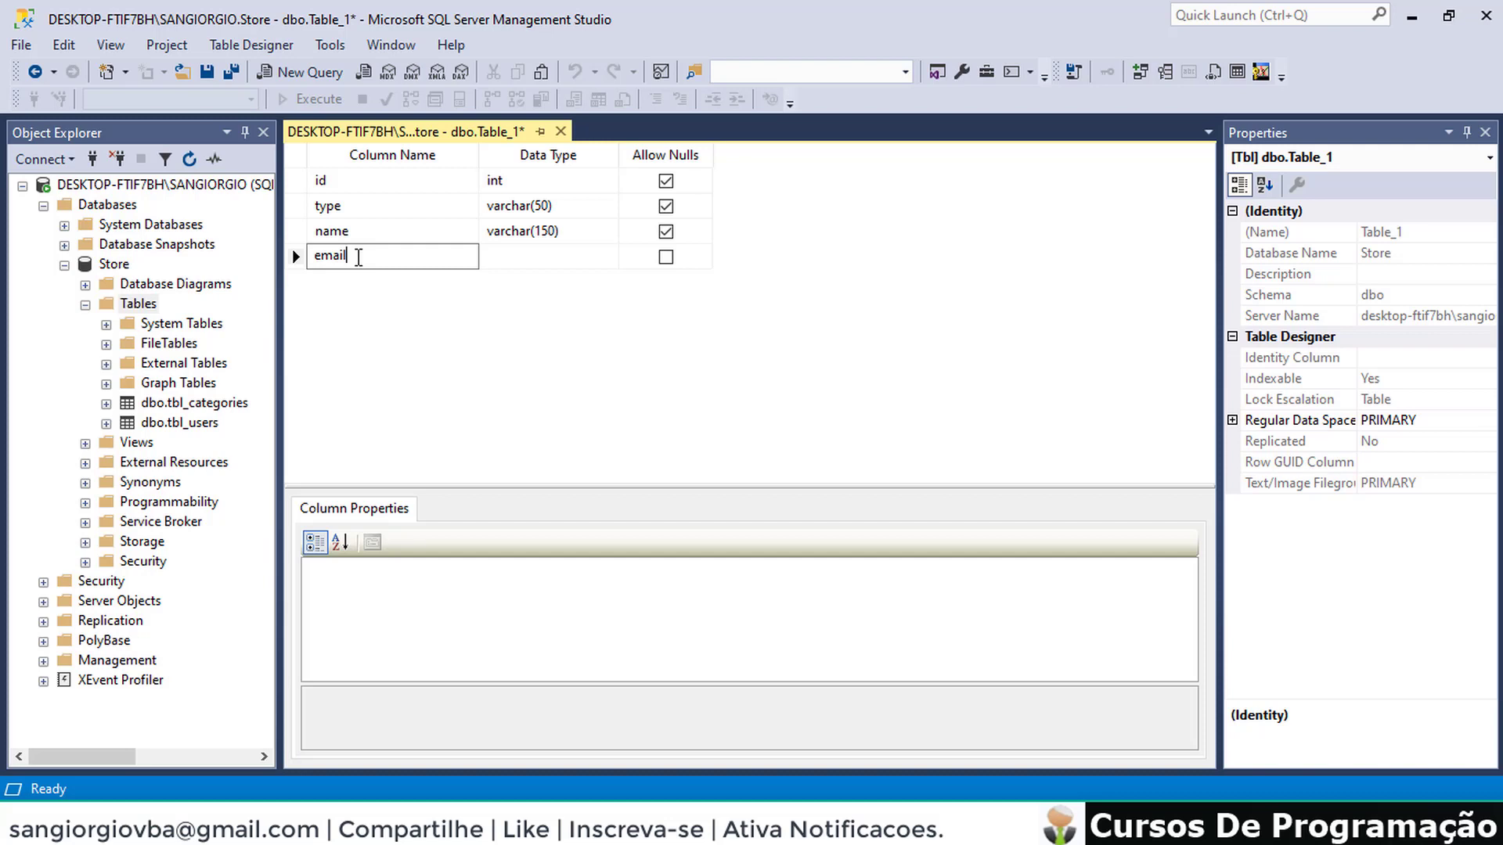
{"action": "left_click", "coordinate": [501, 259]}
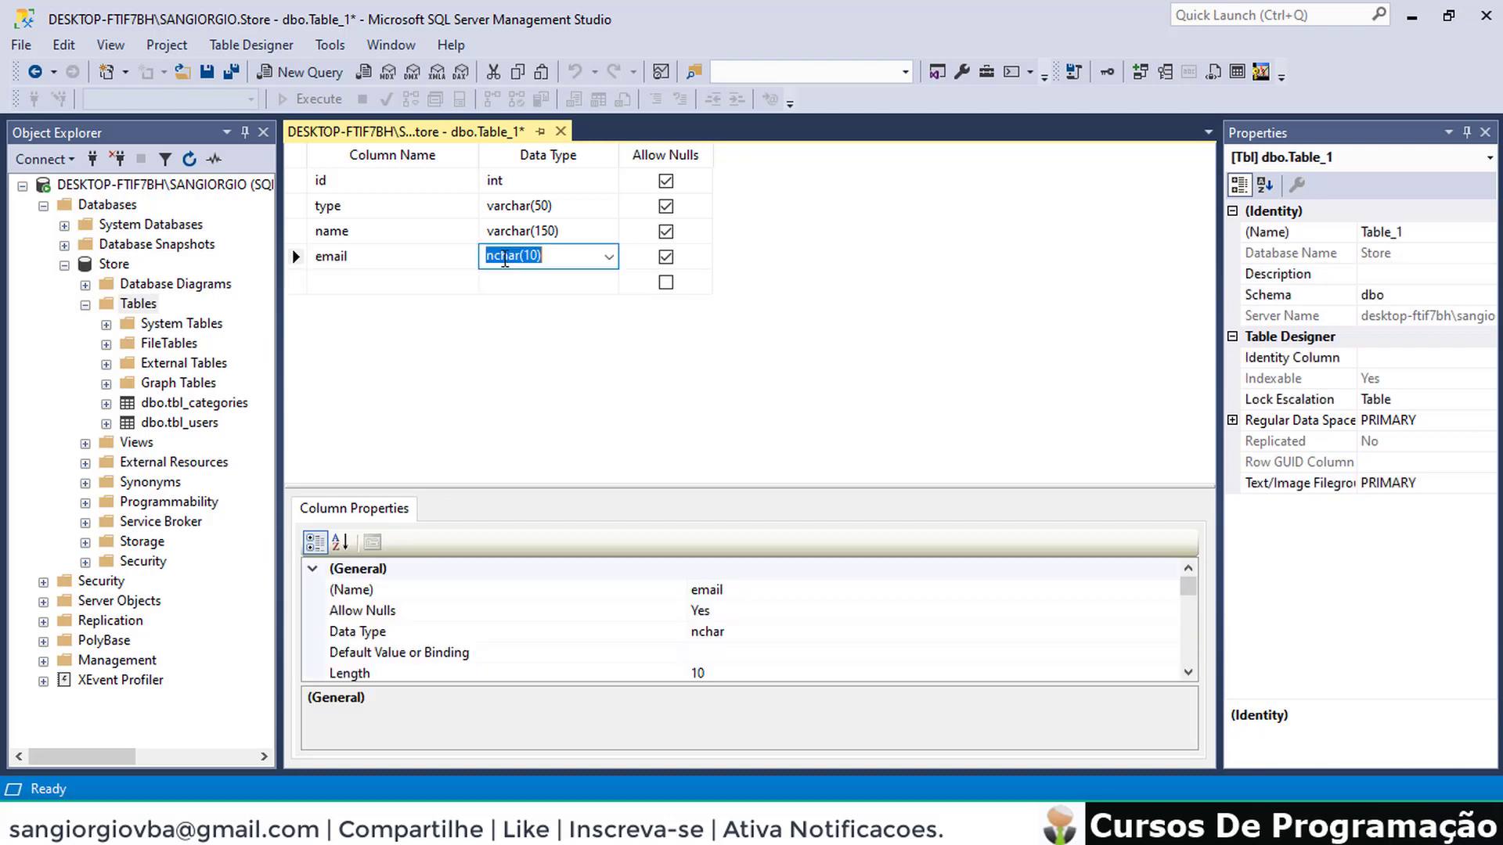
{"action": "type", "text": "varchar(50)"}
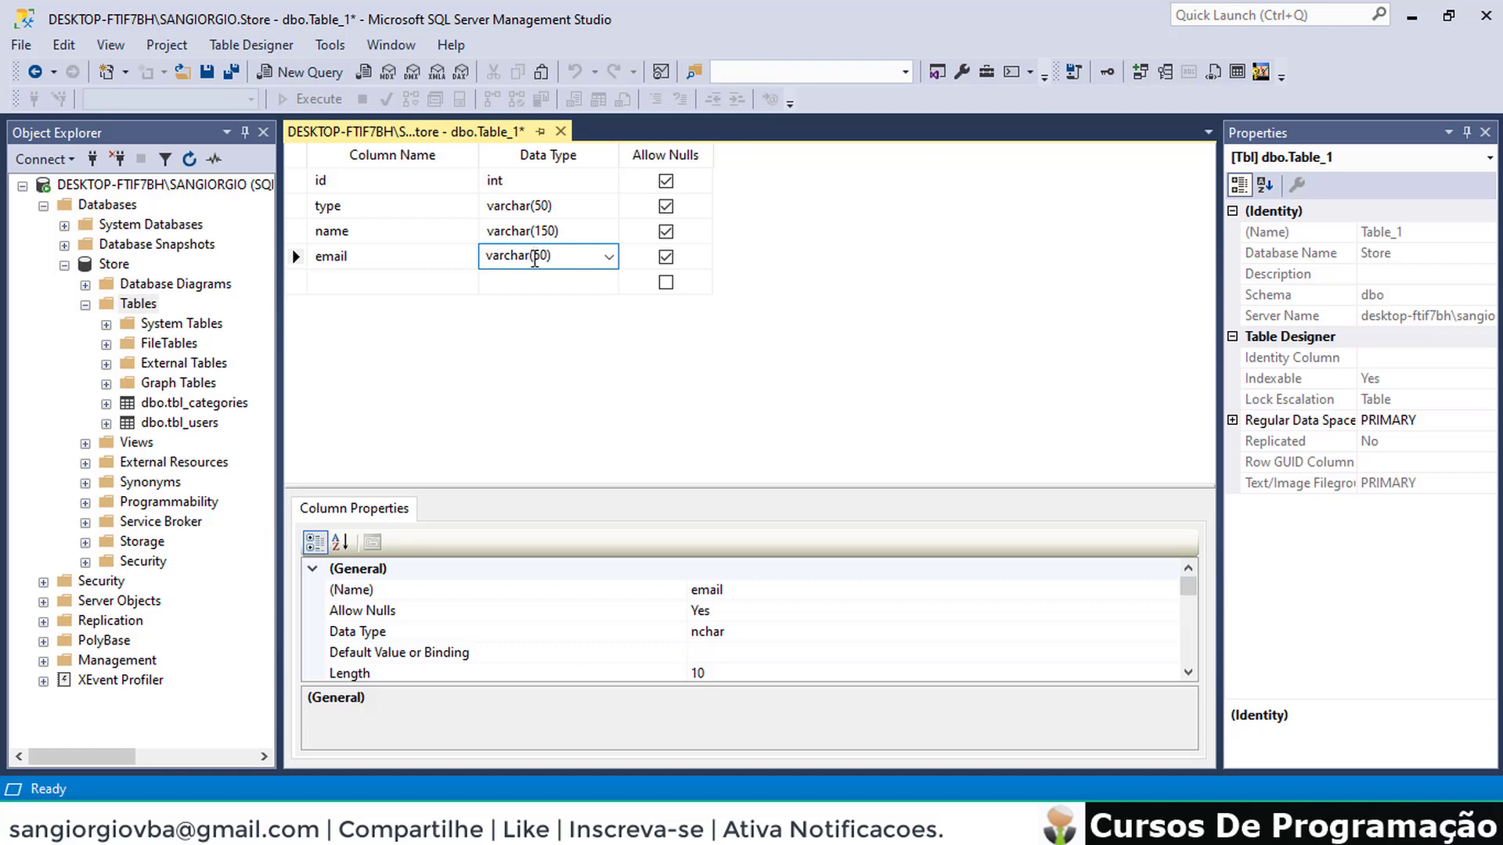
{"action": "left_click", "coordinate": [534, 256]}
{"action": "type", "text": "1"}
{"action": "left_click", "coordinate": [355, 286]}
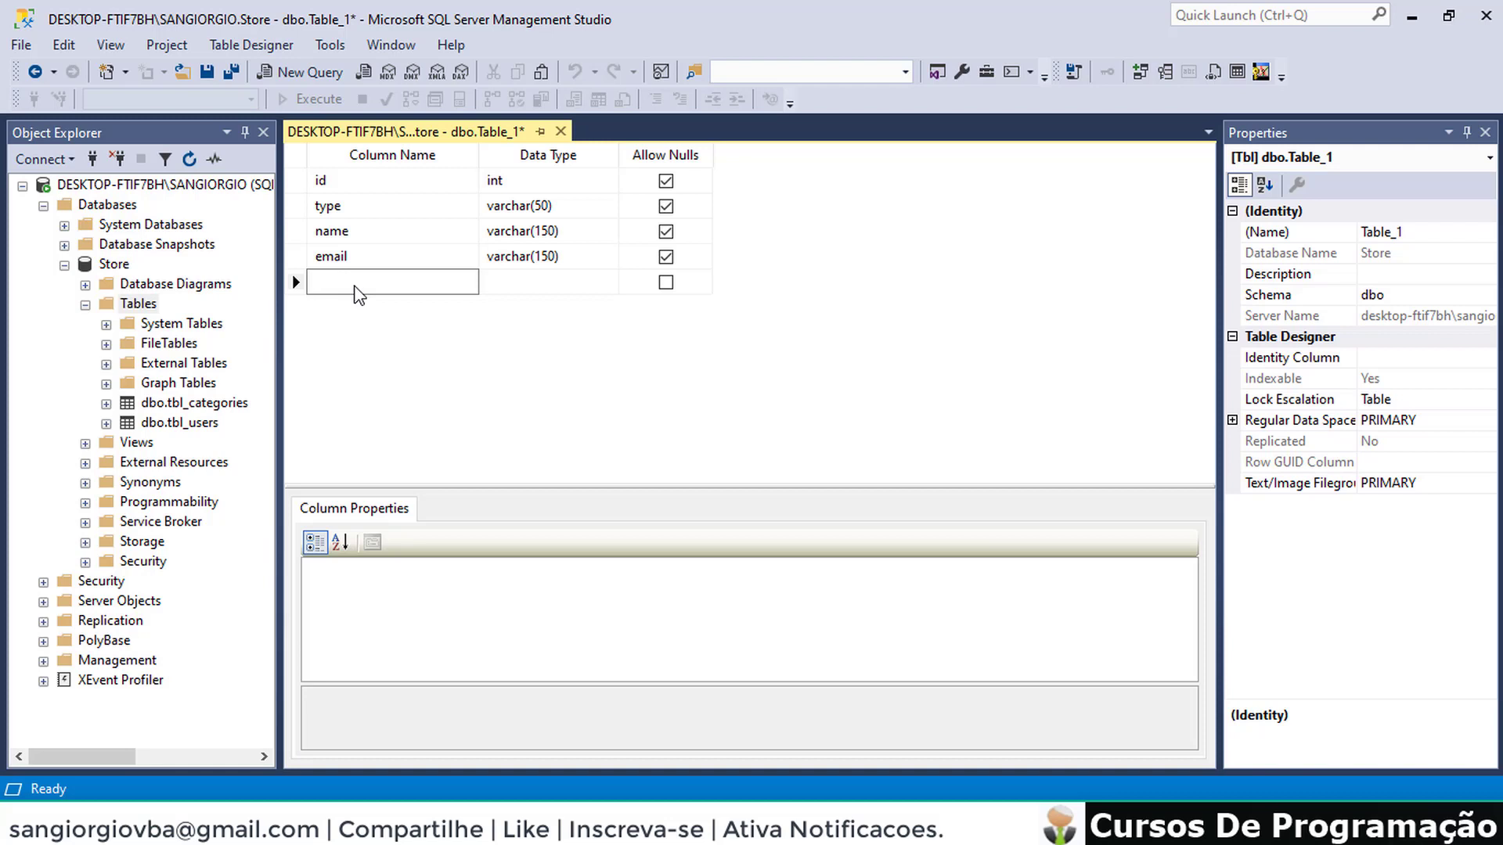
Add a column named contact below email with the data type varchar(15)
{"action": "type", "text": "cont"}
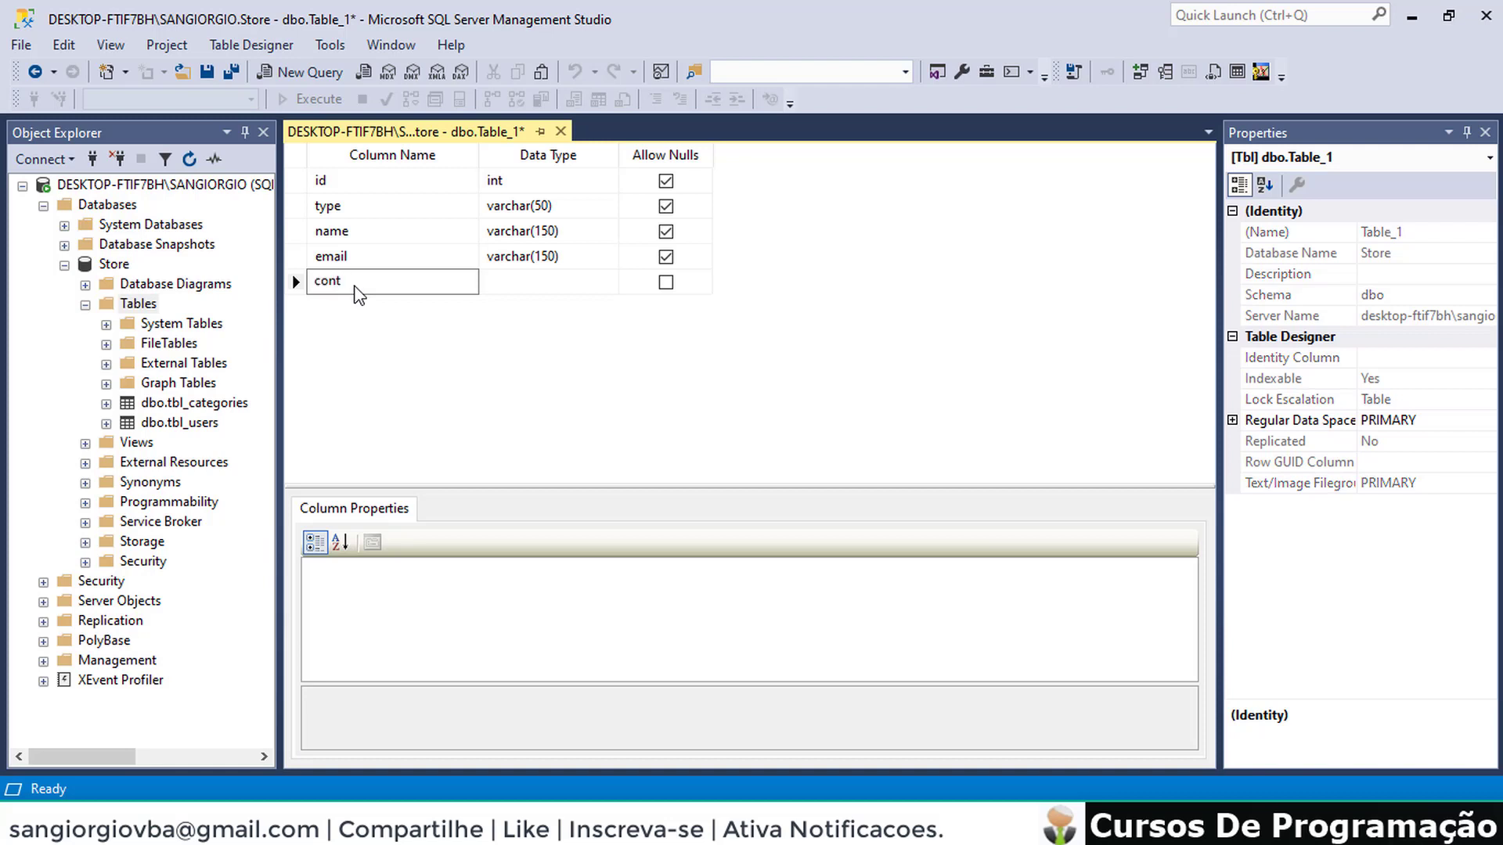
{"action": "type", "text": "act"}
{"action": "left_click", "coordinate": [521, 283]}
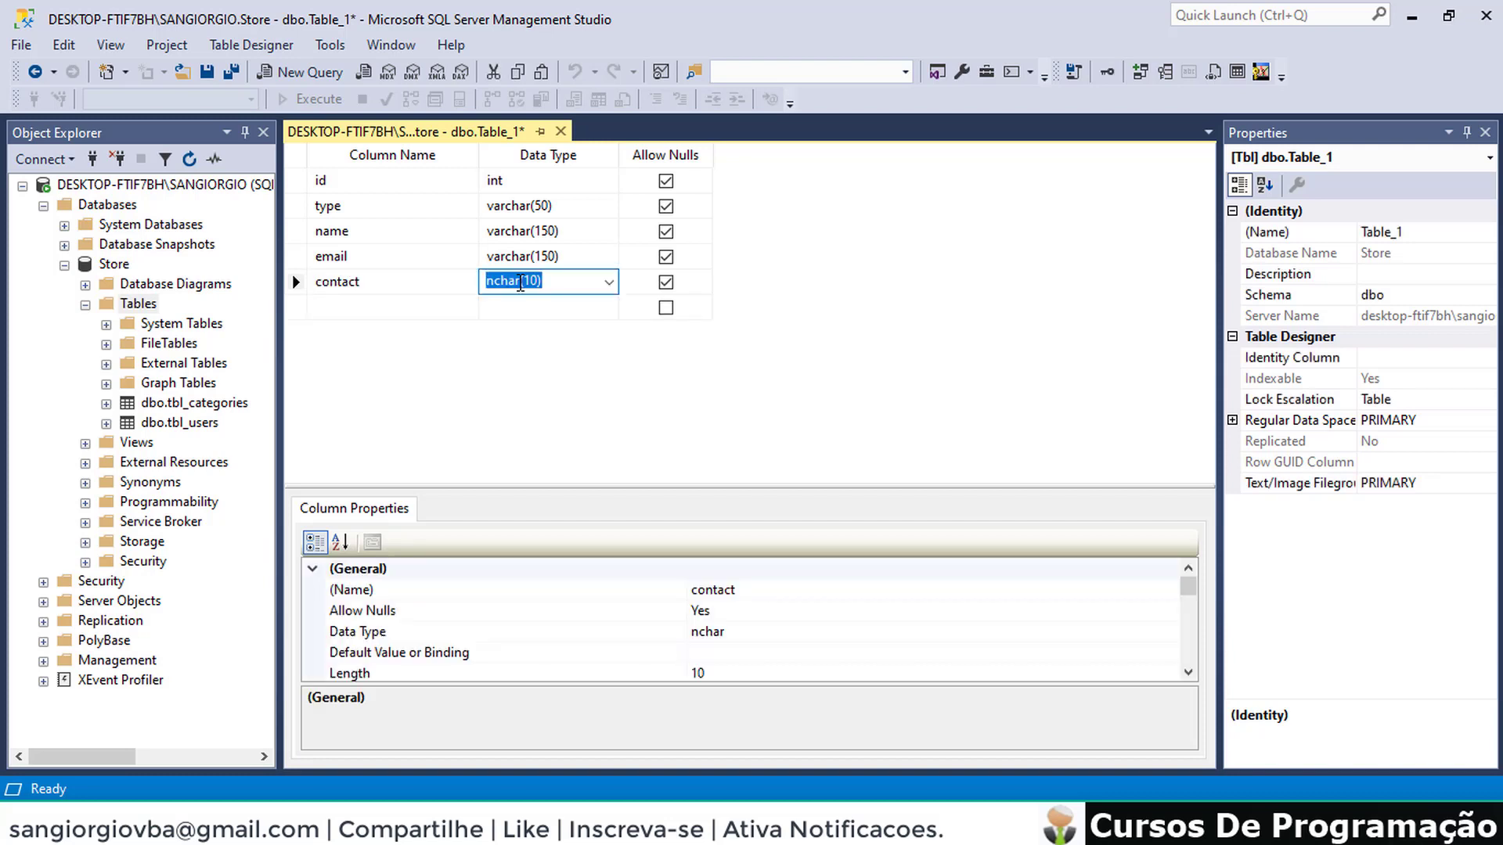
{"action": "type", "text": "varchar(50)"}
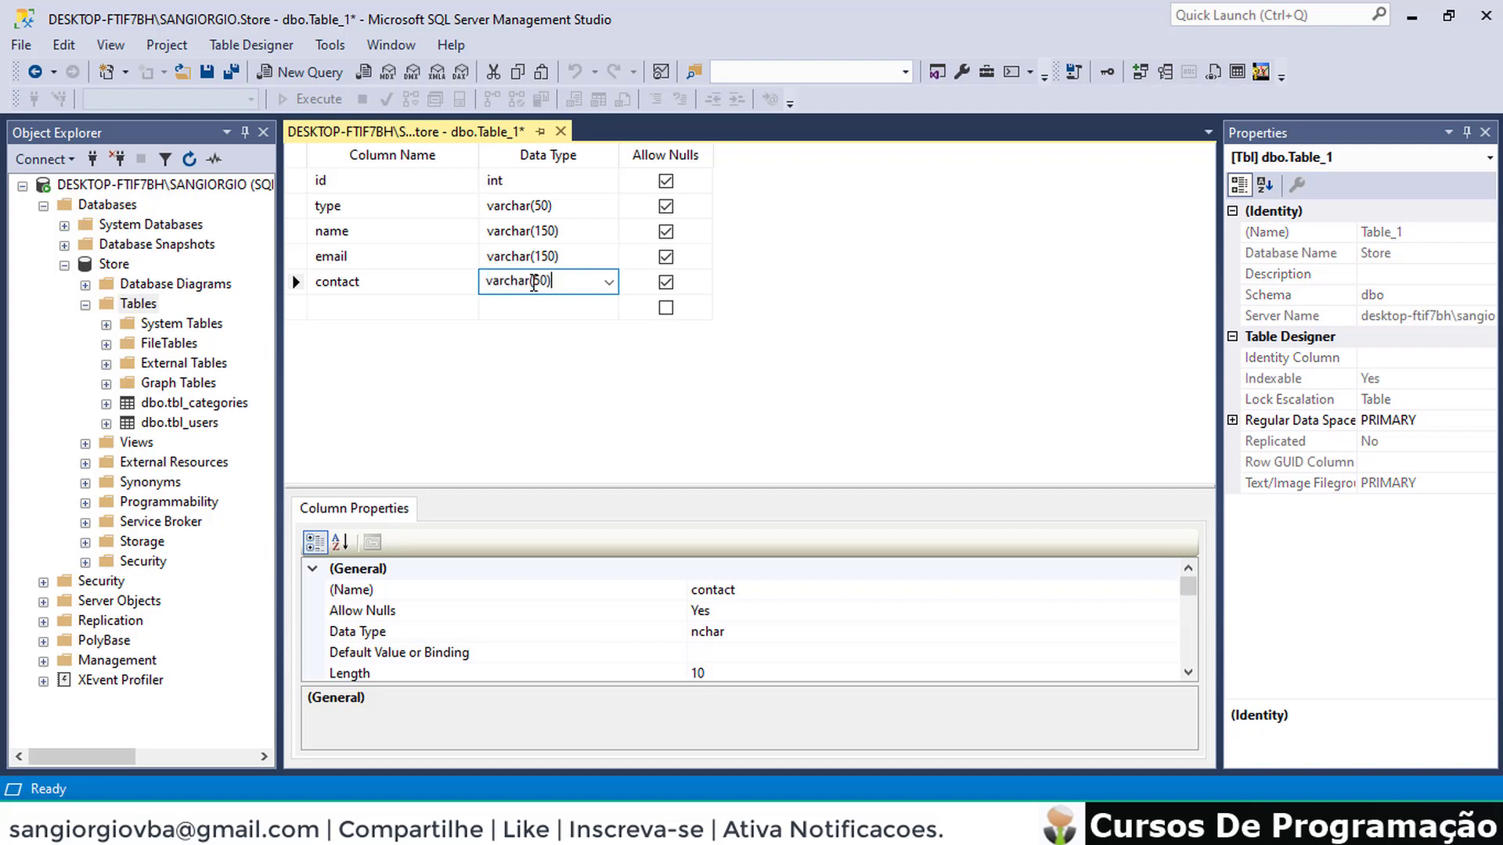
{"action": "double_click", "coordinate": [539, 282]}
{"action": "type", "text": "15"}
Add a column named address below contact with the data type text
{"action": "left_click", "coordinate": [342, 307]}
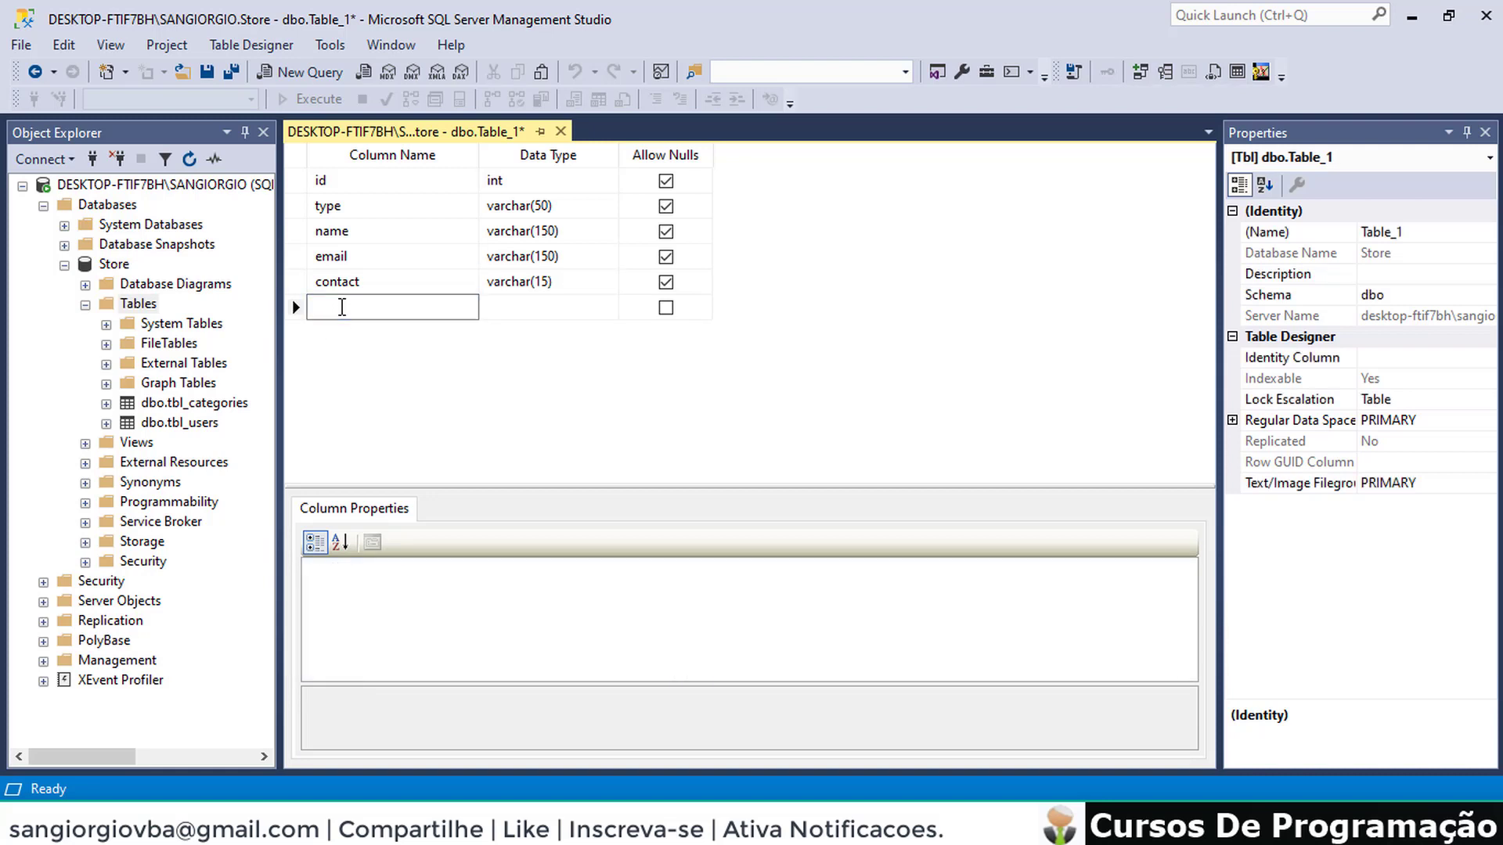
{"action": "type", "text": "add"}
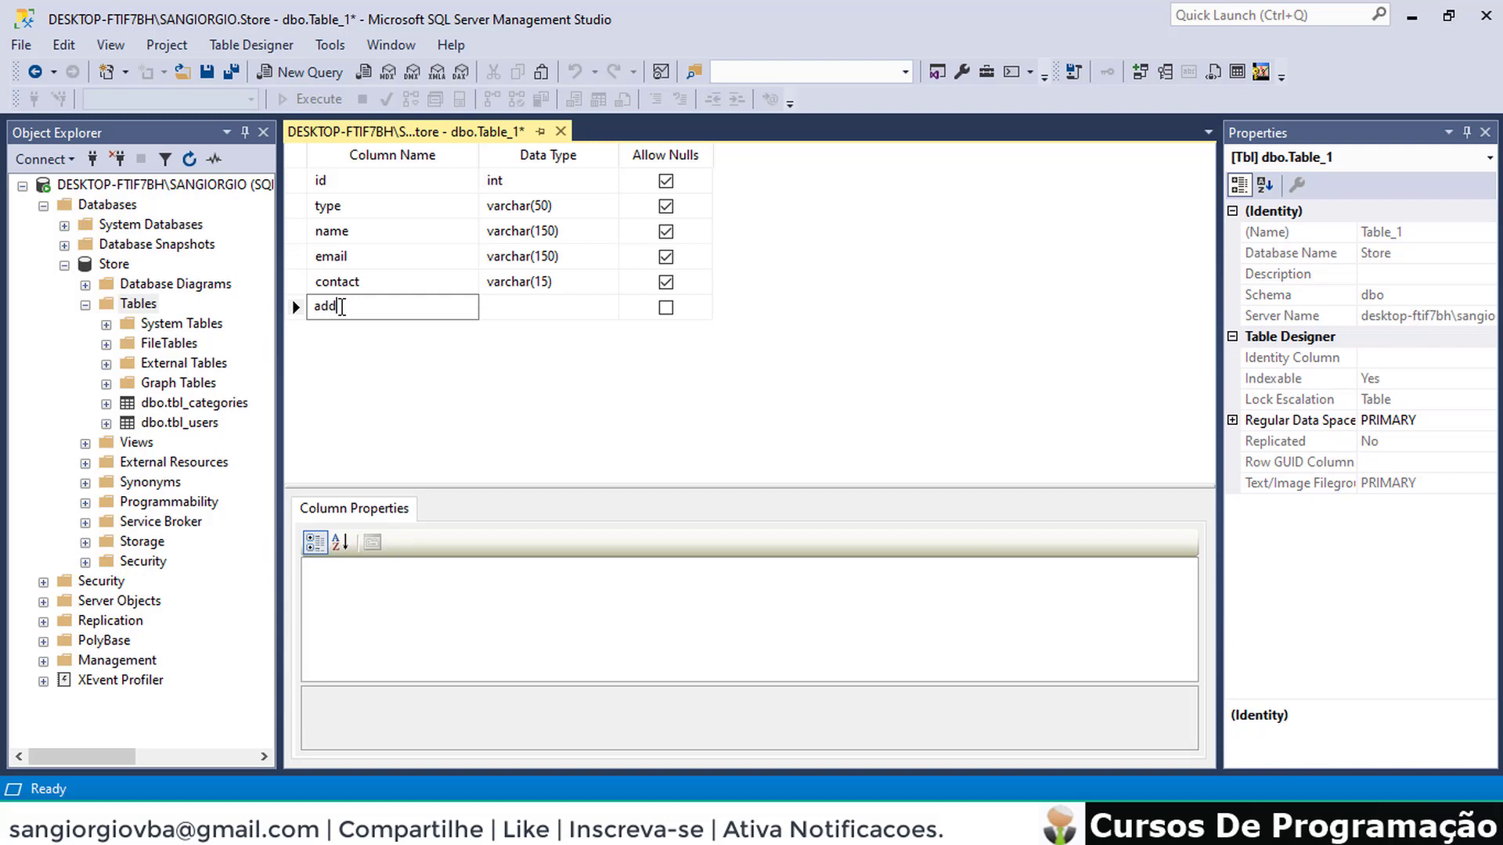
{"action": "type", "text": "ress"}
{"action": "left_click", "coordinate": [515, 308]}
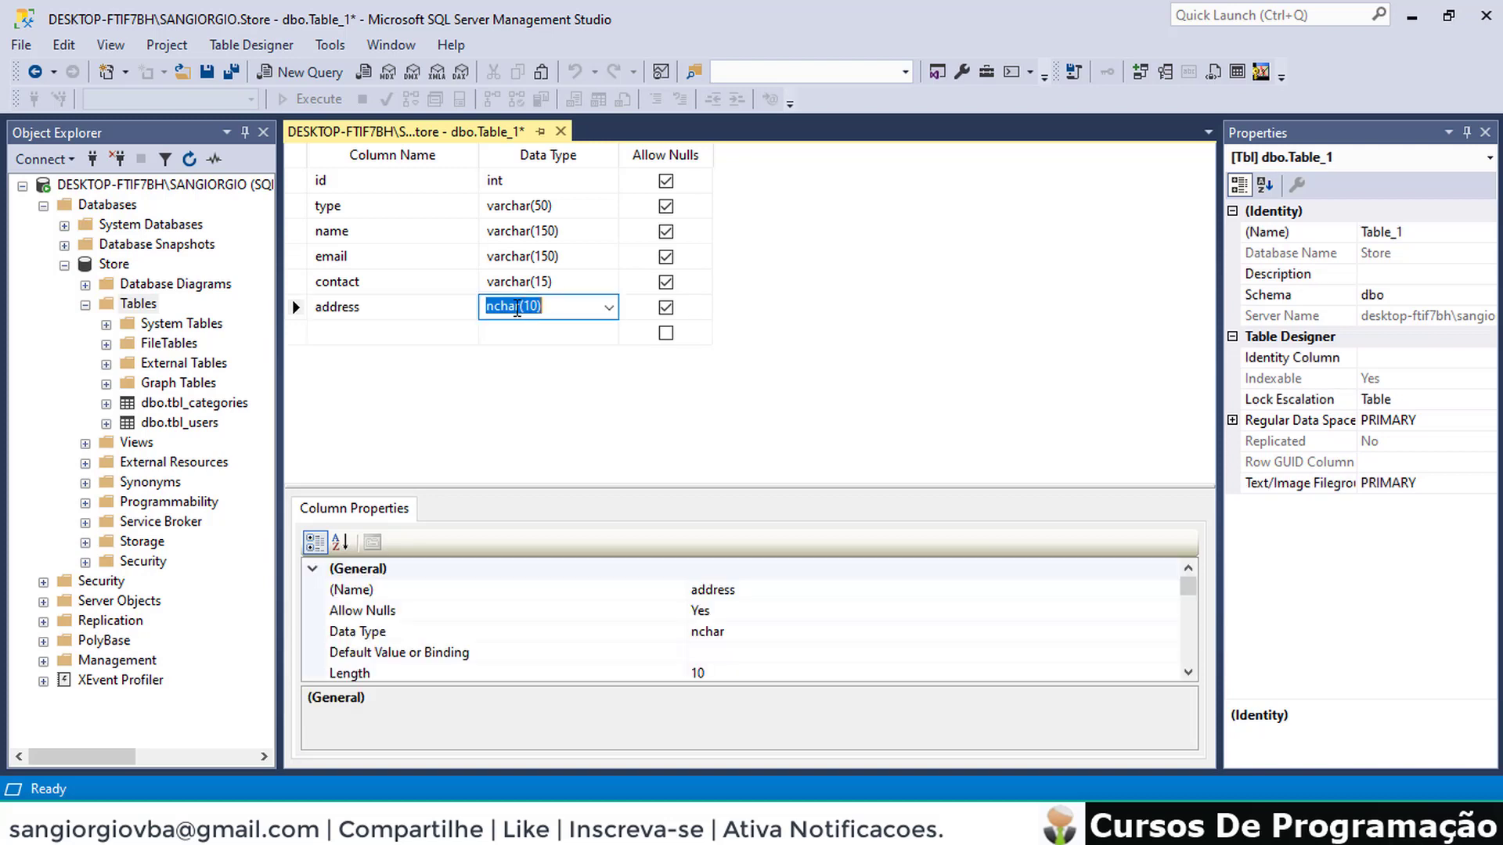
{"action": "type", "text": "text"}
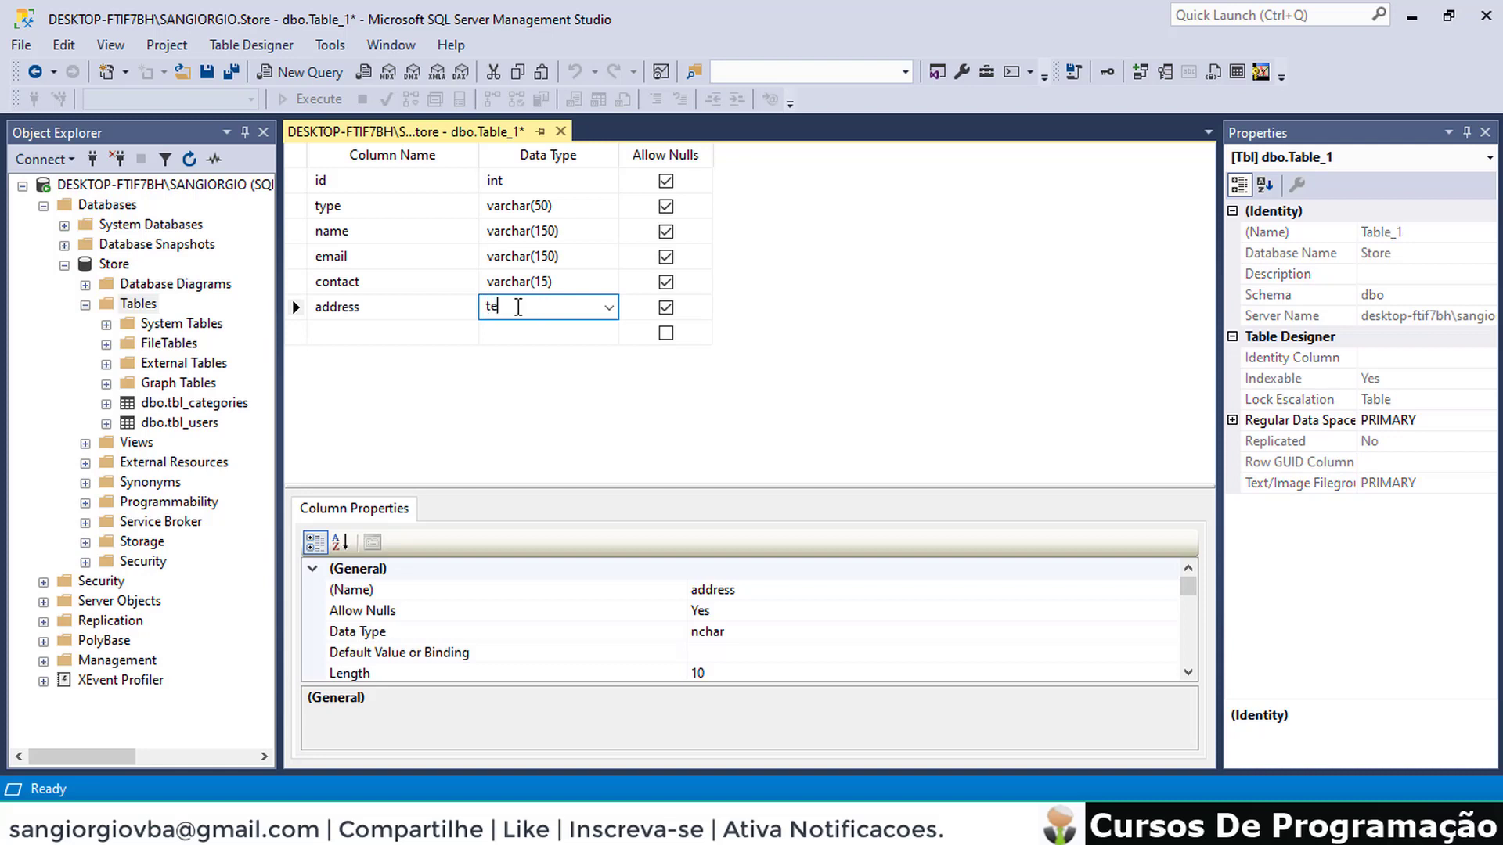
Add a column named added_date below address with the data type datetime
{"action": "left_click", "coordinate": [339, 334]}
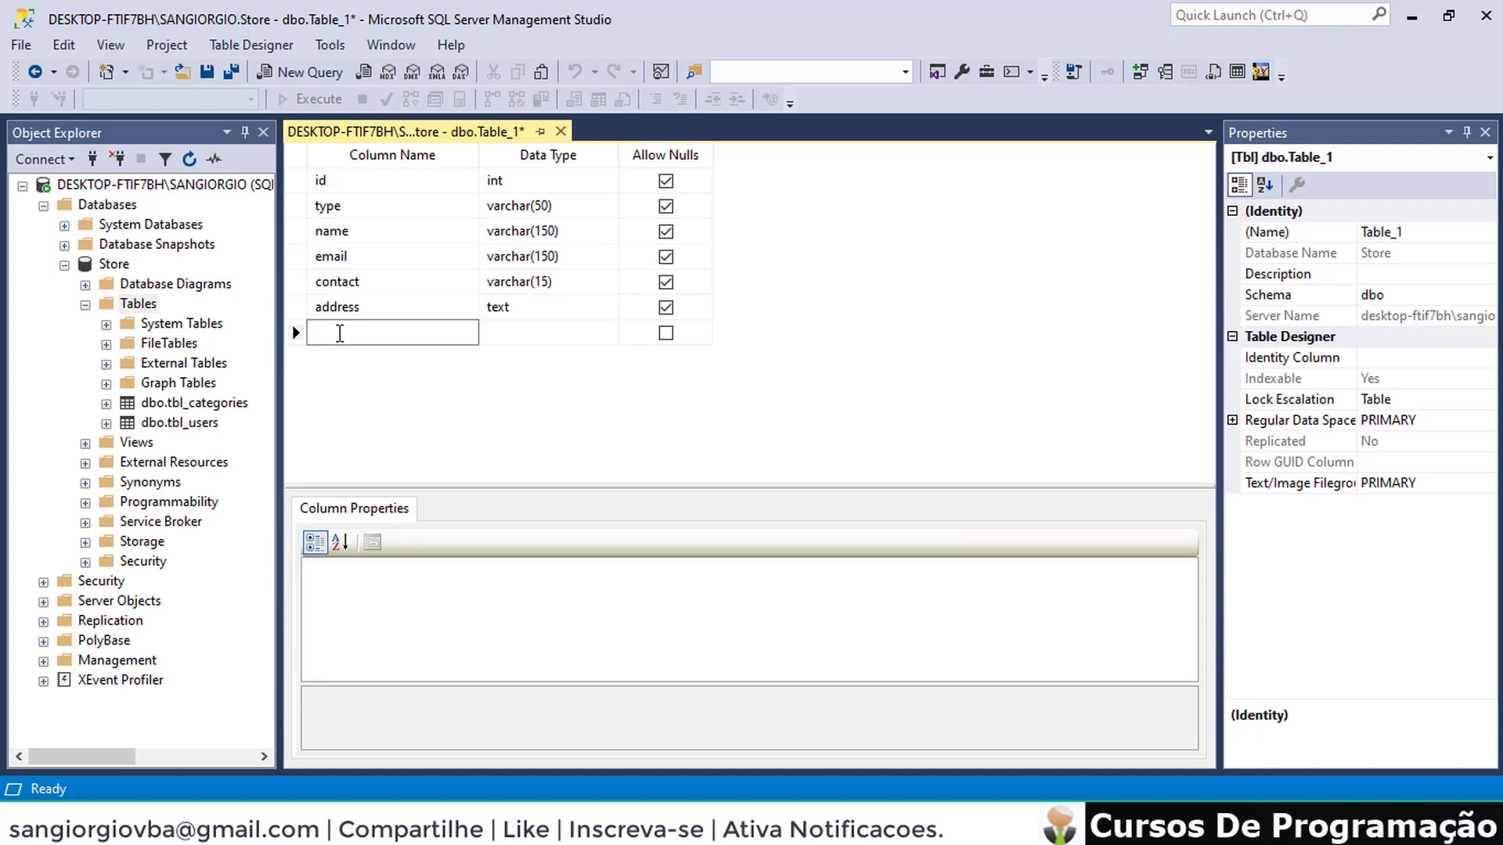
{"action": "type", "text": "added"}
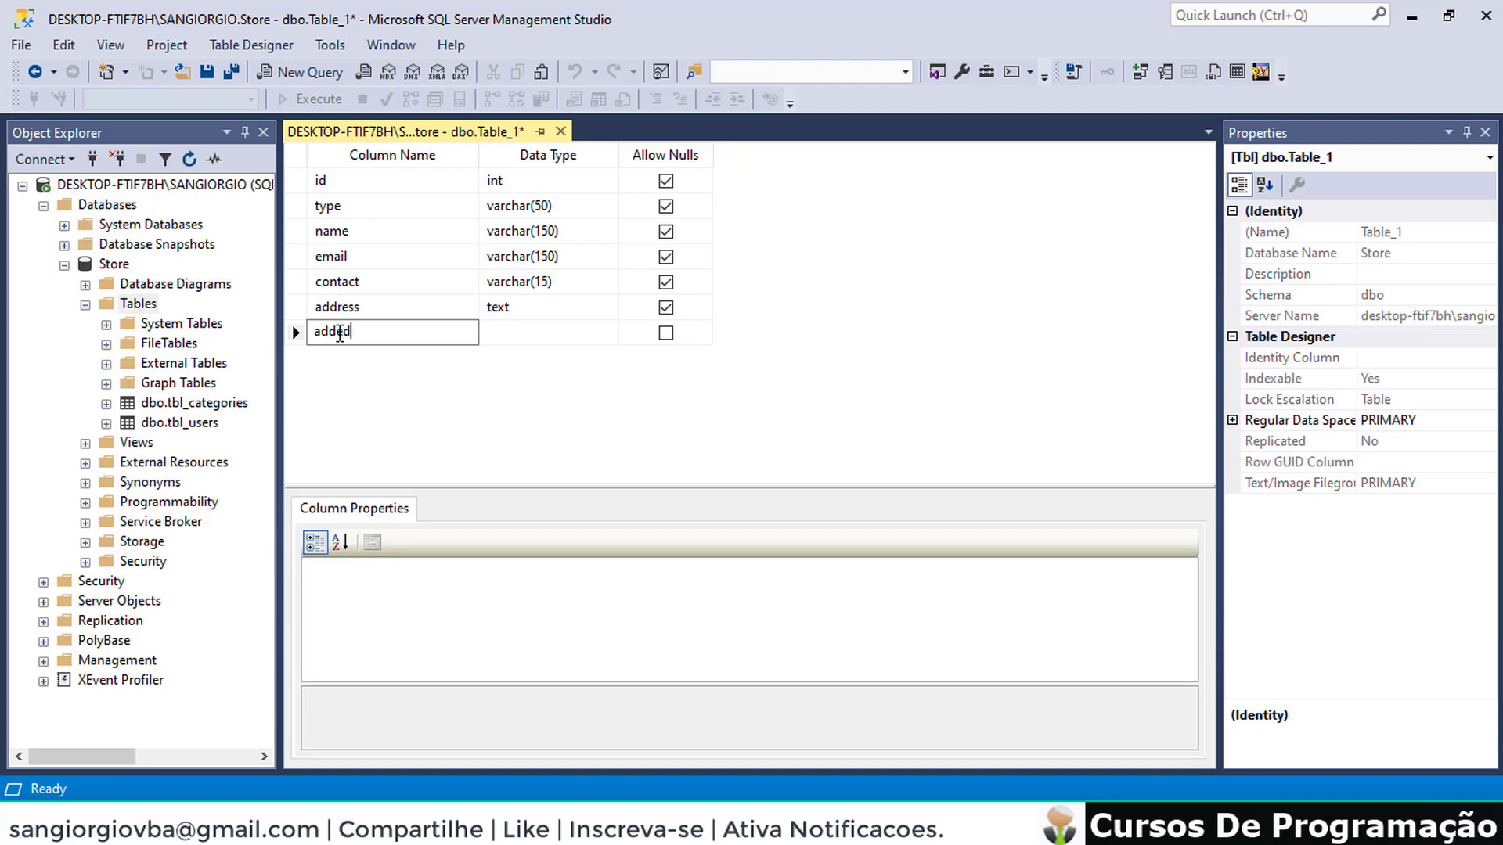
{"action": "type", "text": "_date"}
{"action": "left_click", "coordinate": [535, 333]}
{"action": "type", "text": "dat"}
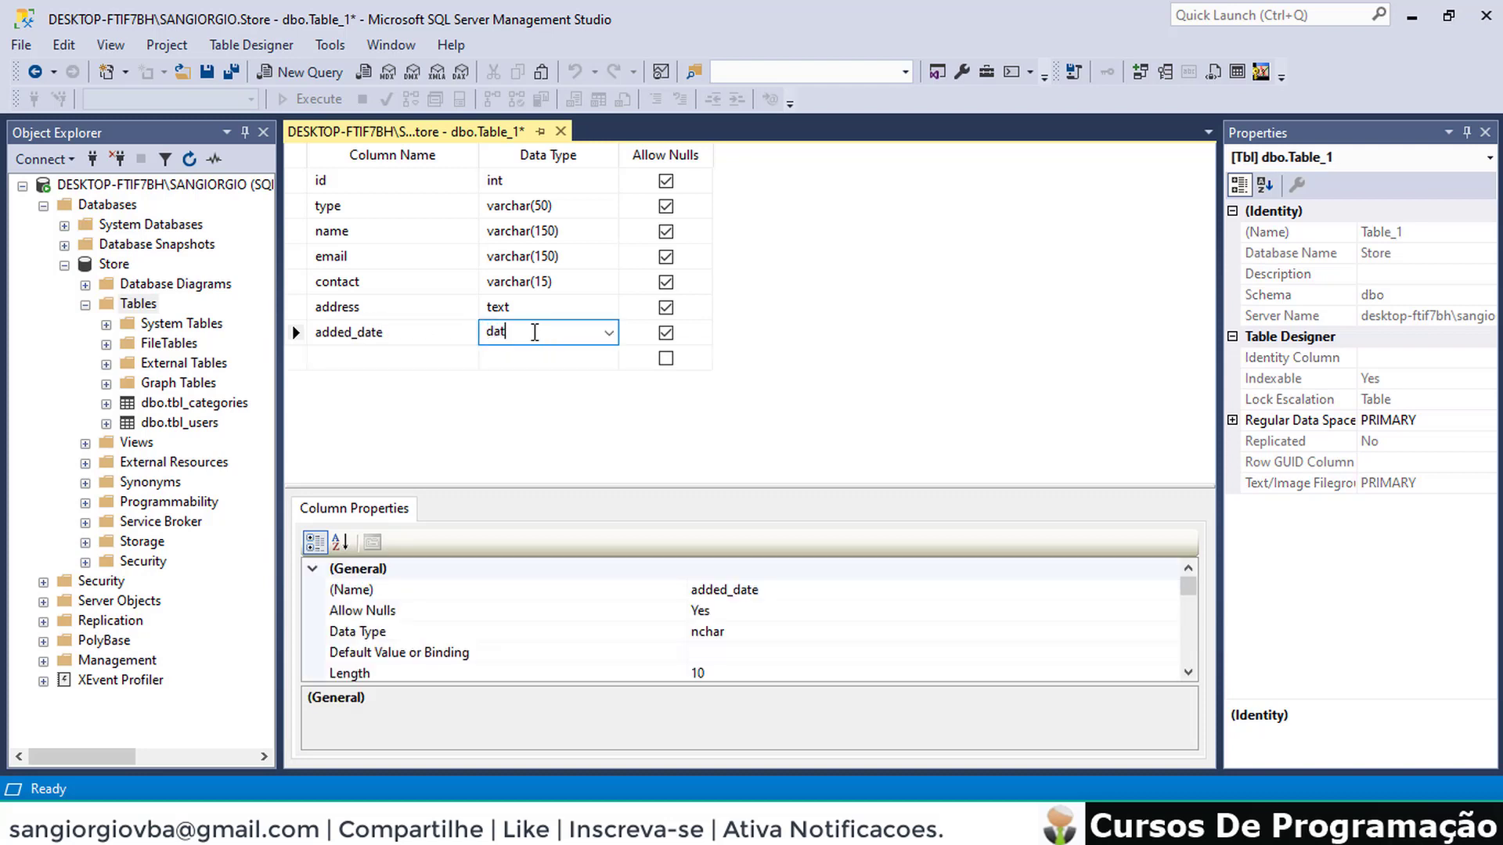
{"action": "left_click", "coordinate": [609, 333]}
{"action": "left_click", "coordinate": [558, 377]}
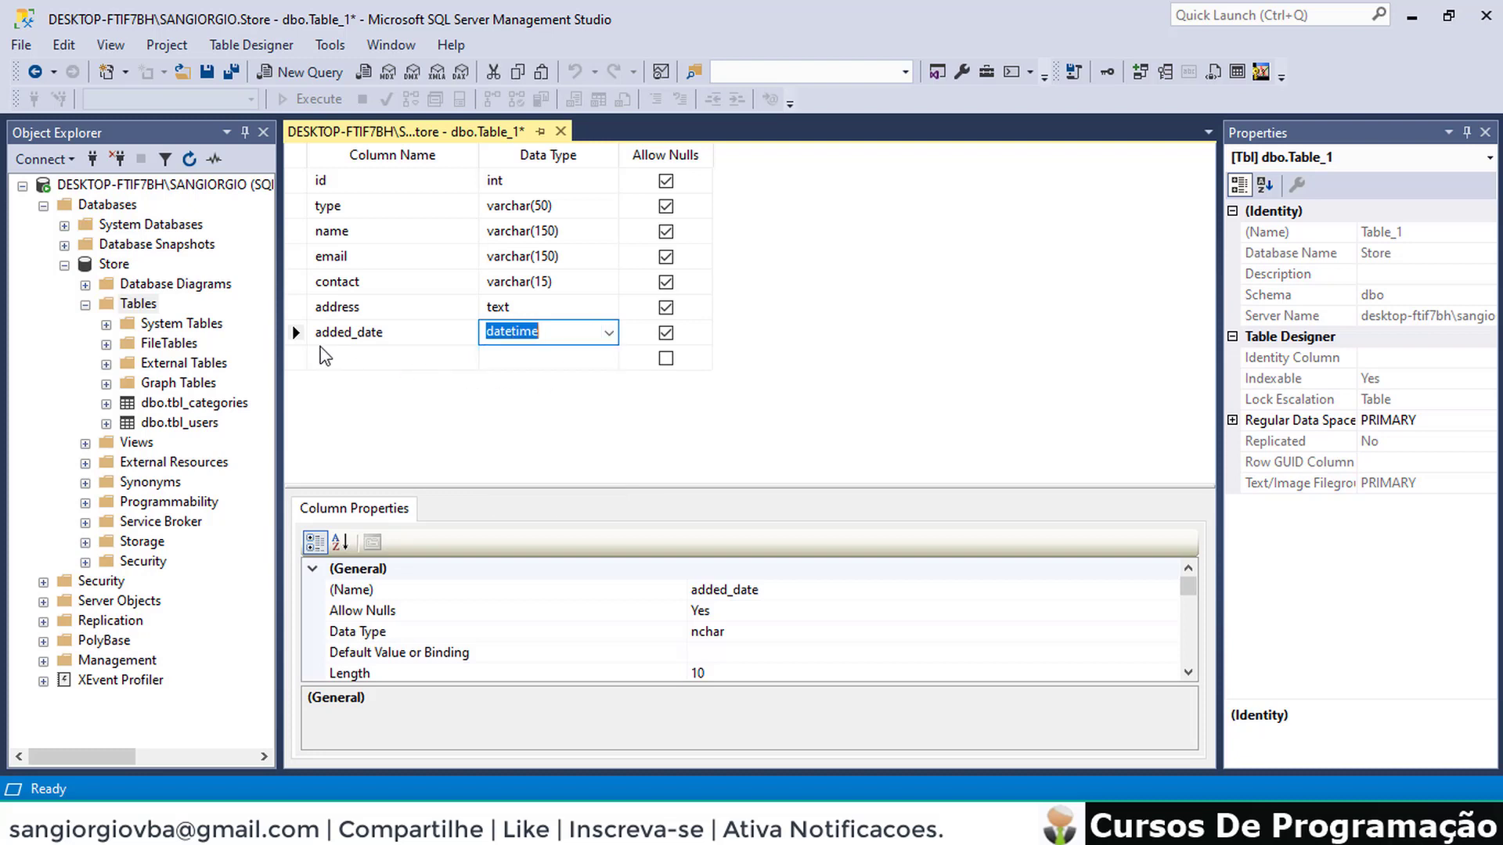
Add a column named added_by below added_date with the data type int
{"action": "left_click", "coordinate": [333, 360]}
{"action": "type", "text": "added"}
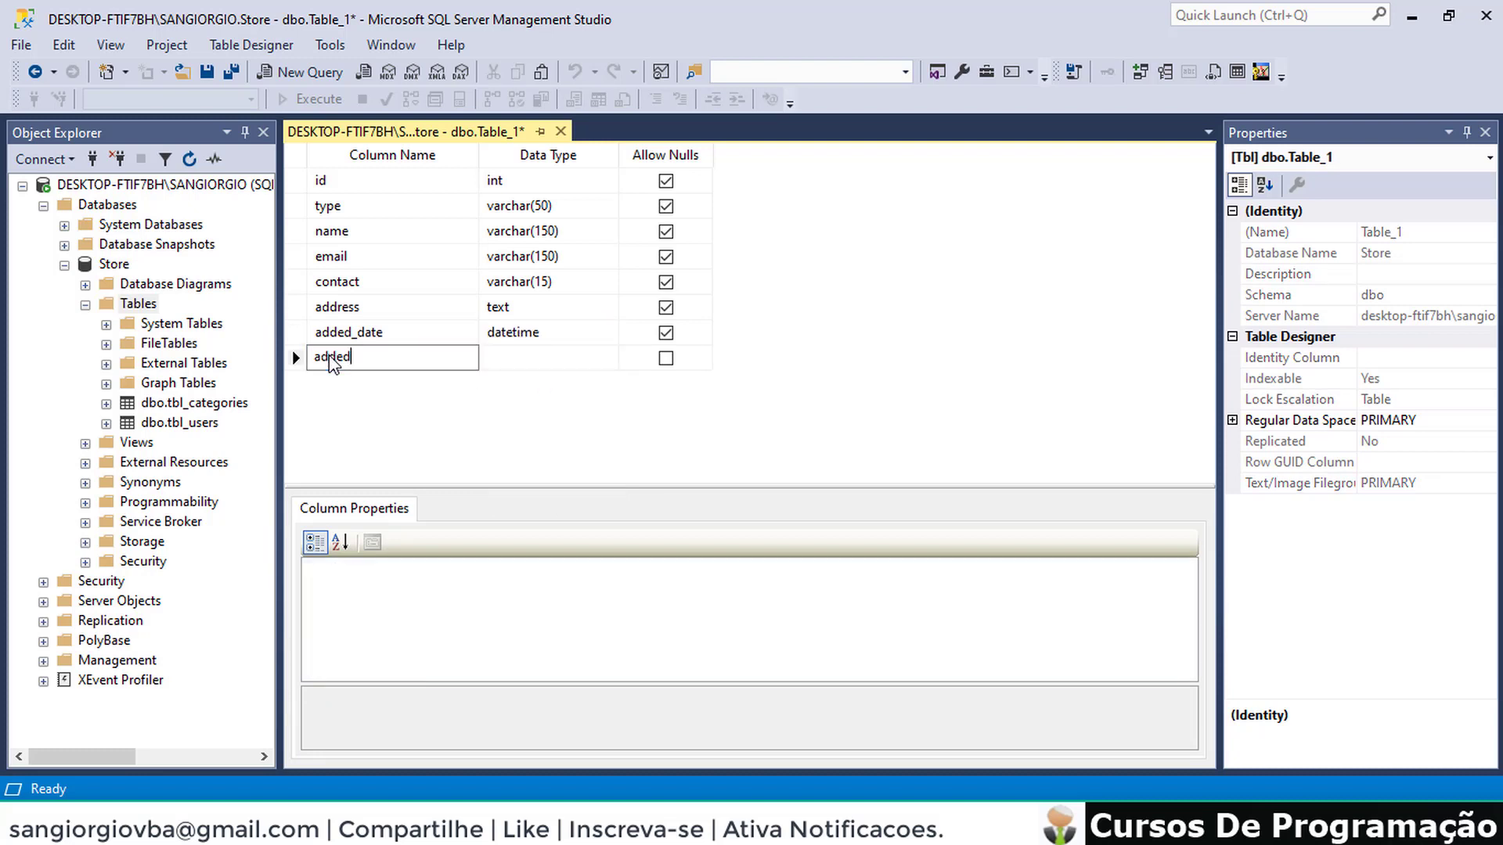
{"action": "type", "text": "_by"}
{"action": "left_click", "coordinate": [515, 357]}
{"action": "type", "text": "int"}
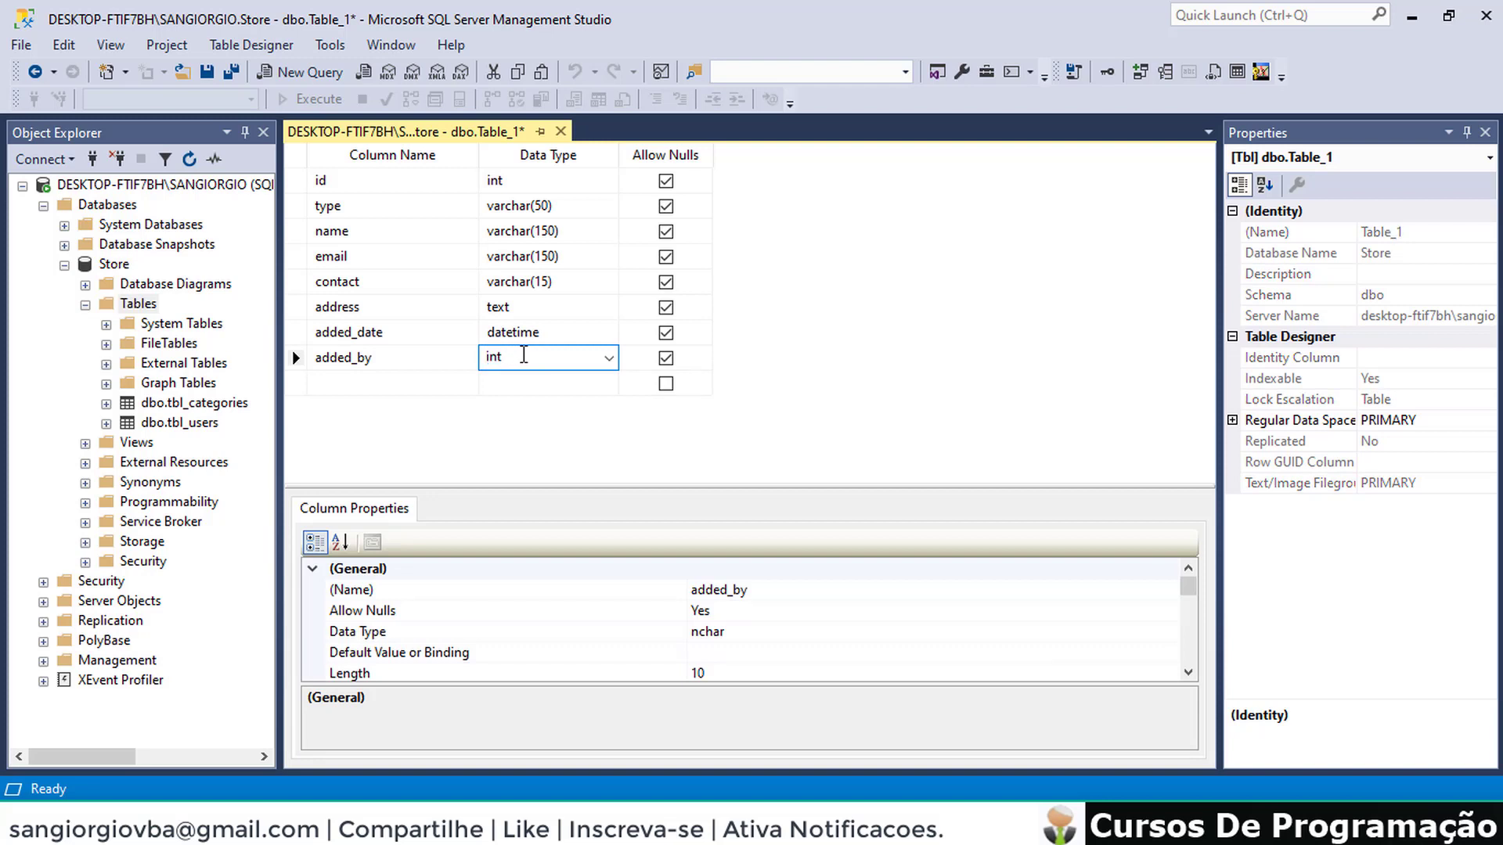
Set the id column as the table's primary key
{"action": "left_click", "coordinate": [297, 181]}
{"action": "right_click", "coordinate": [296, 181]}
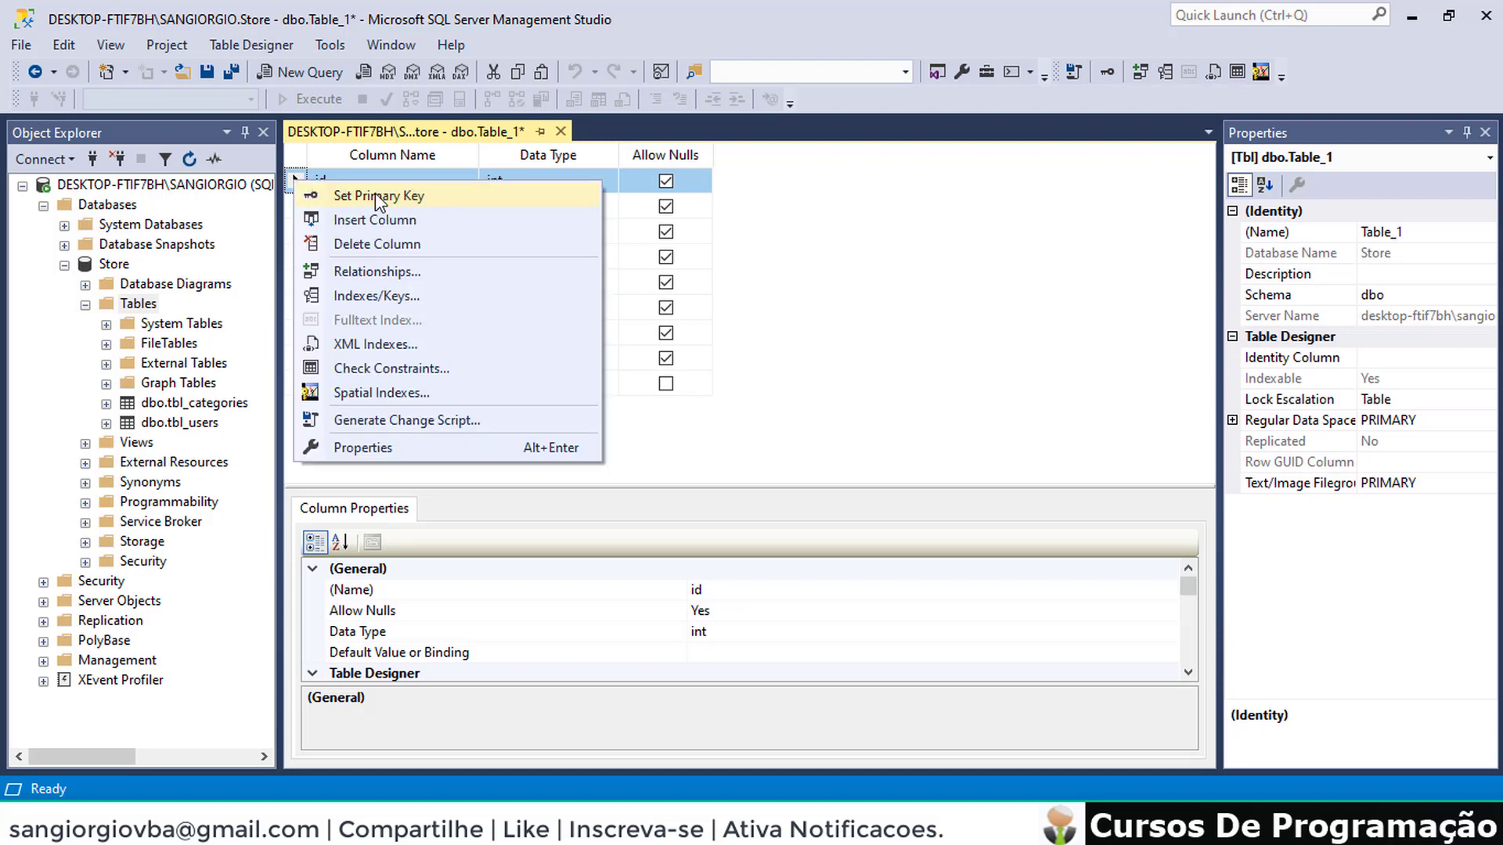
{"action": "left_click", "coordinate": [374, 196]}
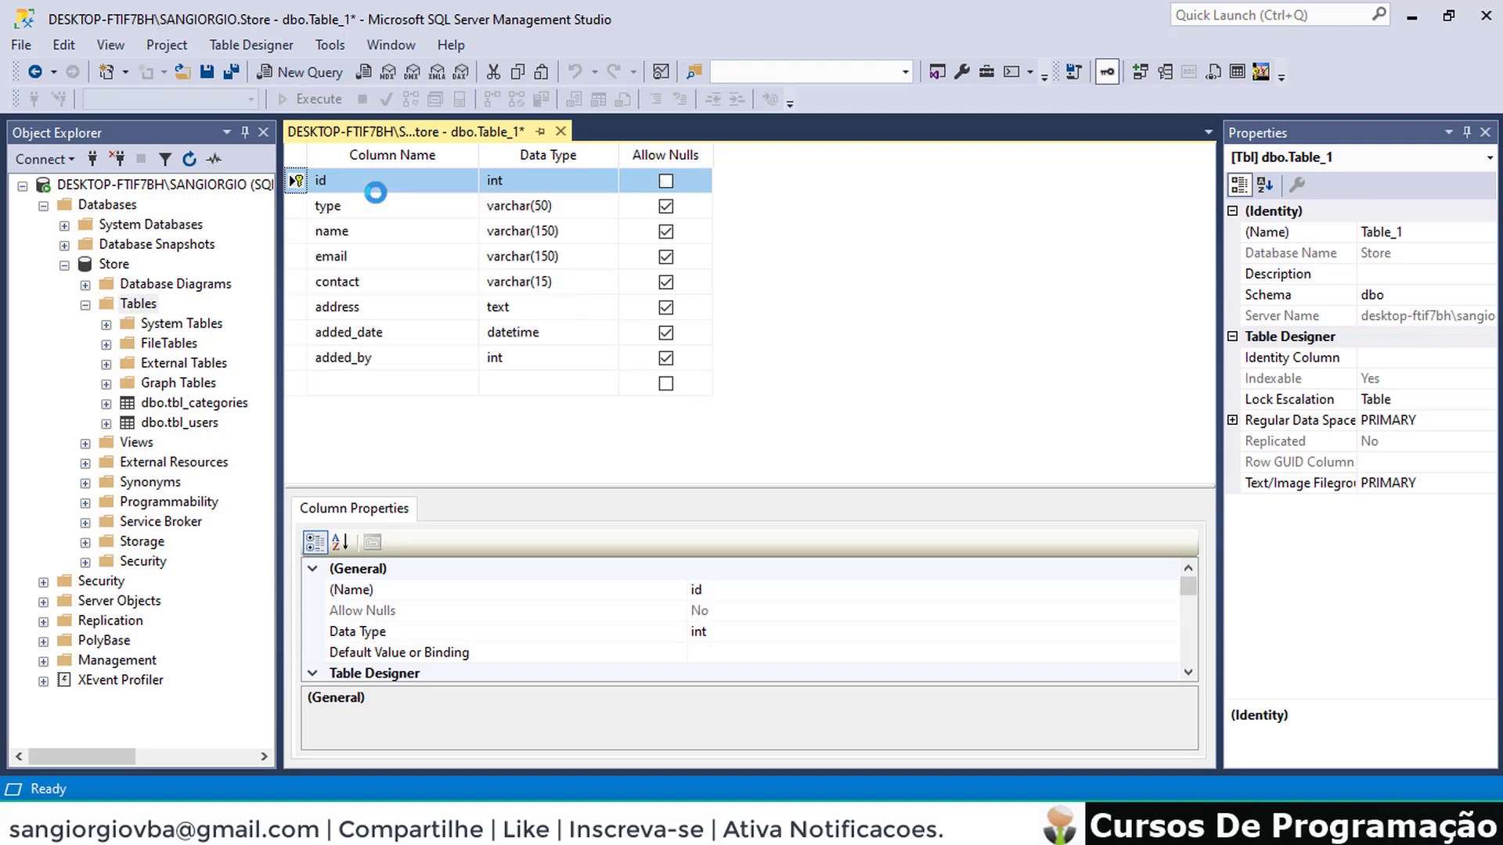
Make the id column an identity column by setting Is Identity to Yes in its Identity Specification
{"action": "scroll", "coordinate": [429, 625], "scroll_direction": "down", "scroll_amount": 1}
{"action": "scroll", "coordinate": [429, 625], "scroll_direction": "down", "scroll_amount": 2}
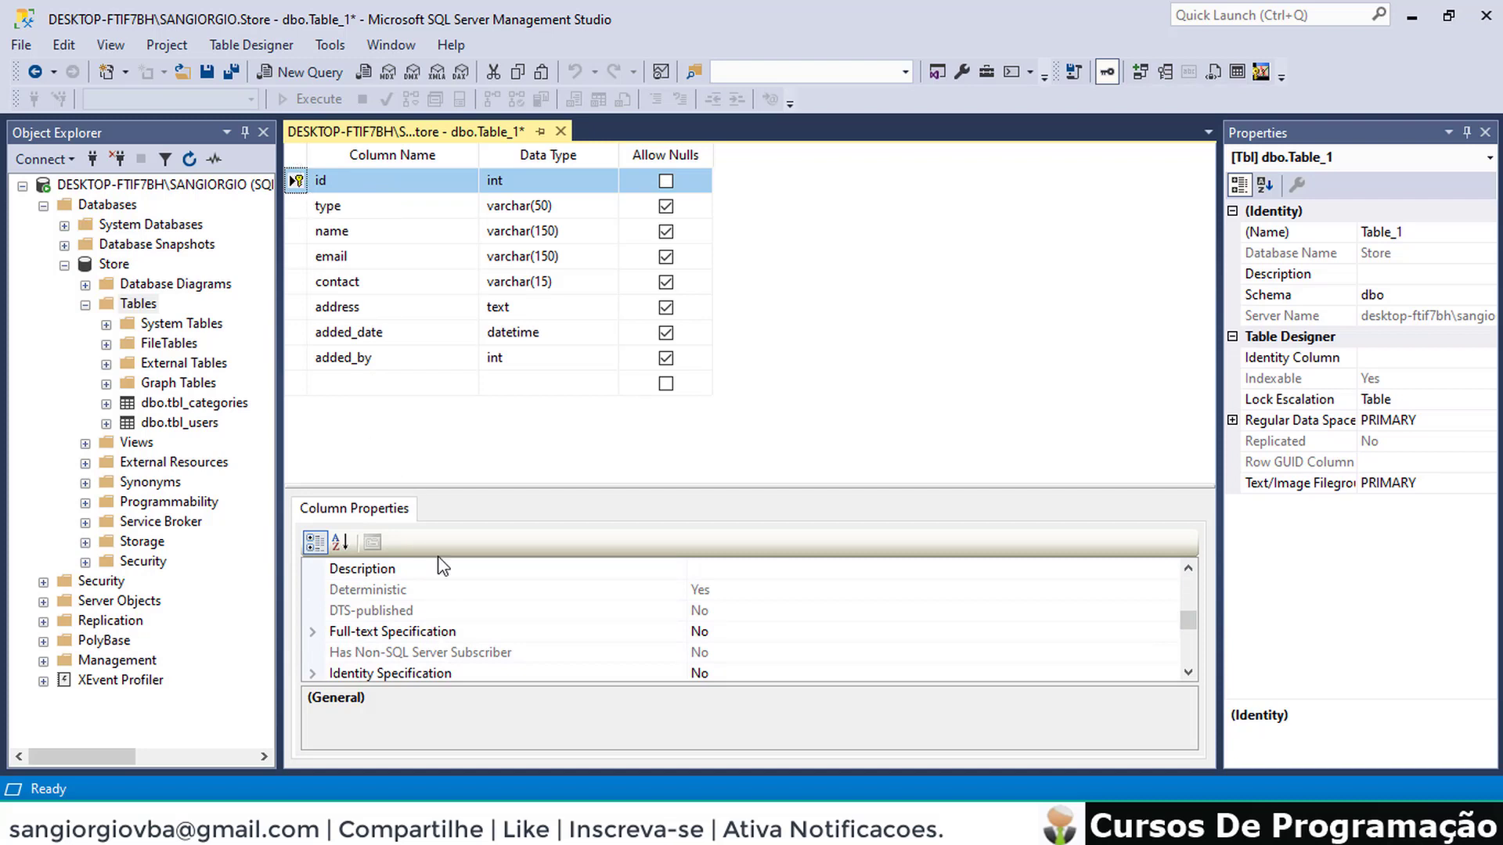
{"action": "scroll", "coordinate": [435, 637], "scroll_direction": "down", "scroll_amount": 1}
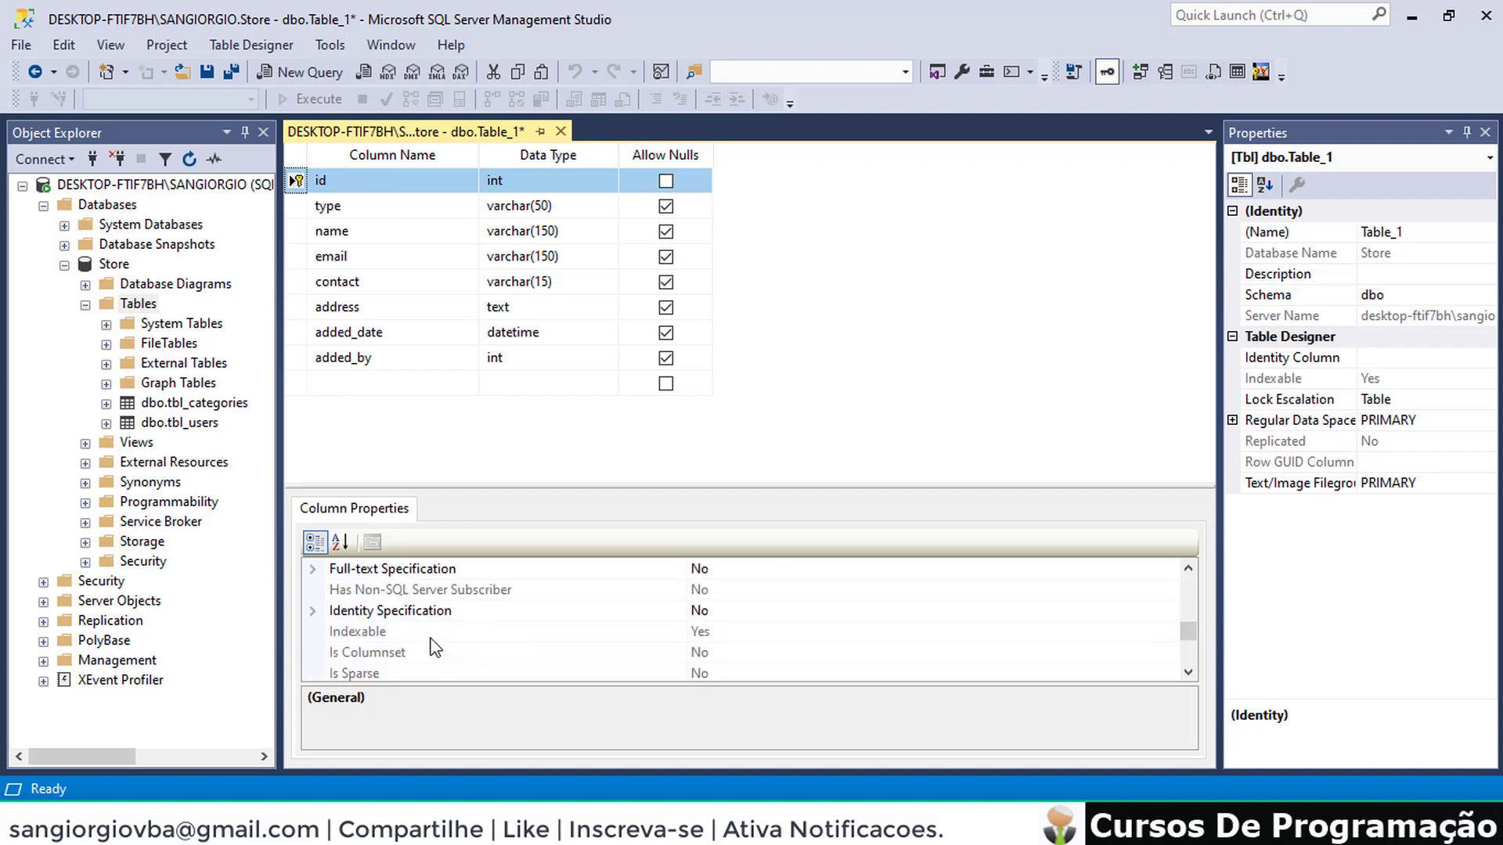
{"action": "double_click", "coordinate": [368, 612]}
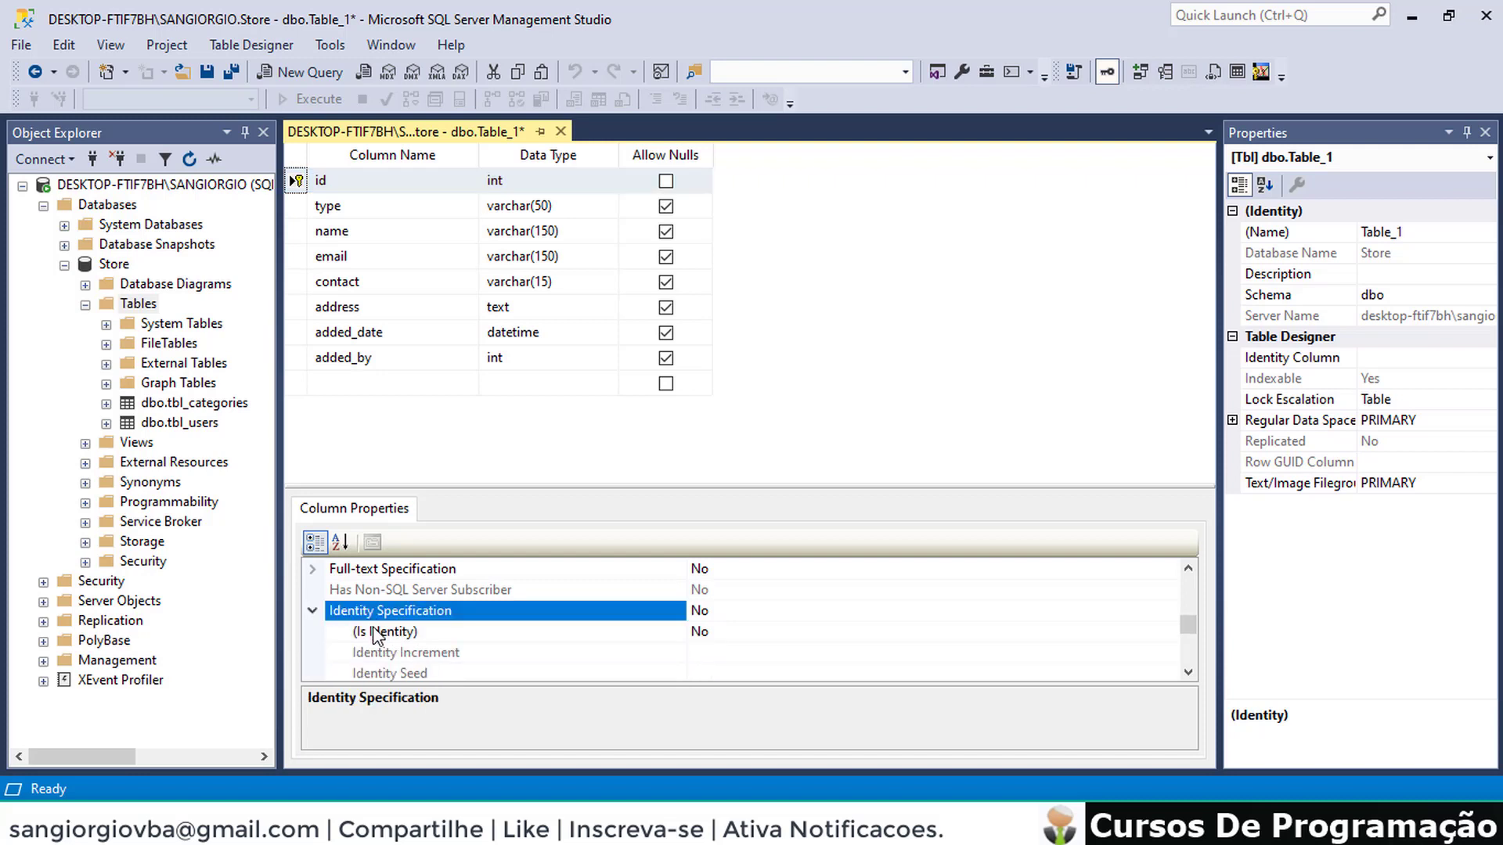
{"action": "double_click", "coordinate": [373, 630]}
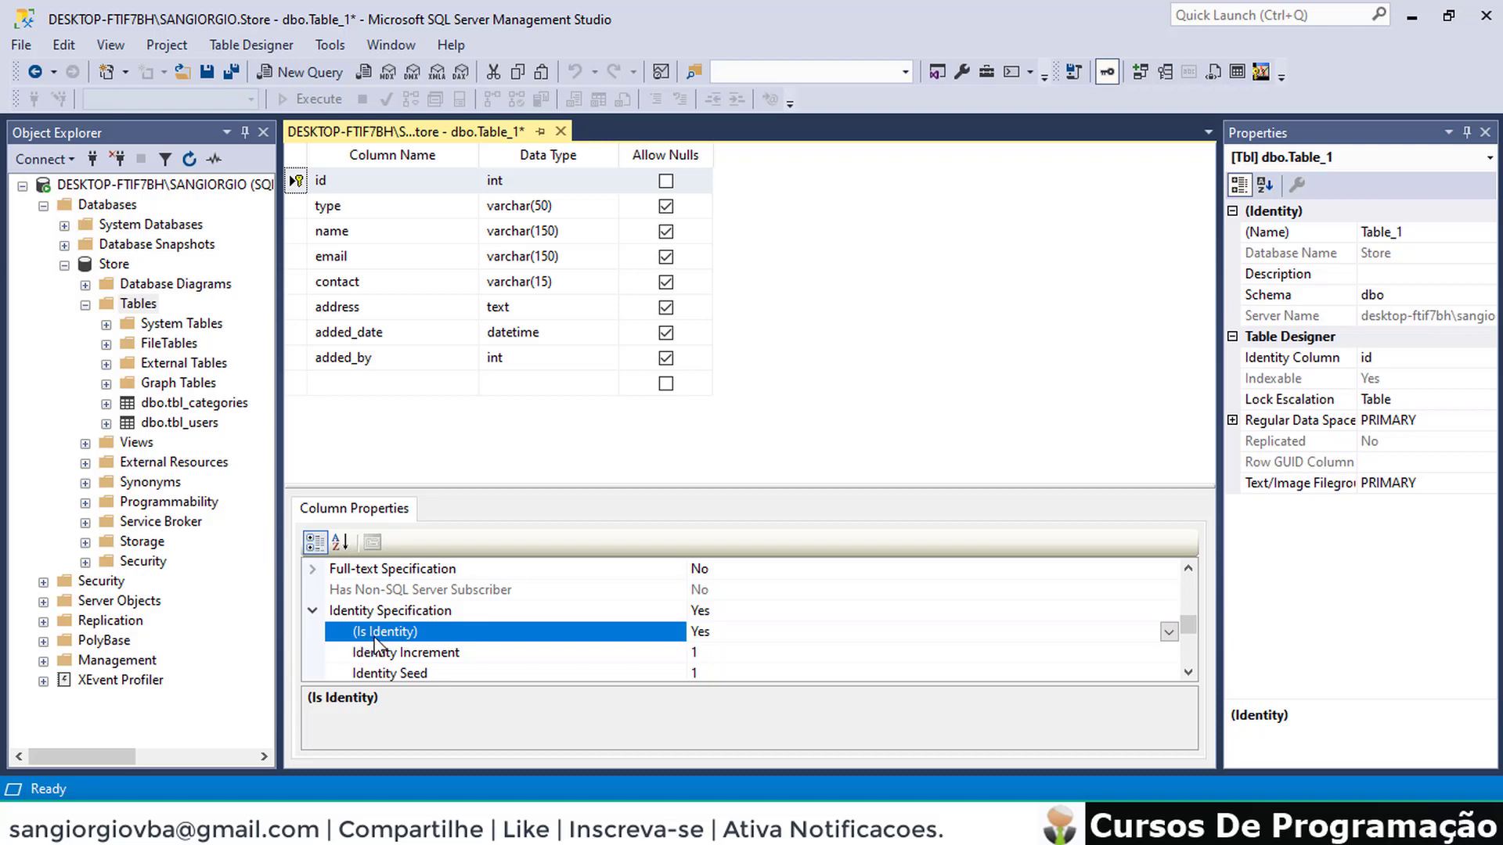
Close the table design and save the table under the name tbl_dea_cust
{"action": "left_click", "coordinate": [561, 131]}
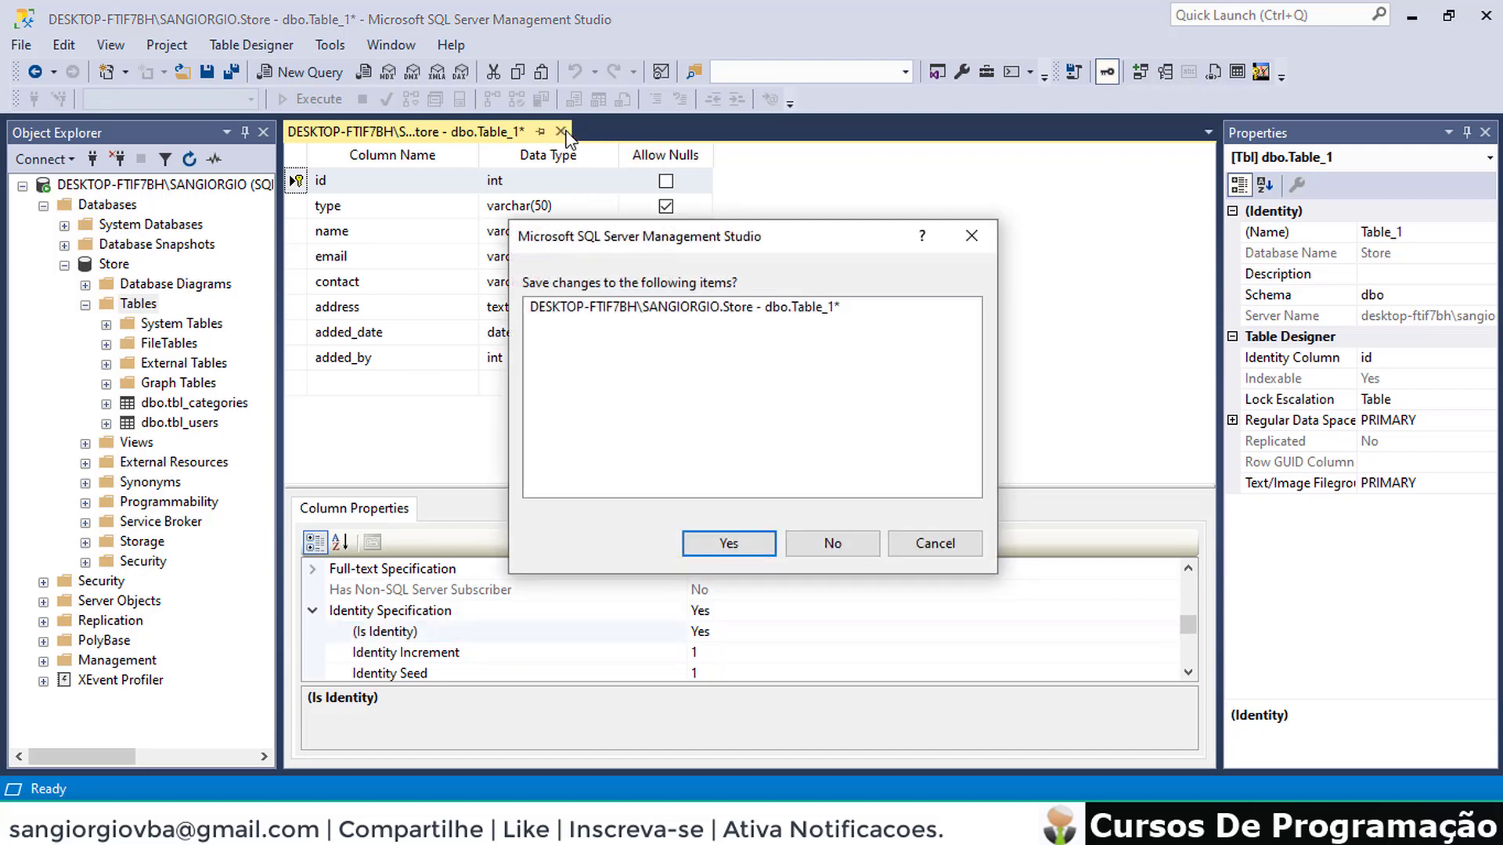
{"action": "left_click", "coordinate": [729, 545]}
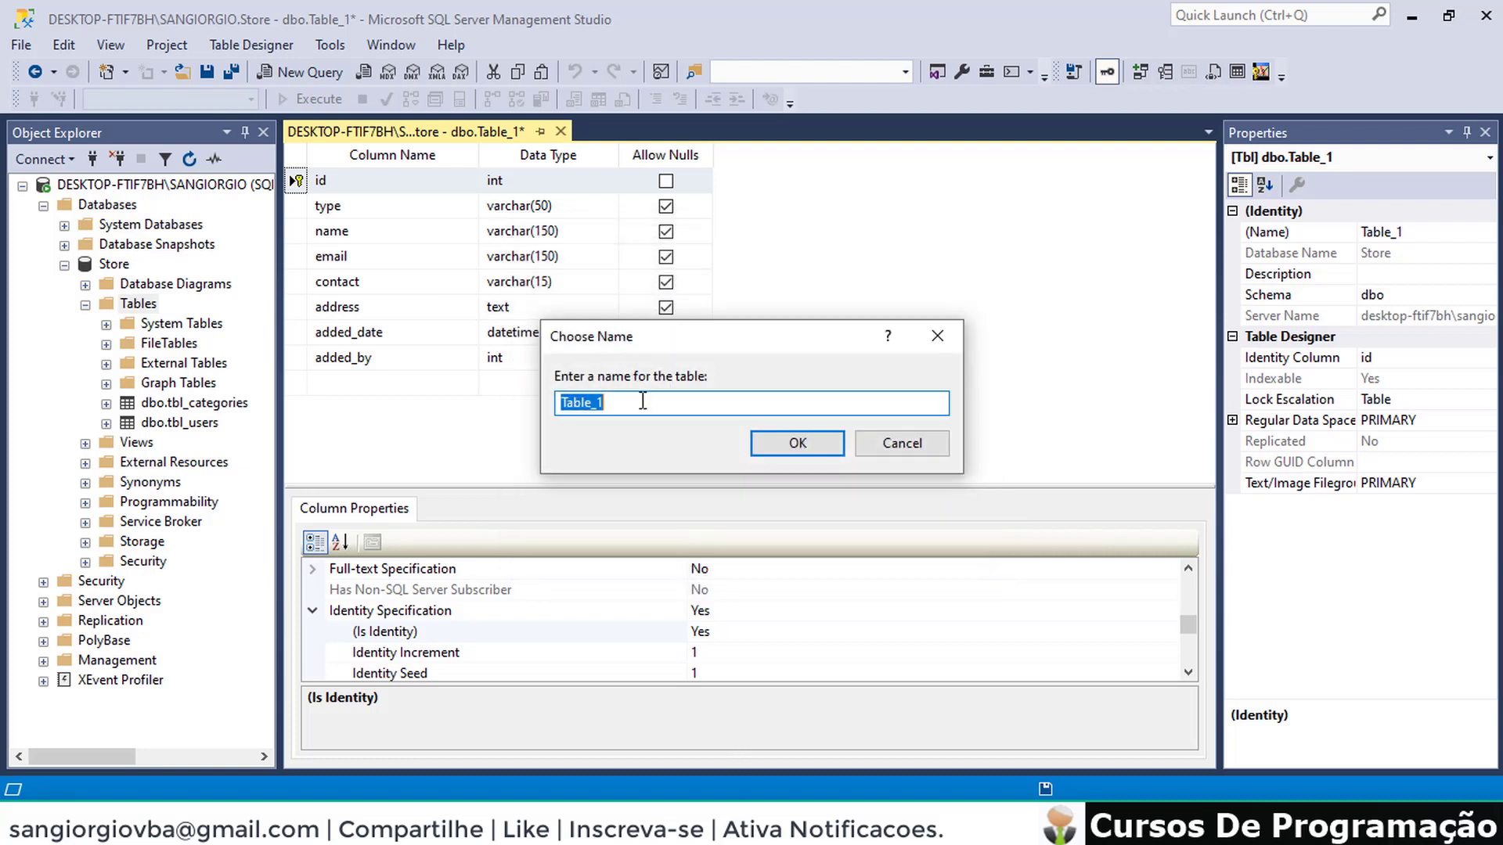
{"action": "type", "text": "tbl_dea_cust"}
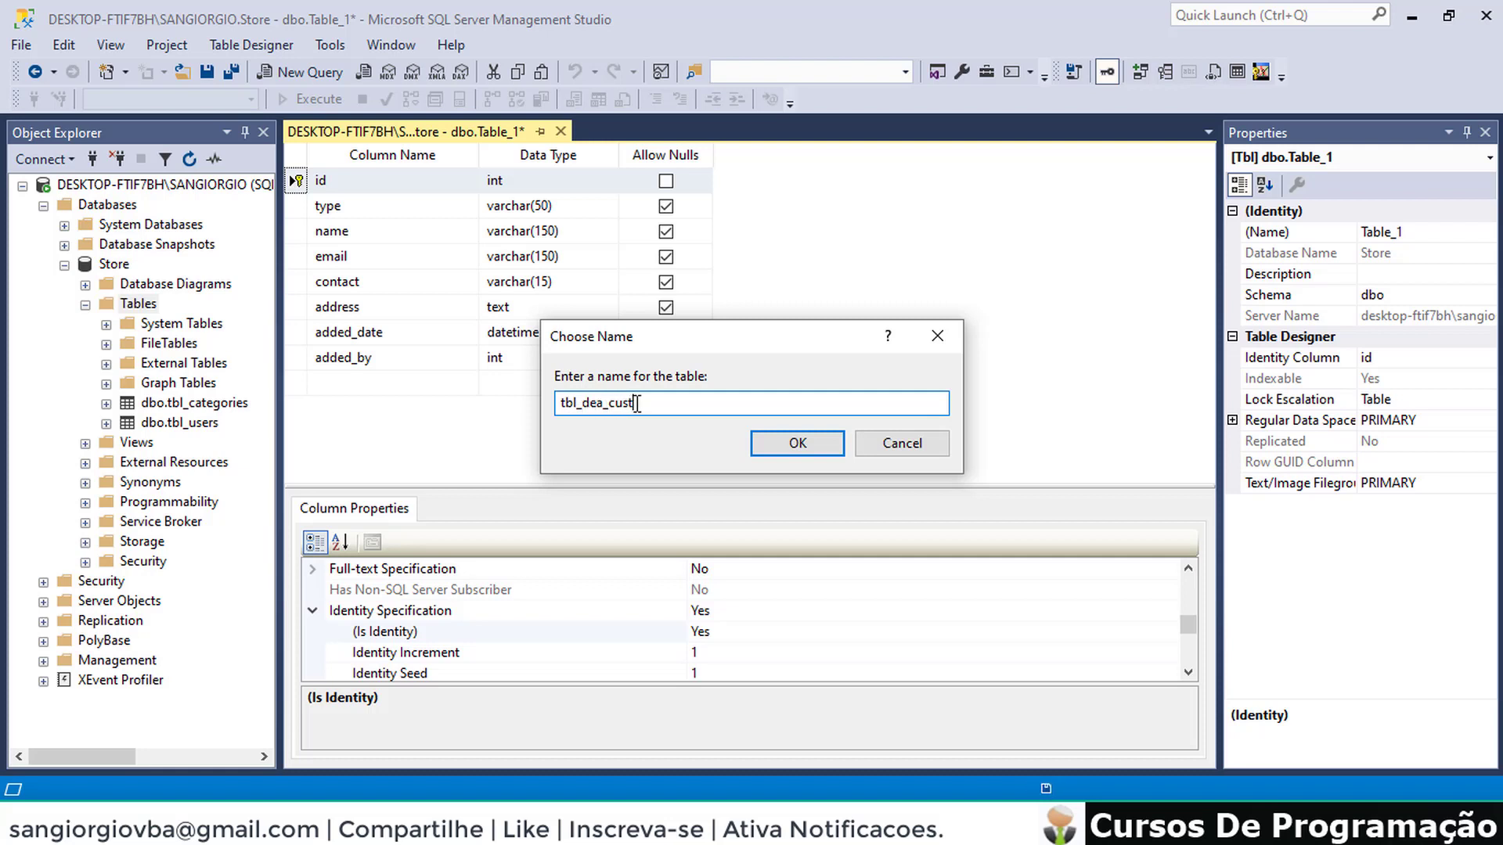
{"action": "left_click", "coordinate": [812, 439]}
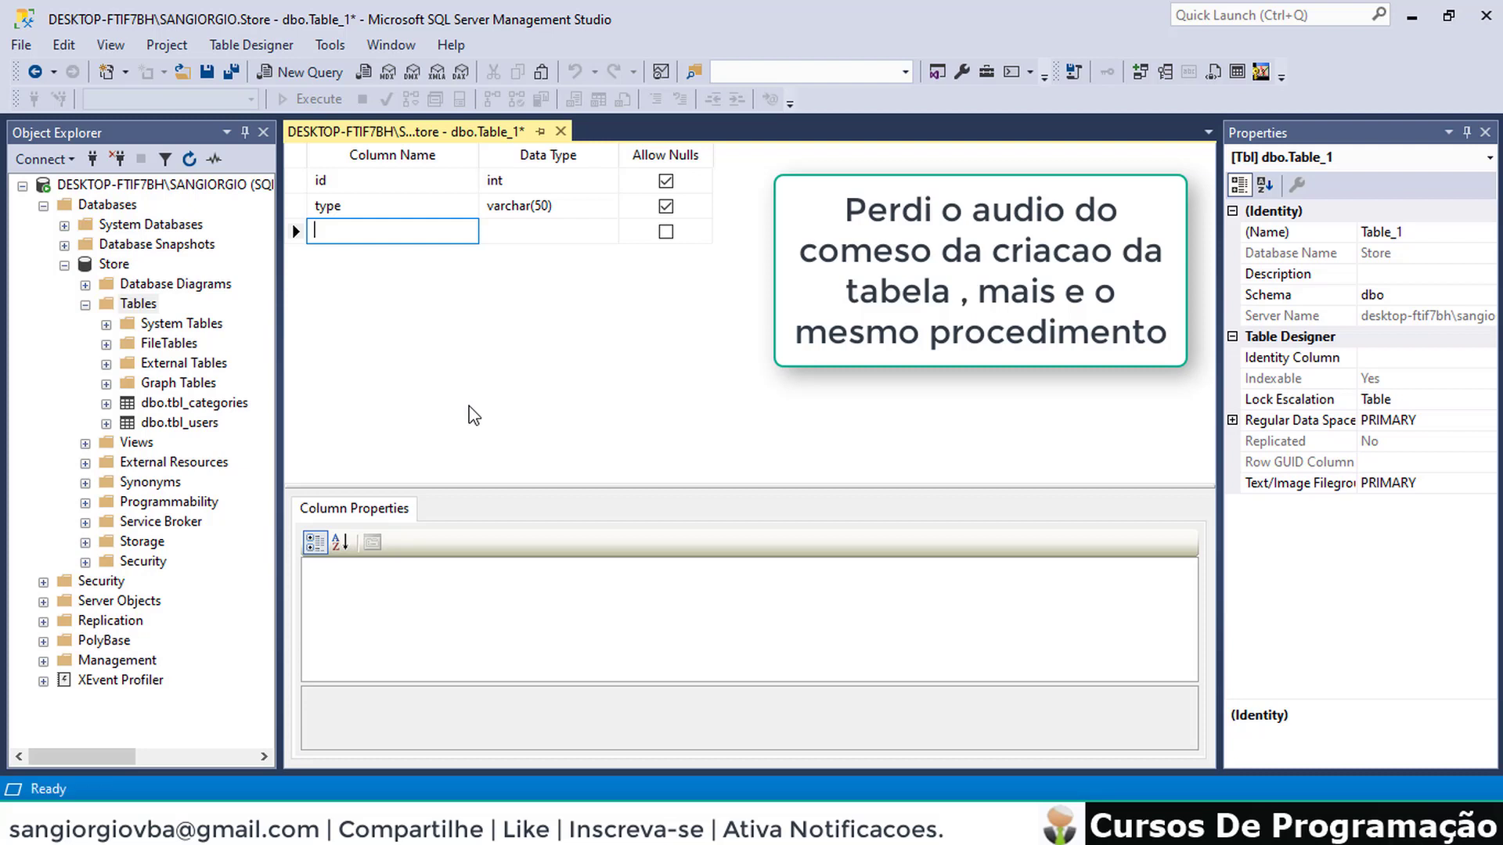
In the new table, add a column named dea_cust_id below type with the data type int
{"action": "type", "text": "dea"}
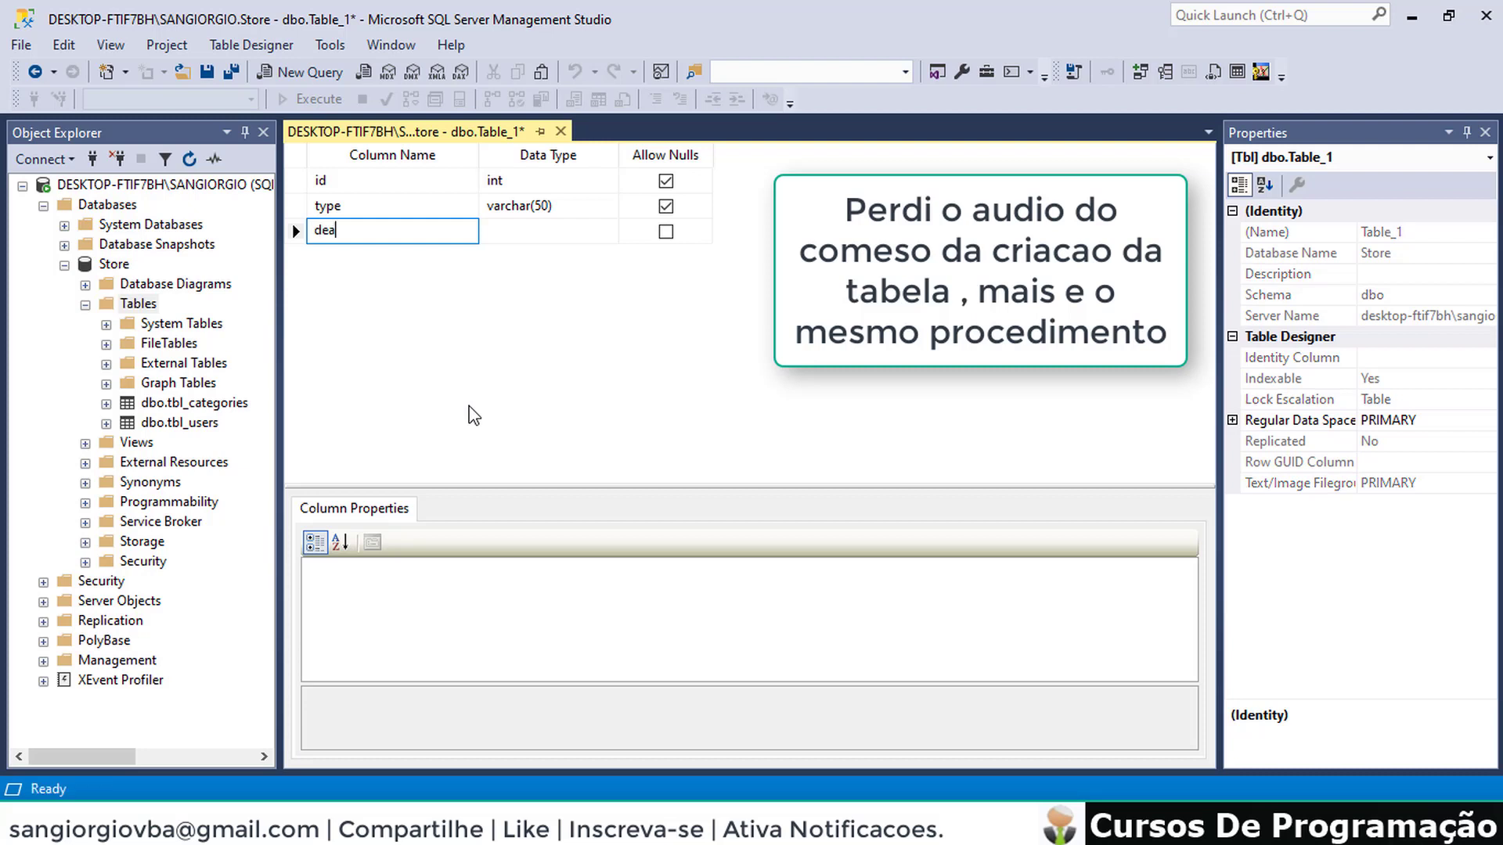
{"action": "type", "text": "_"}
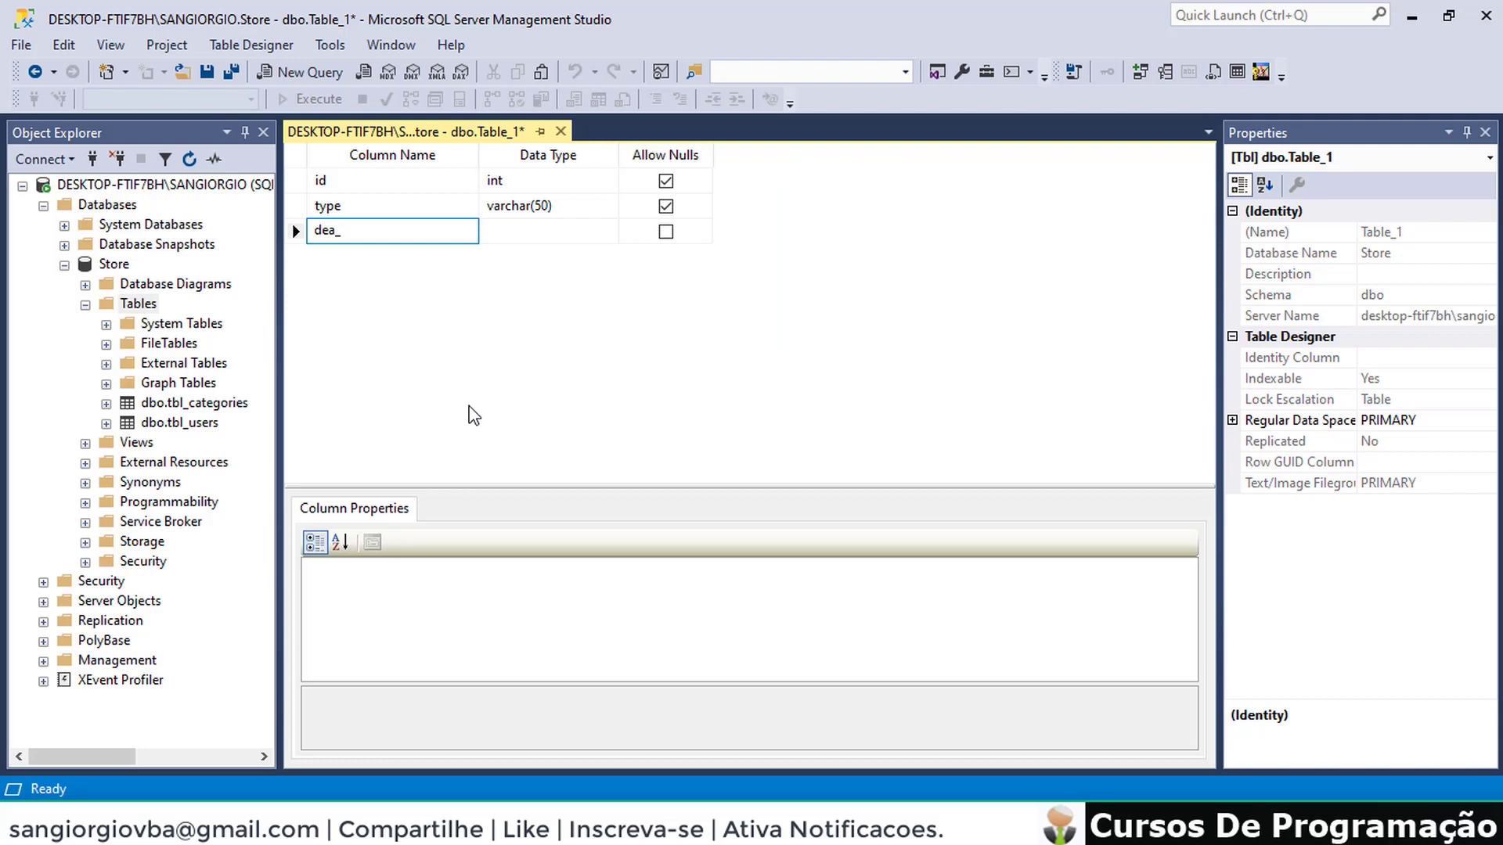
{"action": "type", "text": "cust_id"}
{"action": "left_click", "coordinate": [530, 233]}
{"action": "type", "text": "int"}
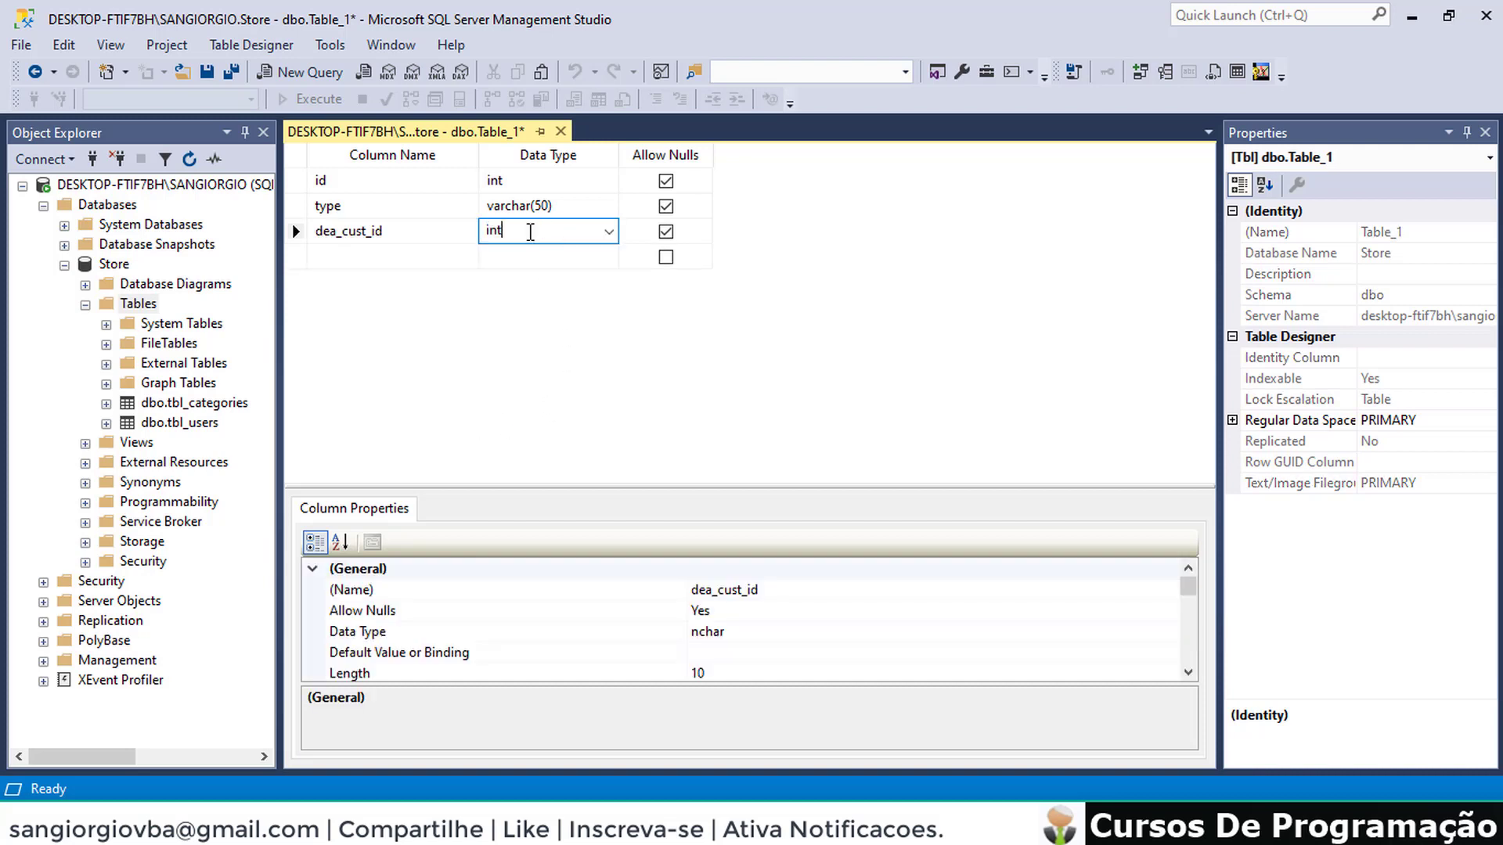
Add a column named grandTotal below dea_cust_id with the data type decimal(18, 2)
{"action": "left_click", "coordinate": [374, 261]}
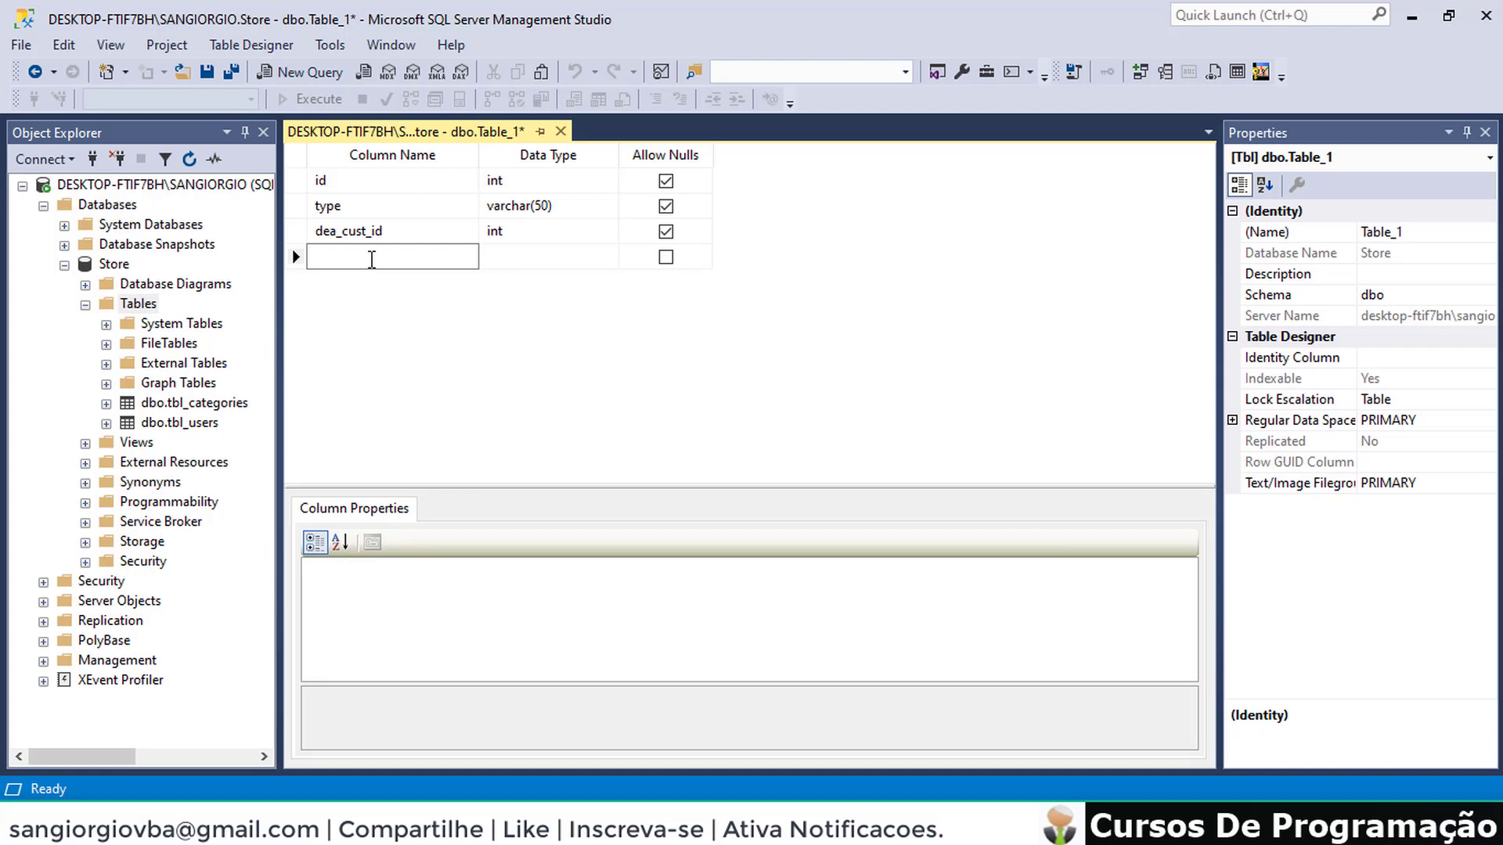
{"action": "type", "text": "grand_"}
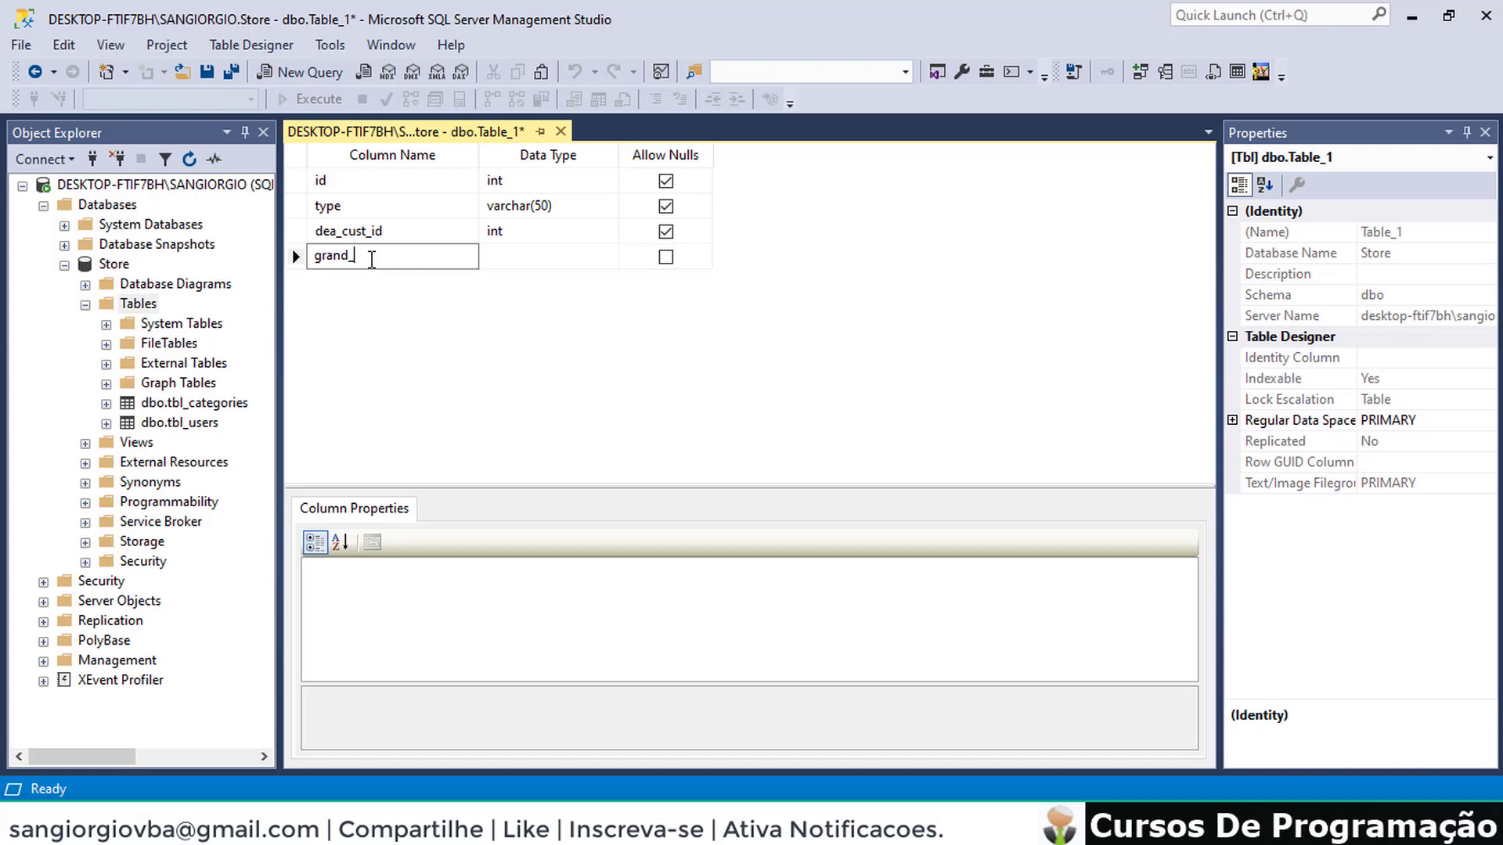
{"action": "type", "text": "Total"}
{"action": "key", "text": "BackSpace"}
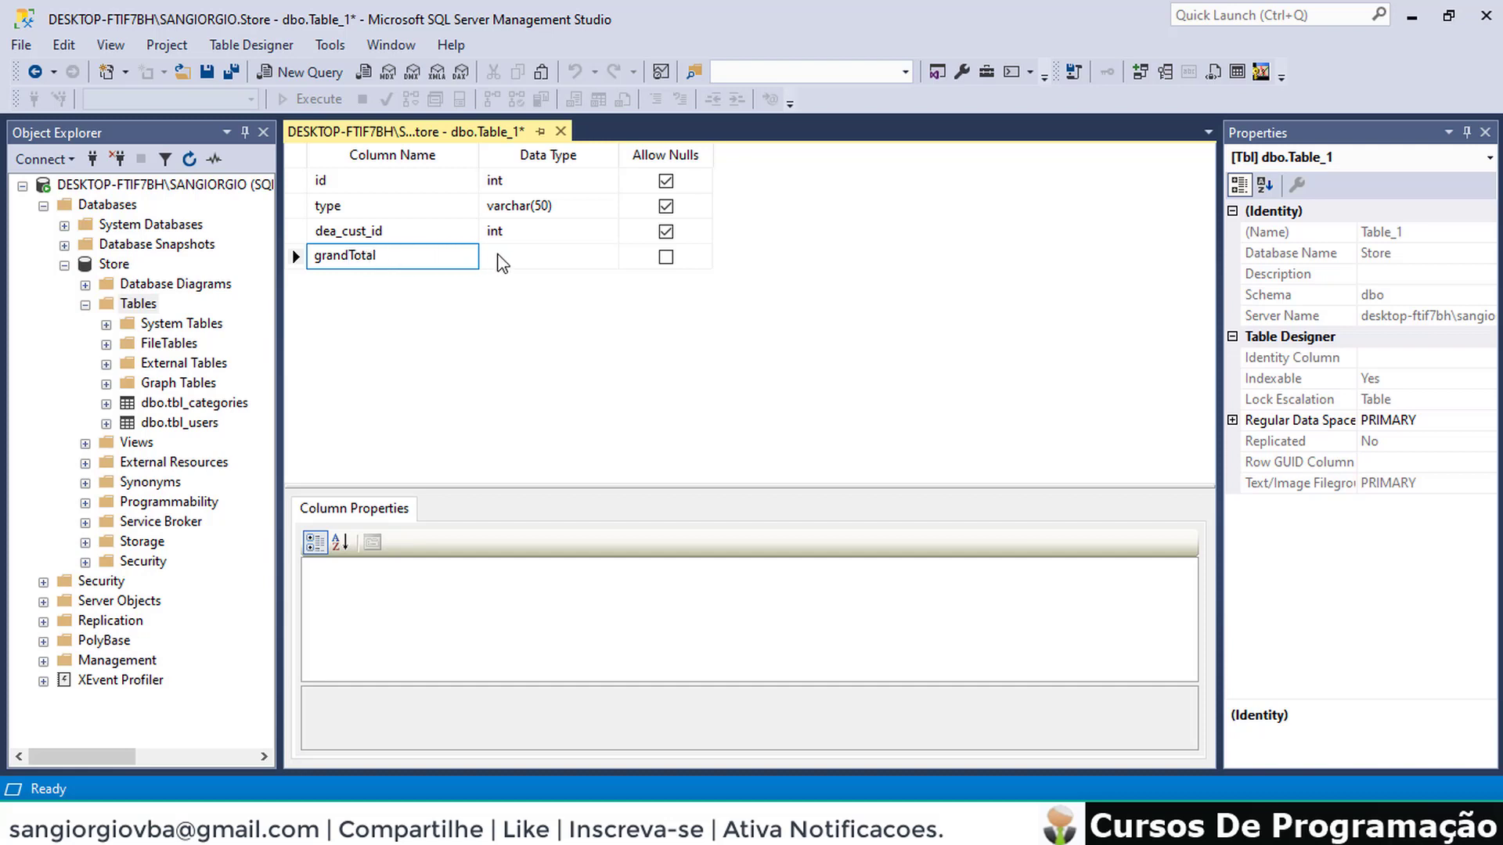
{"action": "left_click", "coordinate": [499, 255]}
{"action": "type", "text": "deci"}
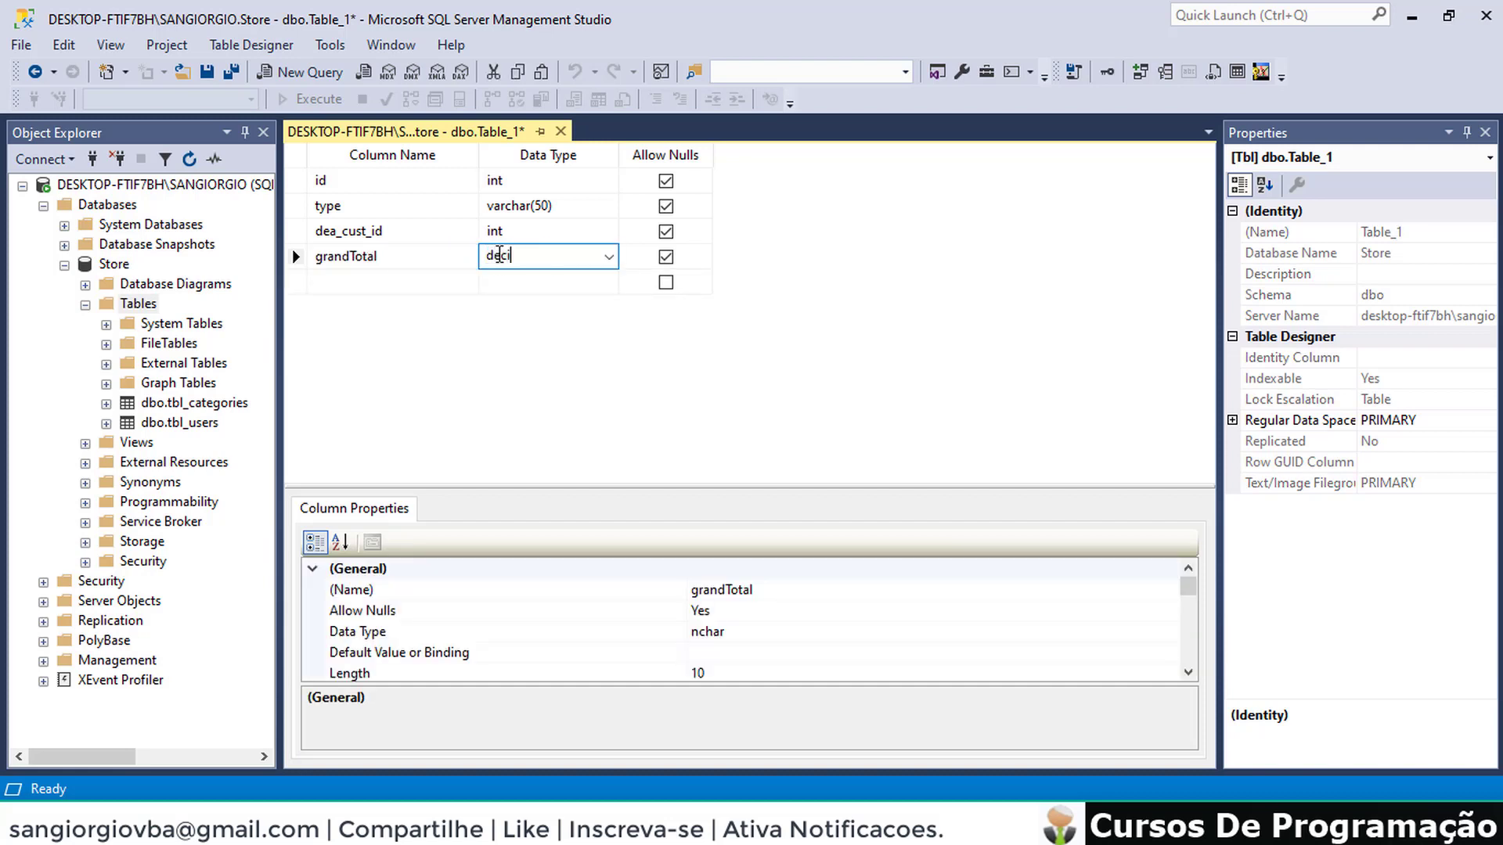
{"action": "left_click", "coordinate": [608, 262]}
{"action": "left_click", "coordinate": [555, 280]}
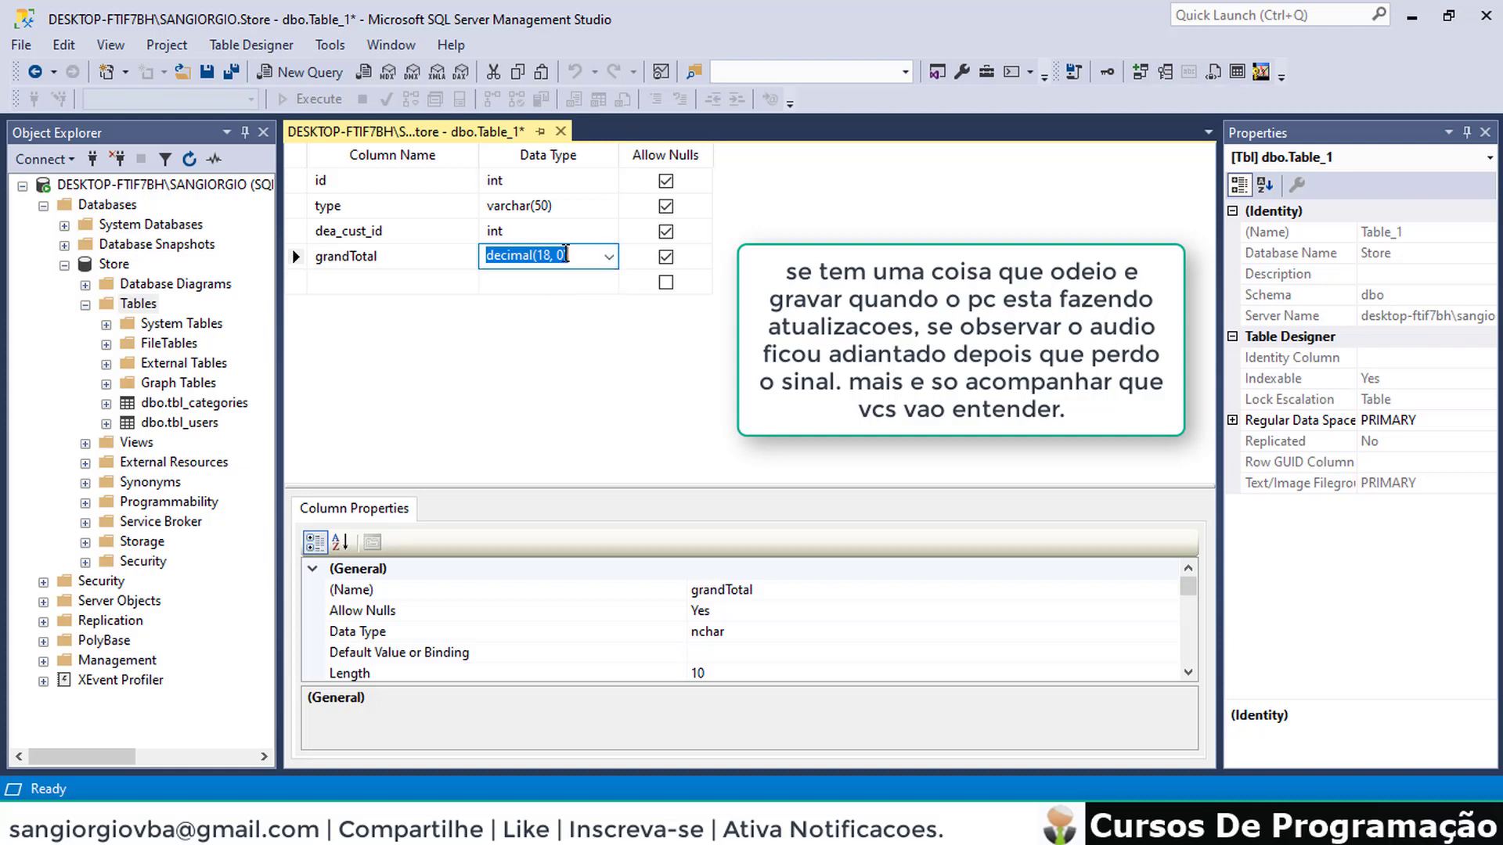
{"action": "double_click", "coordinate": [560, 254]}
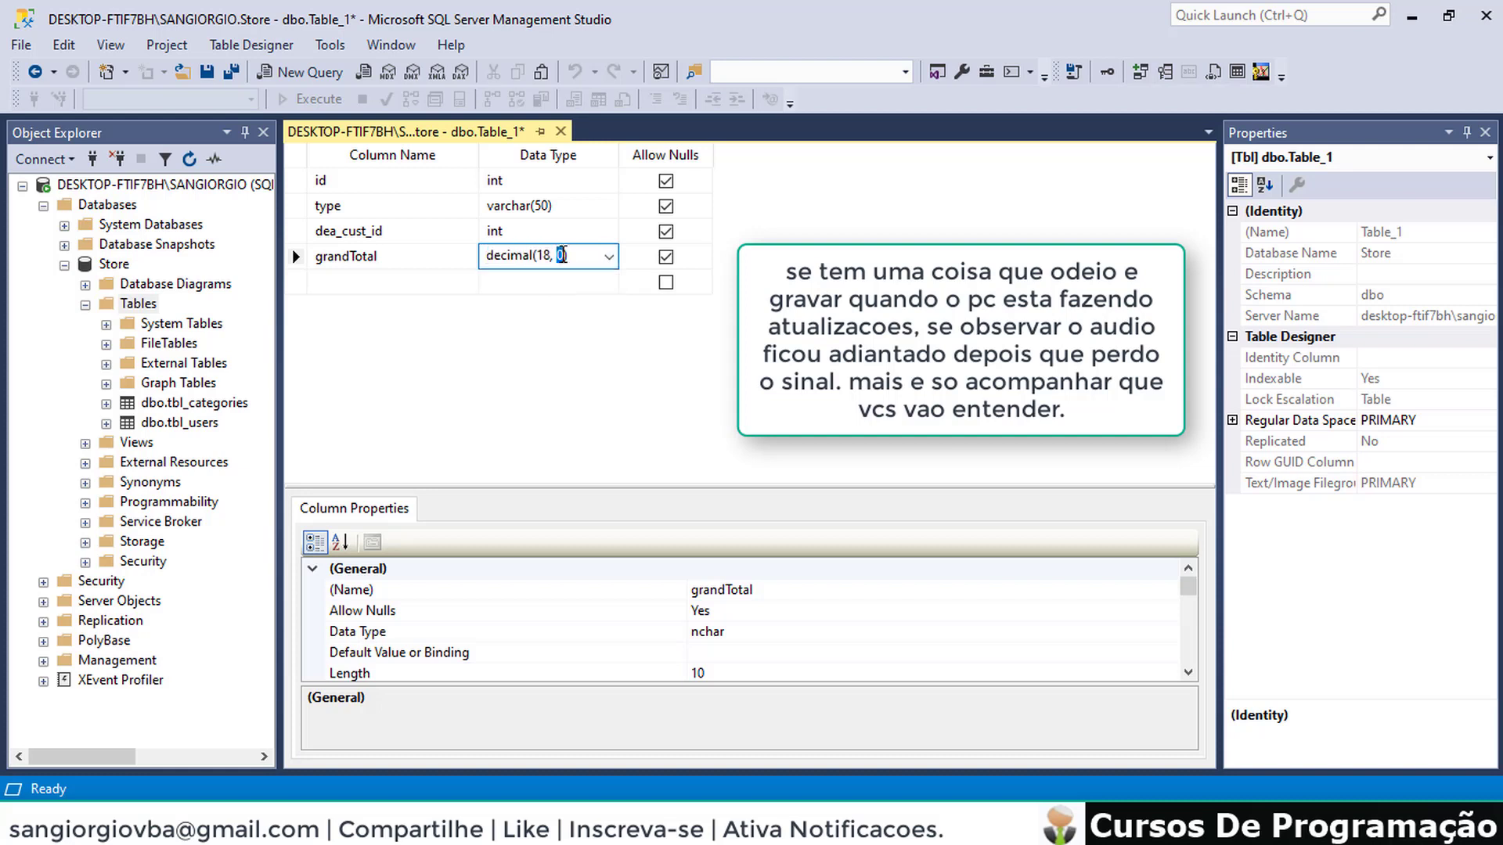
{"action": "type", "text": "2"}
Add a column named transaction_date below grandTotal with the data type datetime
{"action": "left_click", "coordinate": [357, 283]}
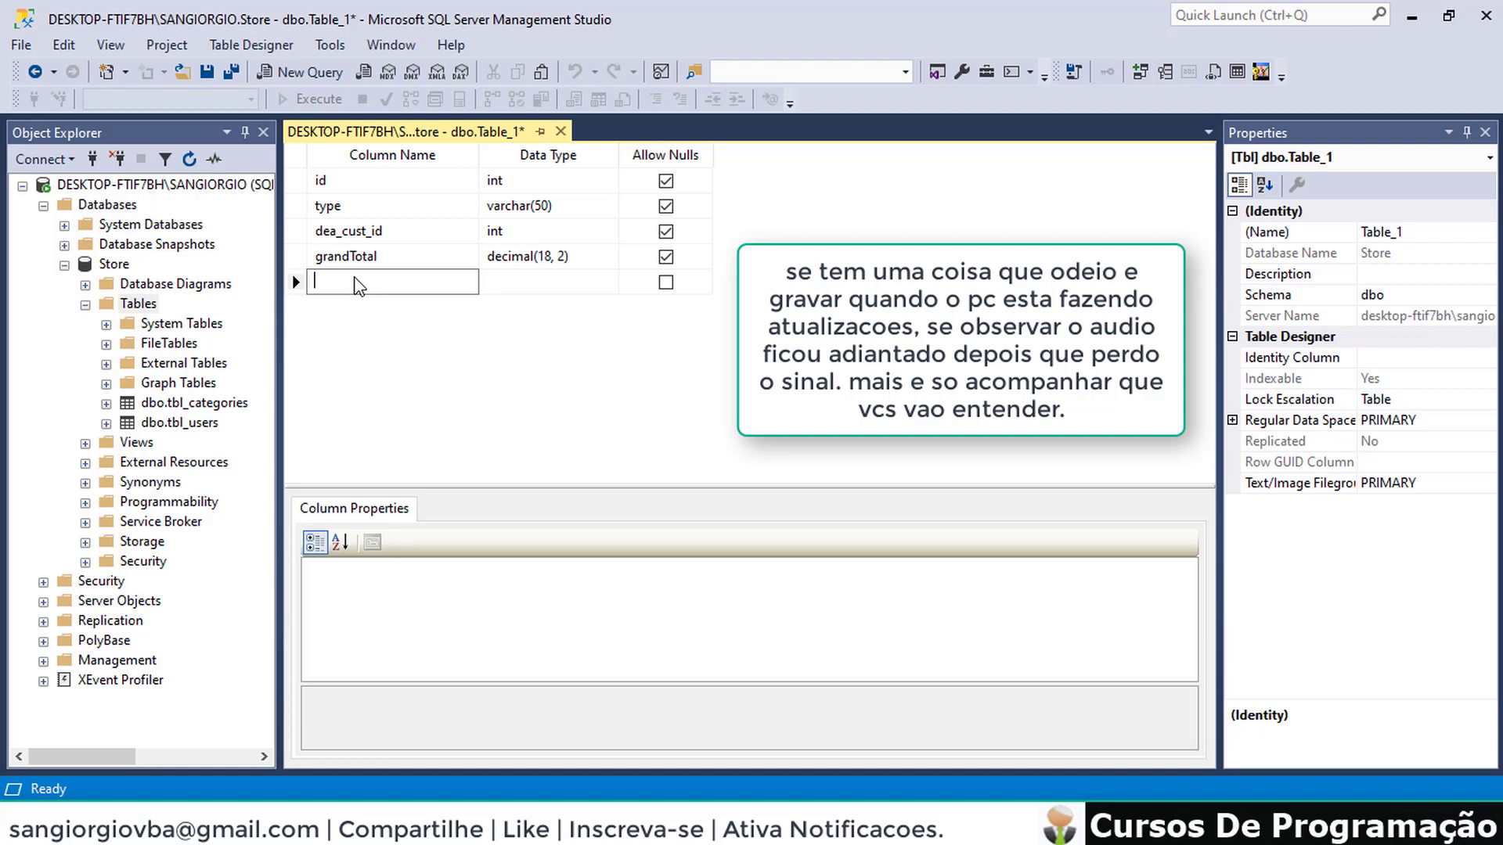
{"action": "type", "text": "trans"}
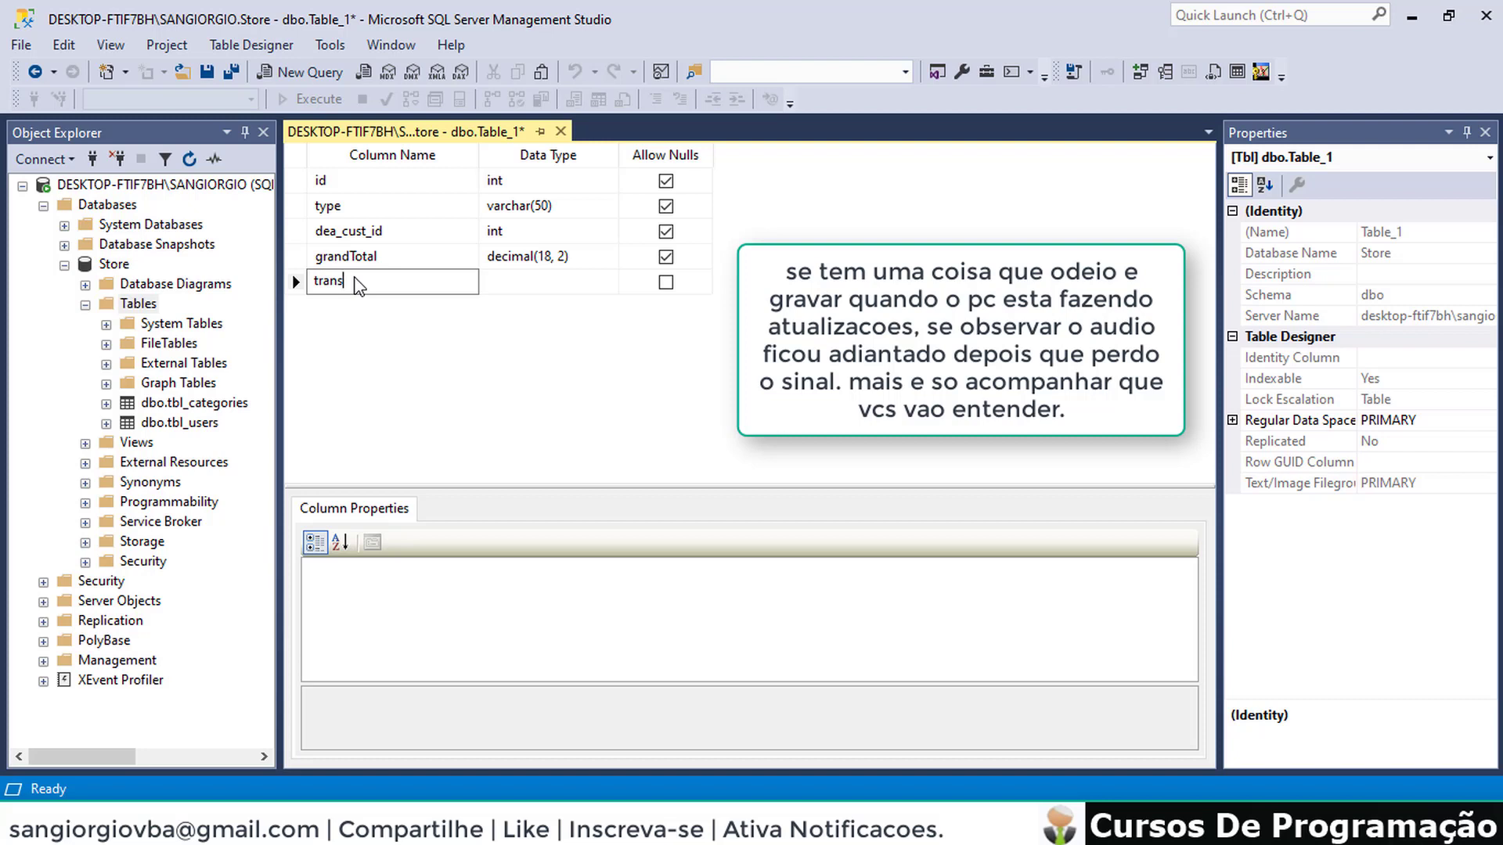
{"action": "type", "text": "action_da"}
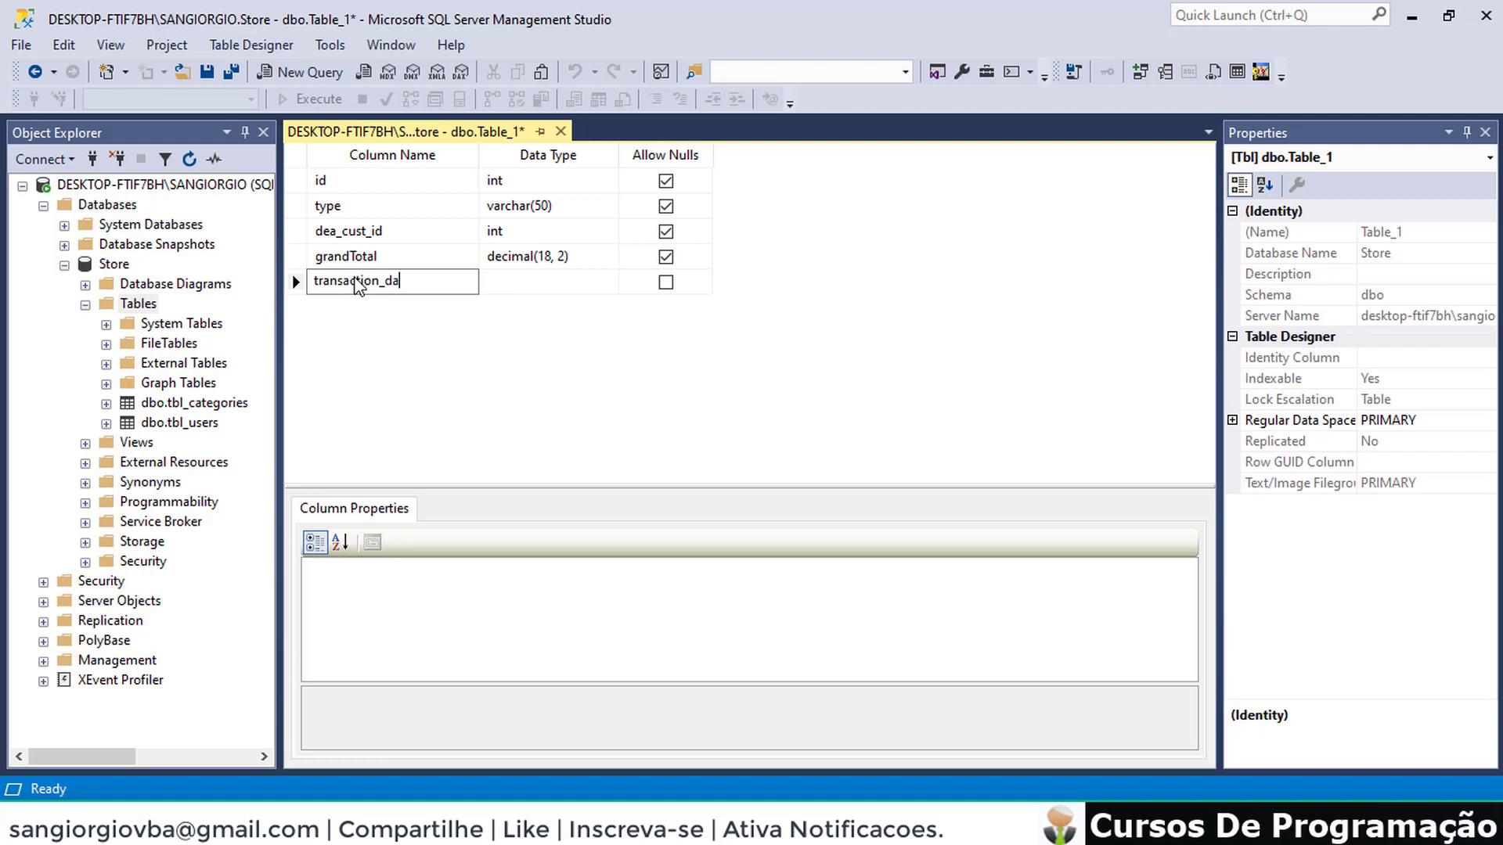
{"action": "type", "text": "te"}
{"action": "left_click", "coordinate": [532, 286]}
{"action": "type", "text": "dat"}
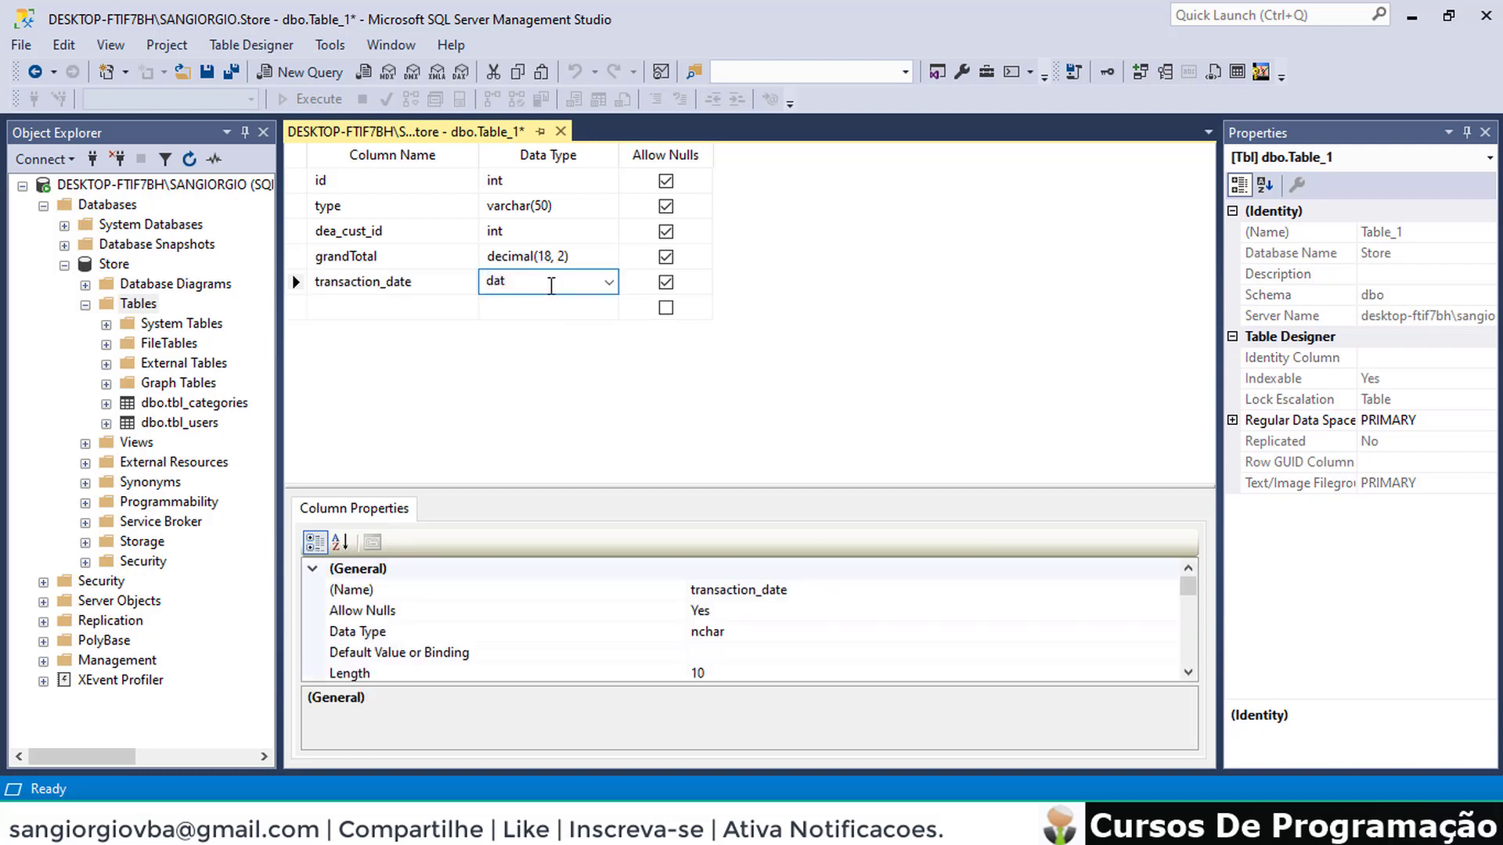
{"action": "left_click", "coordinate": [607, 284]}
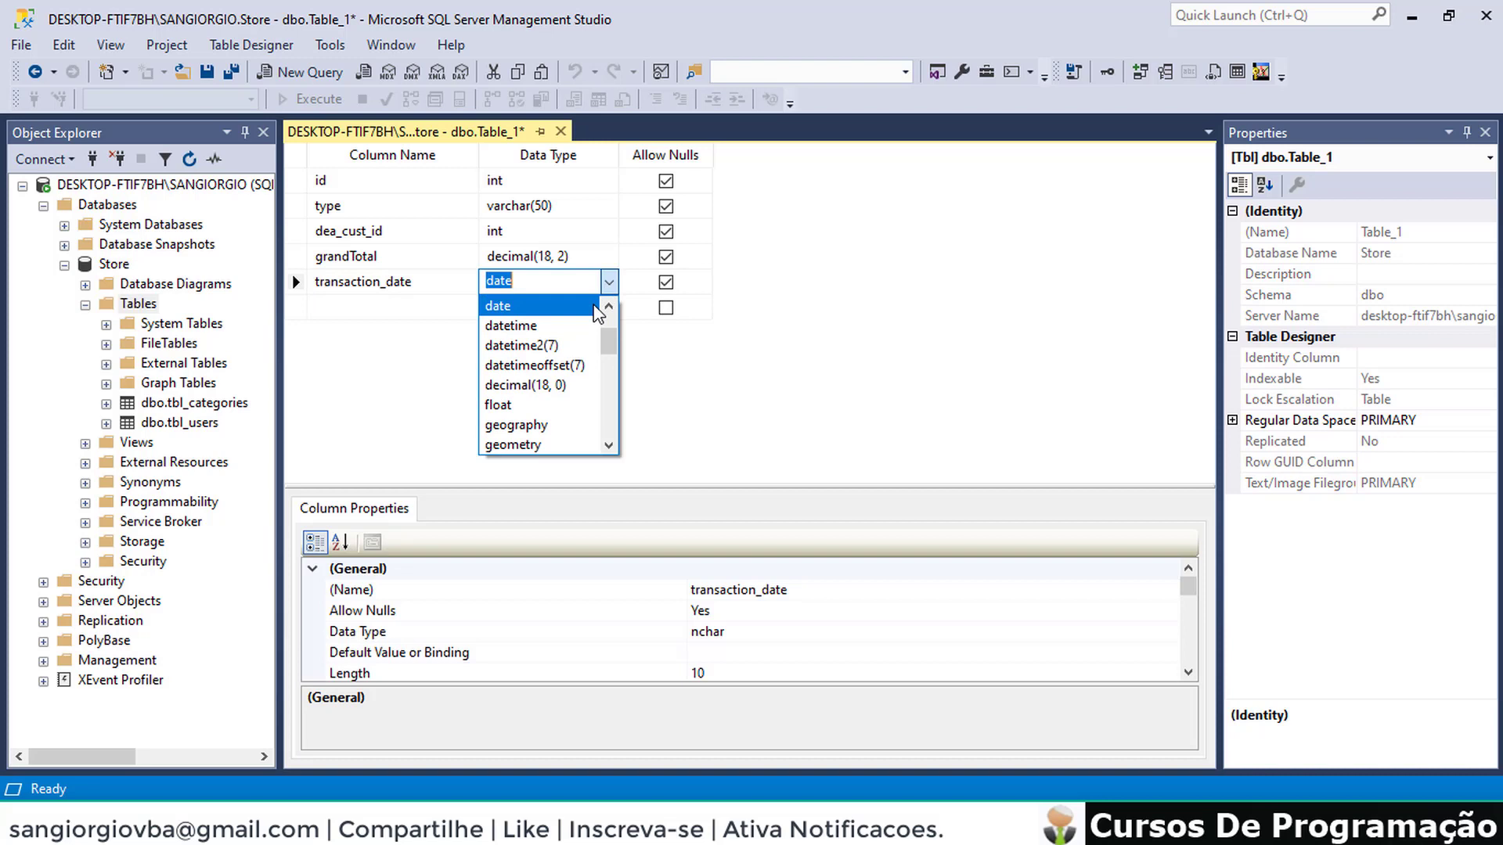
{"action": "left_click", "coordinate": [559, 327]}
Add a column named tax below transaction_date with the data type decimal(18, 2)
{"action": "left_click", "coordinate": [347, 307]}
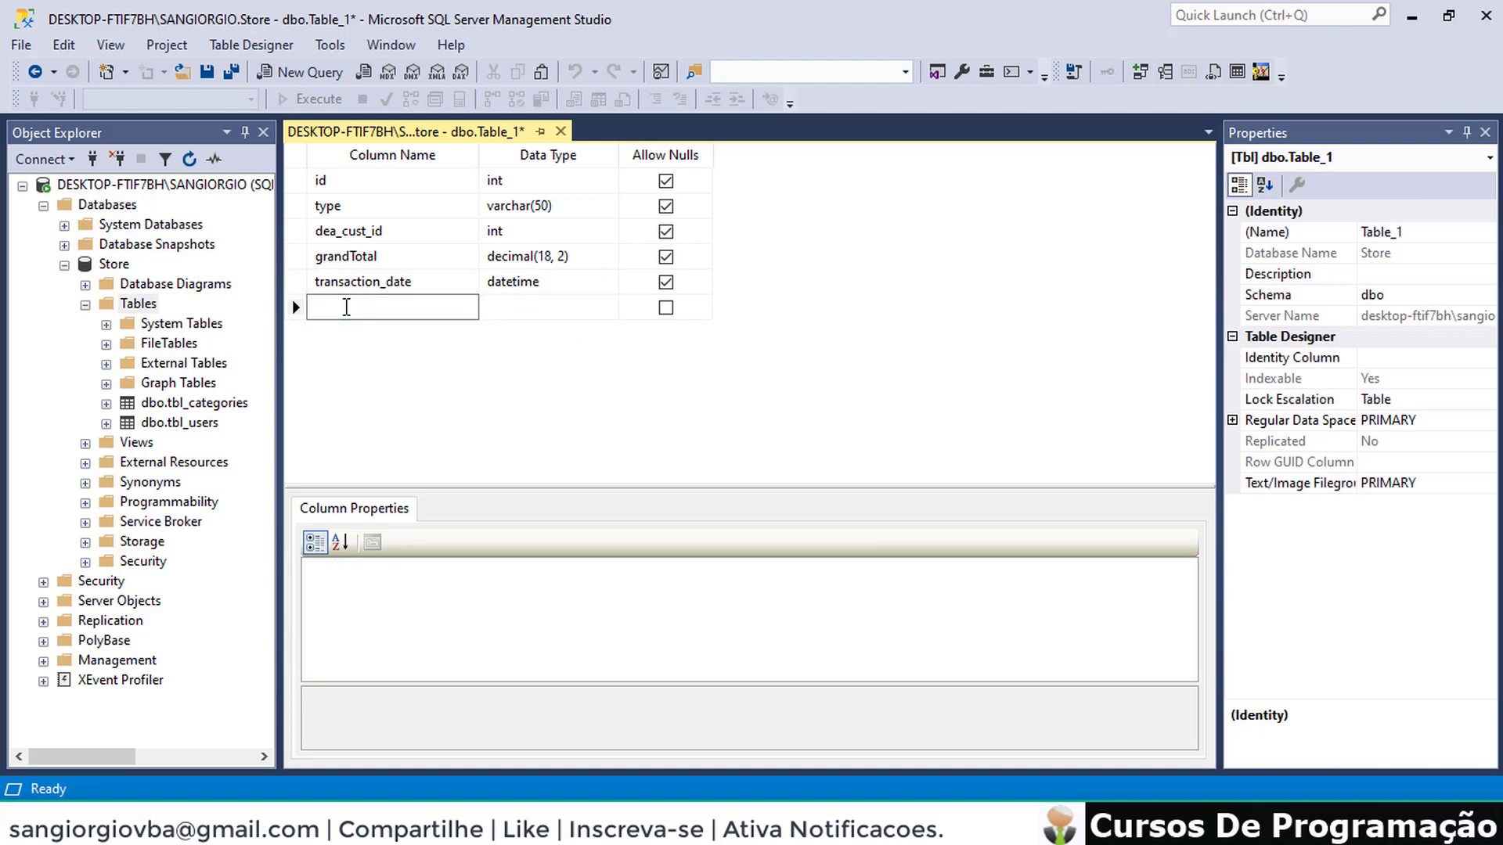
{"action": "type", "text": "taz"}
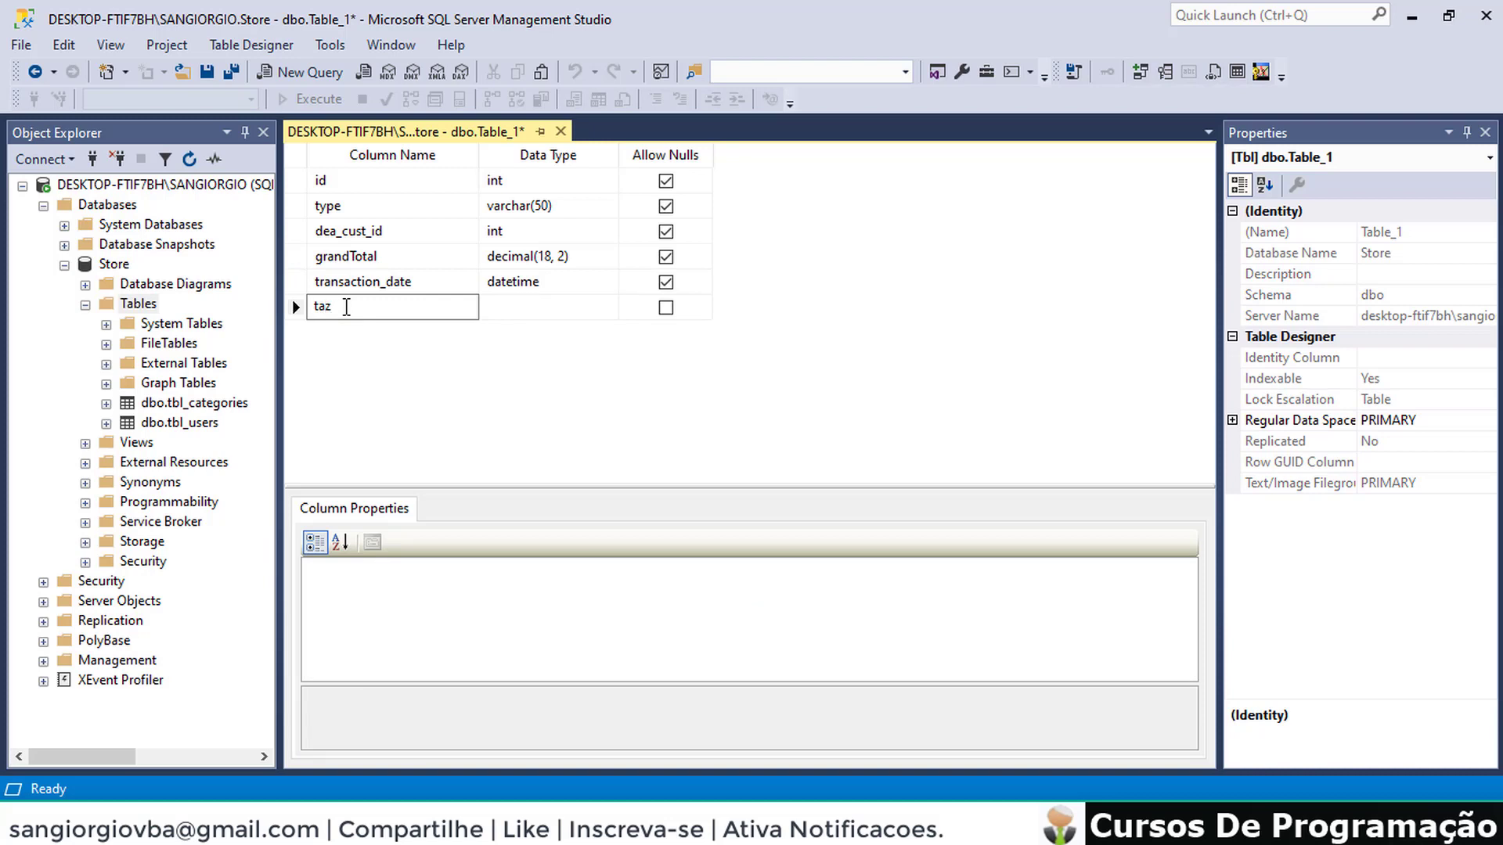
{"action": "key", "text": "BackSpace"}
{"action": "type", "text": "x"}
{"action": "left_click", "coordinate": [518, 304]}
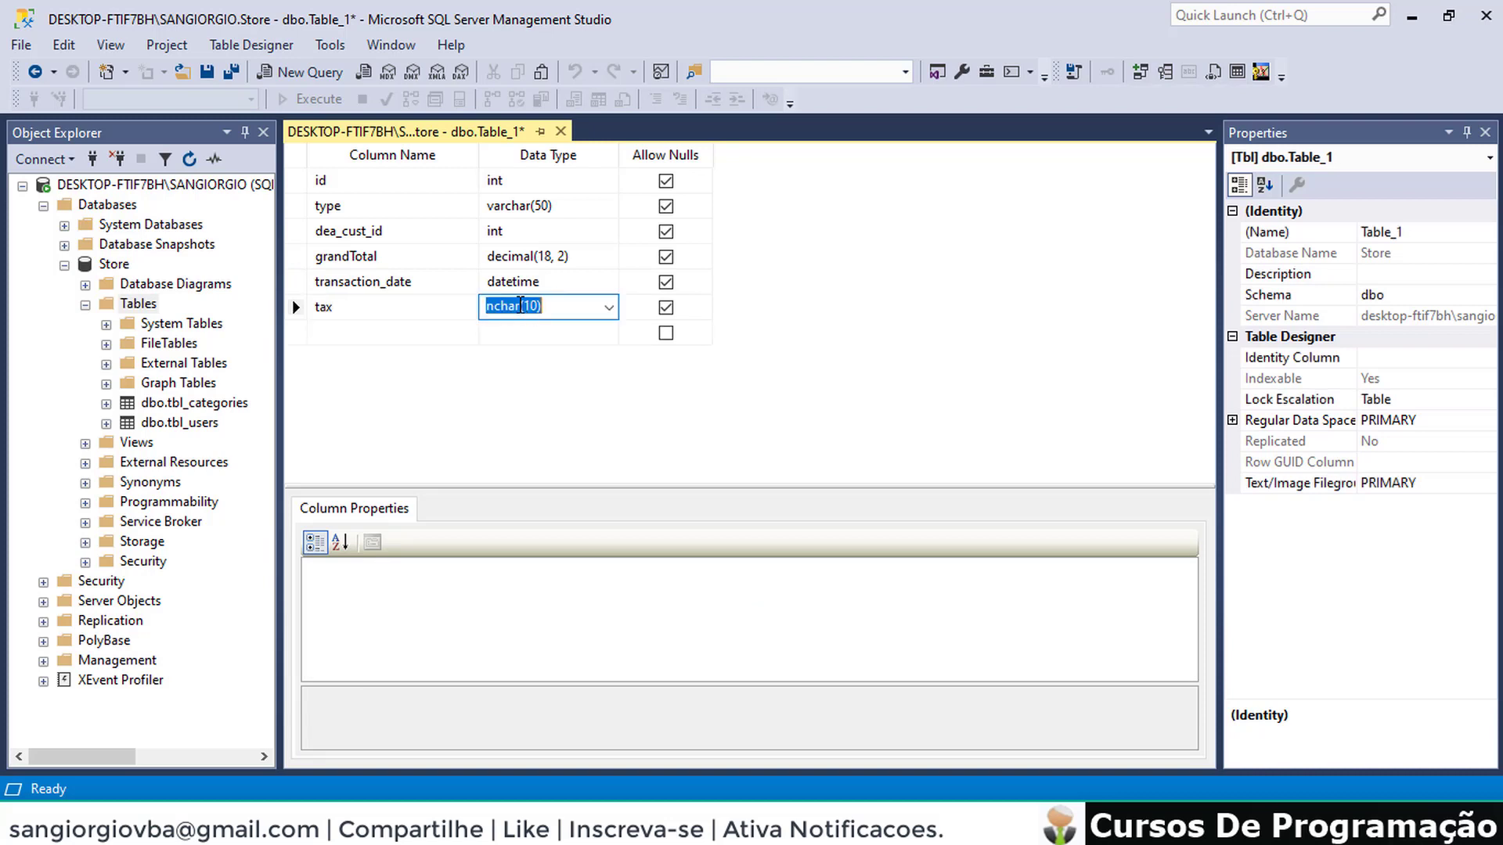
{"action": "type", "text": "dec"}
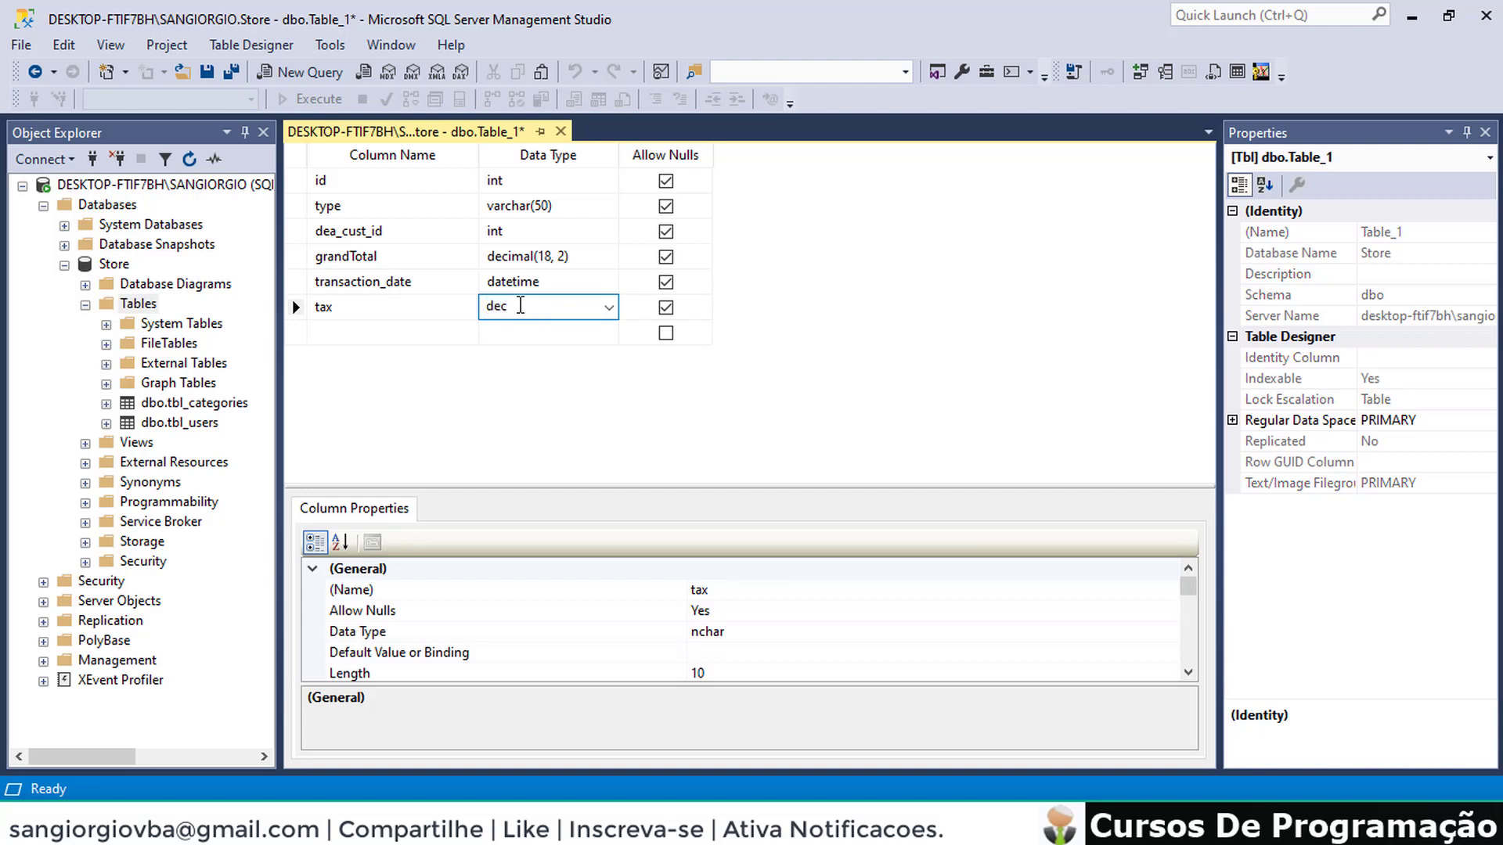
{"action": "left_click", "coordinate": [608, 308]}
{"action": "left_click", "coordinate": [607, 309]}
{"action": "left_click", "coordinate": [567, 329]}
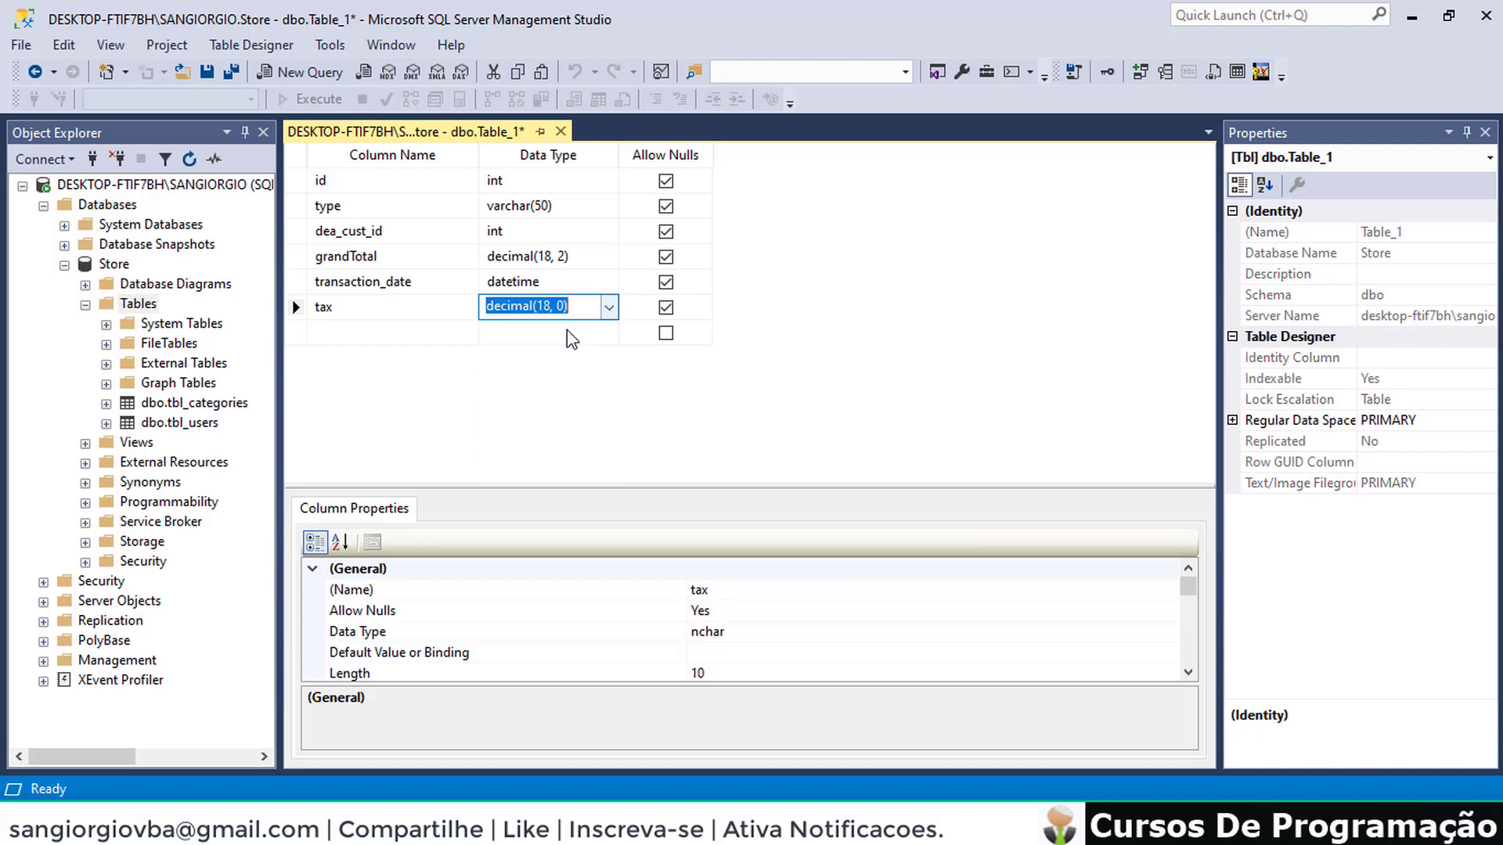
{"action": "double_click", "coordinate": [561, 304]}
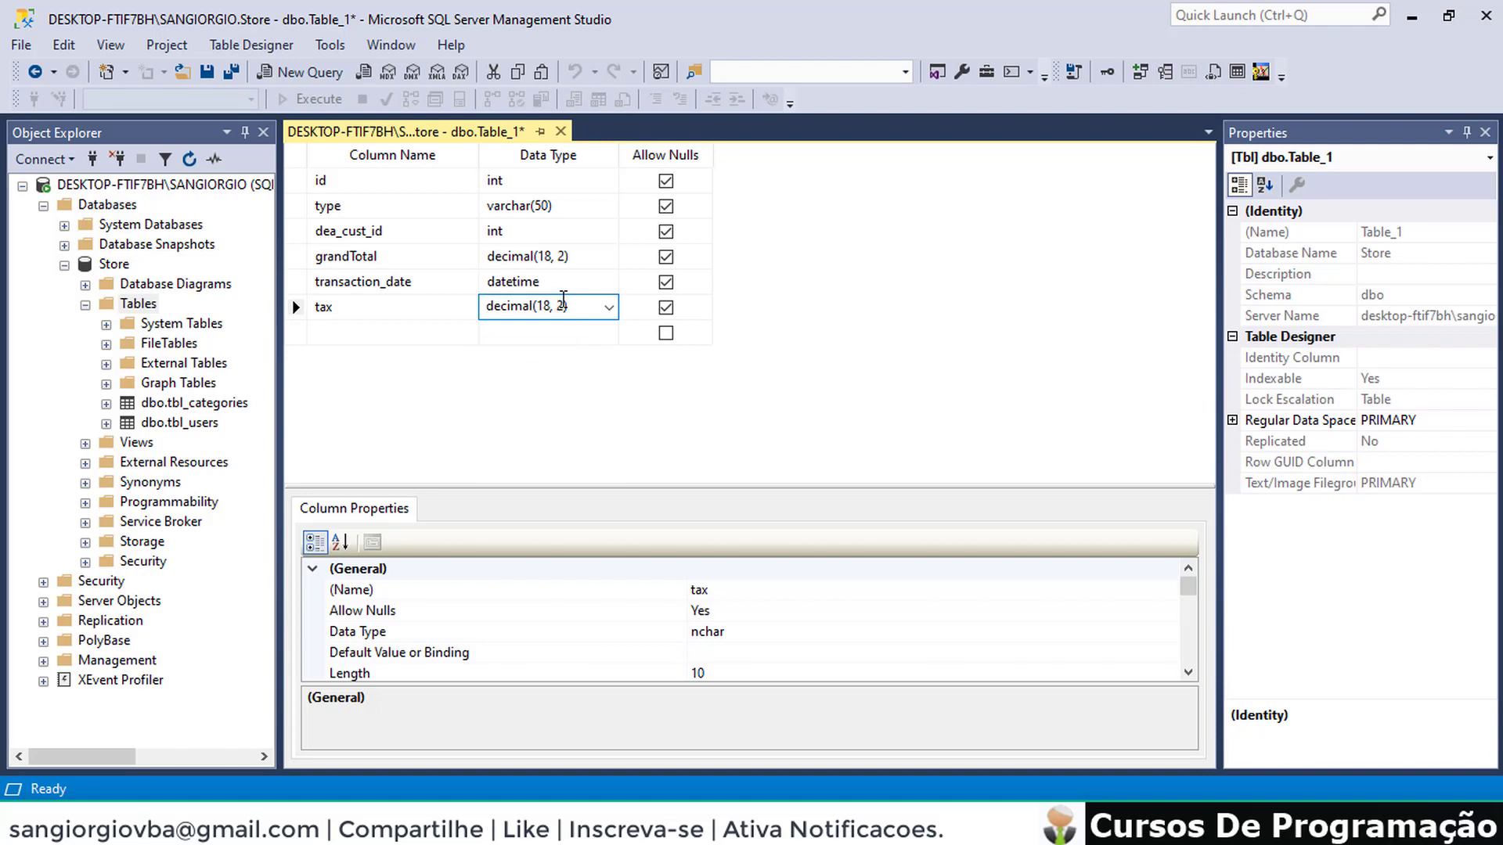
{"action": "type", "text": "2"}
Add a column named discount below tax with the data type decimal(18, 2)
{"action": "left_click", "coordinate": [342, 332]}
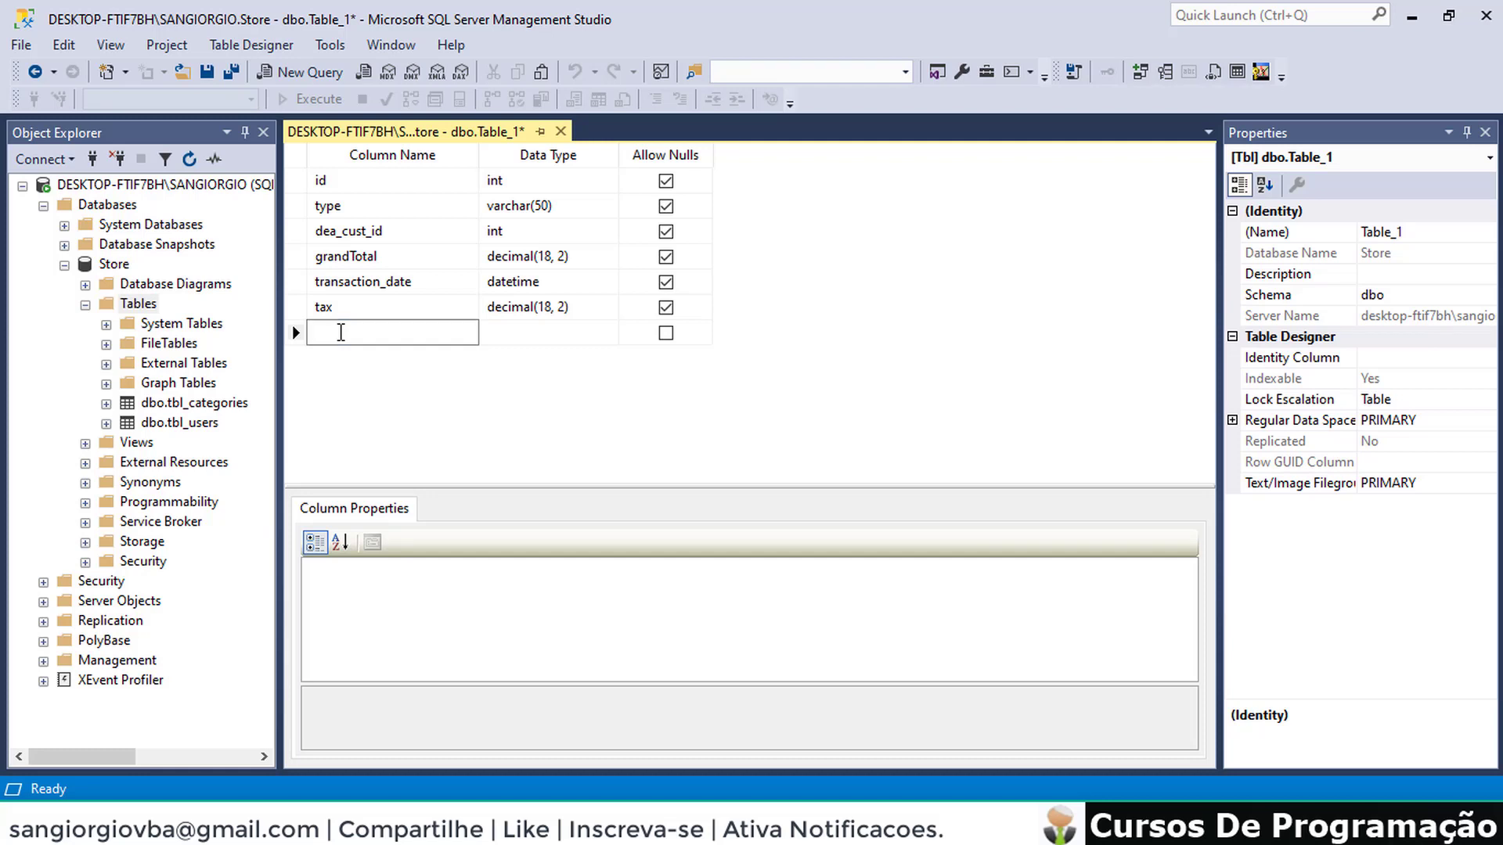
{"action": "type", "text": "d"}
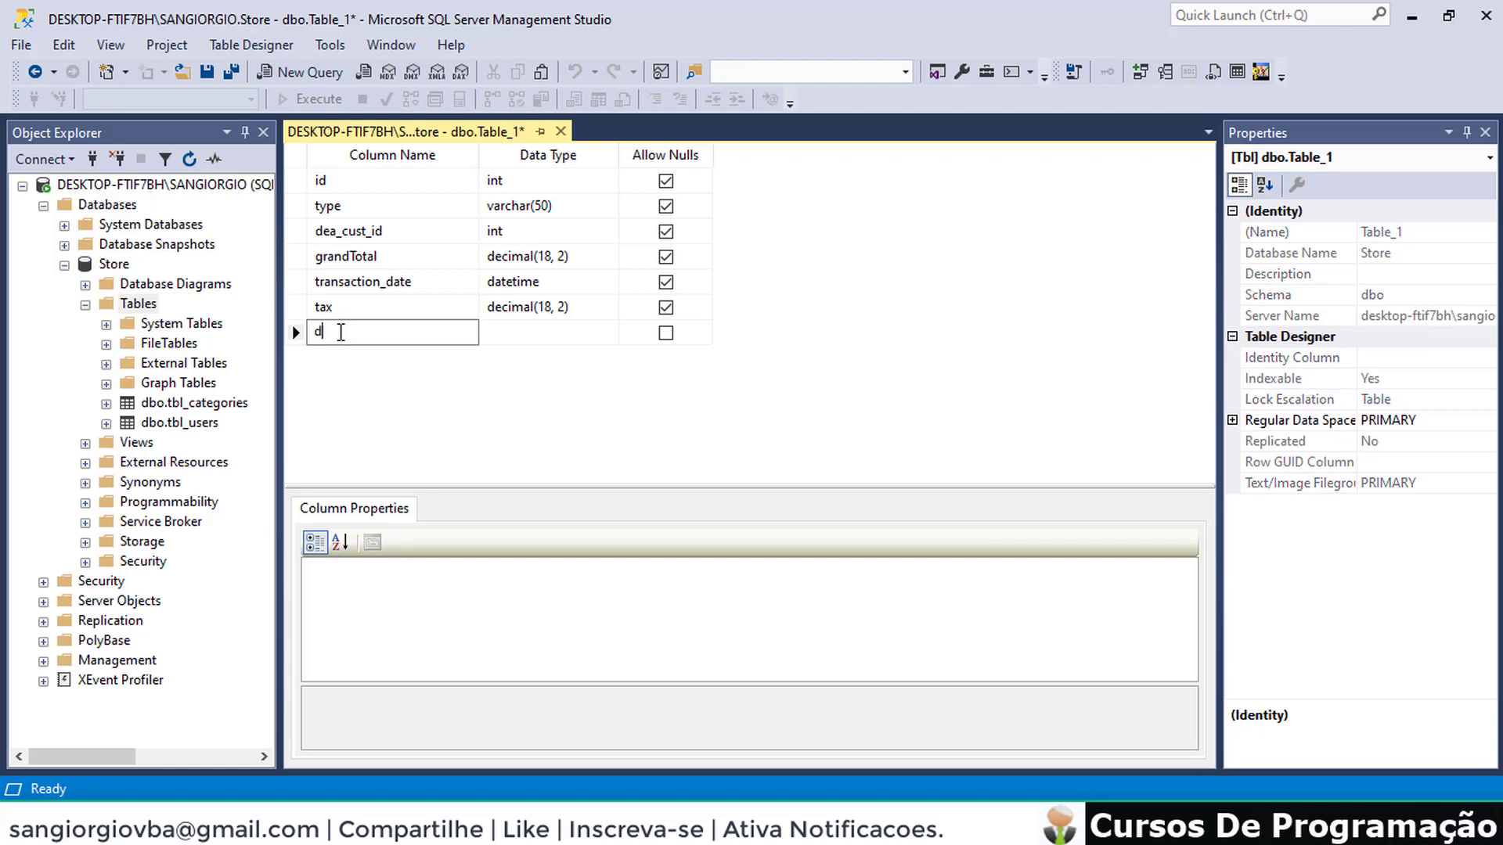
{"action": "type", "text": "iscount"}
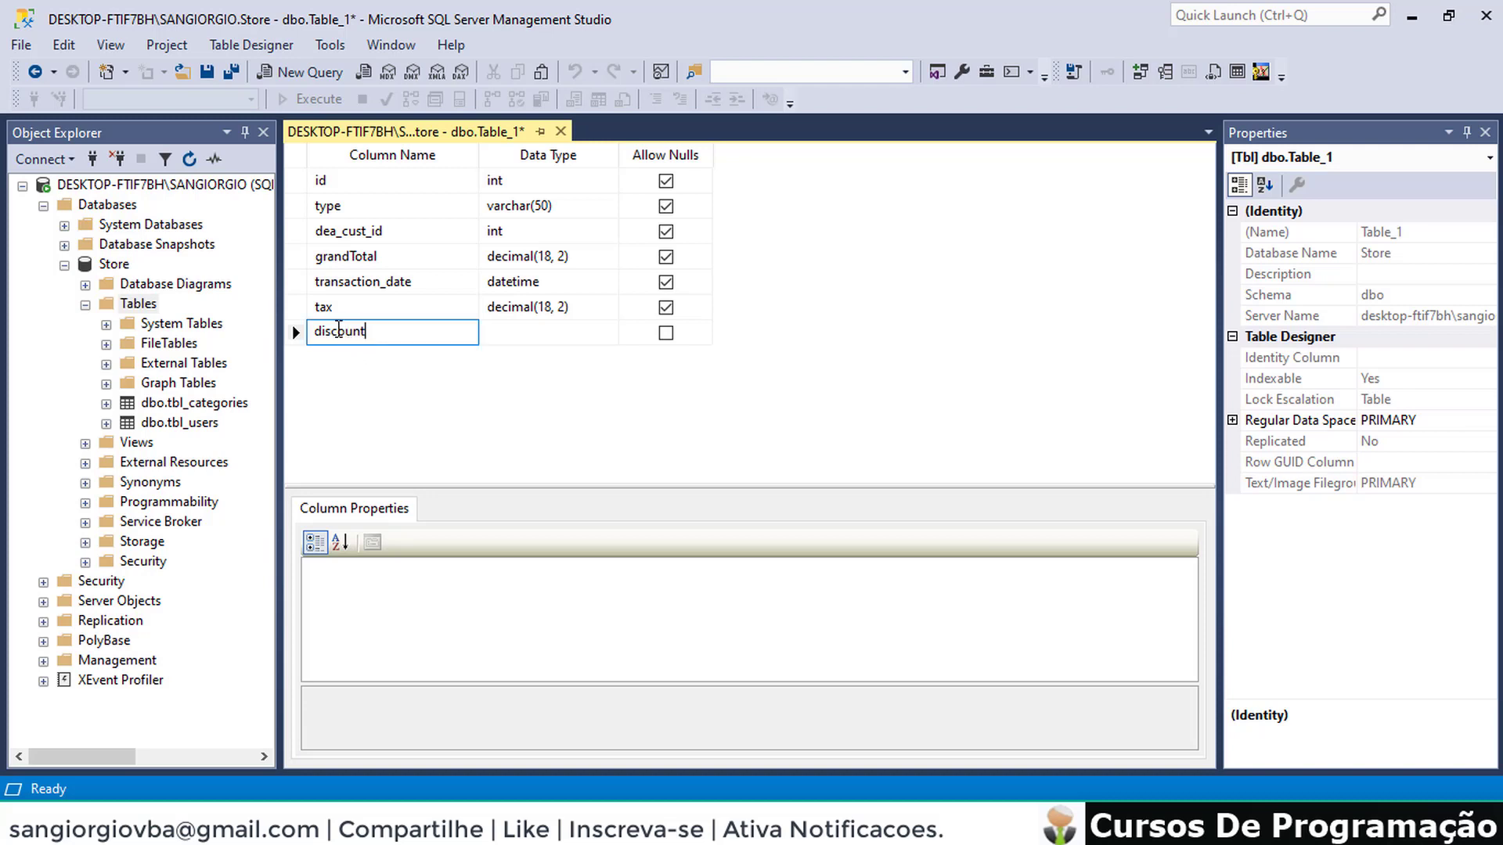
{"action": "left_click", "coordinate": [526, 339]}
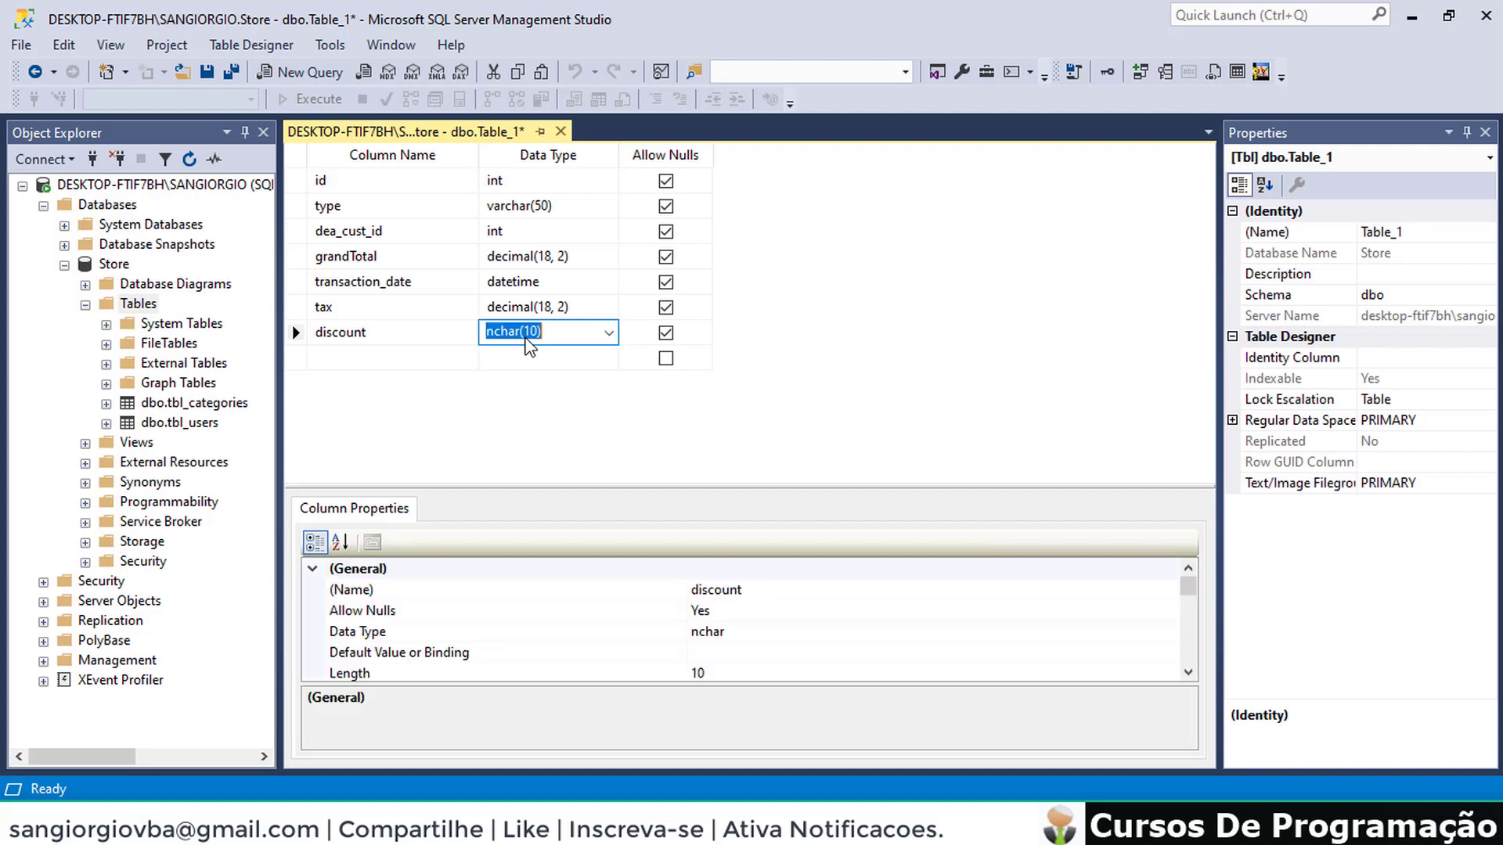
{"action": "type", "text": "dec"}
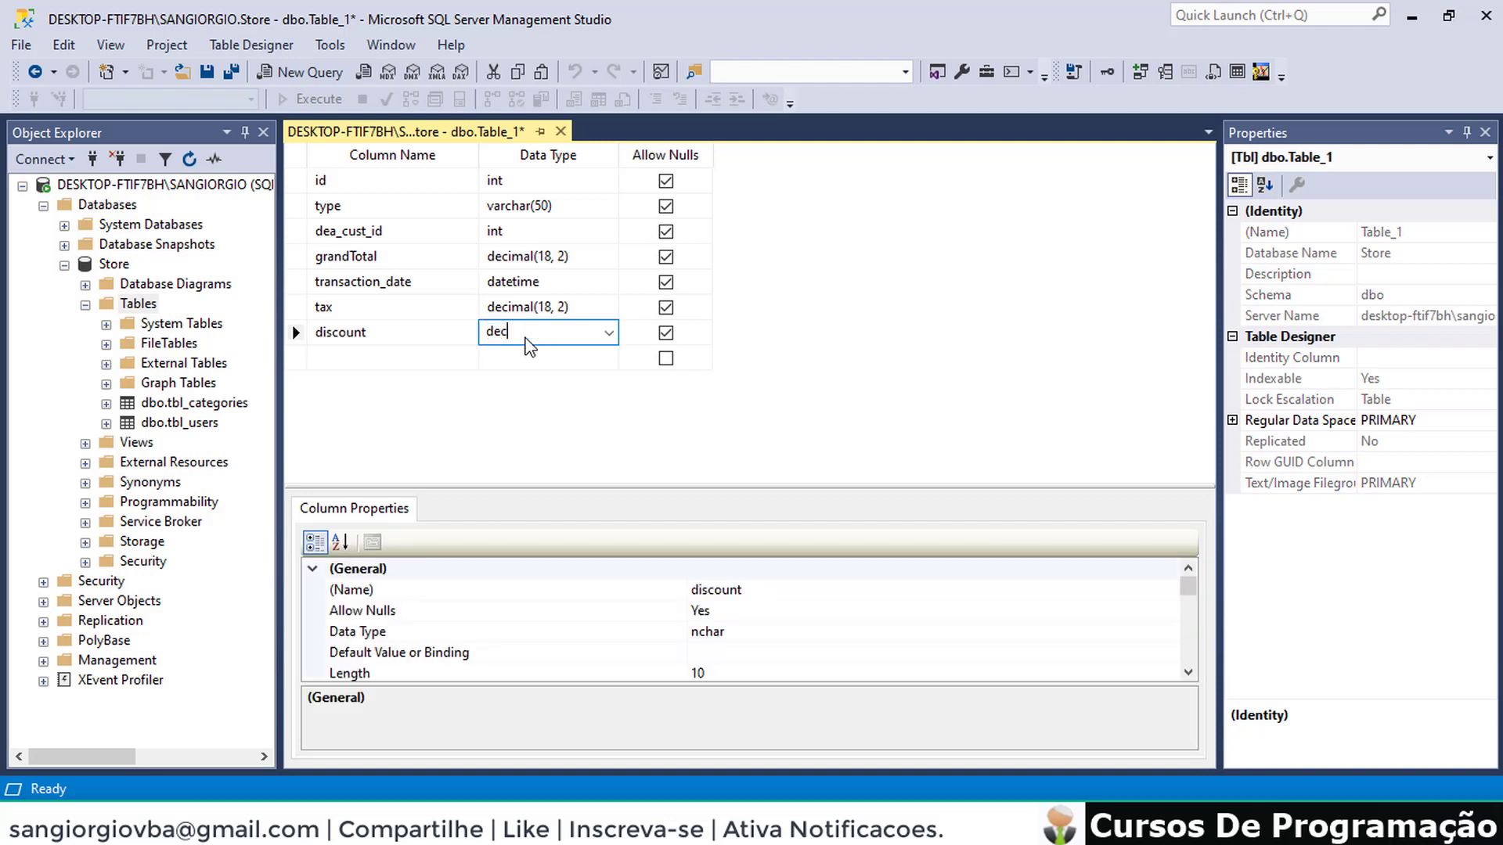
{"action": "left_click", "coordinate": [608, 333]}
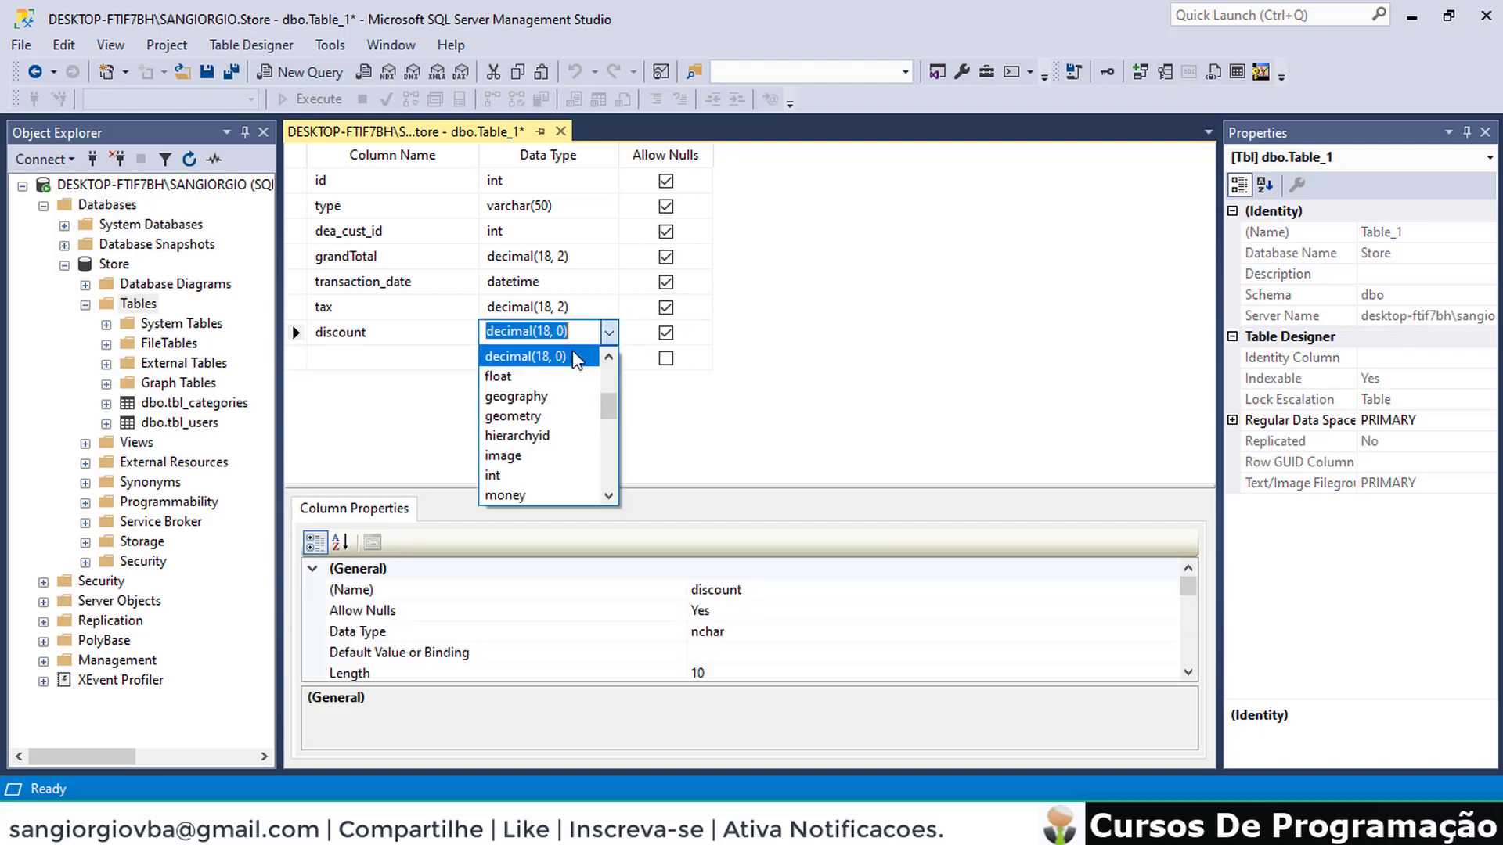
{"action": "left_click", "coordinate": [571, 350]}
{"action": "double_click", "coordinate": [556, 331]}
{"action": "left_click_drag", "start_coordinate": [555, 331], "coordinate": [567, 331]}
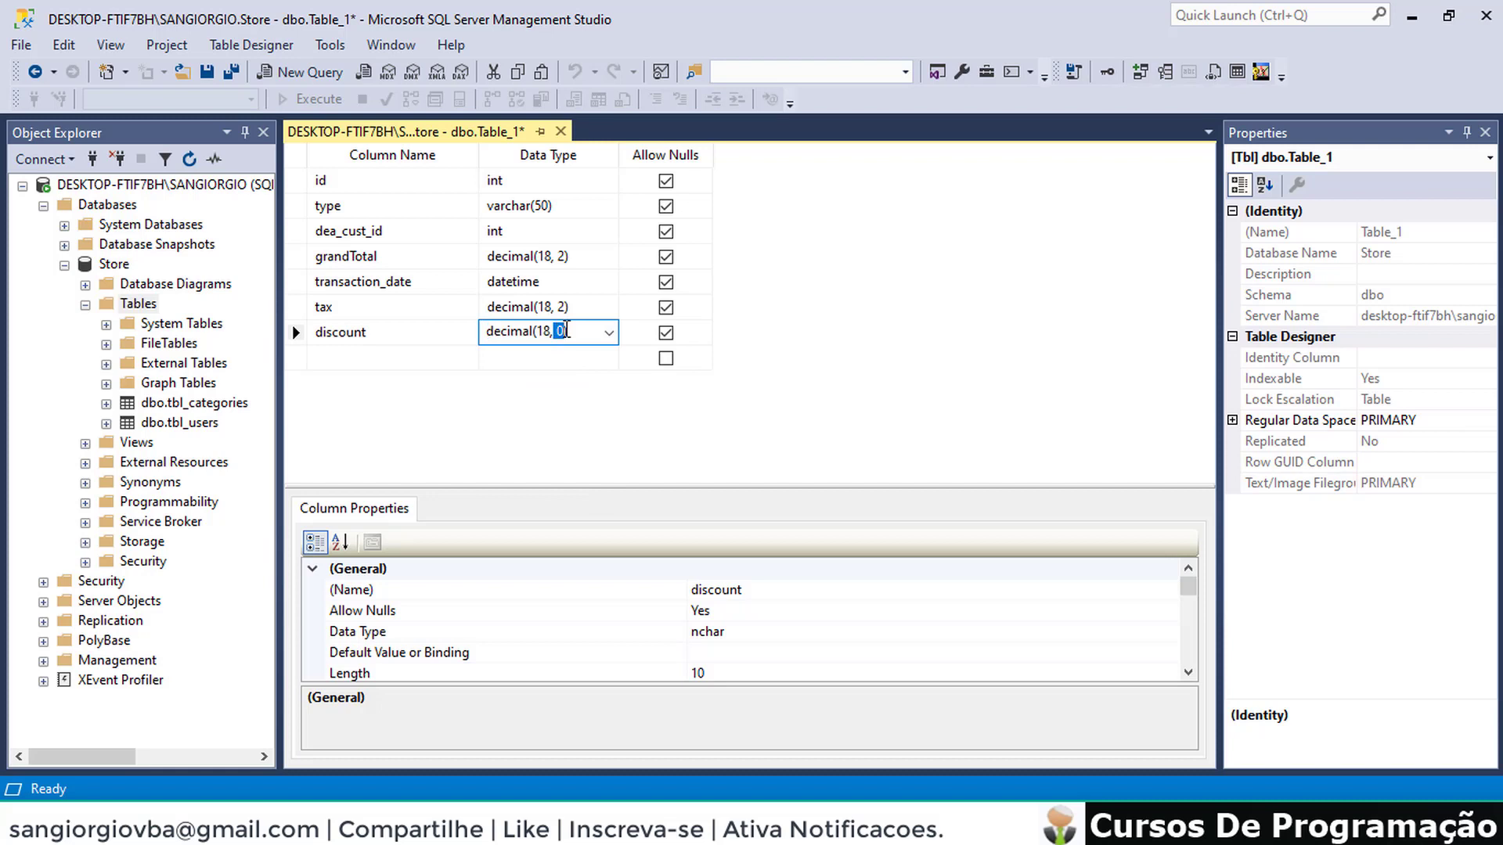
{"action": "type", "text": "2"}
Add a column named acced_by below discount with the data type int
{"action": "left_click", "coordinate": [362, 354]}
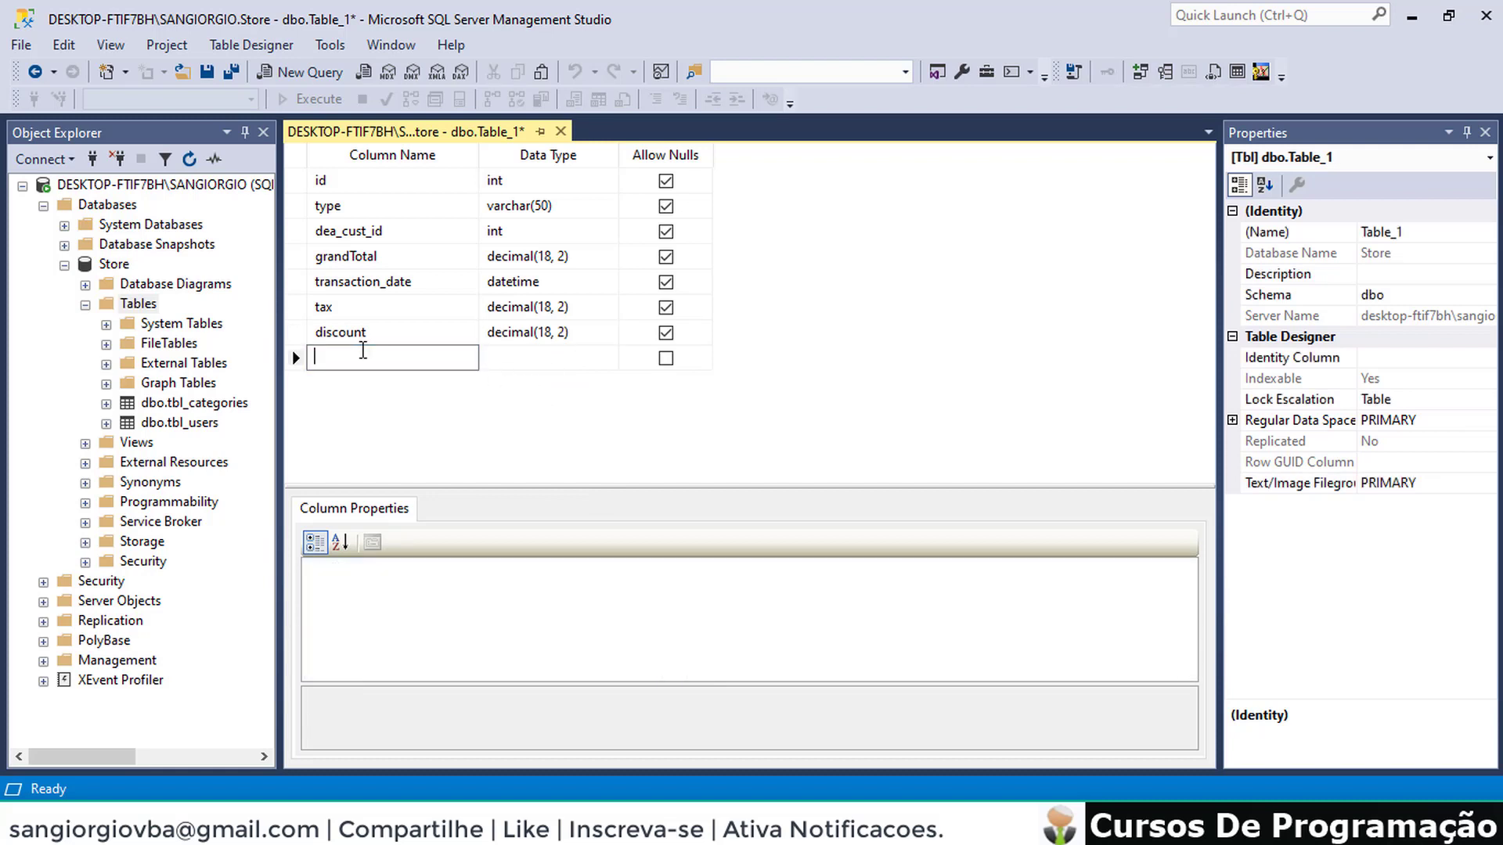
{"action": "type", "text": "a"}
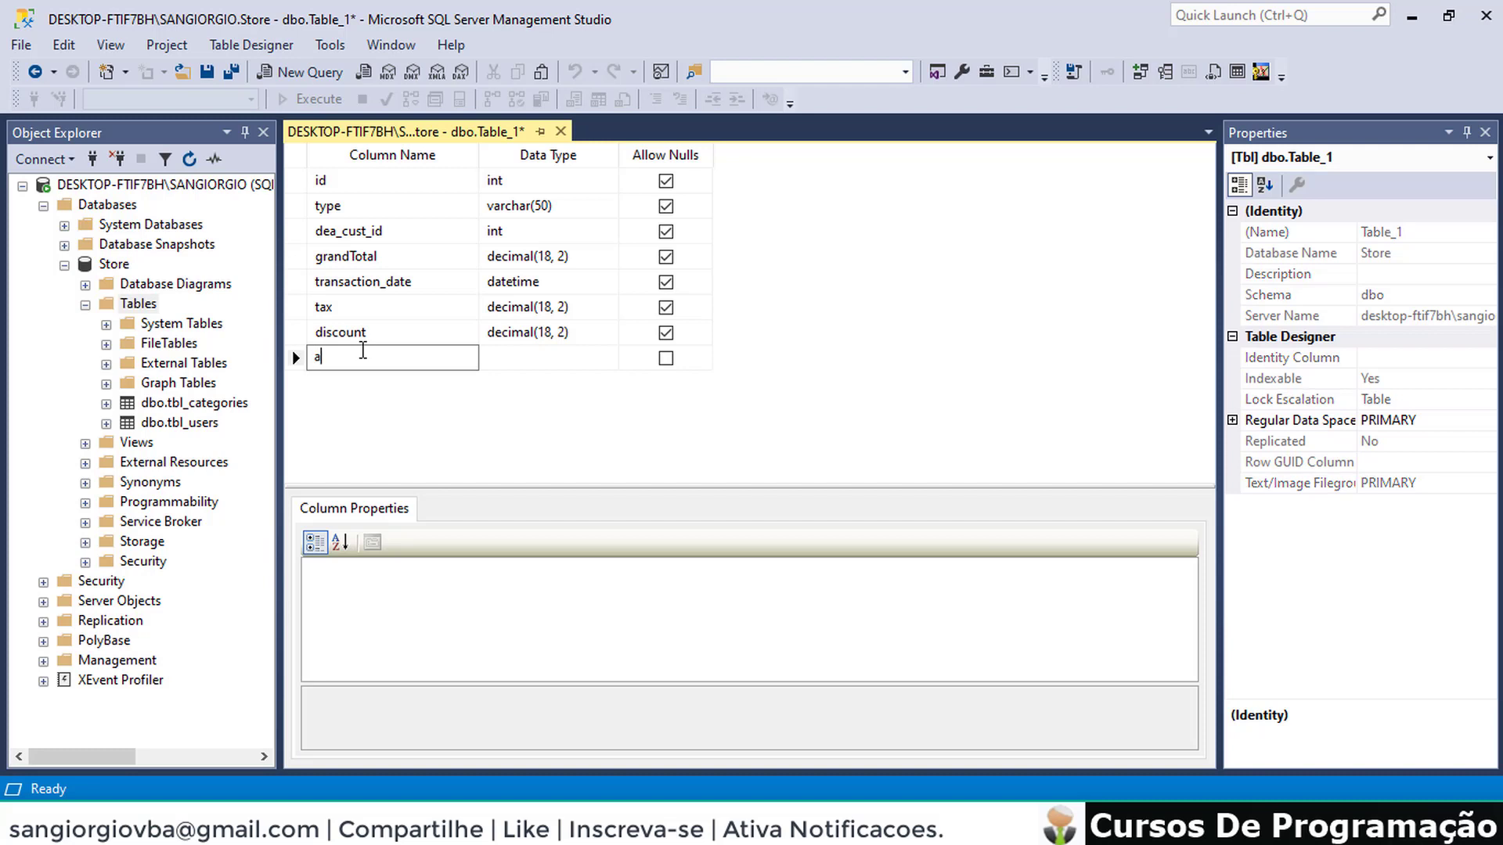
{"action": "type", "text": "cced_by"}
{"action": "left_click", "coordinate": [496, 359]}
{"action": "type", "text": "int"}
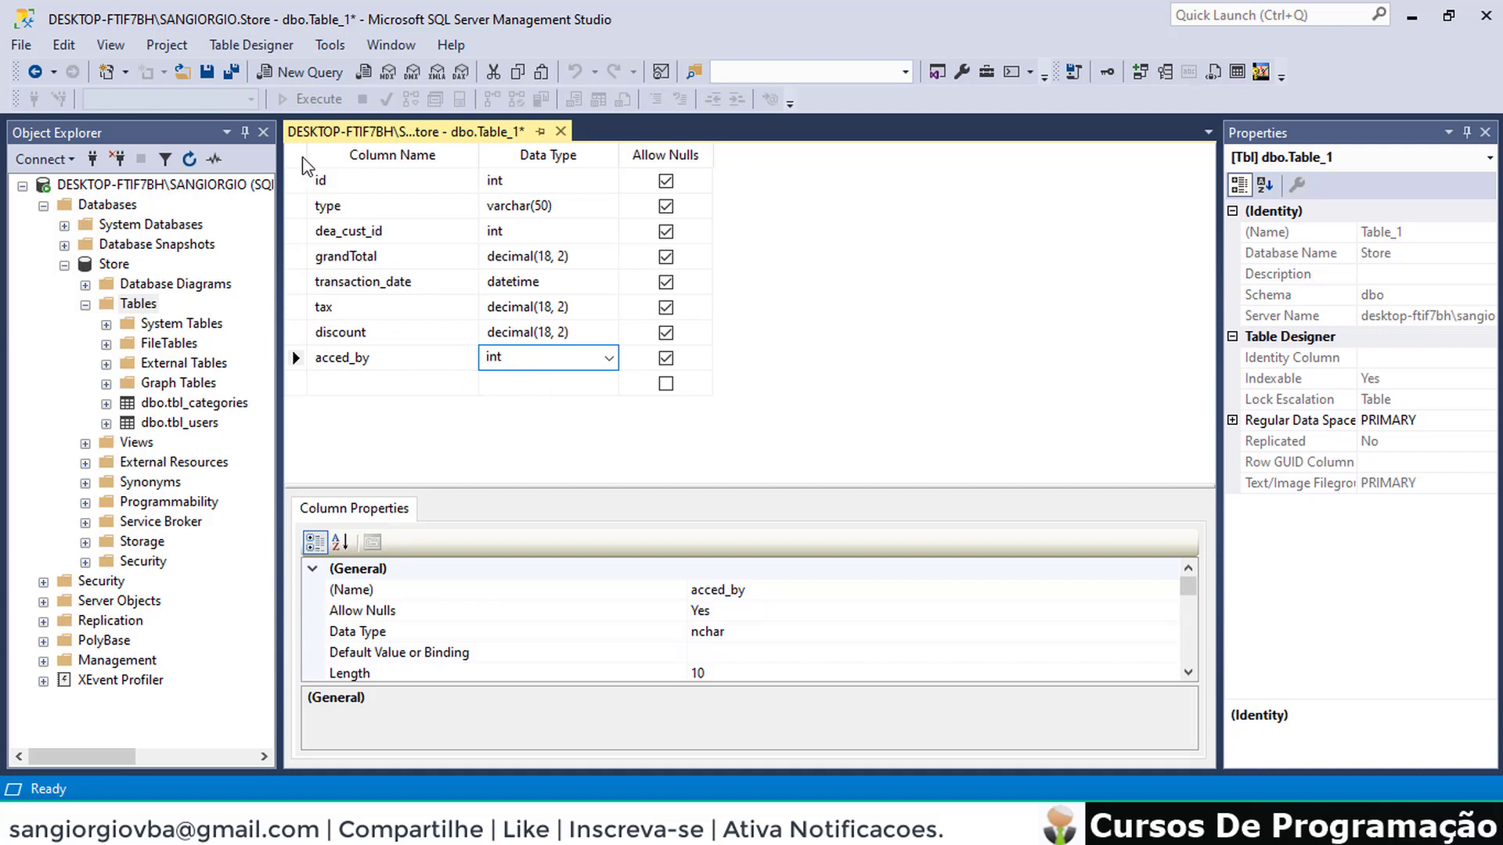
Set the id column as the table's primary key
{"action": "left_click", "coordinate": [296, 181]}
{"action": "right_click", "coordinate": [295, 181]}
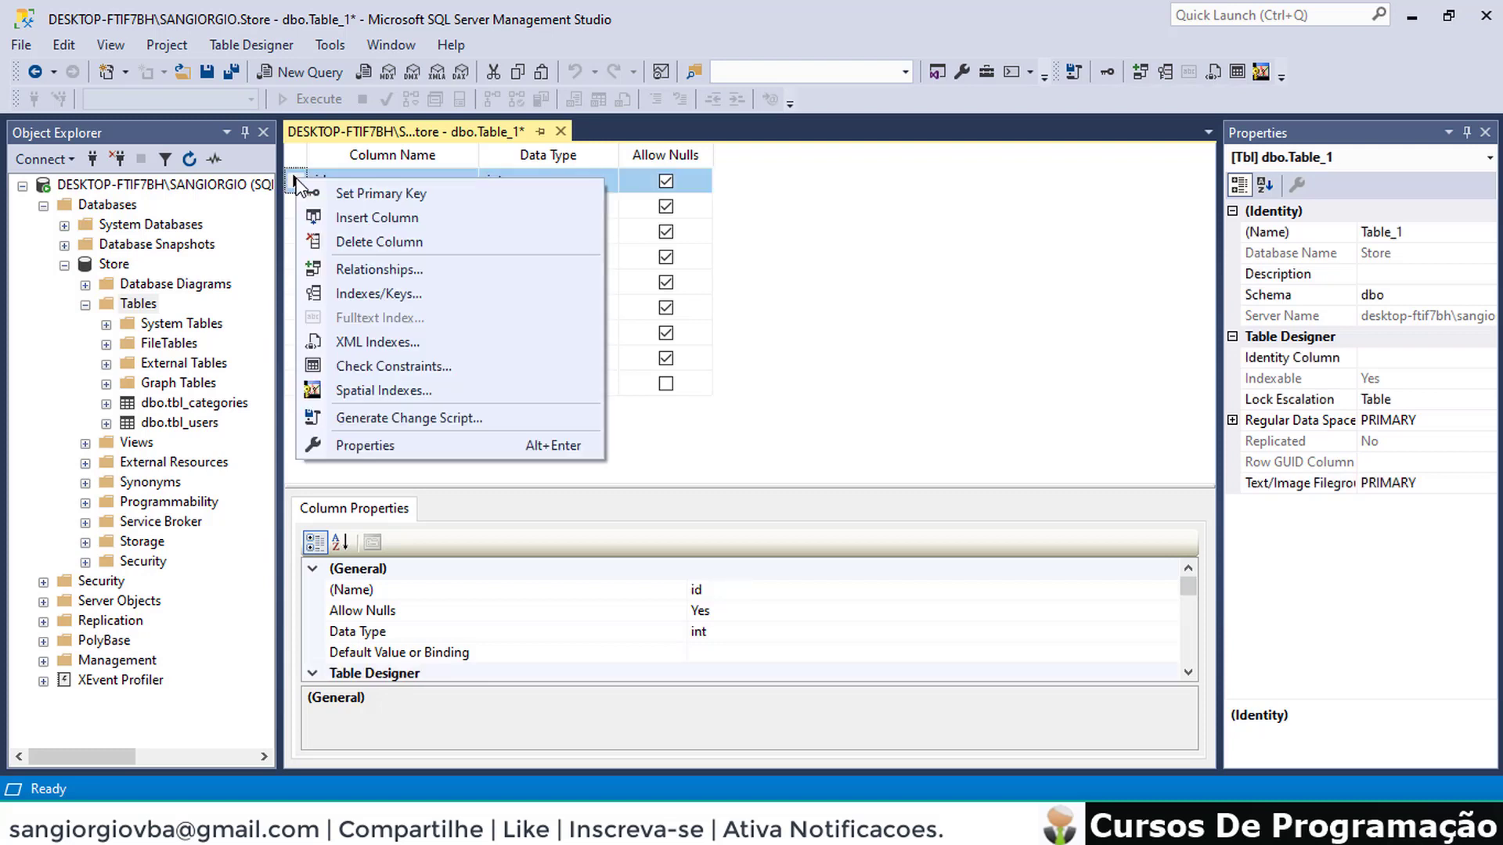
{"action": "left_click", "coordinate": [364, 194]}
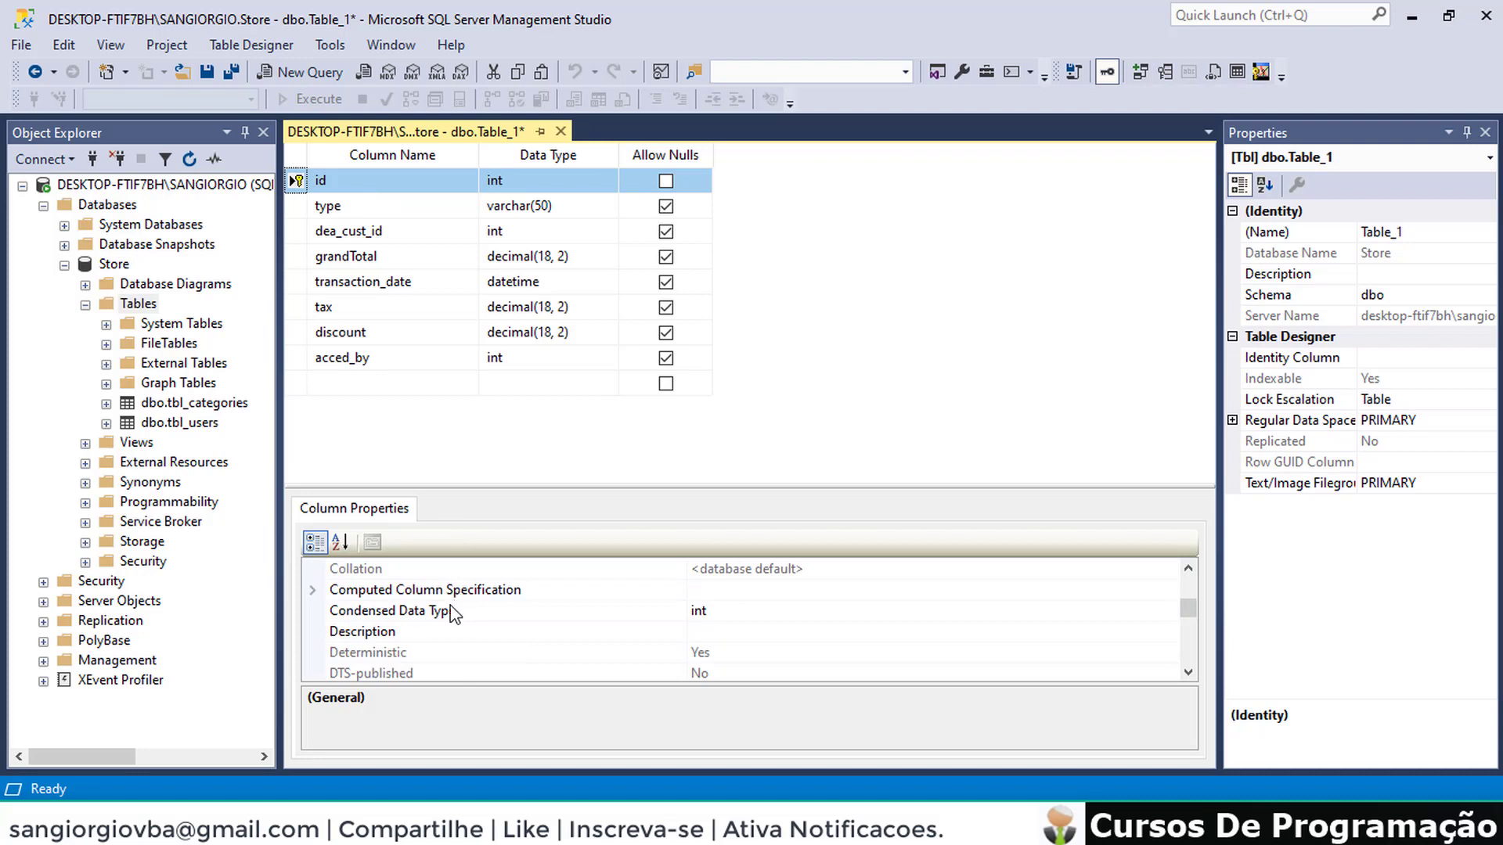
Turn the id column into an identity column by setting Is Identity to Yes in its Identity Specification
{"action": "scroll", "coordinate": [426, 640], "scroll_direction": "down", "scroll_amount": 1}
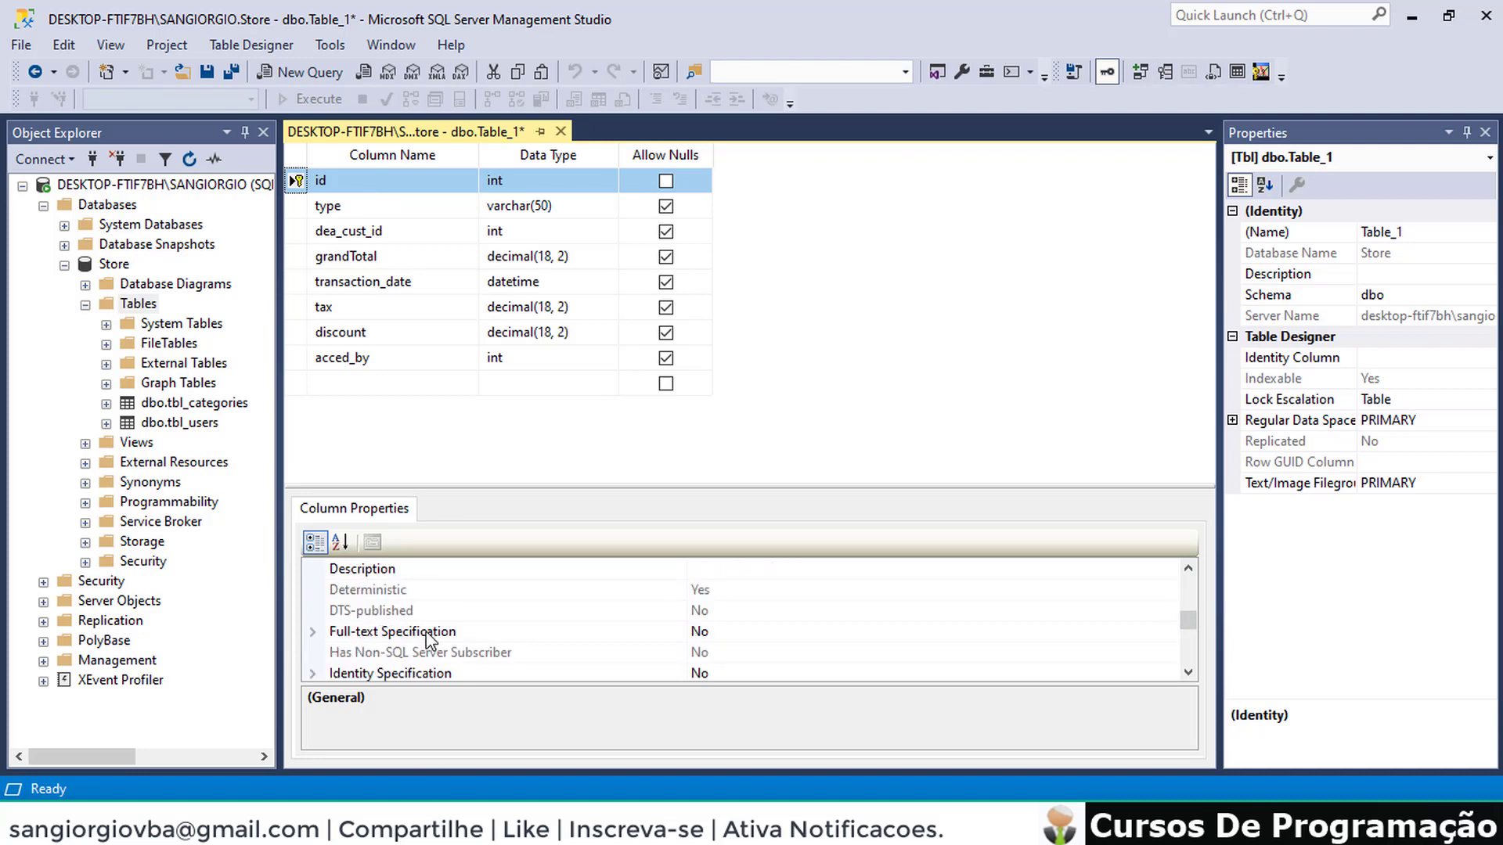
{"action": "scroll", "coordinate": [428, 640], "scroll_direction": "down", "scroll_amount": 1}
{"action": "double_click", "coordinate": [363, 611]}
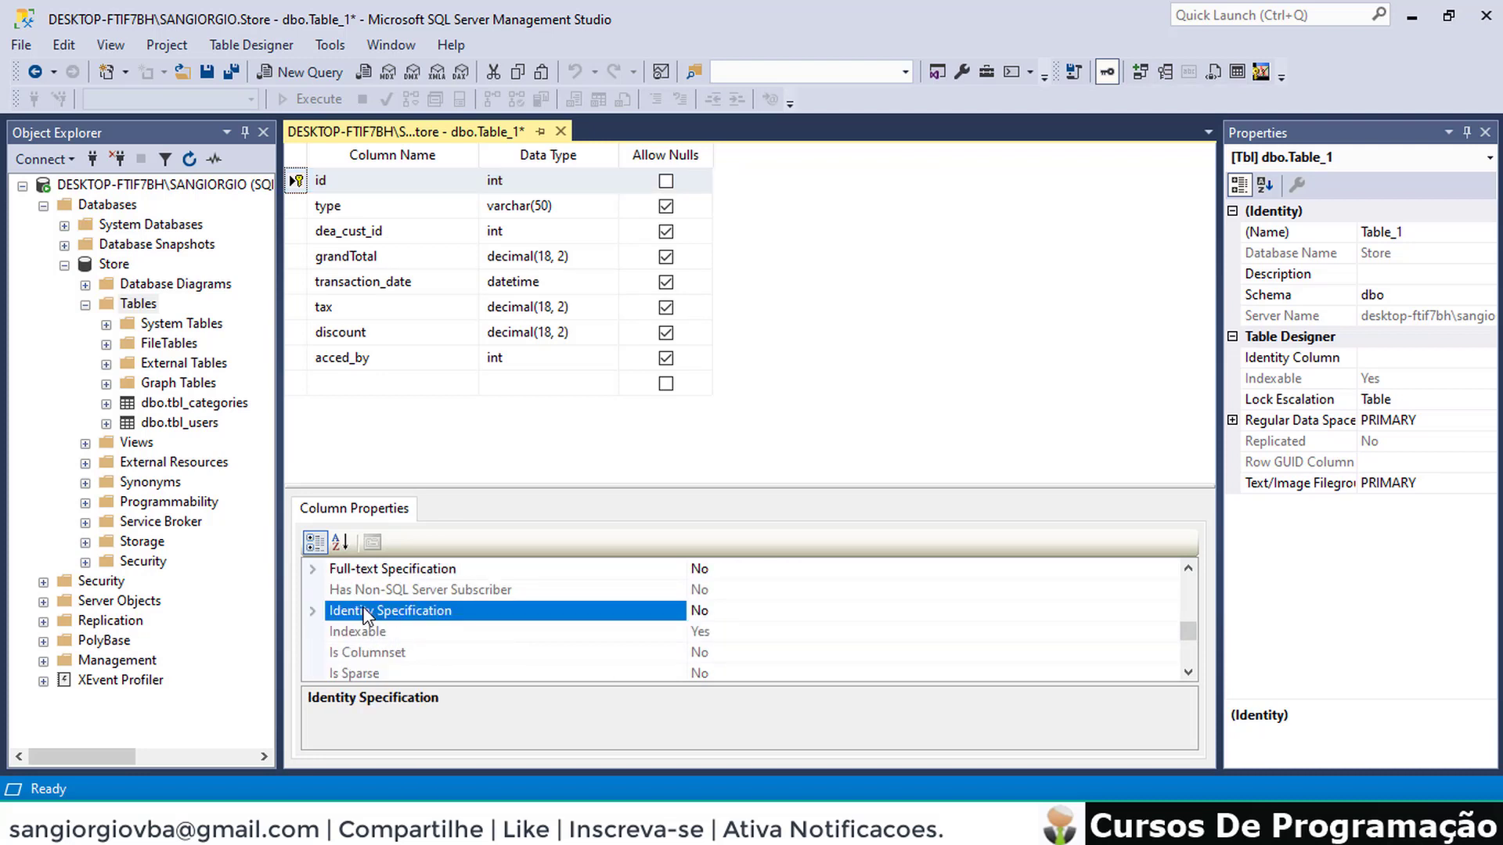
{"action": "double_click", "coordinate": [373, 631]}
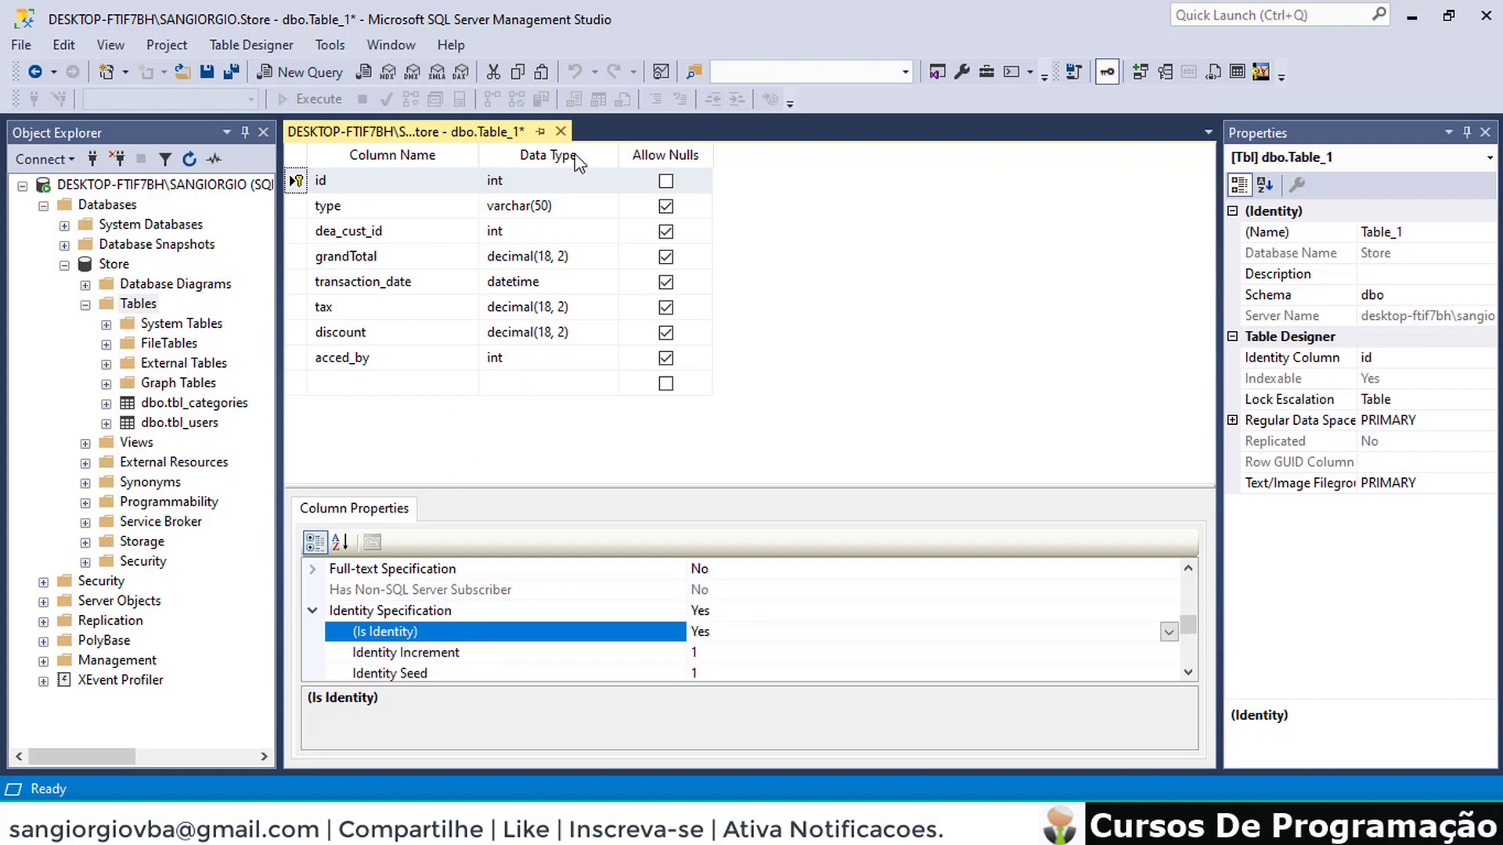
Close the table design and save the table under the name tbl_transactions
{"action": "left_click", "coordinate": [561, 131]}
{"action": "left_click", "coordinate": [704, 541]}
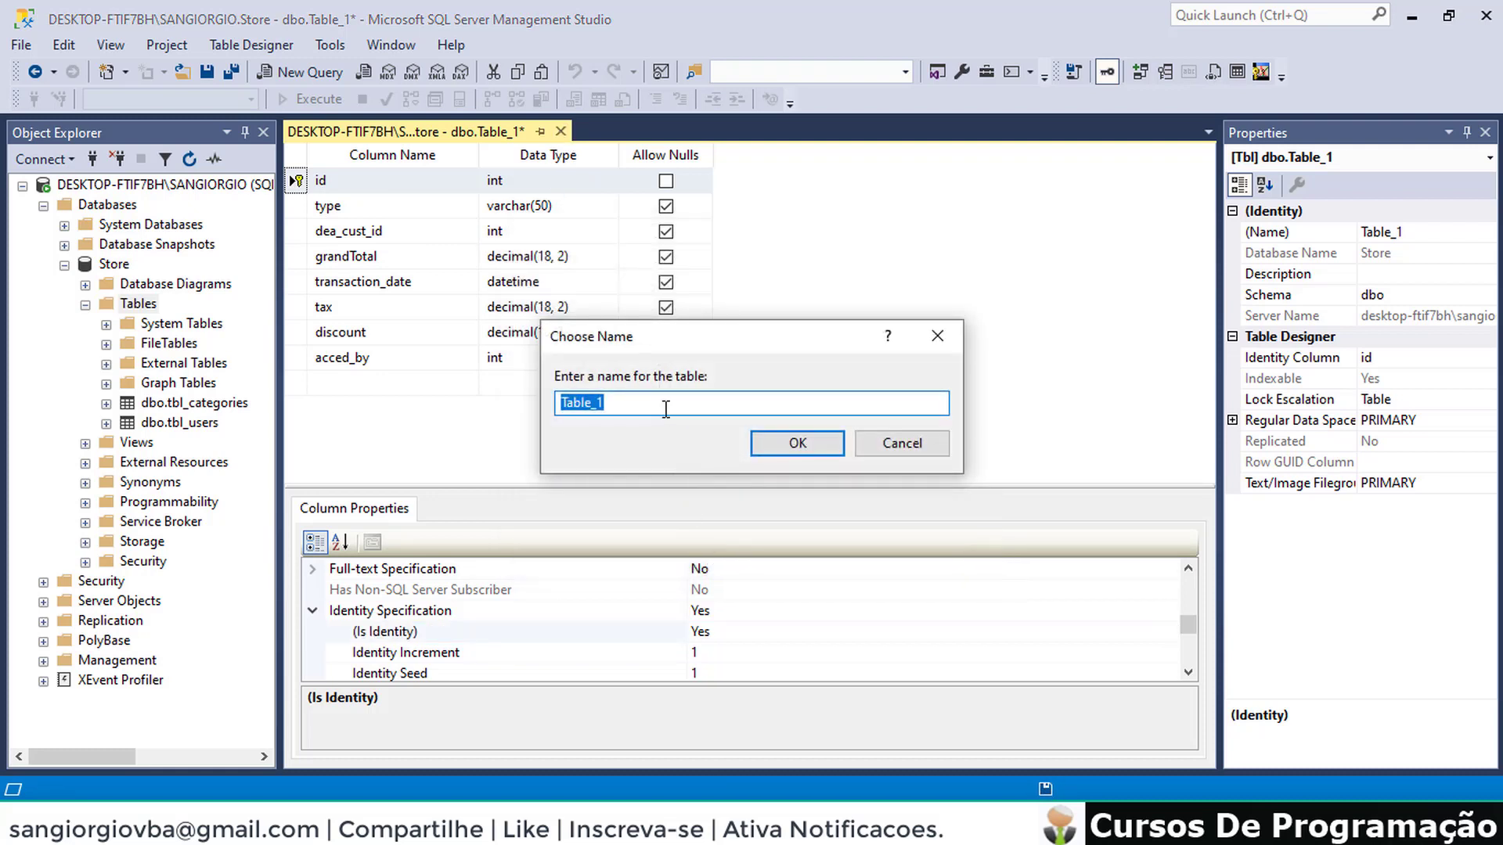
{"action": "type", "text": "tbl_transactions"}
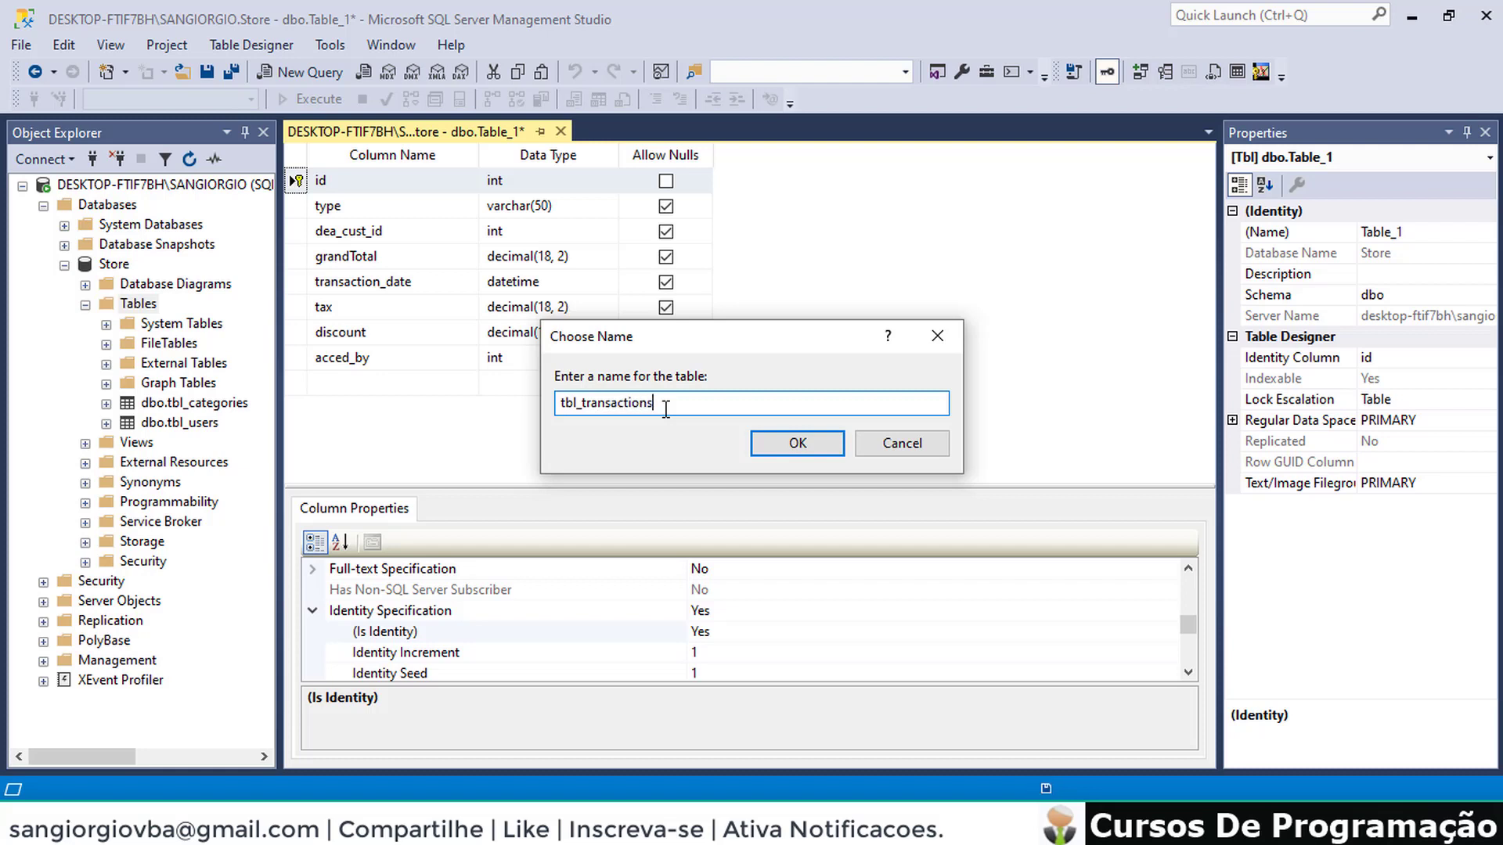
{"action": "left_click", "coordinate": [799, 443]}
{"action": "key", "text": "ctrl+F4"}
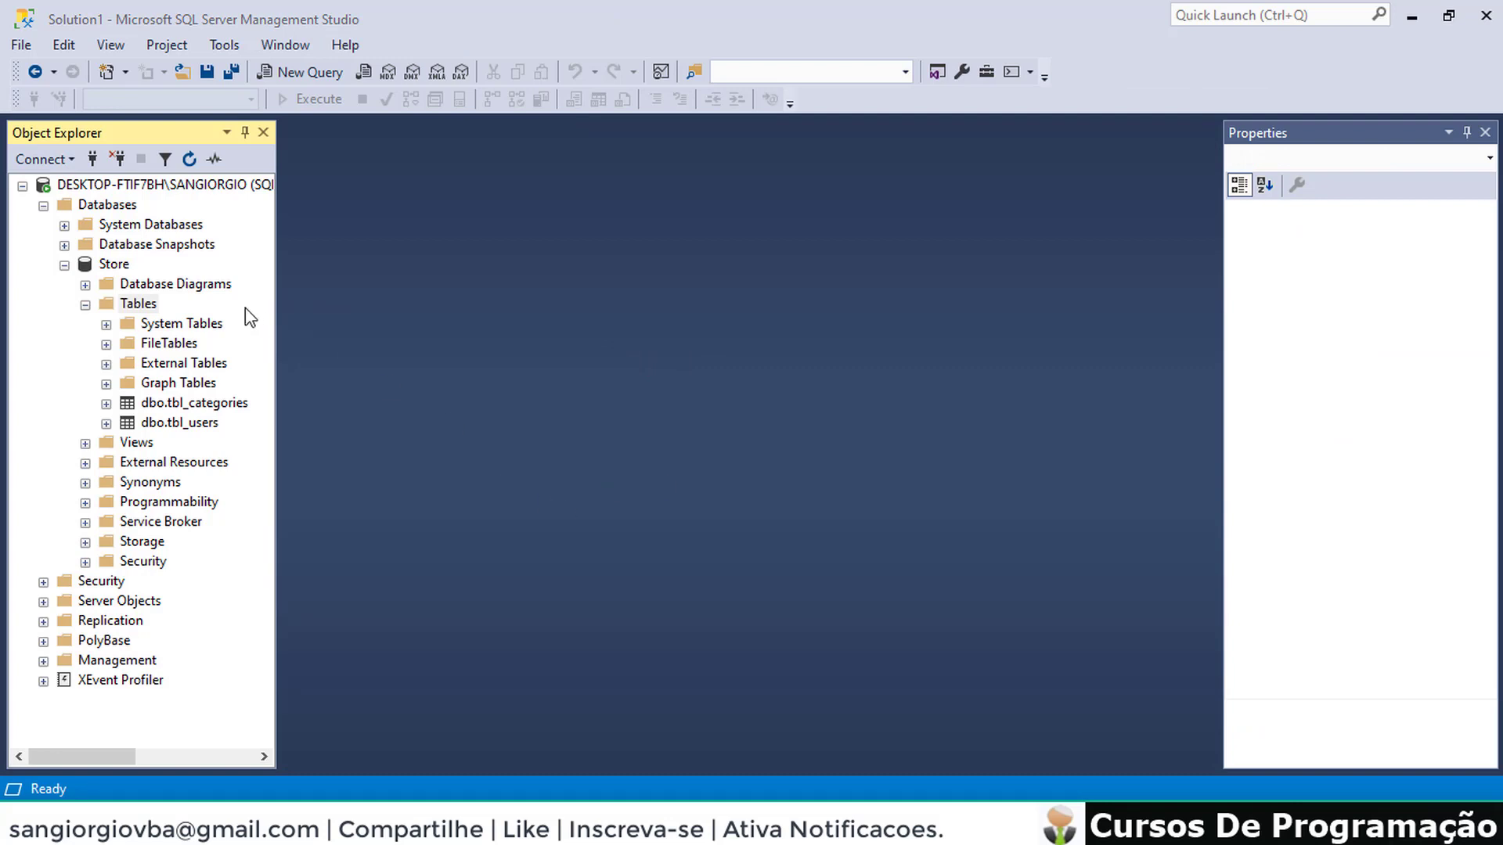
Create another new table in the Store database with a first column named id of data type int
{"action": "right_click", "coordinate": [136, 303]}
{"action": "mouse_move", "coordinate": [289, 312]}
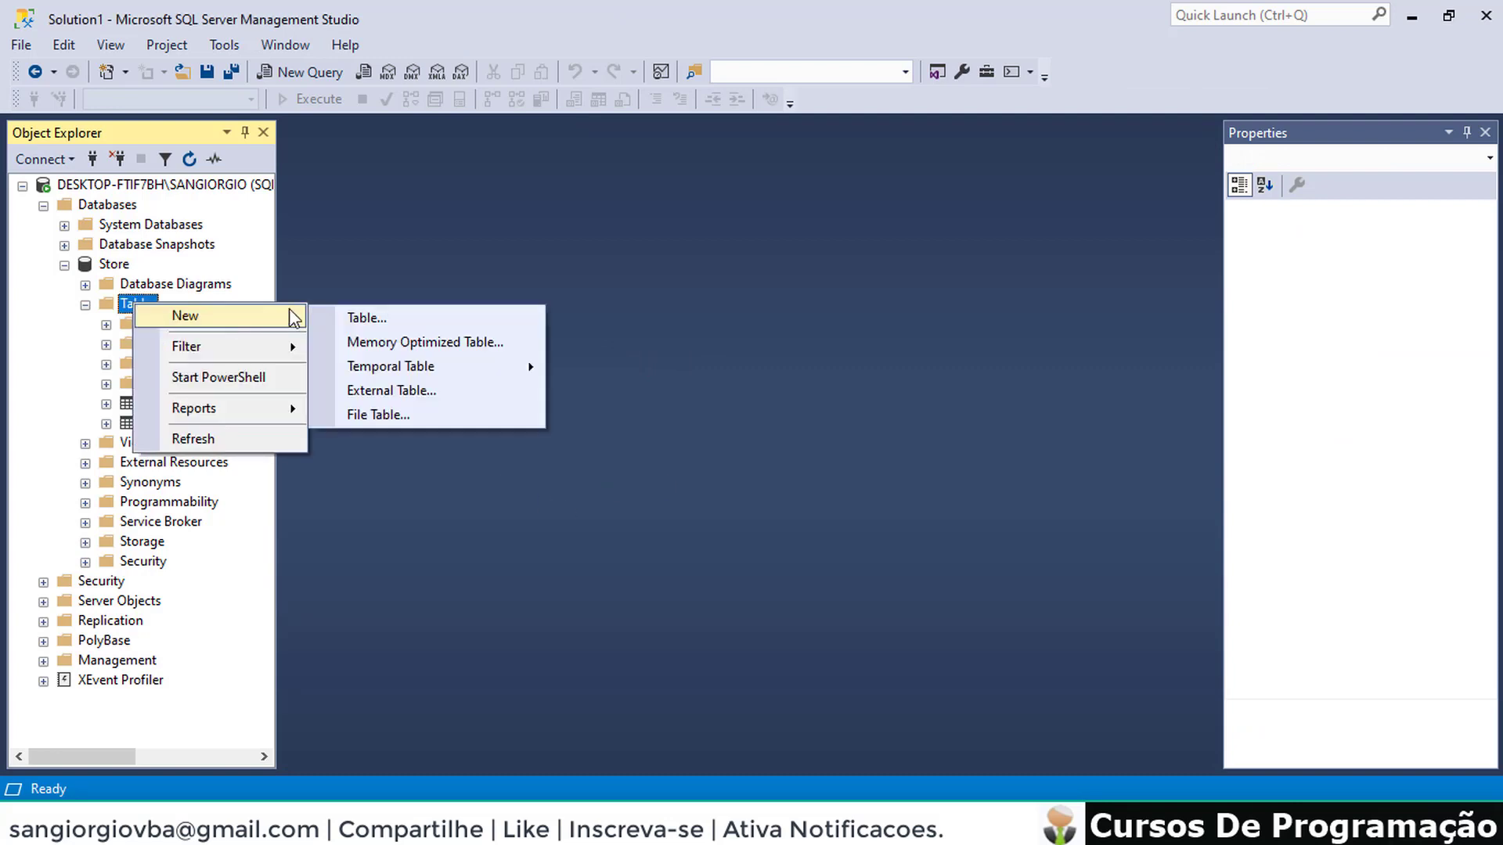
{"action": "left_click", "coordinate": [382, 316]}
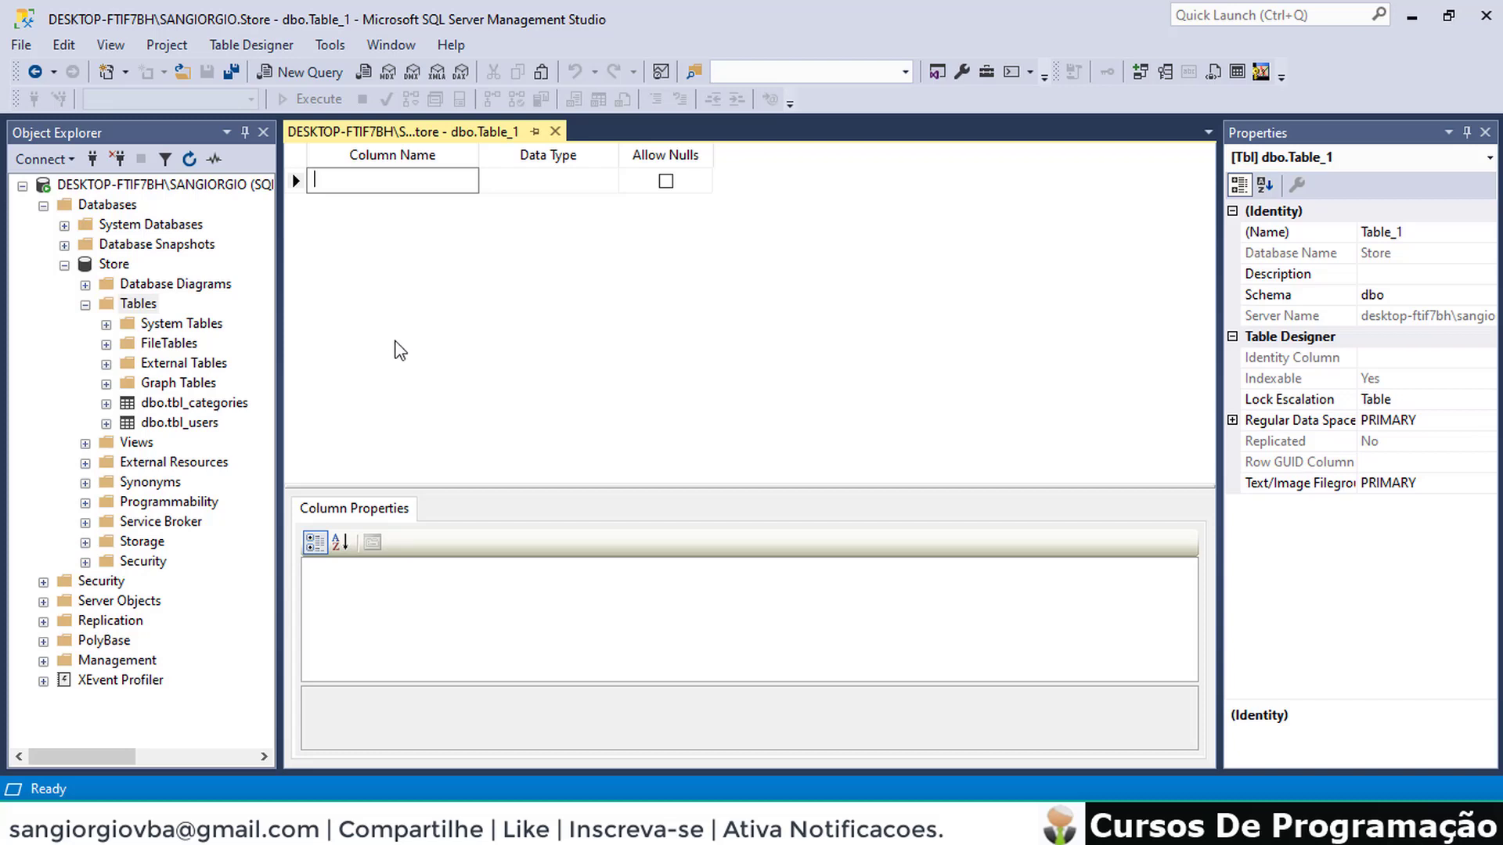
{"action": "type", "text": "id"}
{"action": "left_click", "coordinate": [542, 181]}
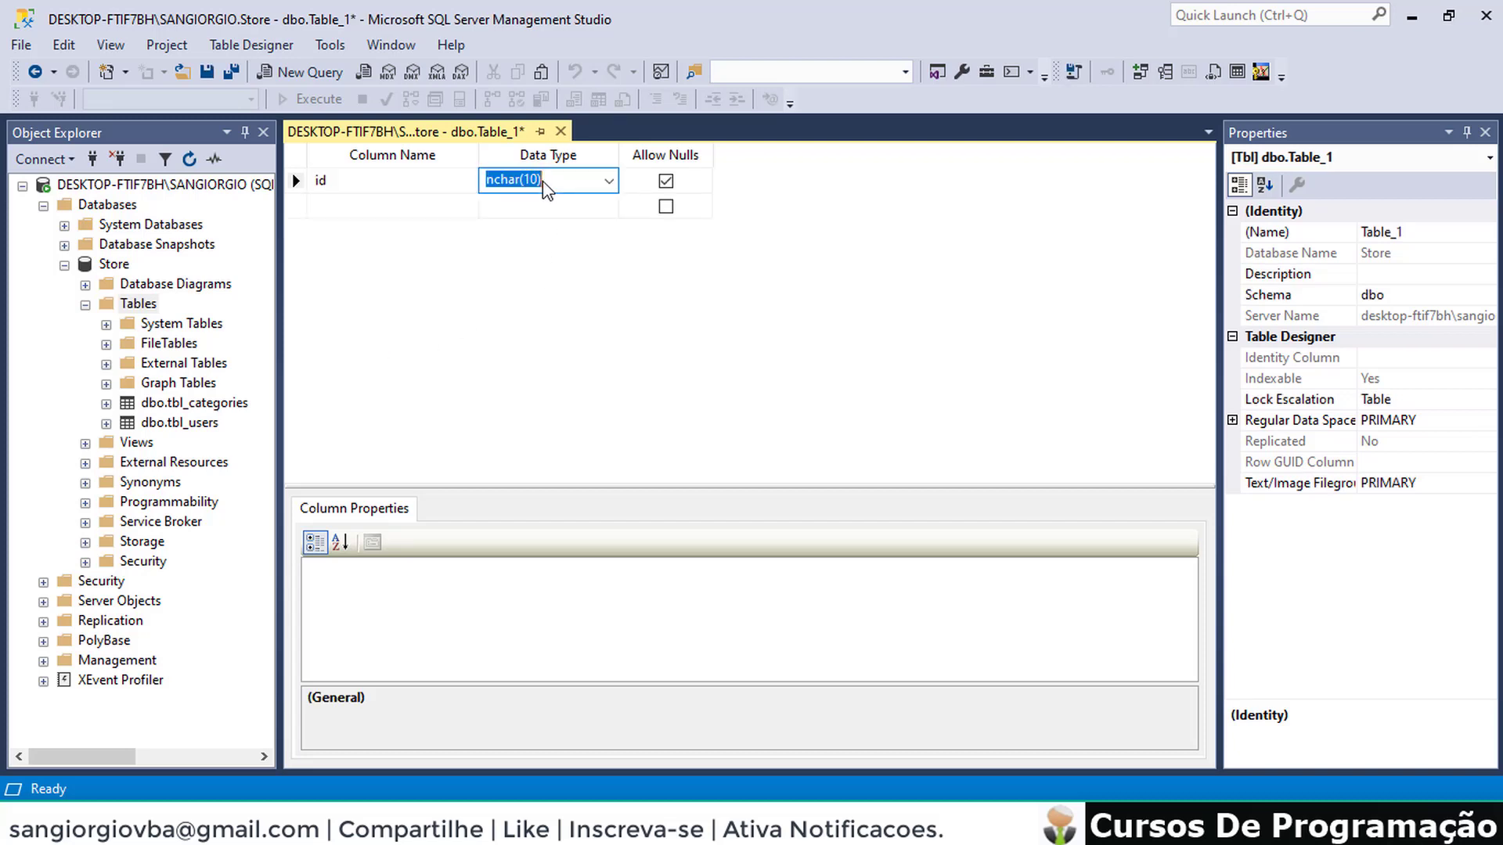
{"action": "type", "text": "int"}
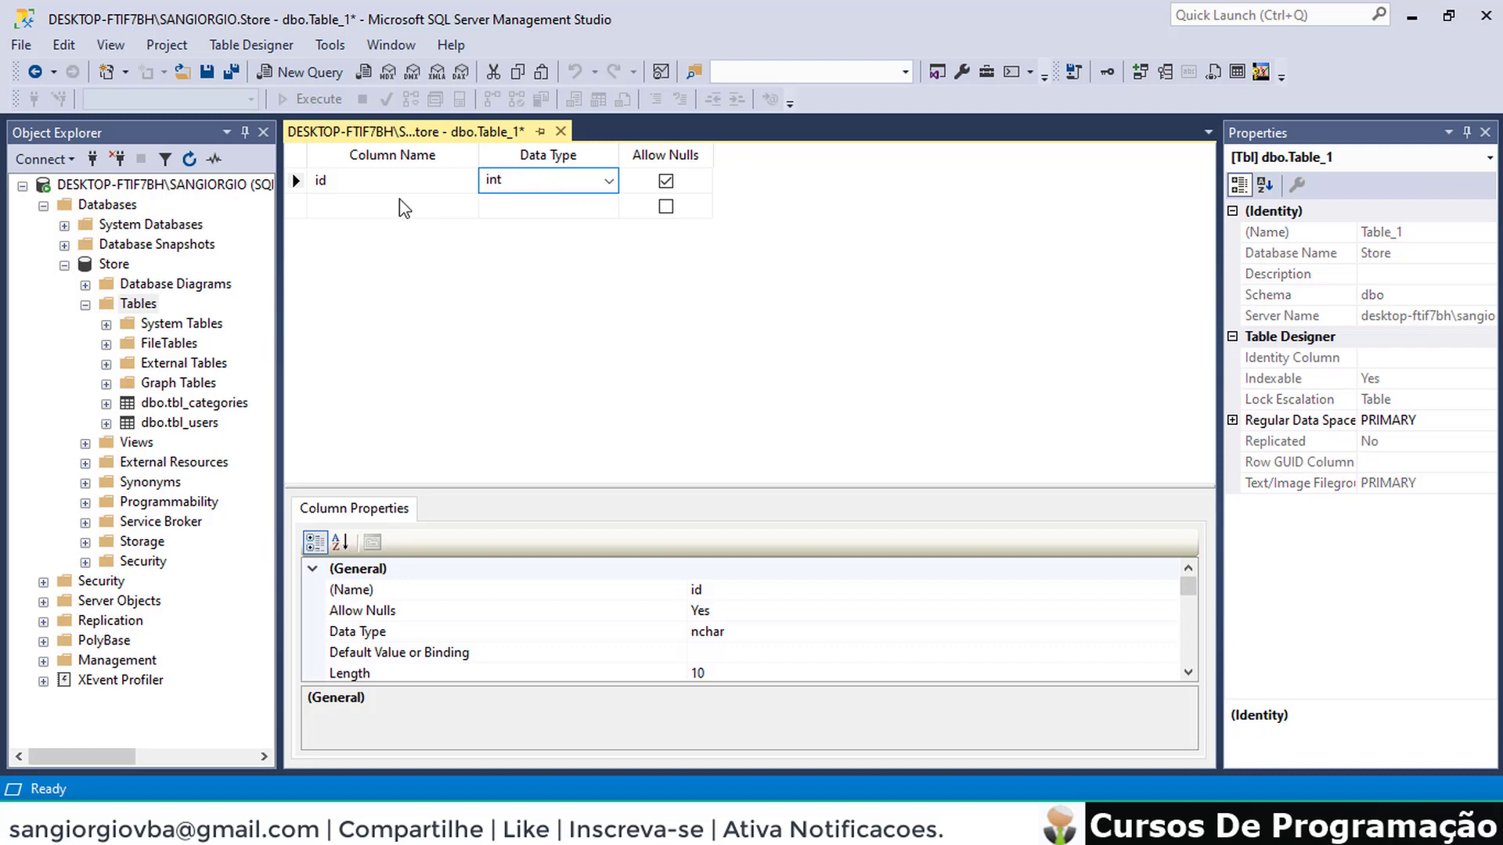
Add a second column named product_id with data type int
{"action": "left_click", "coordinate": [380, 207]}
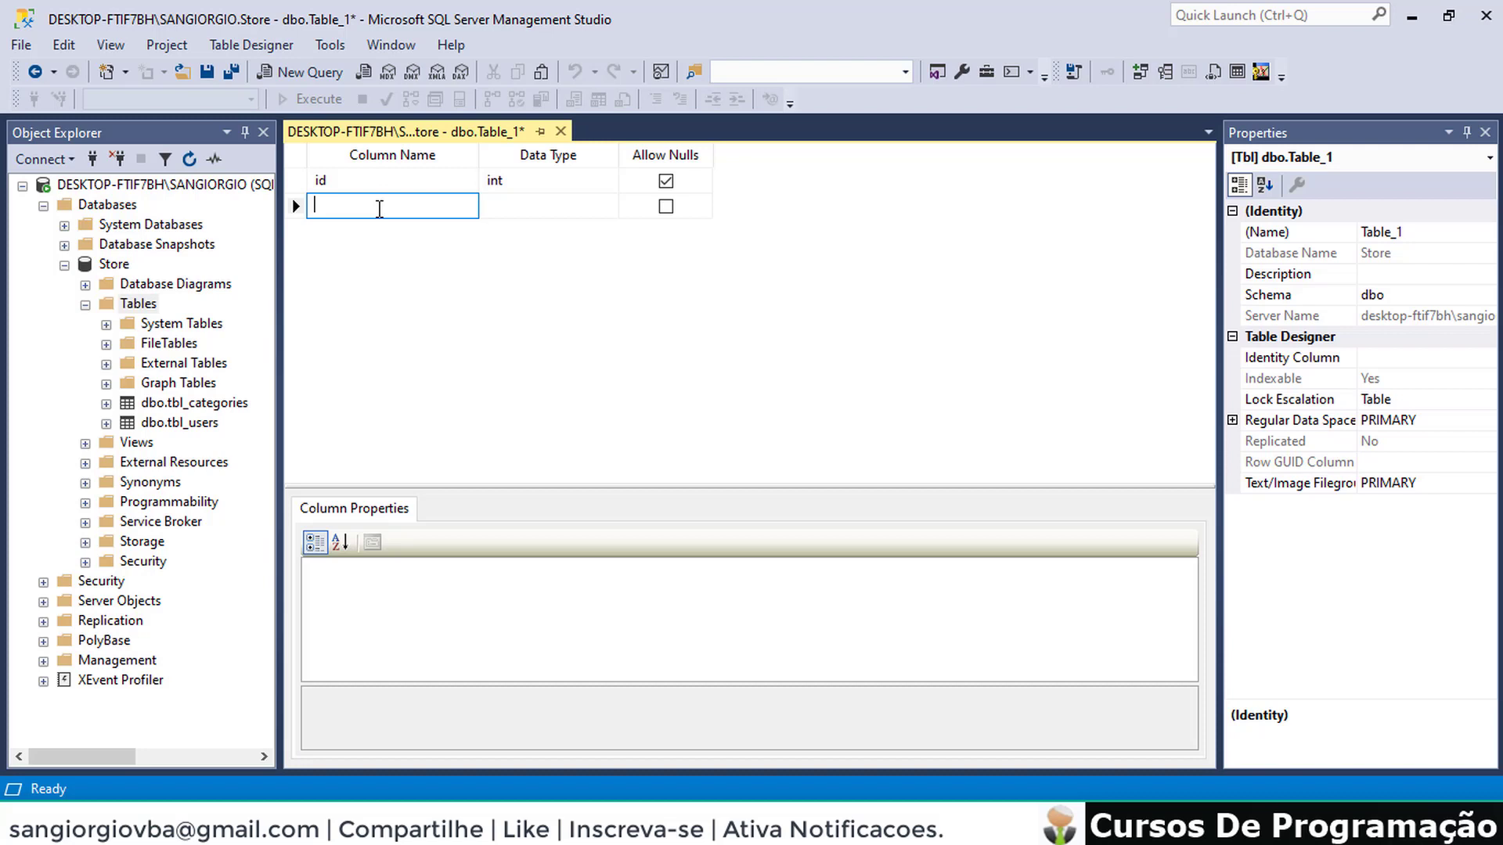
{"action": "type", "text": "pro"}
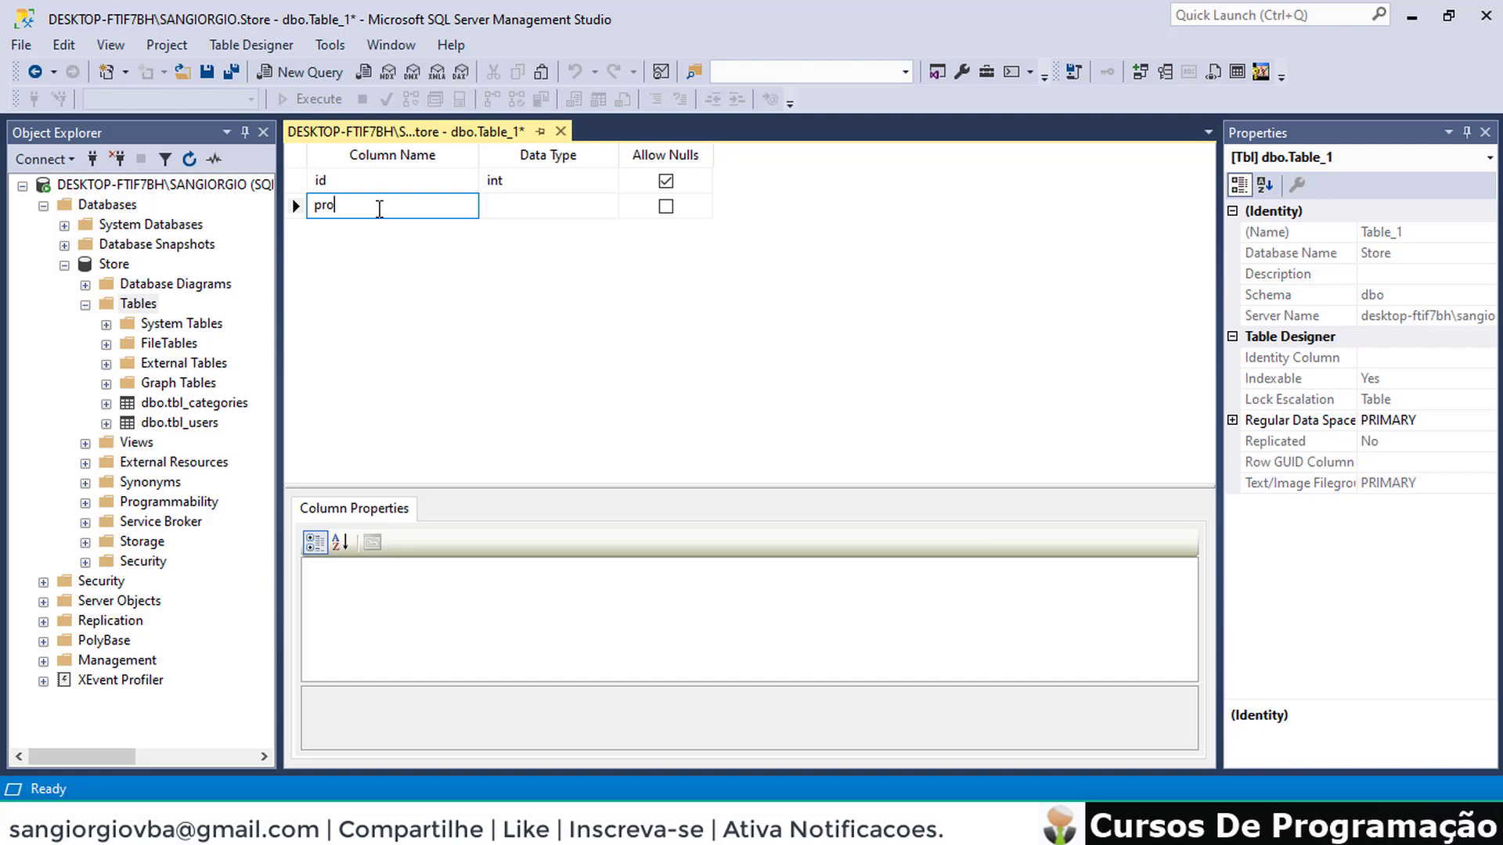
{"action": "type", "text": "duct_id"}
{"action": "left_click", "coordinate": [502, 206]}
{"action": "type", "text": "int"}
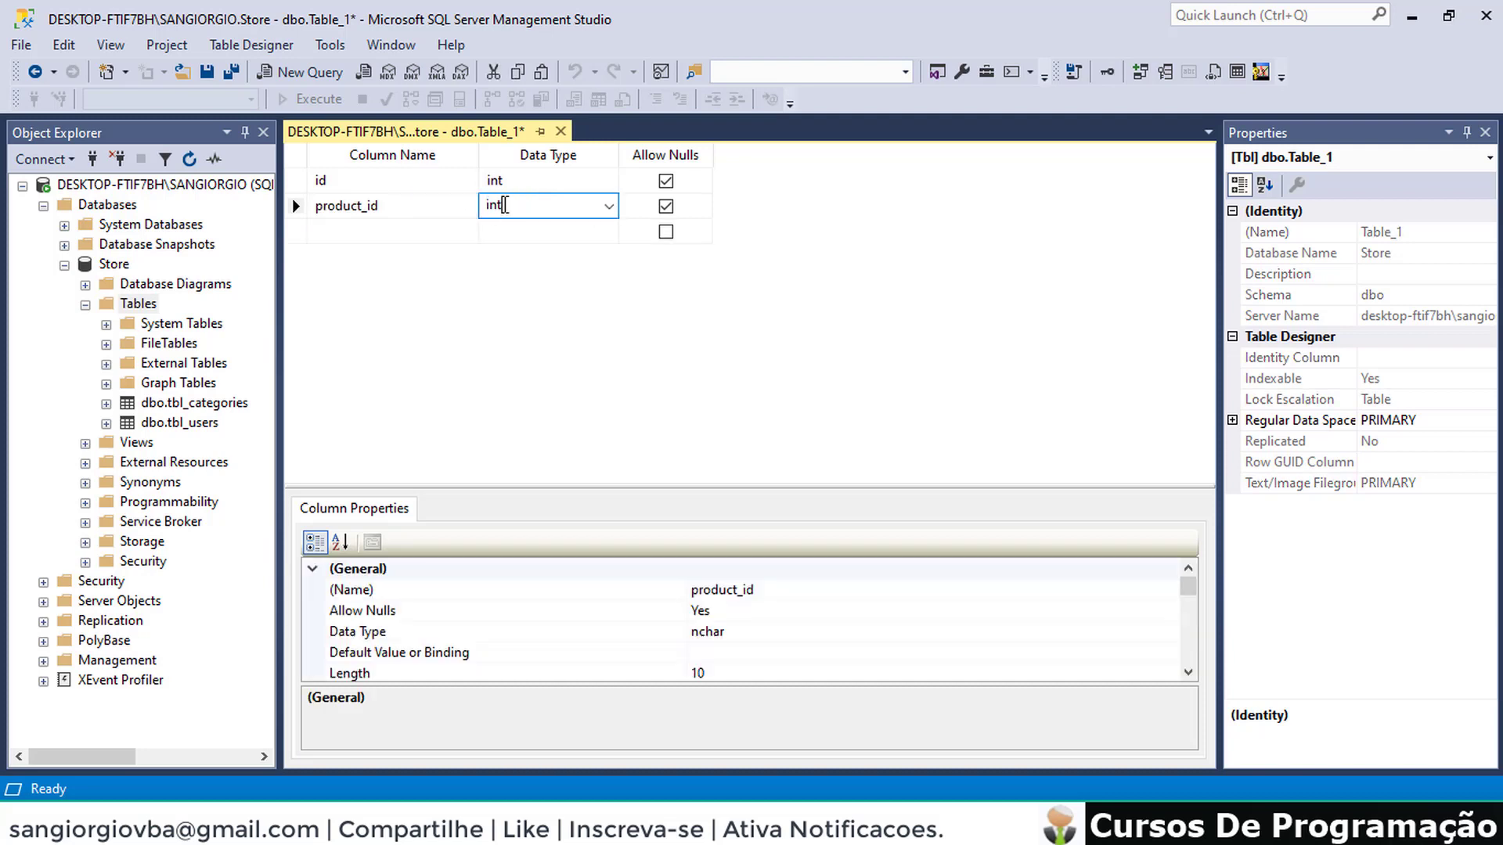
Add a column named rate with data type decimal(18, 2)
{"action": "left_click", "coordinate": [379, 230]}
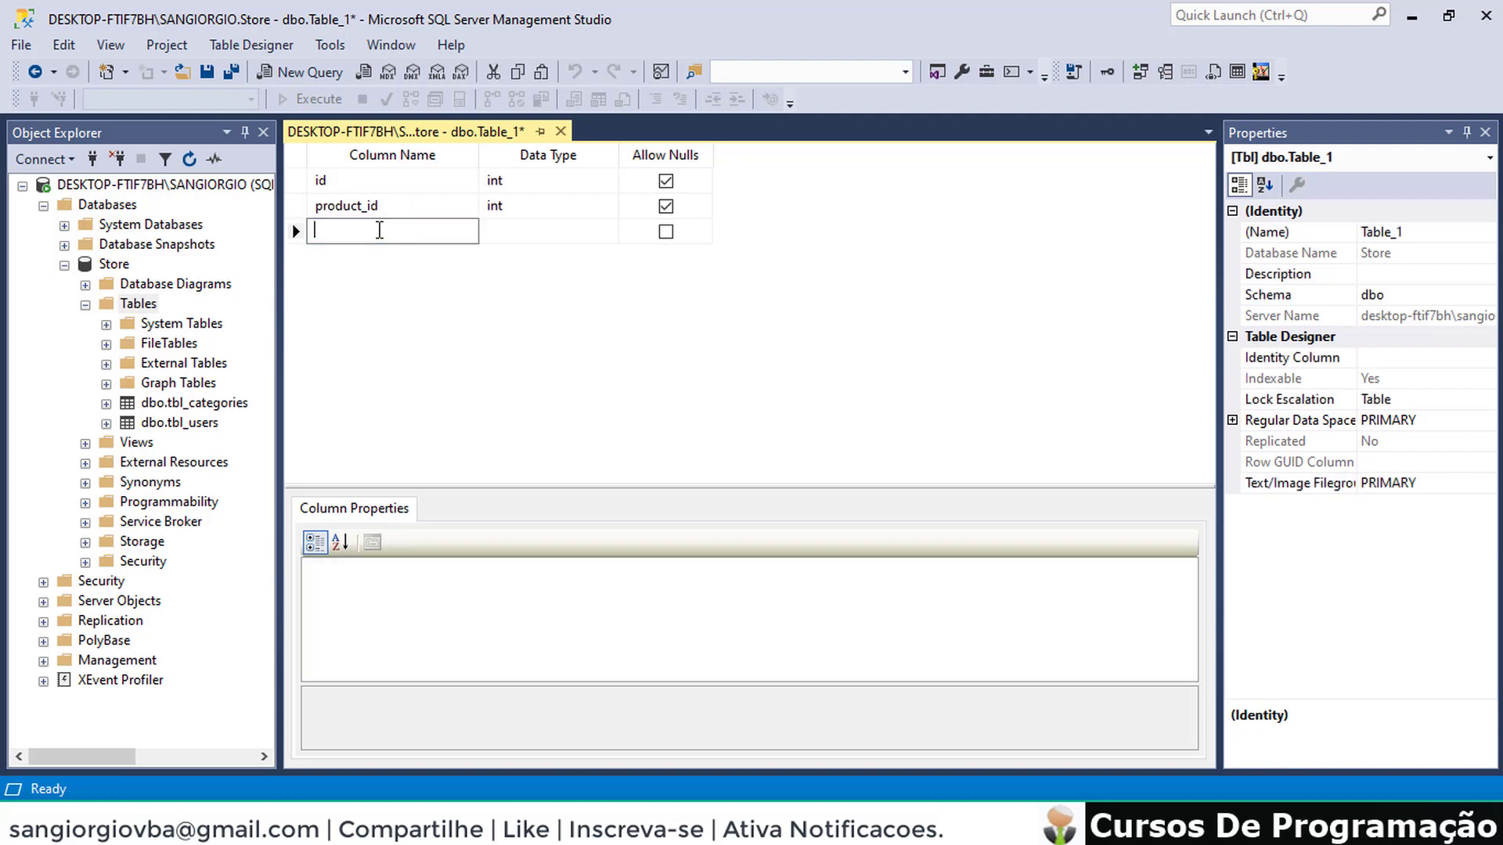
{"action": "type", "text": "rate"}
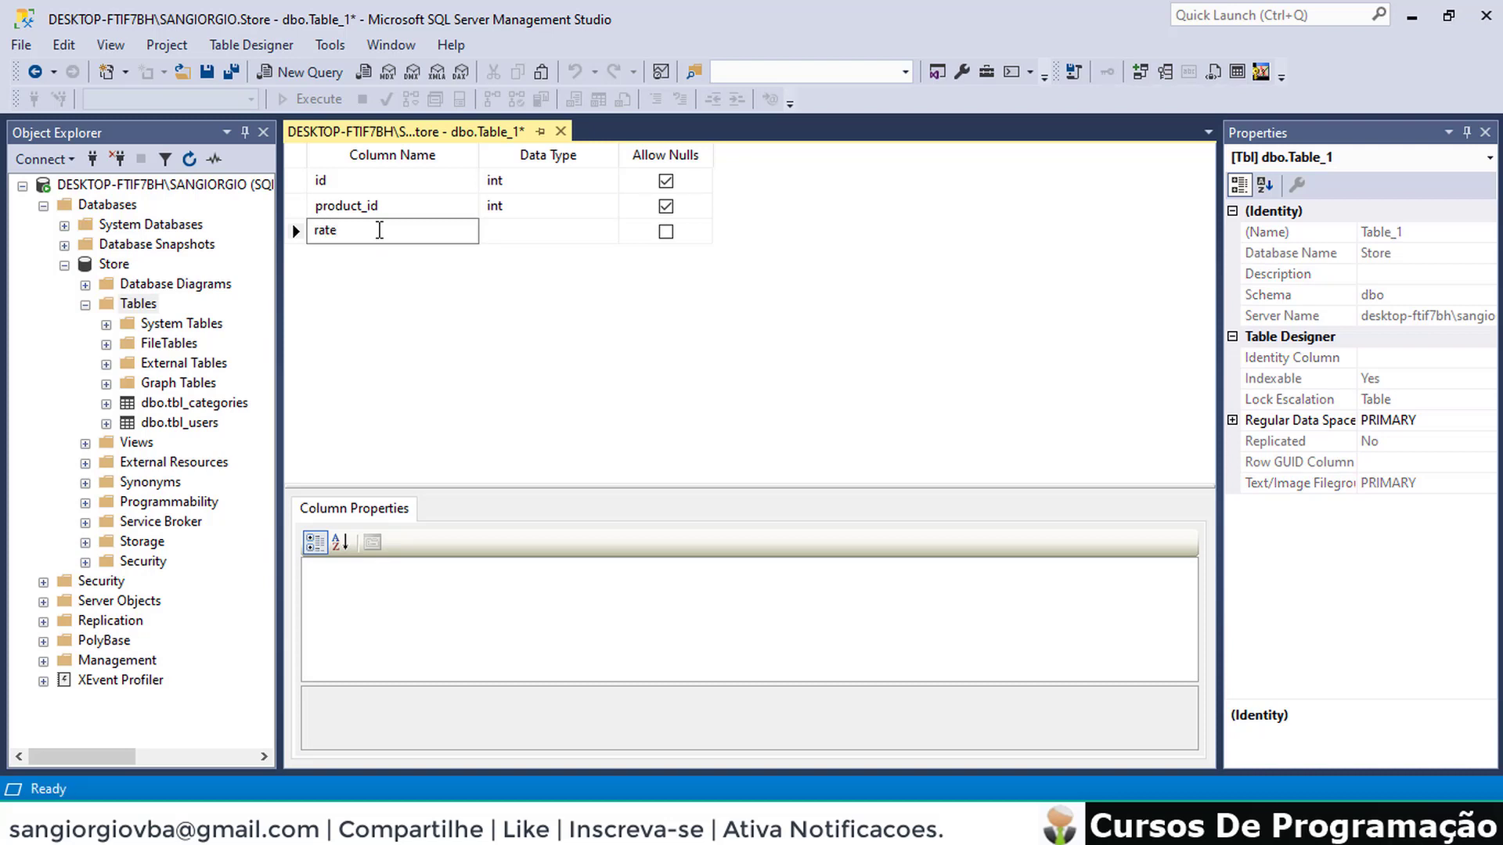
{"action": "left_click", "coordinate": [513, 234]}
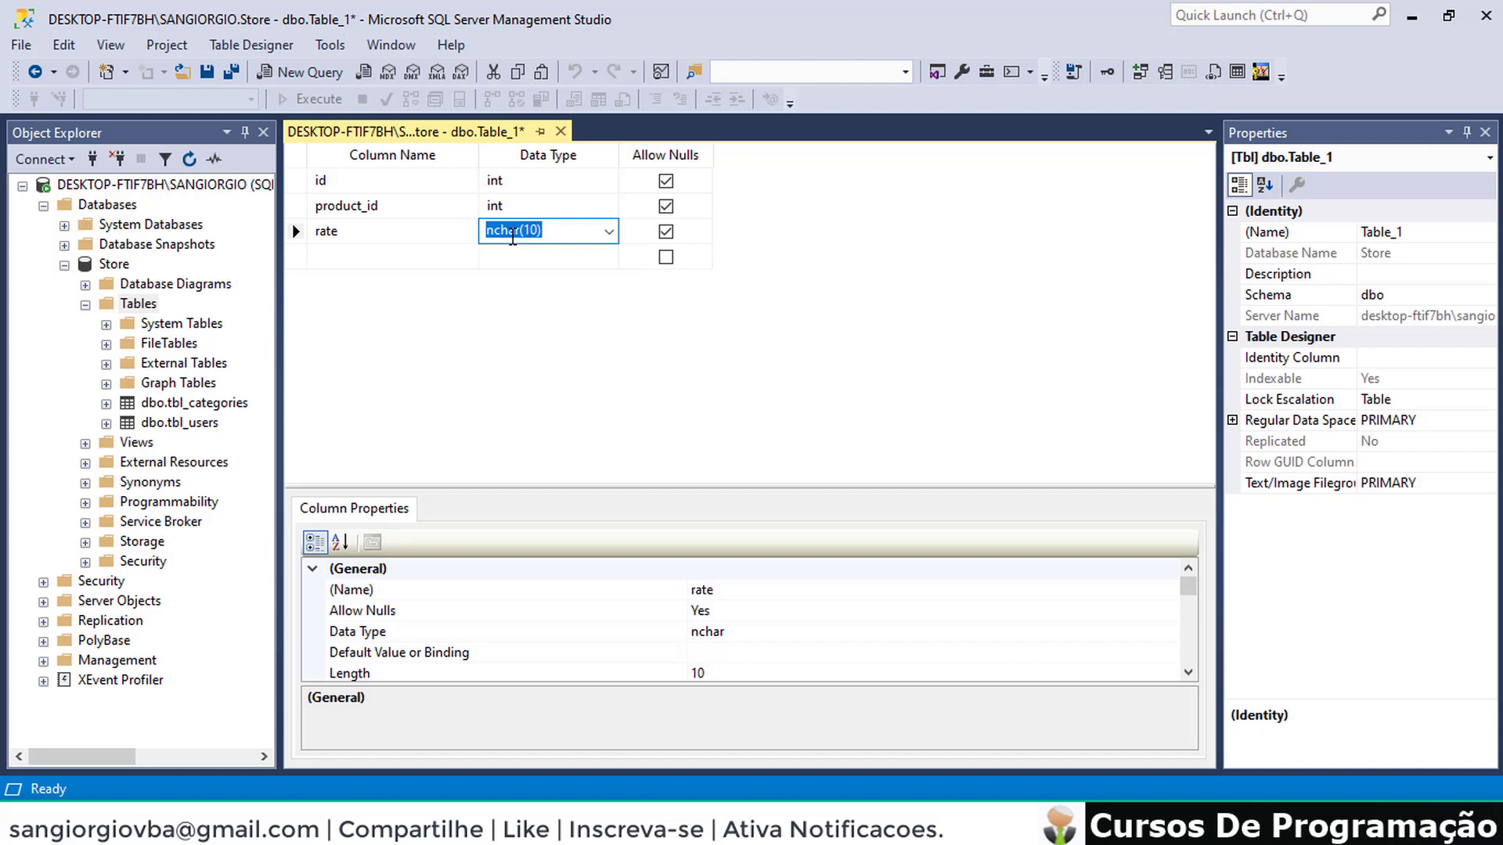
{"action": "type", "text": "dec"}
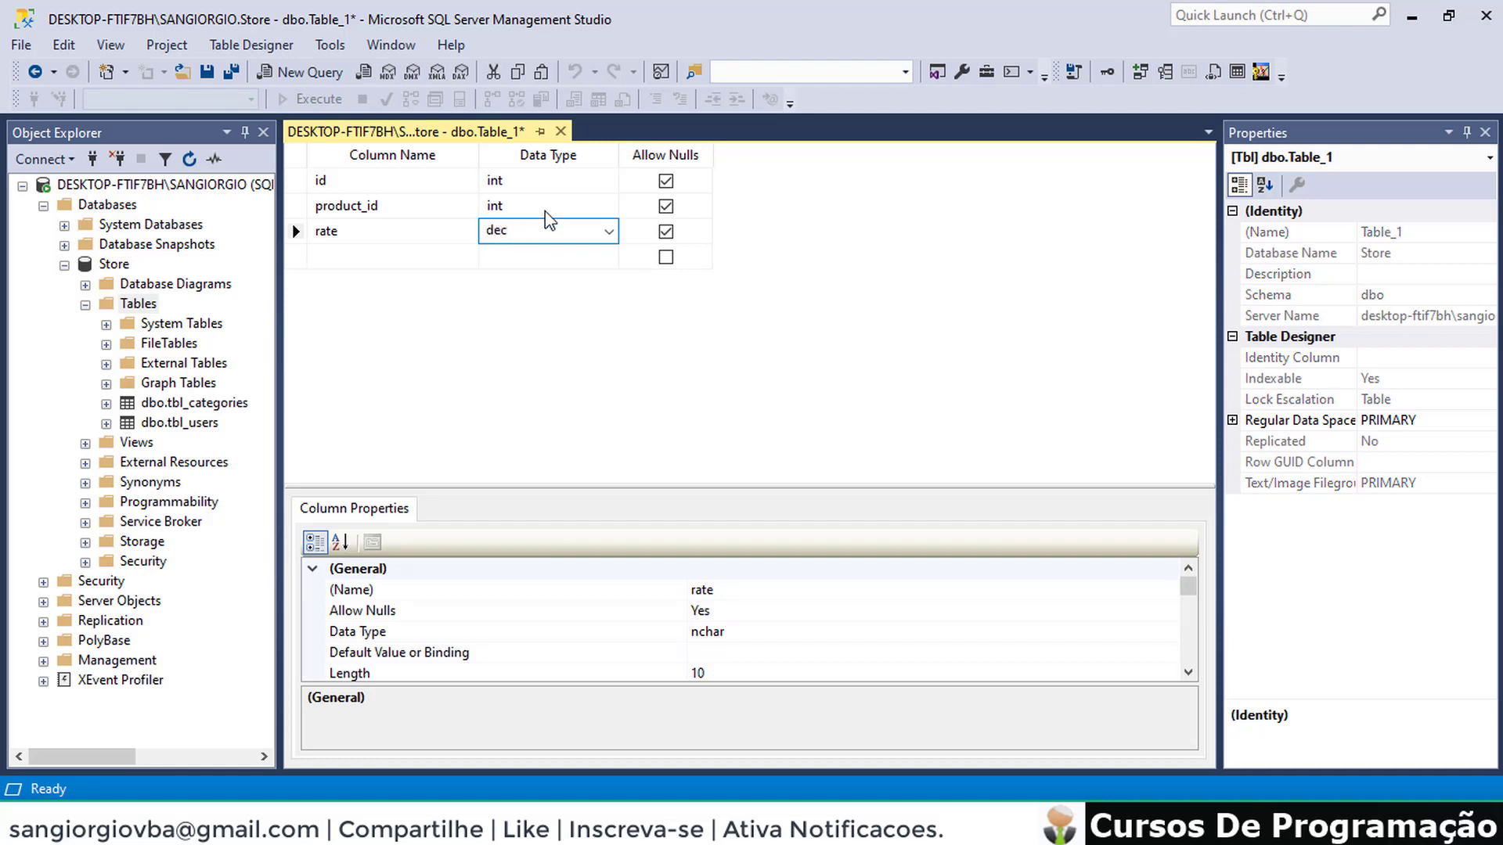
{"action": "left_click", "coordinate": [609, 231]}
{"action": "left_click", "coordinate": [567, 257]}
{"action": "double_click", "coordinate": [561, 229]}
{"action": "type", "text": "2"}
Add a column named qty with data type decimal(18, 2)
{"action": "left_click", "coordinate": [366, 257]}
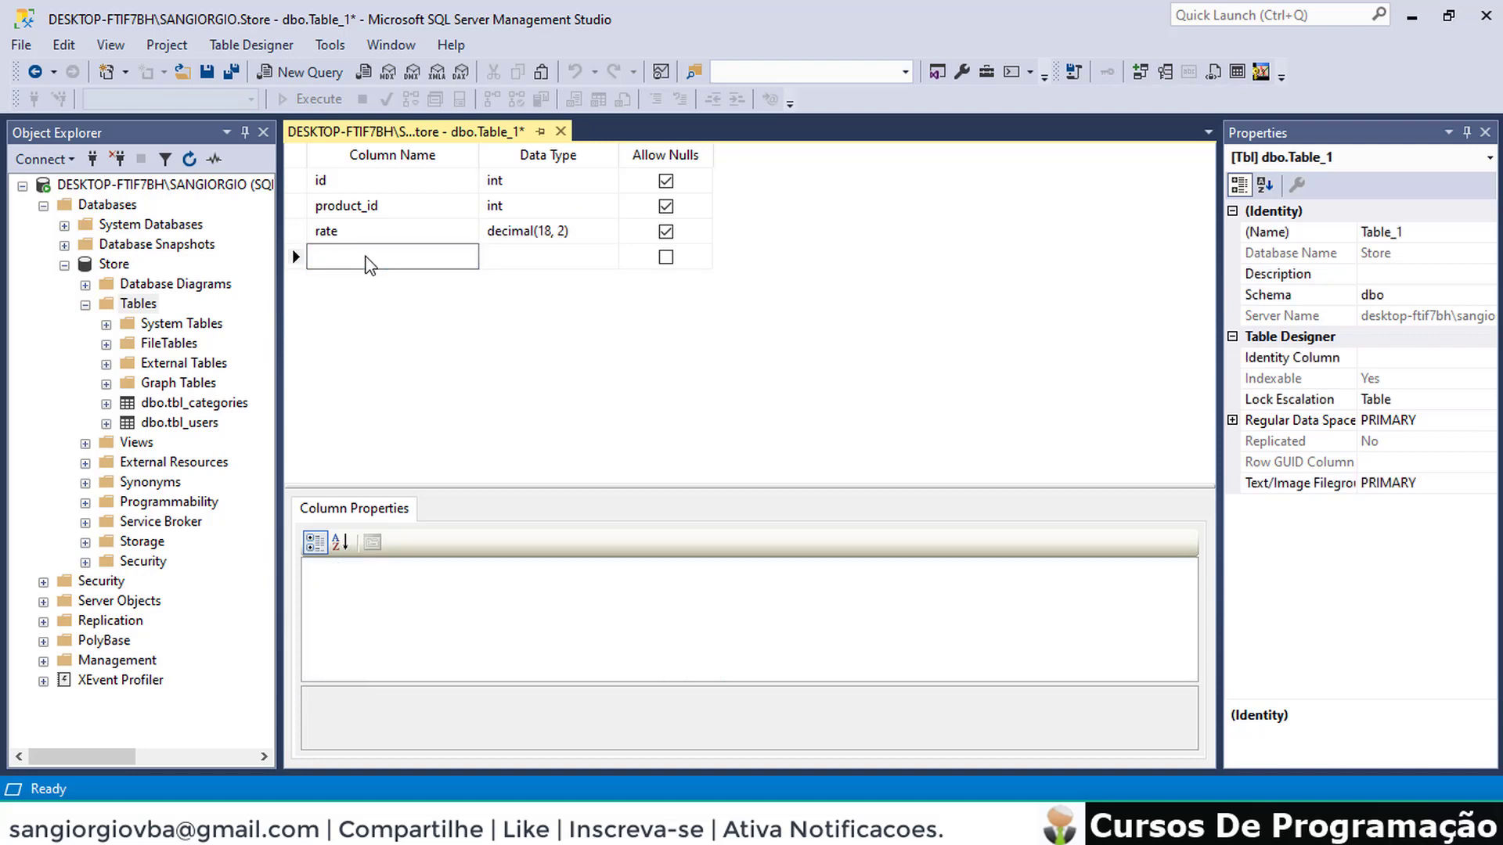
{"action": "type", "text": "qty"}
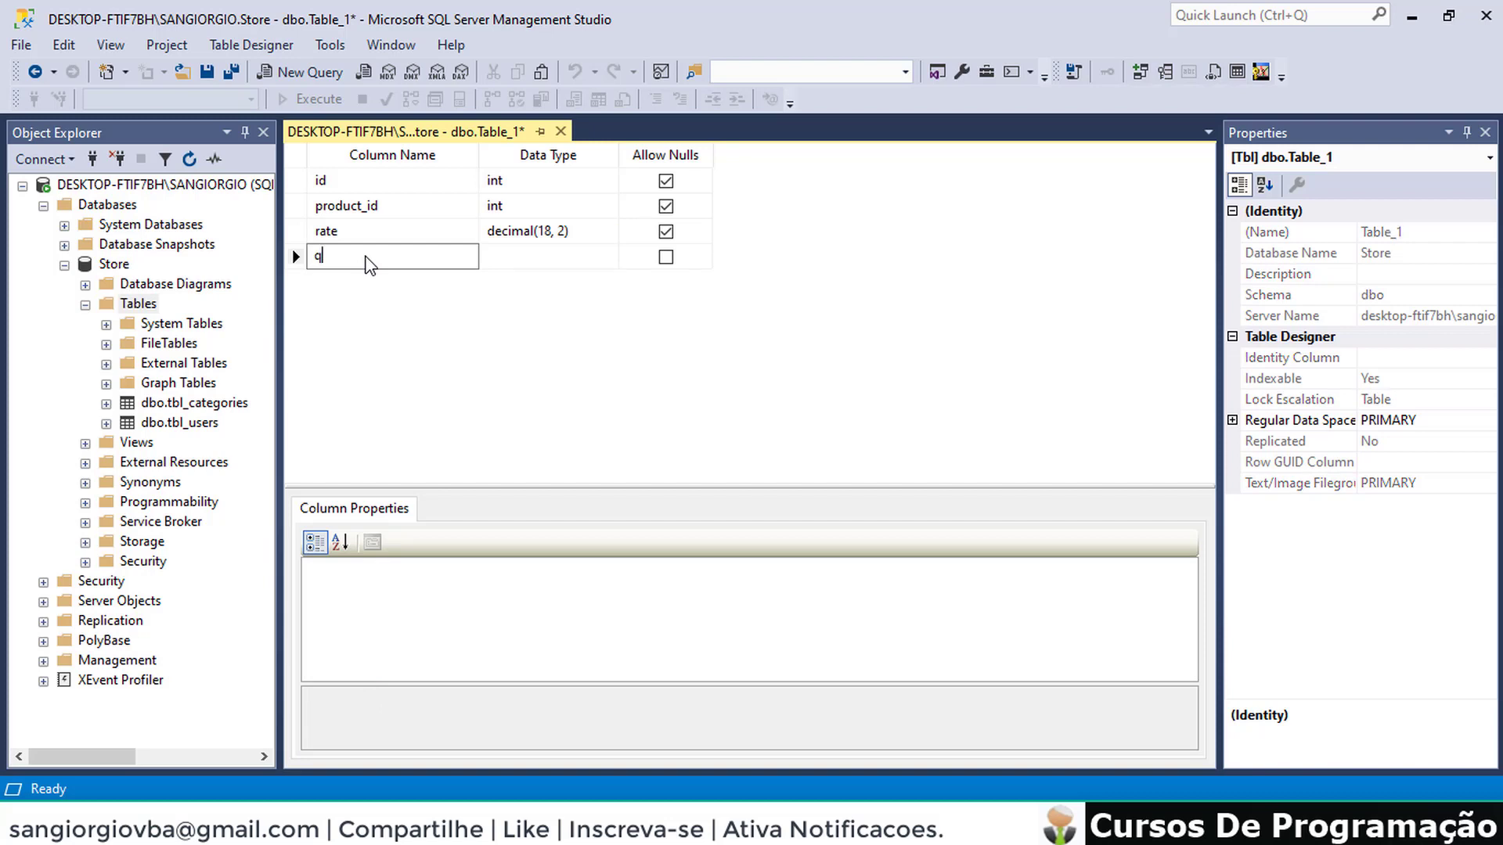
{"action": "left_click", "coordinate": [500, 256]}
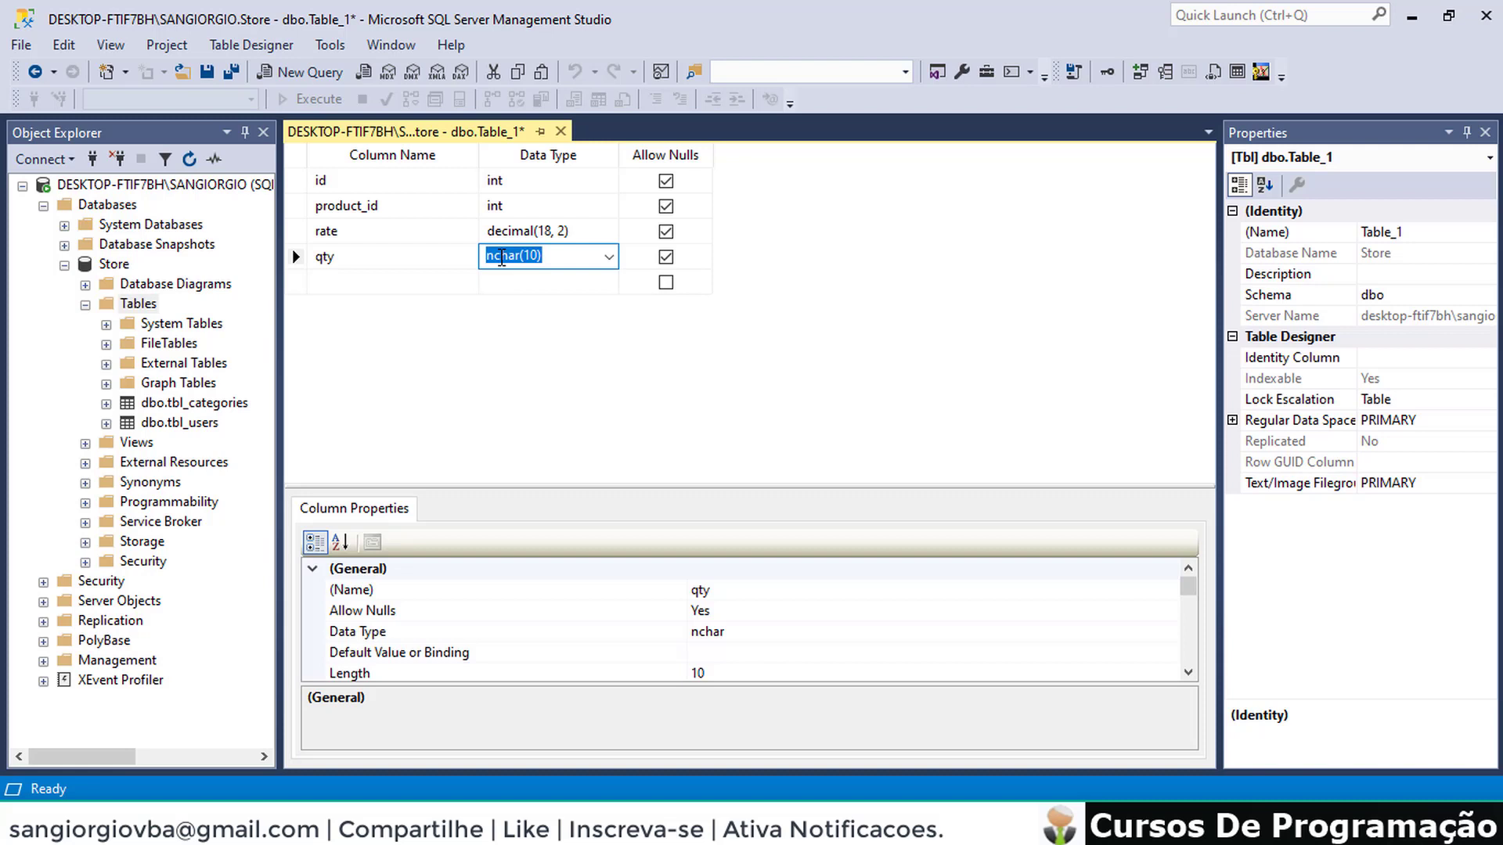
{"action": "type", "text": "deci"}
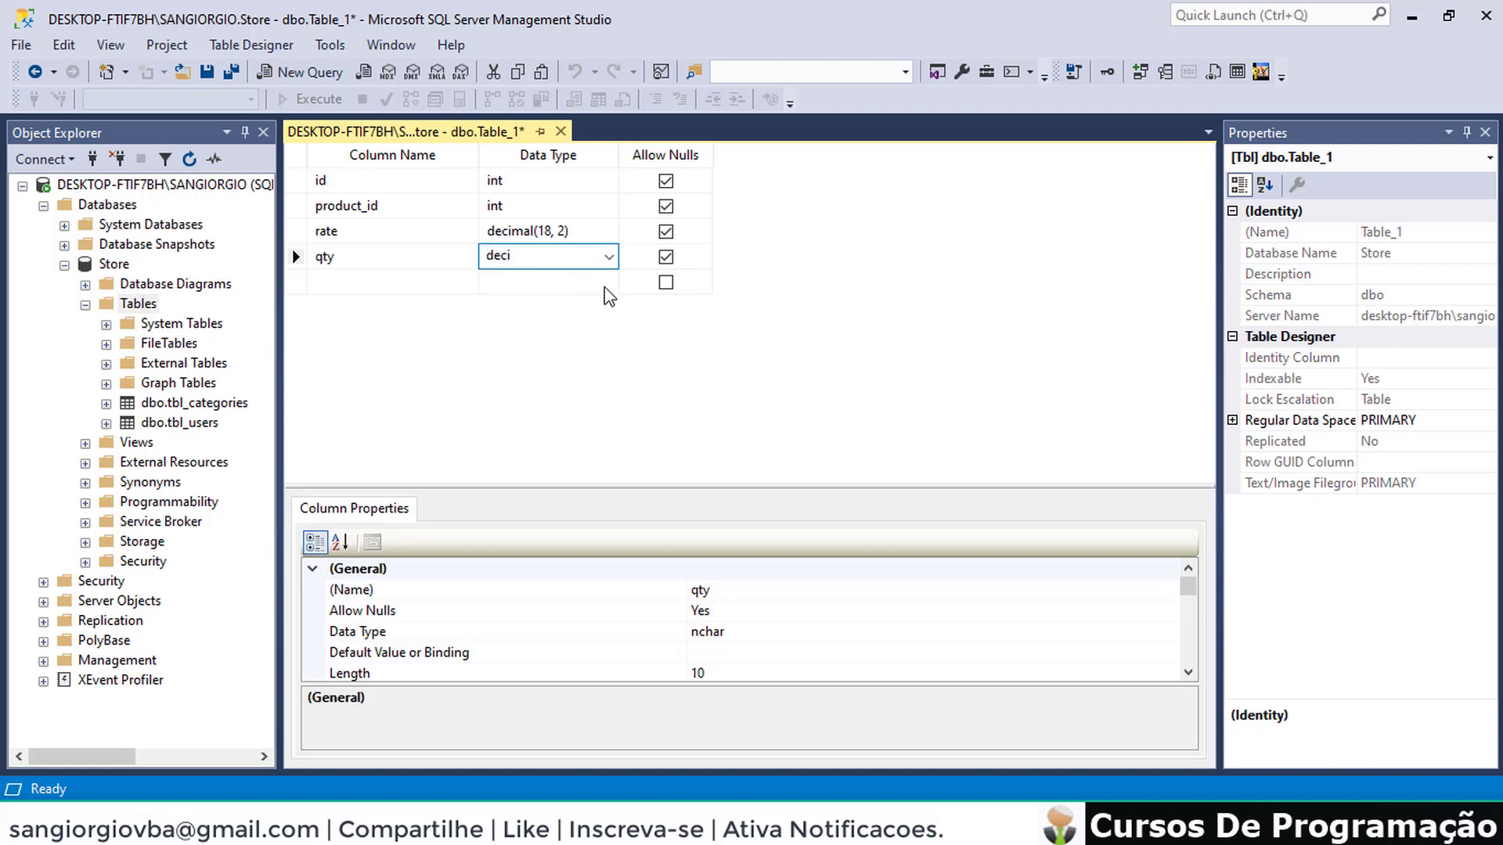
{"action": "left_click", "coordinate": [609, 257]}
{"action": "left_click", "coordinate": [583, 286]}
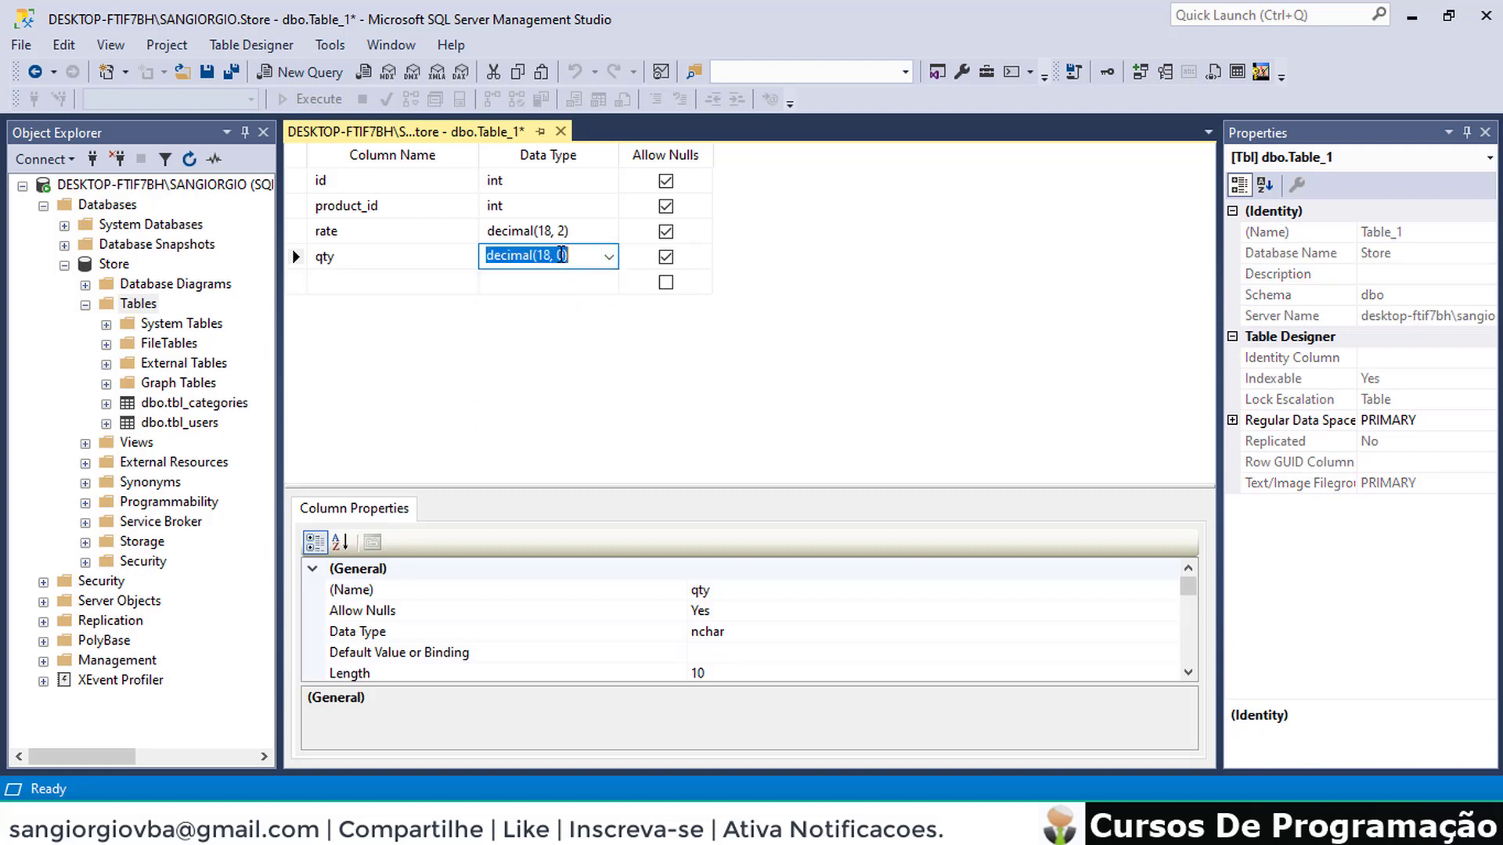
{"action": "double_click", "coordinate": [561, 255]}
{"action": "type", "text": "2"}
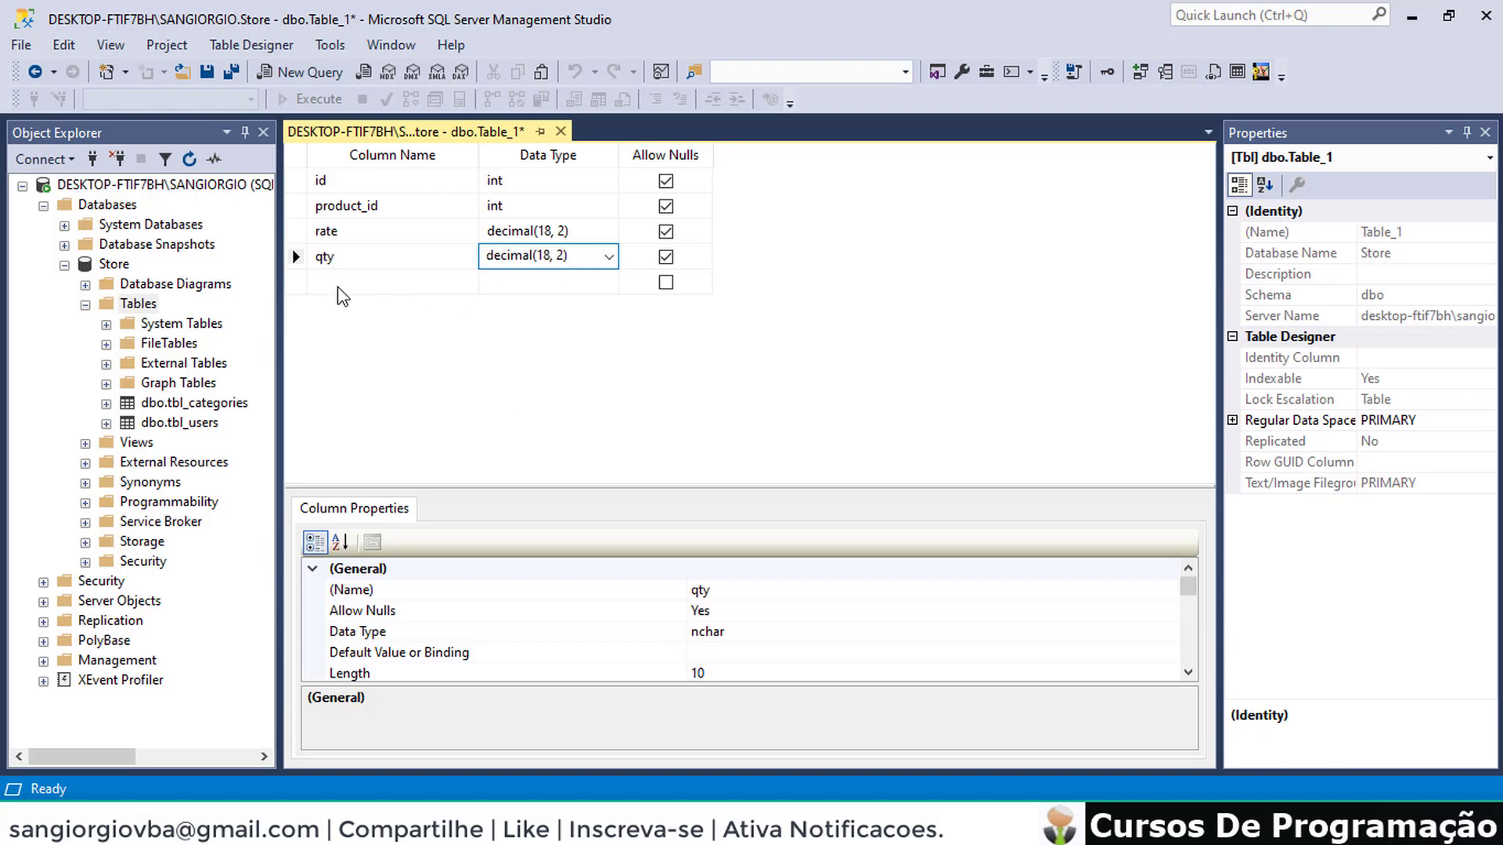
Add a column named total with data type decimal(18, 2)
{"action": "left_click", "coordinate": [332, 280]}
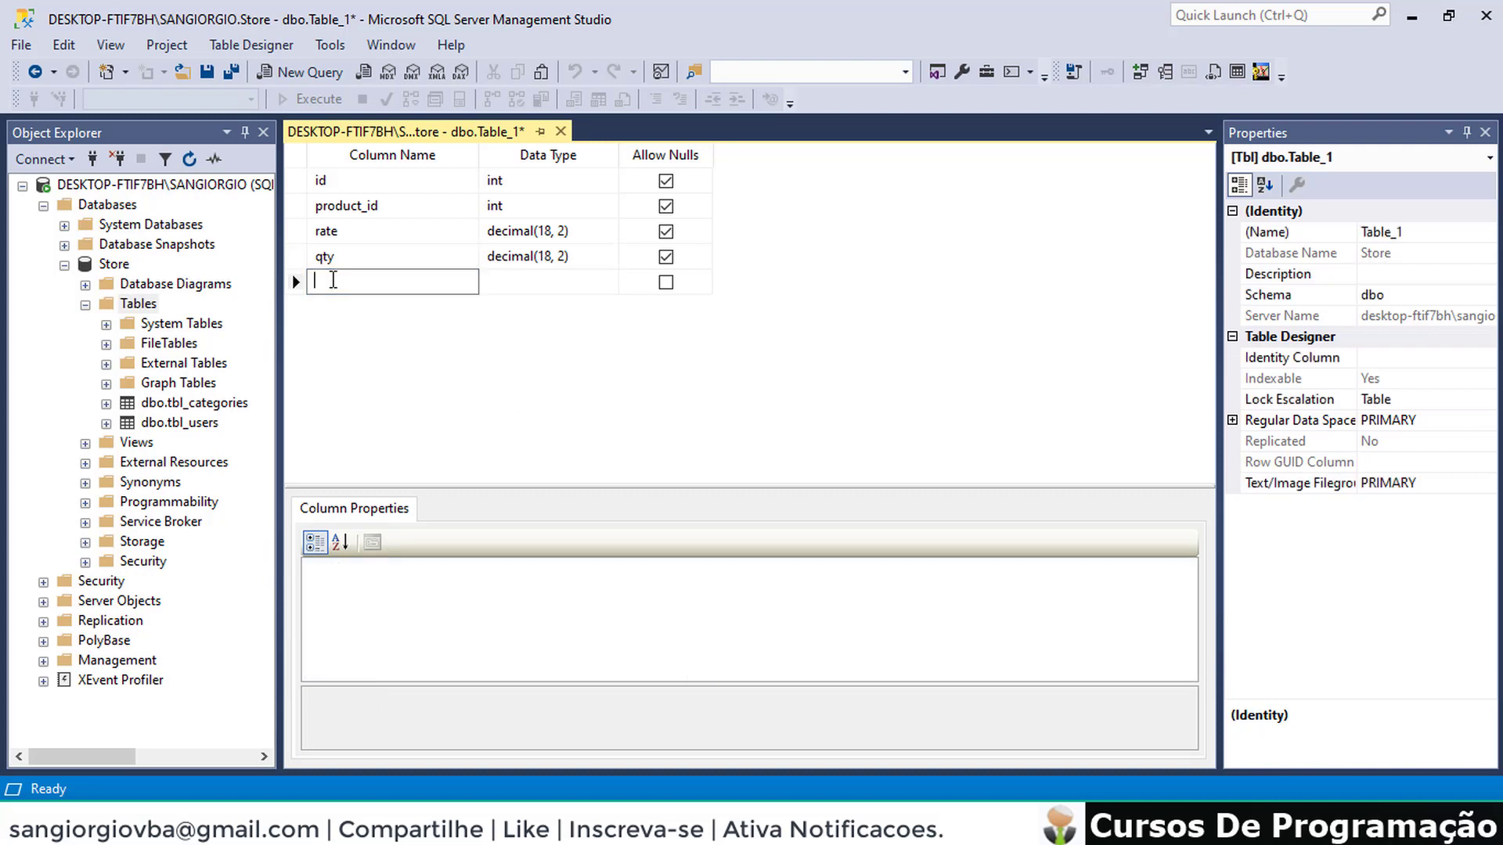
{"action": "type", "text": "total"}
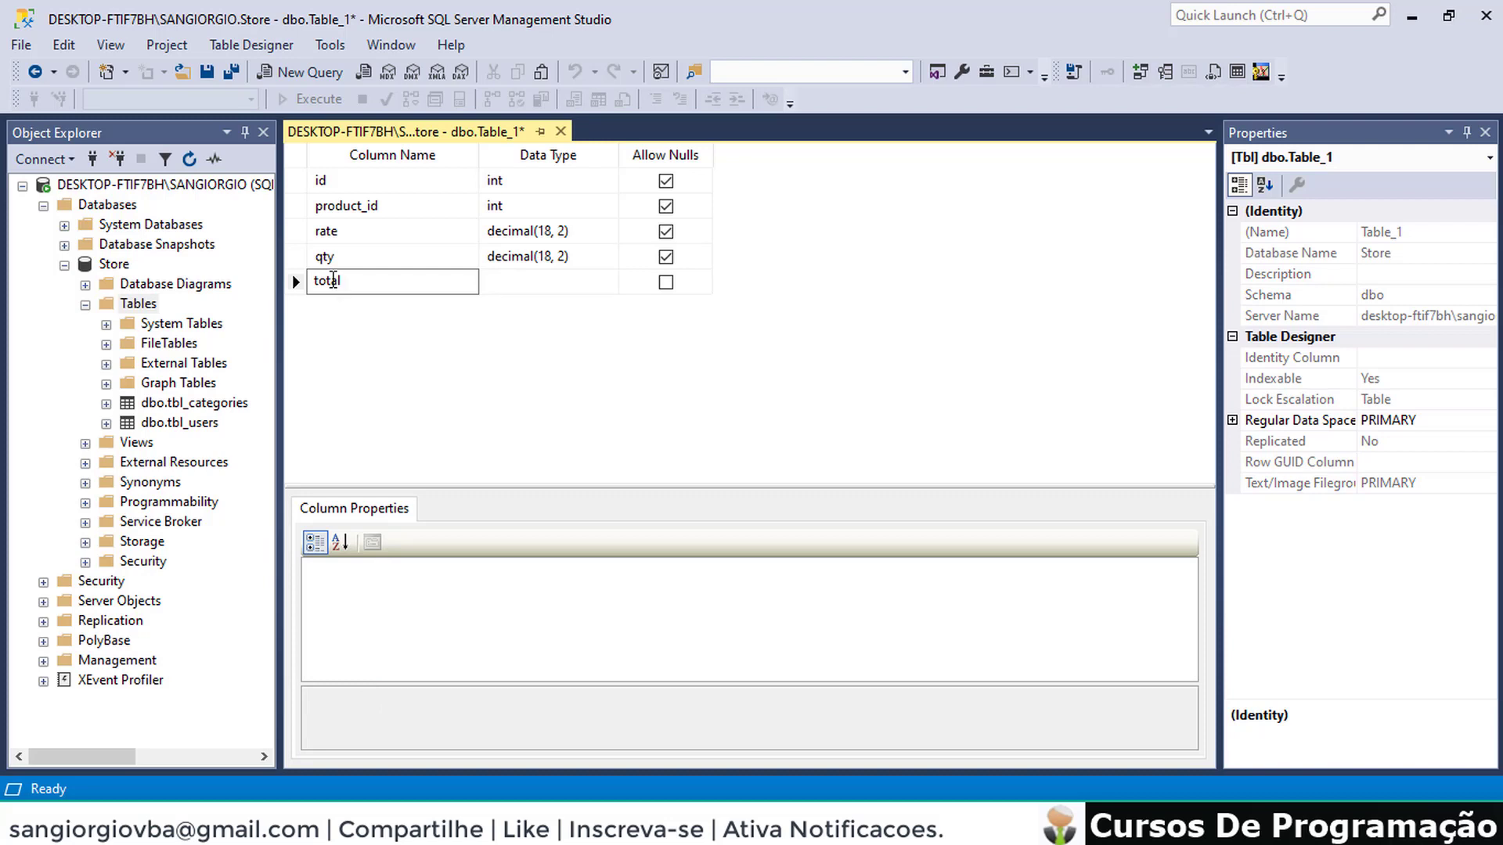
{"action": "left_click", "coordinate": [502, 283]}
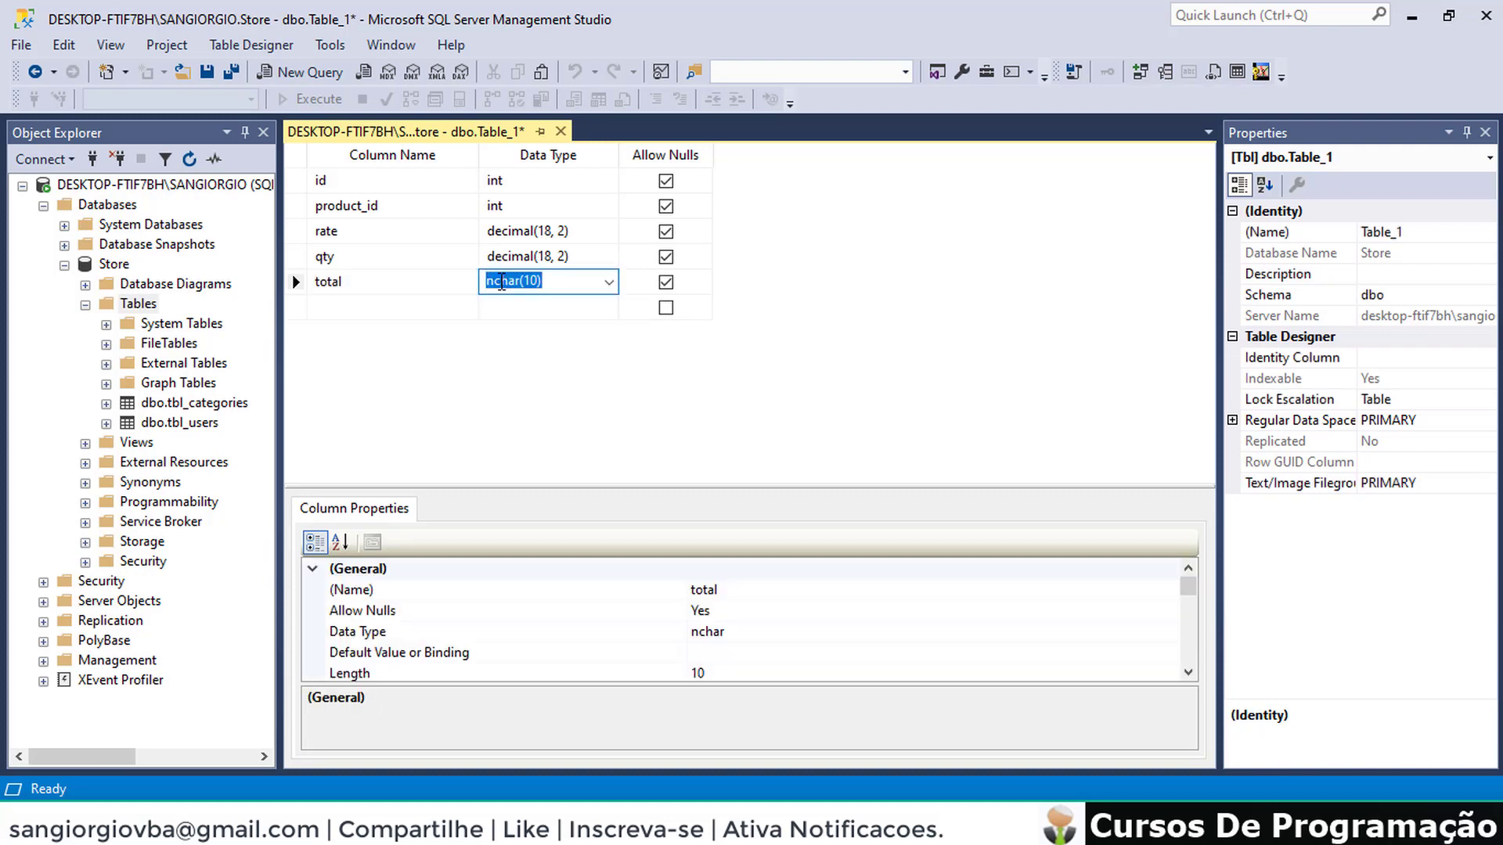
{"action": "type", "text": "deci"}
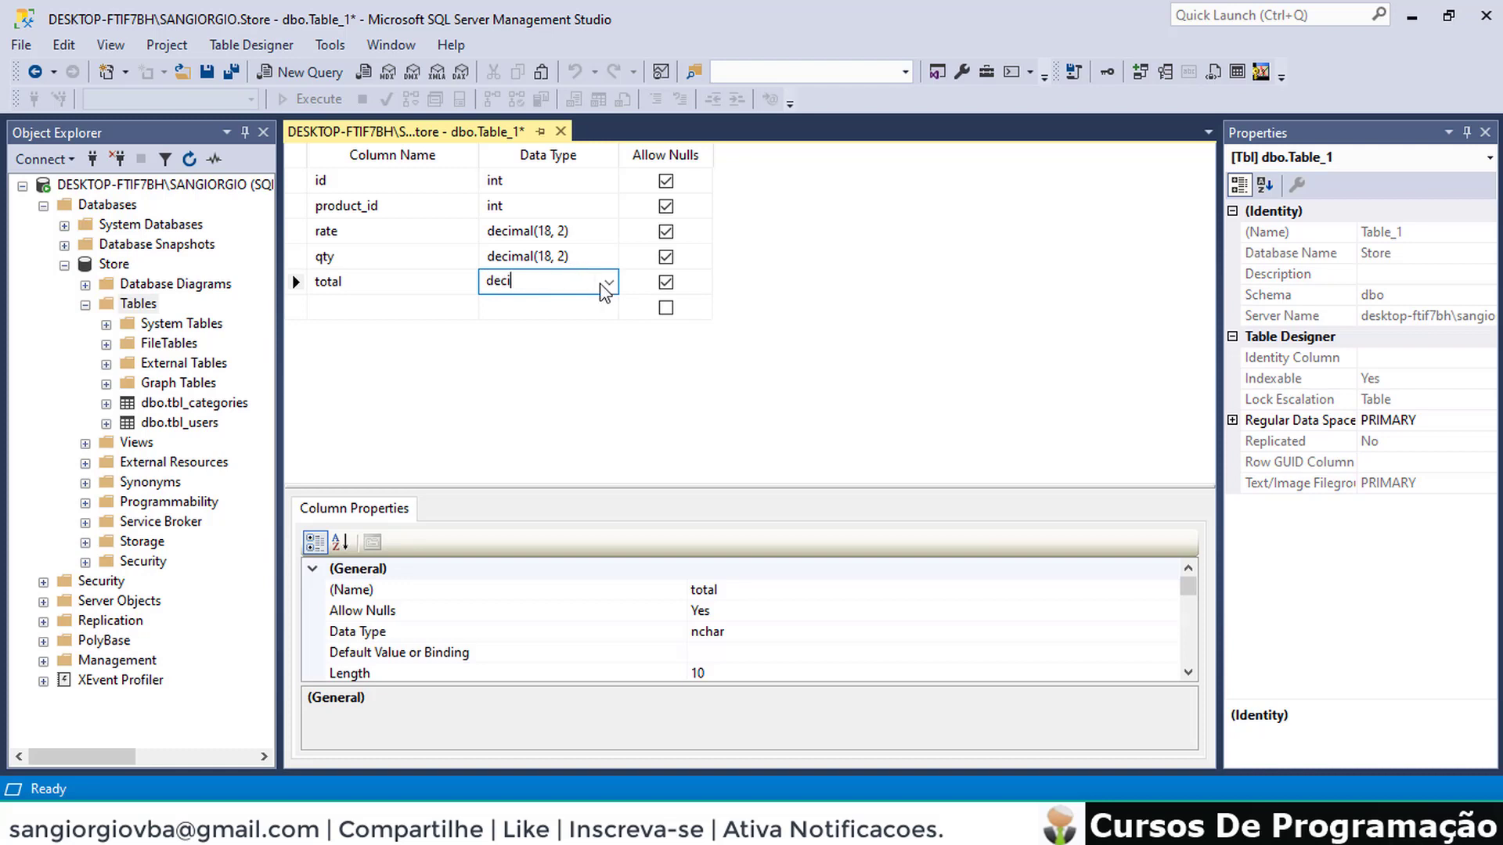
{"action": "left_click", "coordinate": [608, 283]}
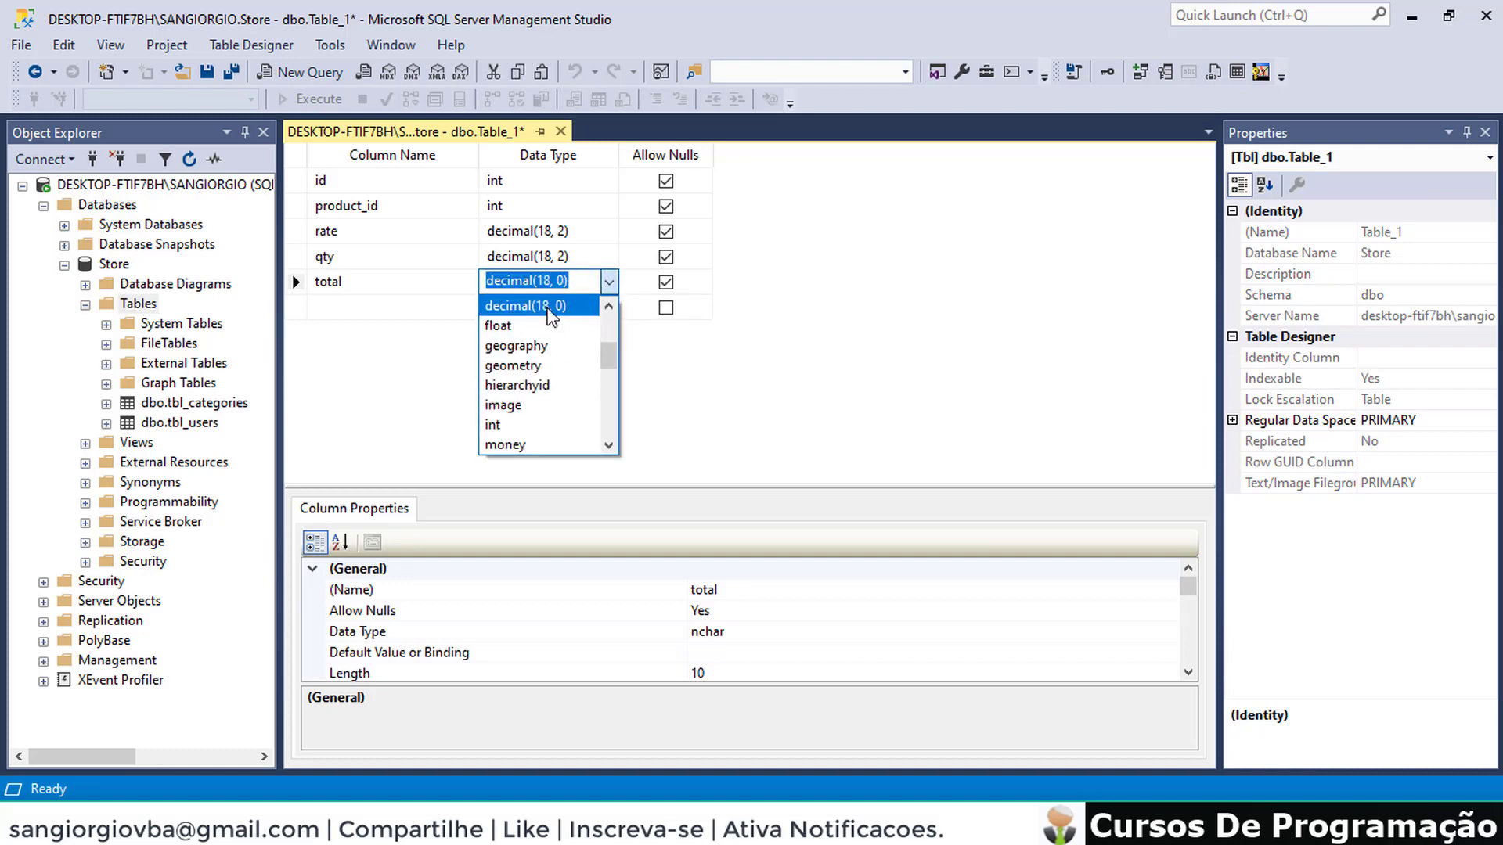
{"action": "left_click", "coordinate": [547, 307]}
{"action": "double_click", "coordinate": [561, 280]}
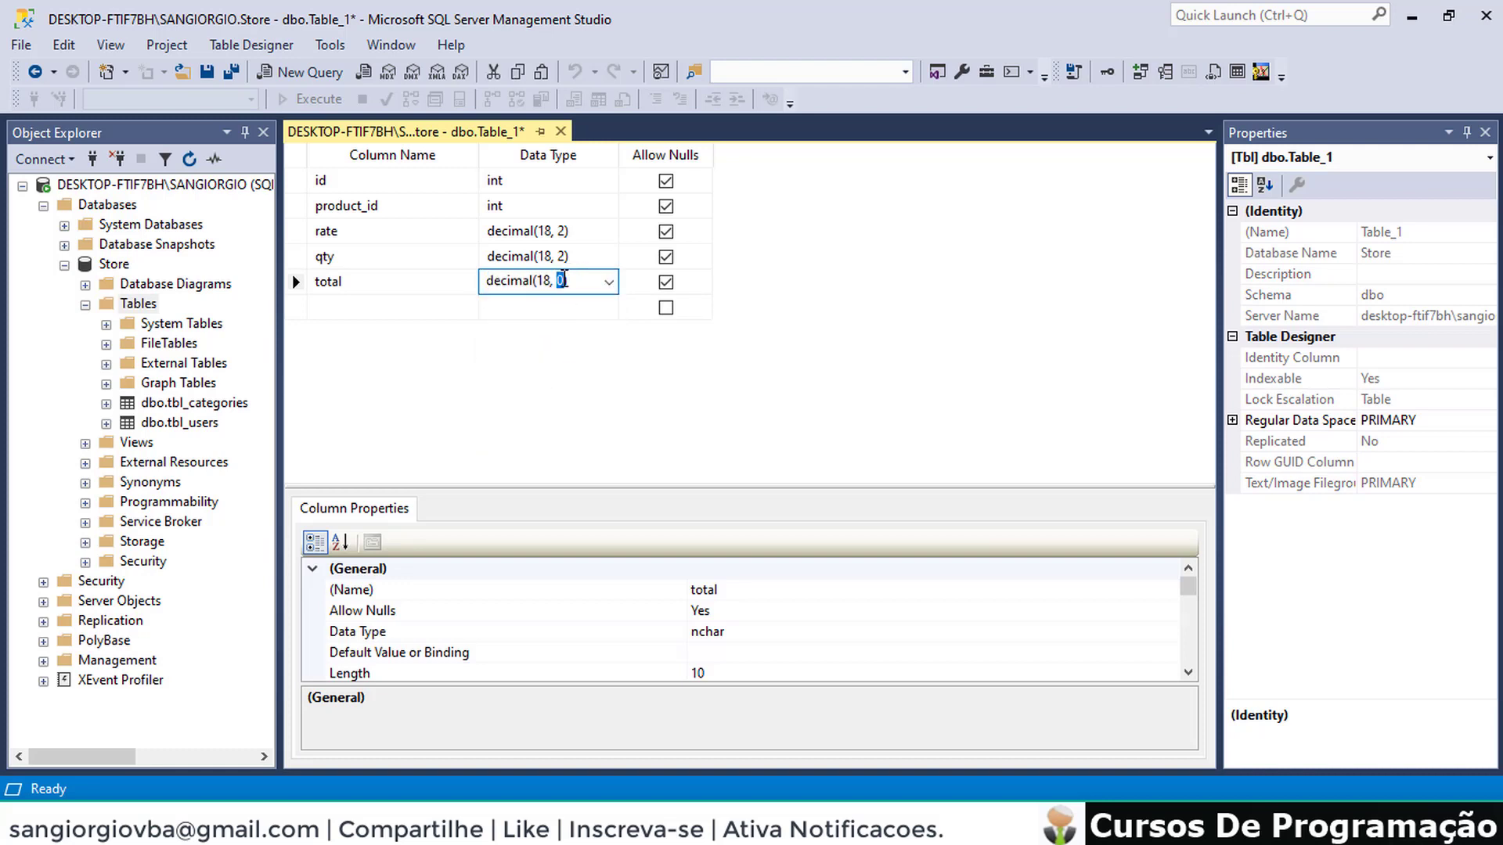
{"action": "type", "text": "2"}
Add a column named dea_cust_id with data type int
{"action": "left_click", "coordinate": [352, 305]}
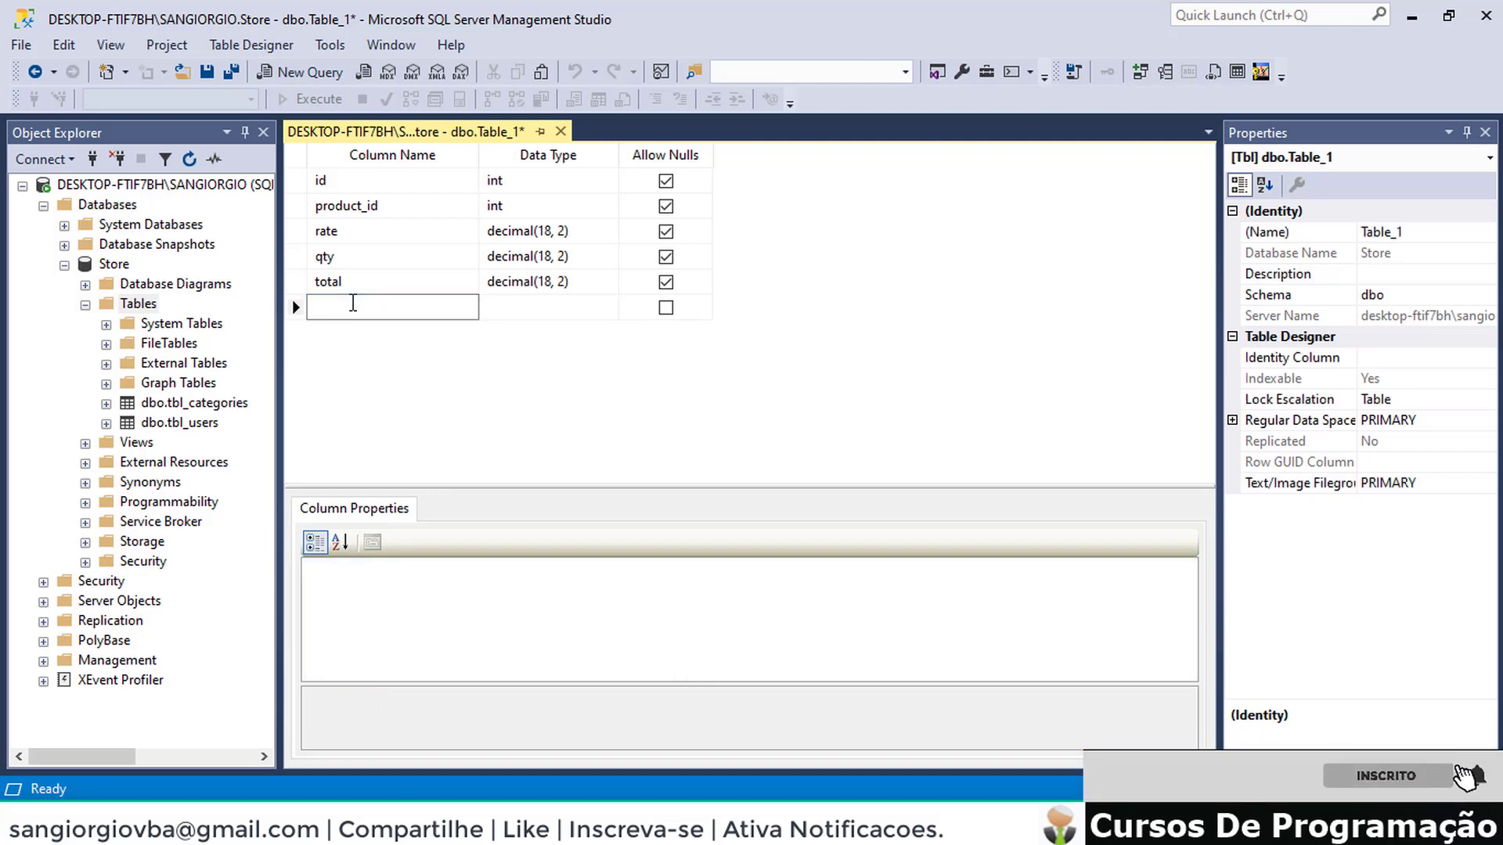
{"action": "type", "text": "dea"}
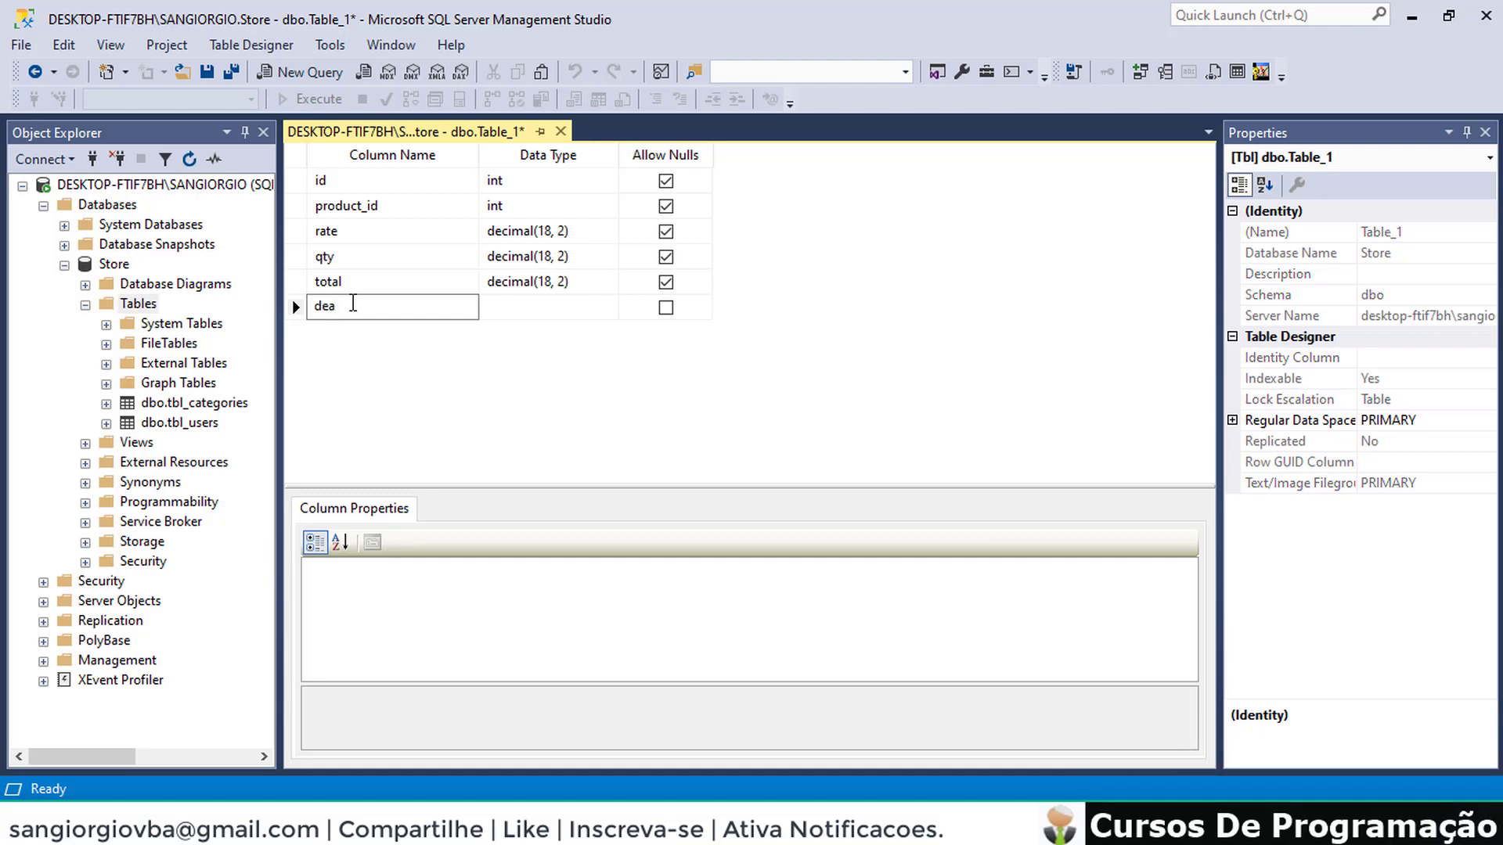
{"action": "type", "text": "_cust_id"}
{"action": "left_click", "coordinate": [542, 313]}
{"action": "type", "text": "int"}
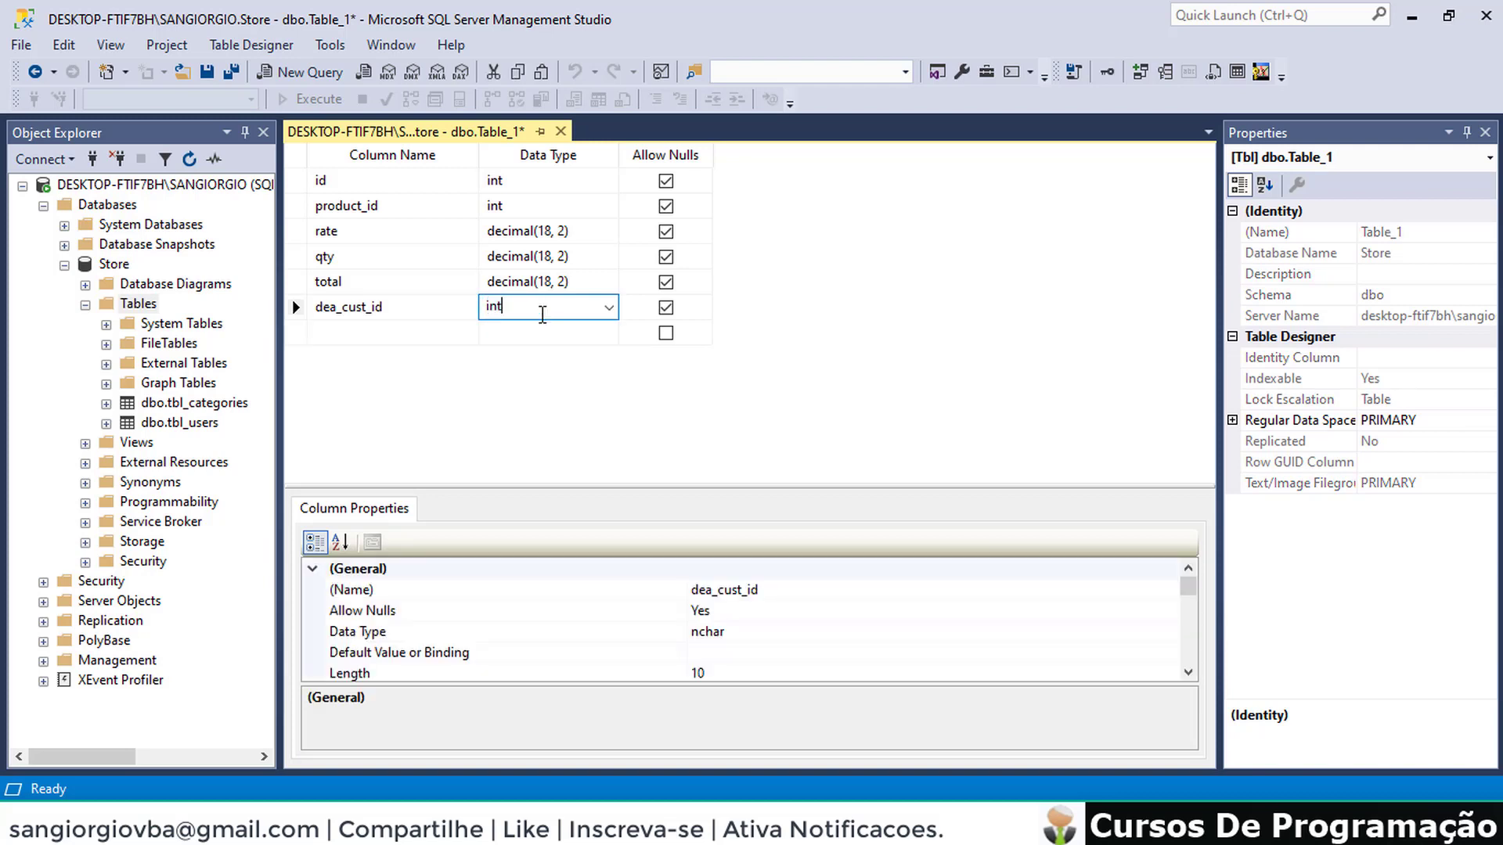
Add a column named added_date with data type datetime
{"action": "left_click", "coordinate": [343, 336]}
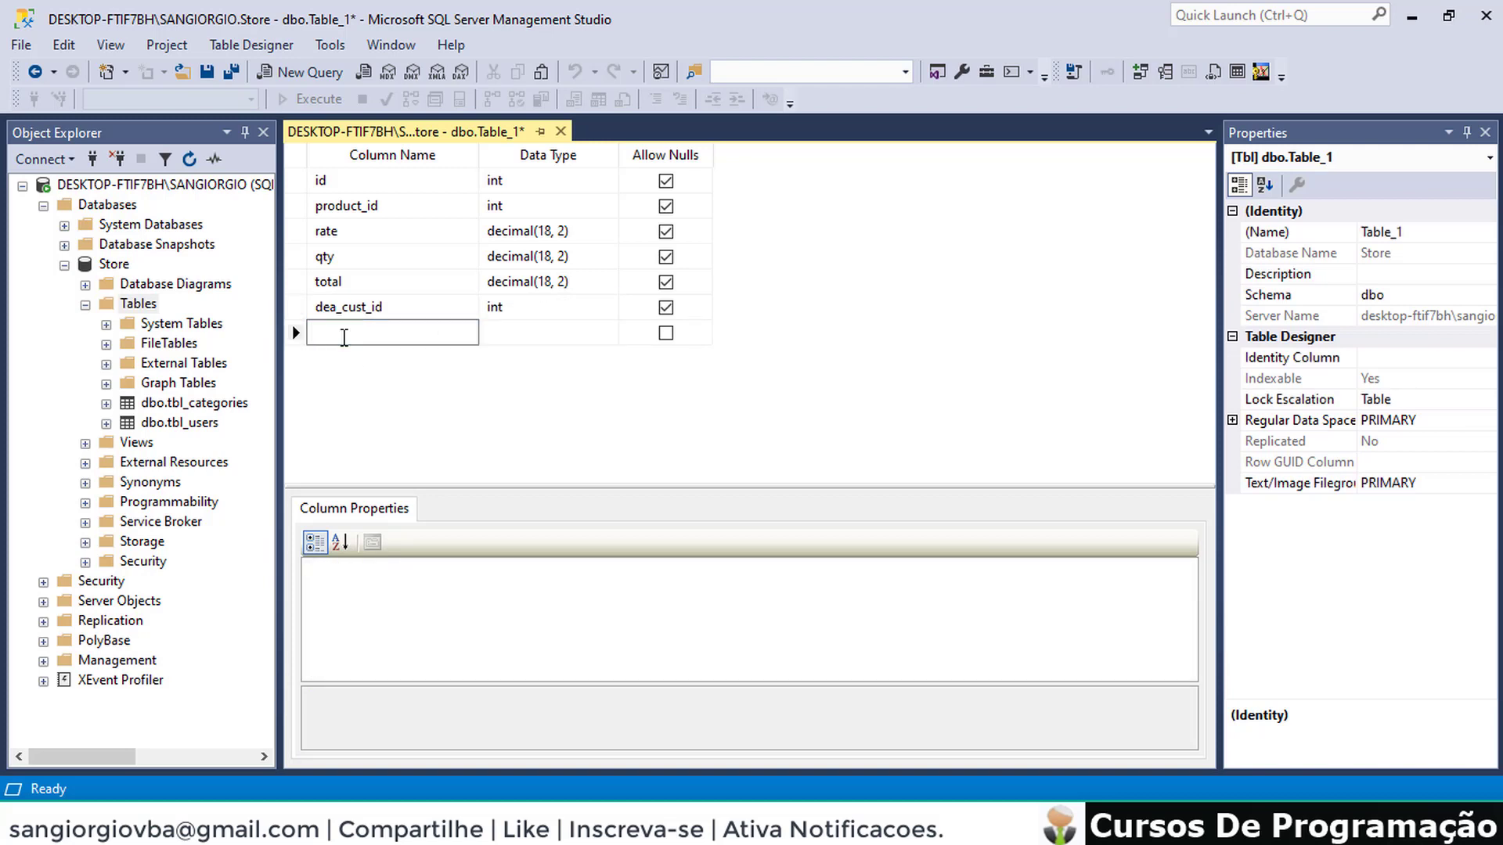
{"action": "type", "text": "ad"}
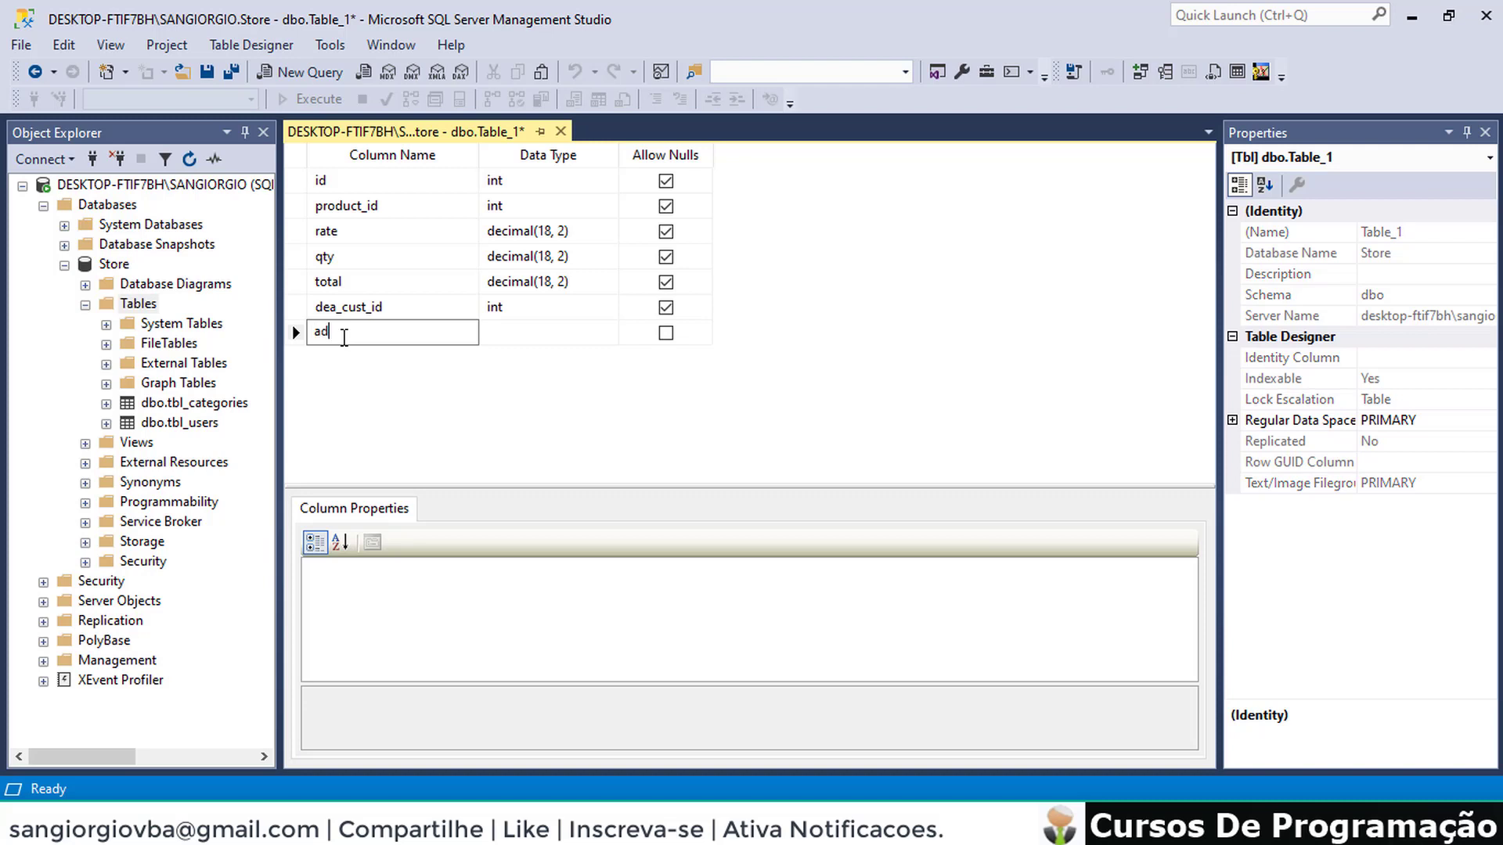
{"action": "type", "text": "ded_date"}
{"action": "left_click", "coordinate": [545, 331]}
{"action": "left_click", "coordinate": [608, 334]}
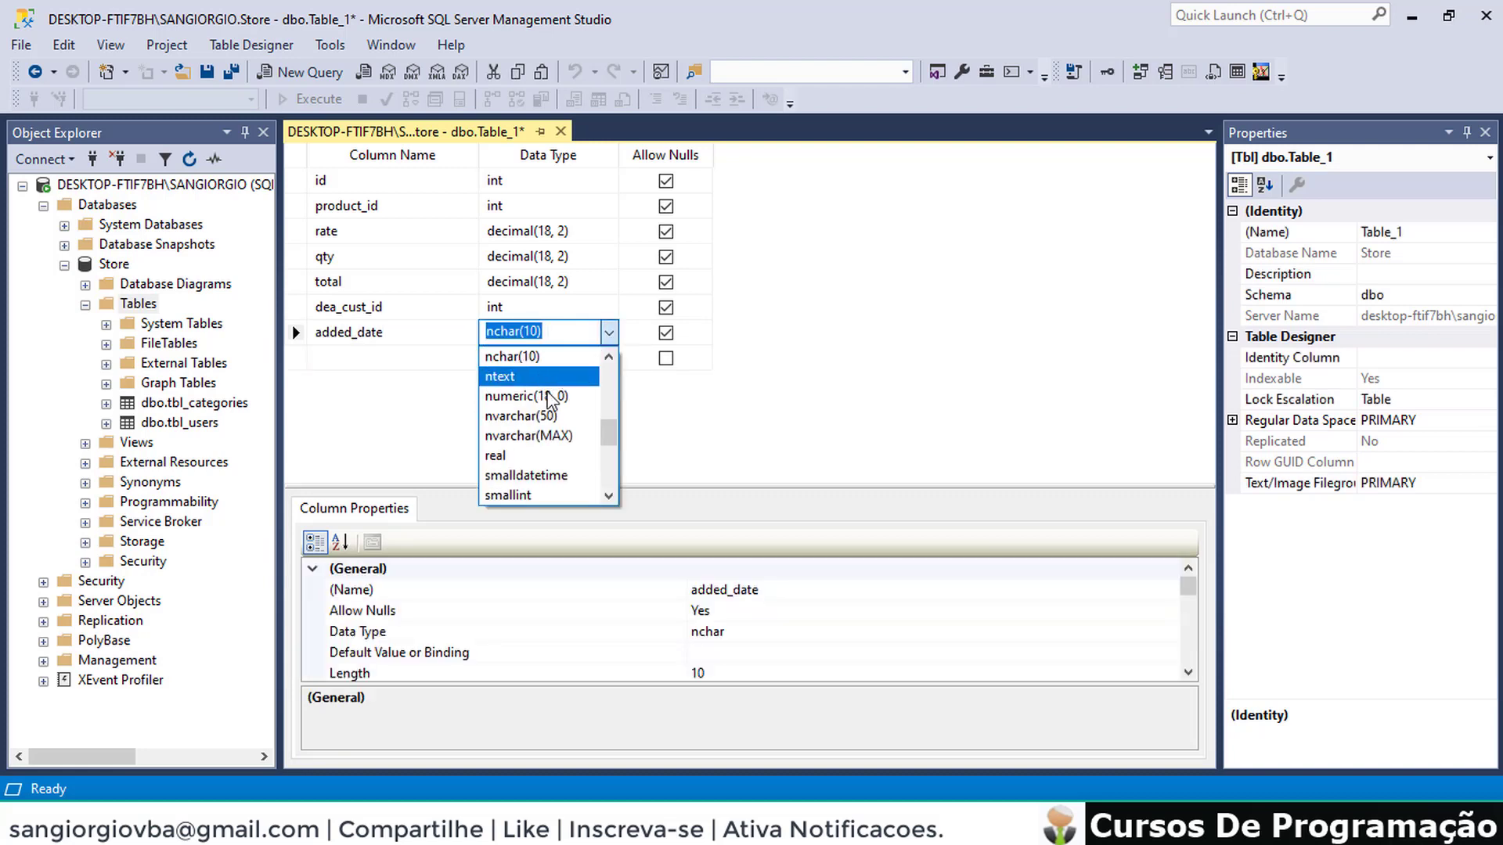
{"action": "left_click", "coordinate": [532, 356]}
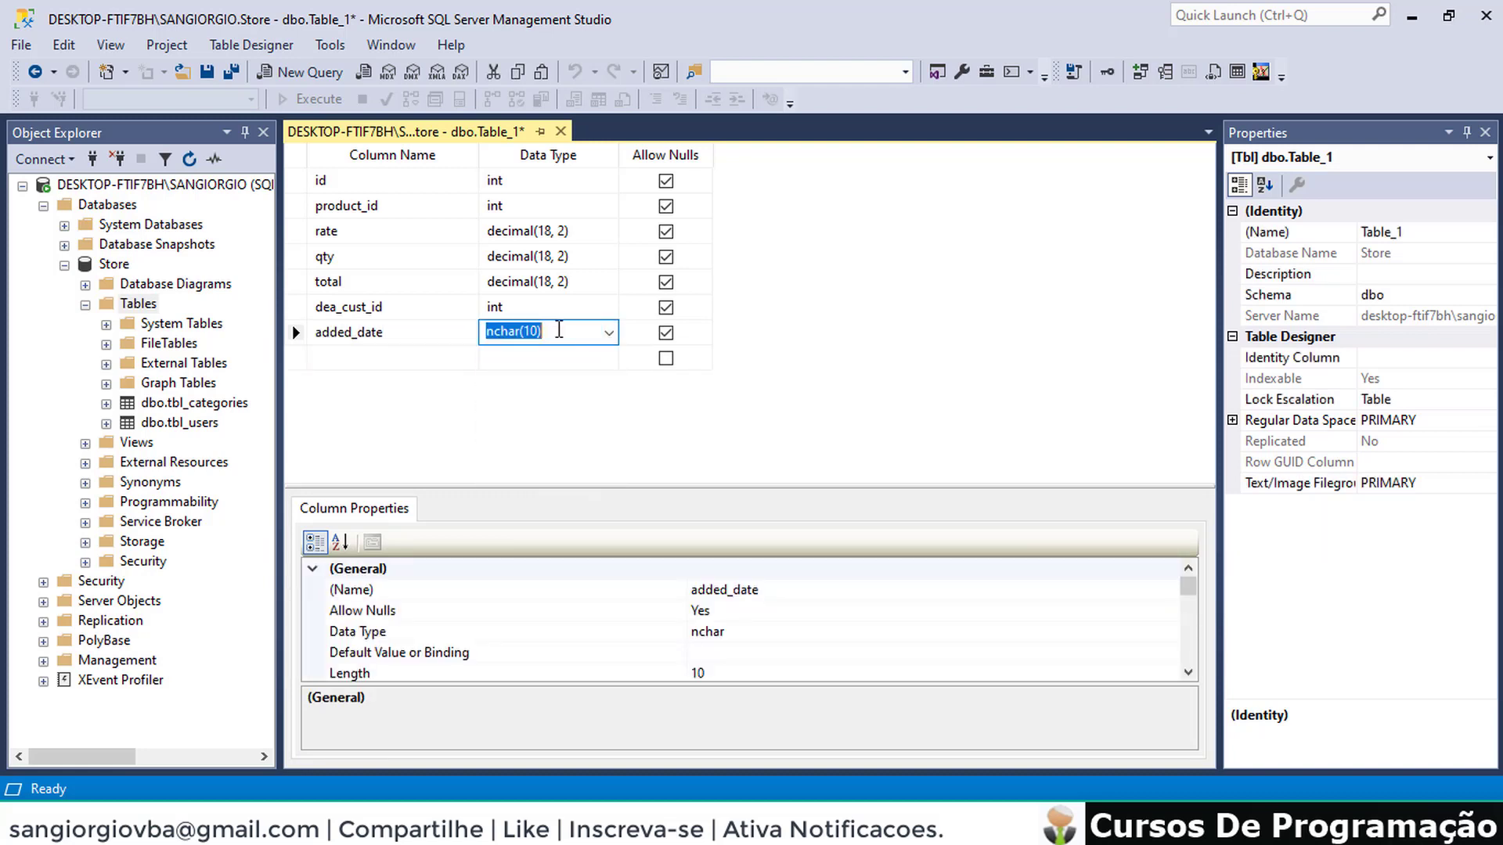
{"action": "type", "text": "dat"}
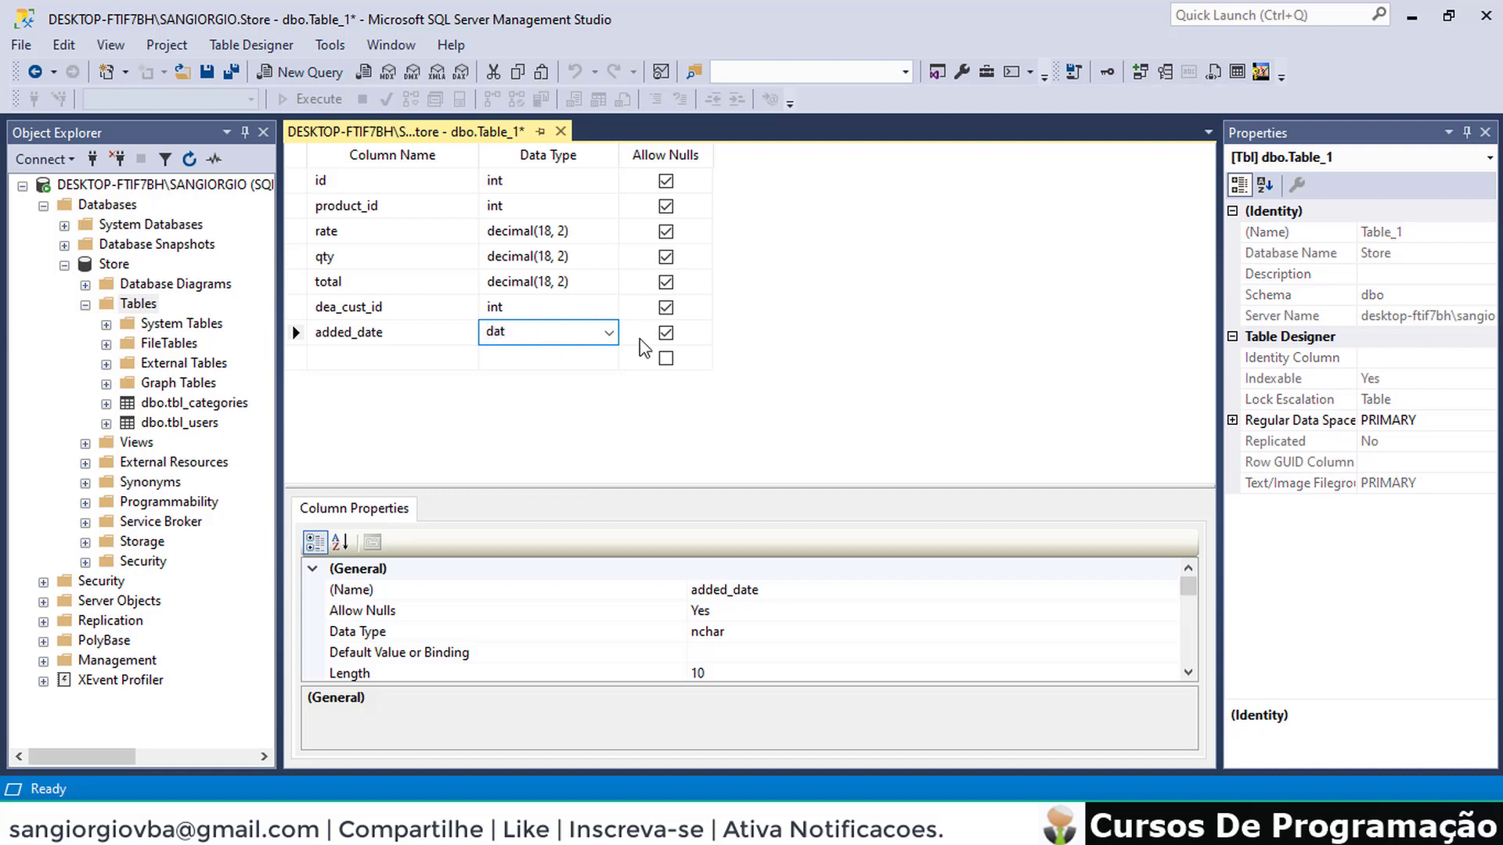
{"action": "left_click", "coordinate": [608, 334]}
{"action": "left_click", "coordinate": [529, 375]}
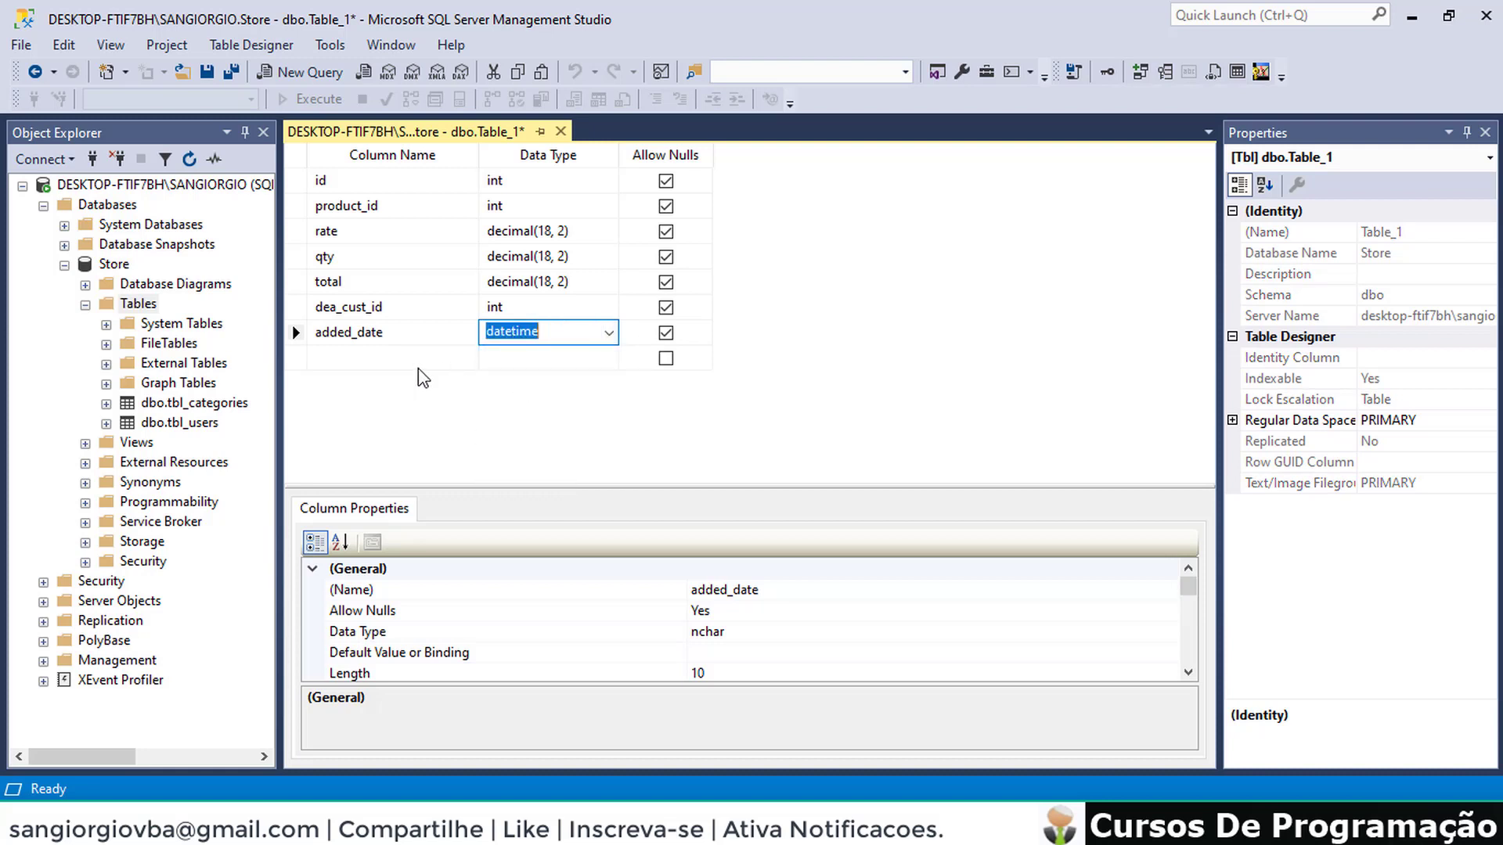
Add a column named added_by with data type int
{"action": "left_click", "coordinate": [345, 361]}
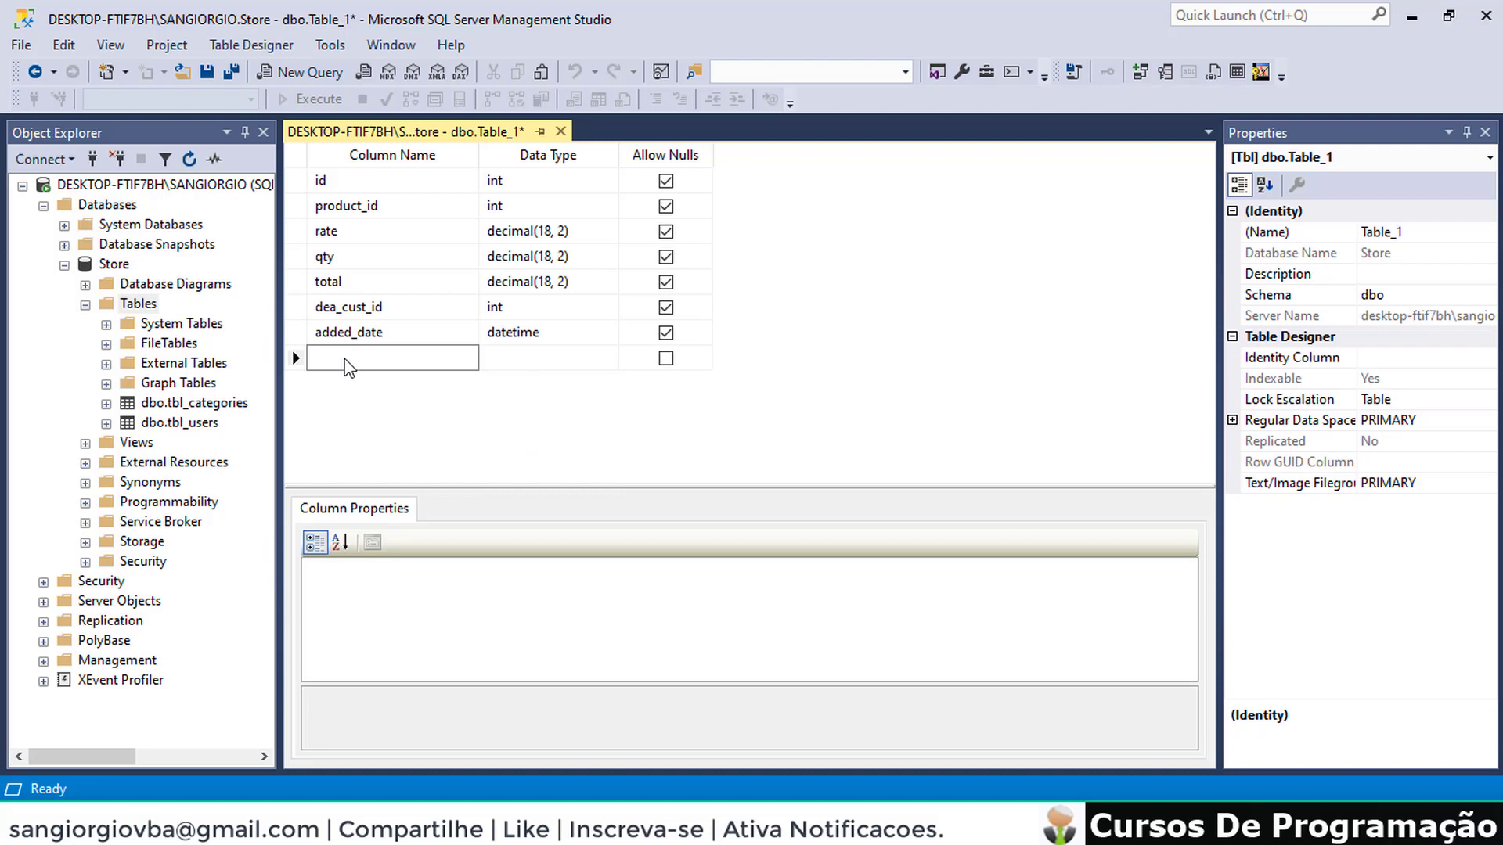
{"action": "type", "text": "added"}
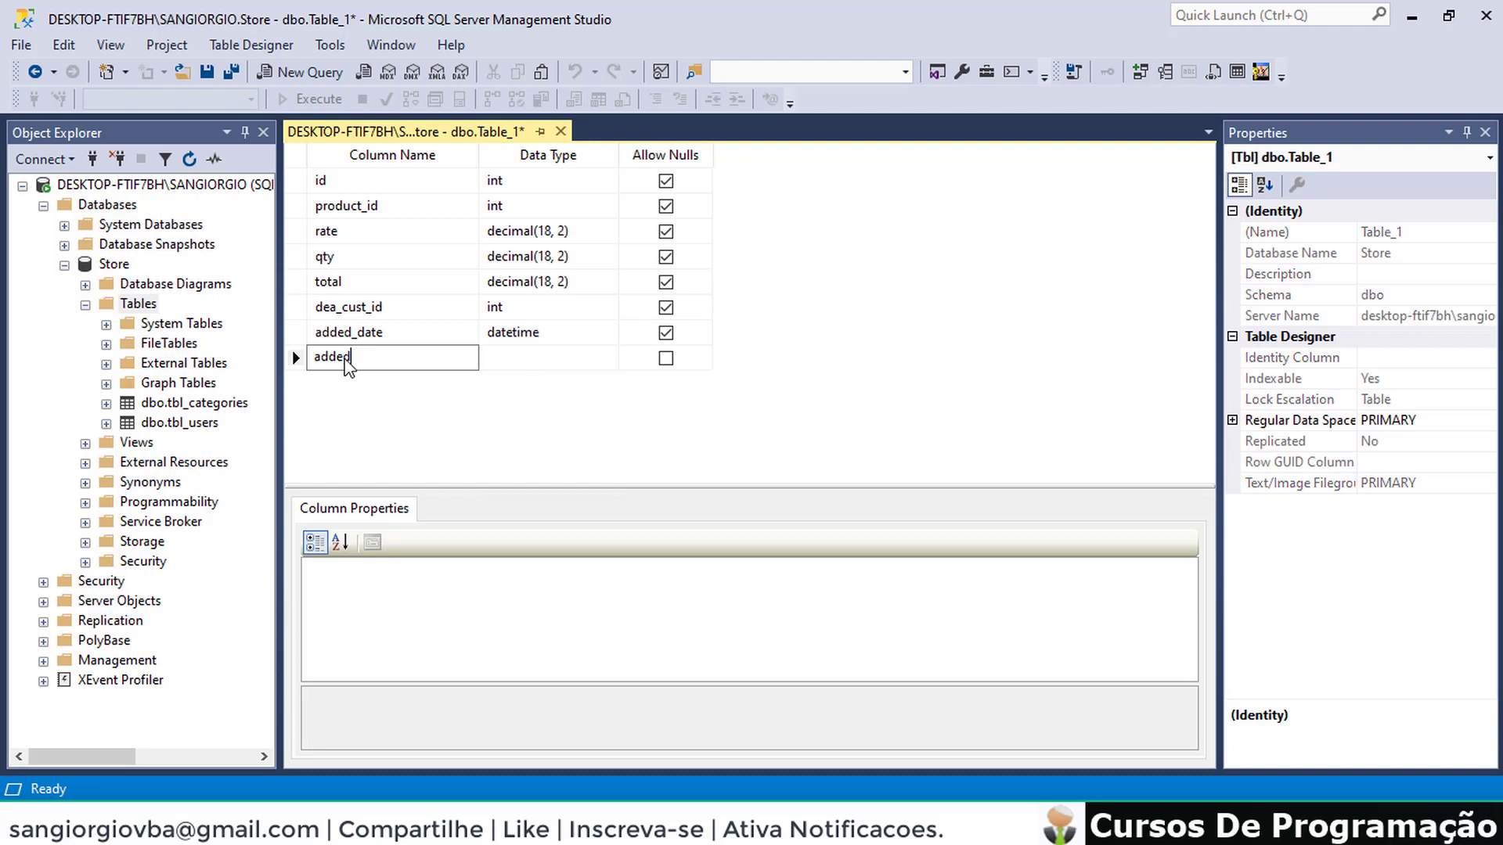
{"action": "type", "text": "_by"}
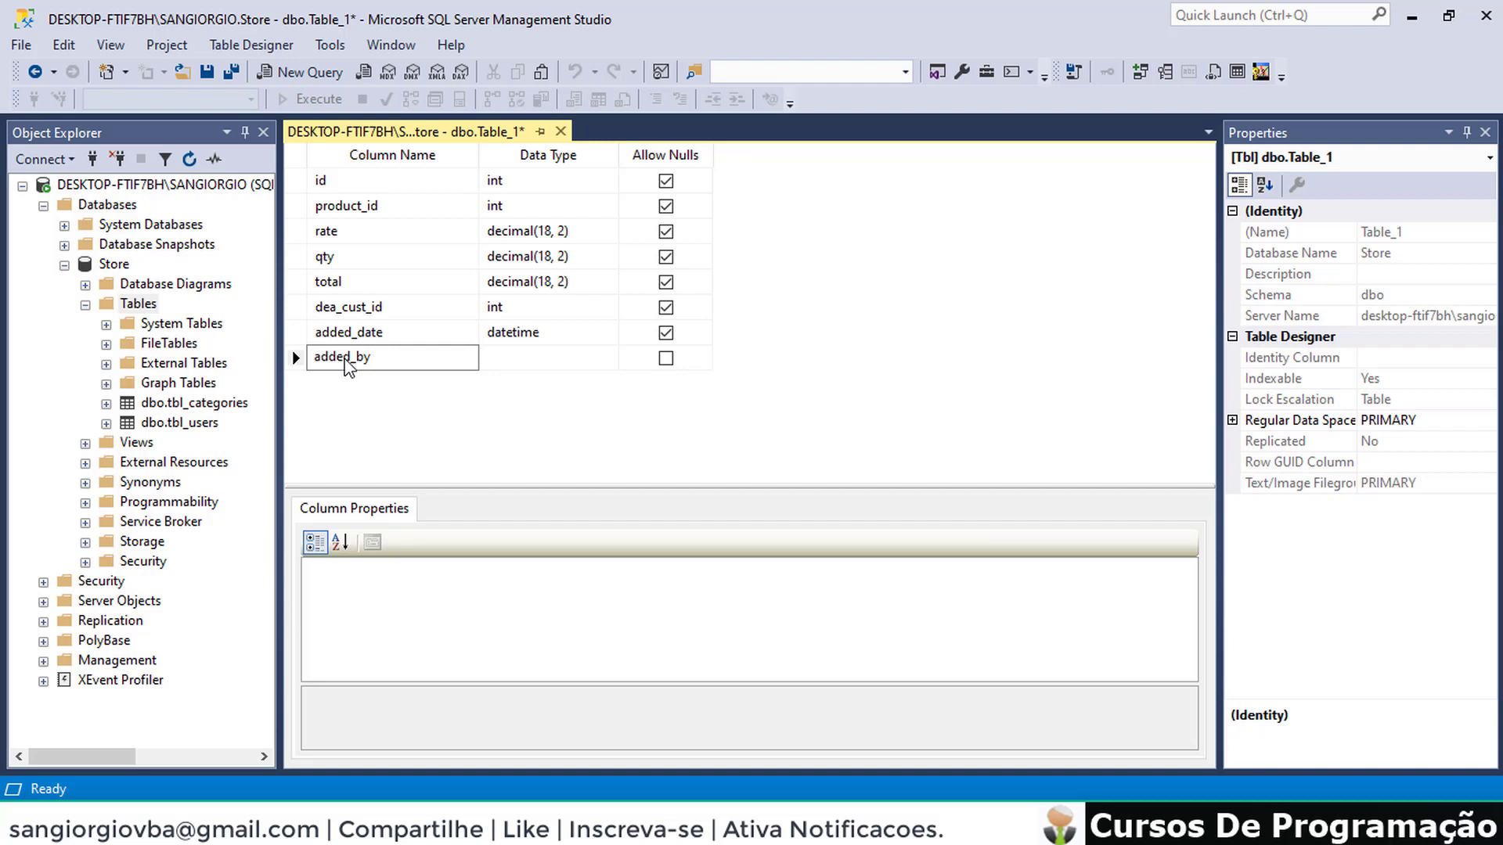
{"action": "left_click", "coordinate": [513, 354]}
{"action": "type", "text": "int"}
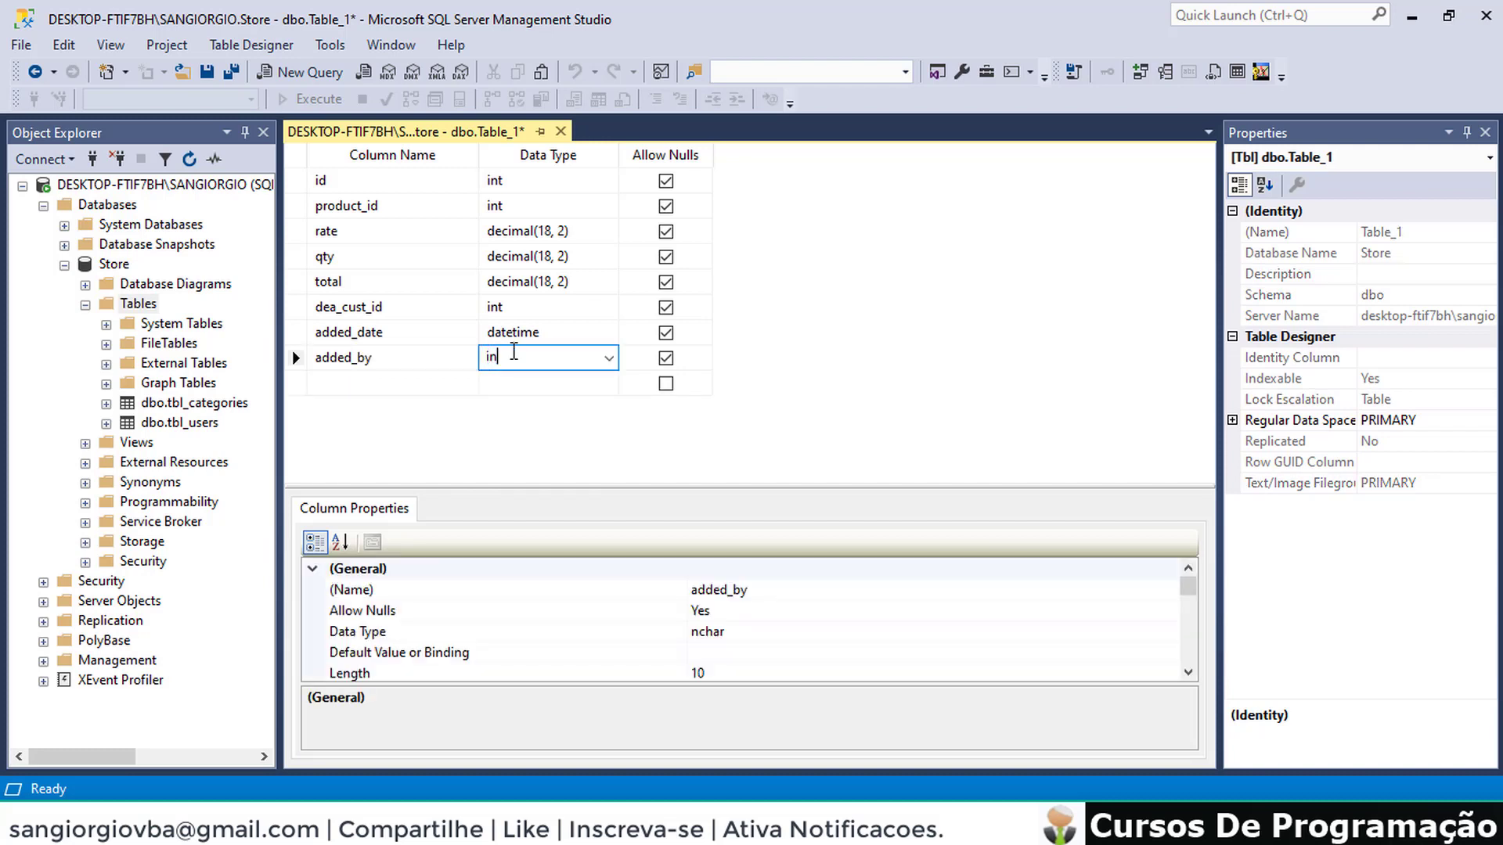
{"action": "left_click", "coordinate": [389, 386]}
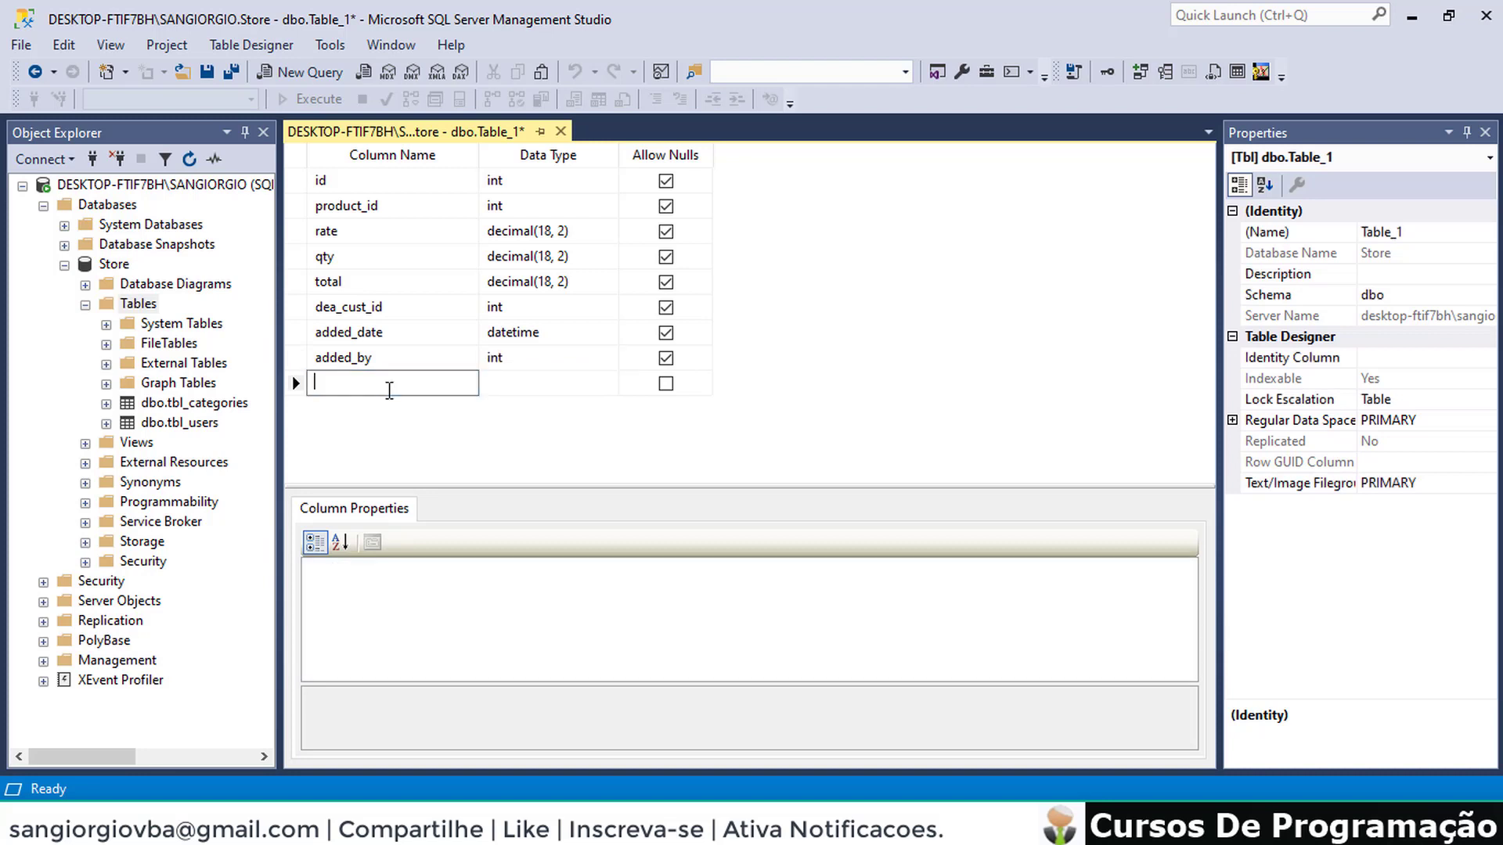
Set the id column as the primary key of the new table
{"action": "left_click", "coordinate": [293, 183]}
{"action": "right_click", "coordinate": [294, 184]}
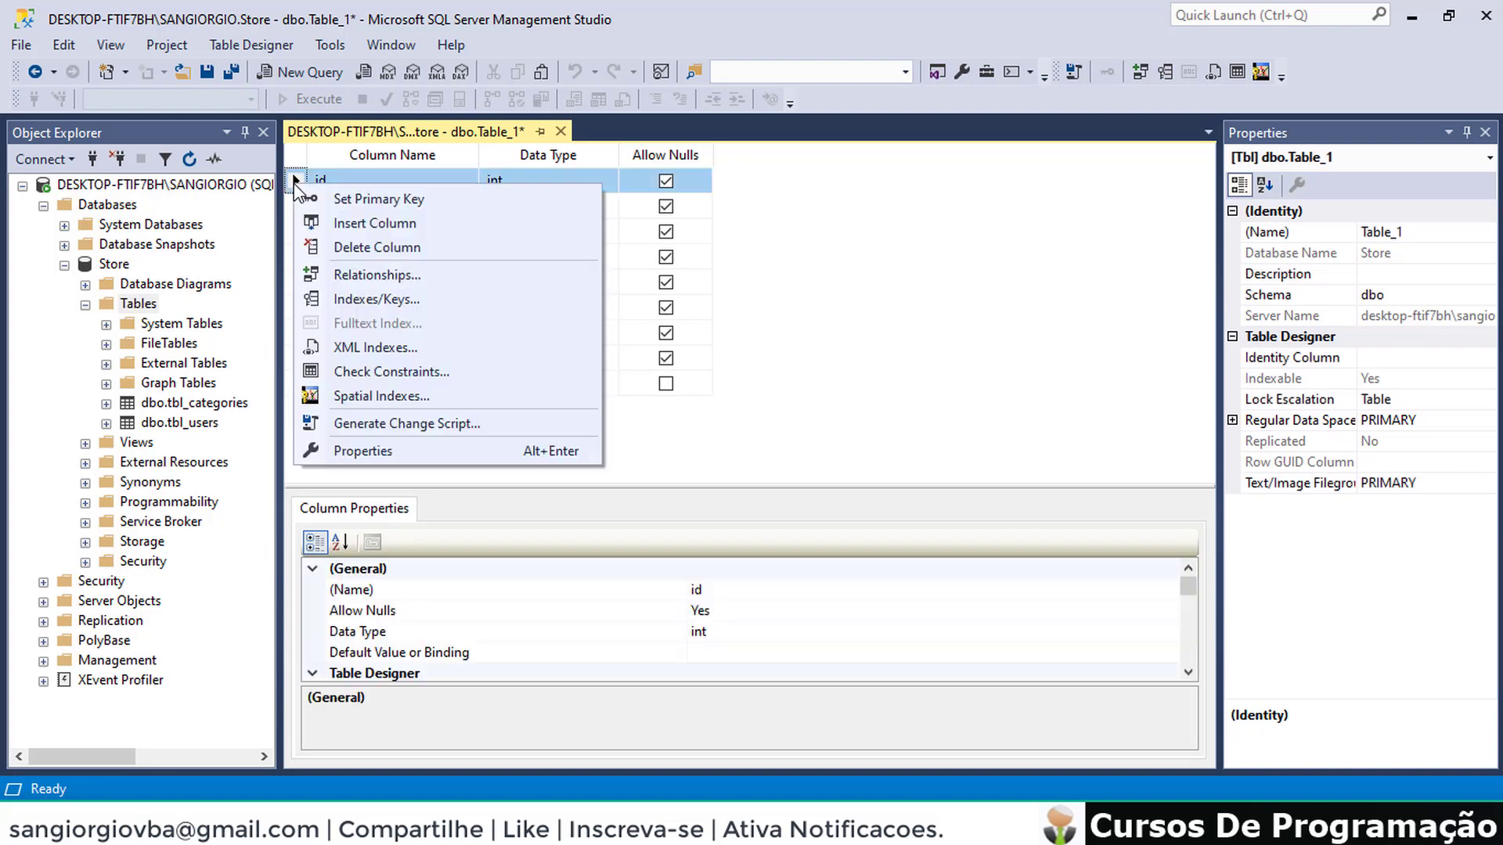
{"action": "left_click", "coordinate": [368, 201]}
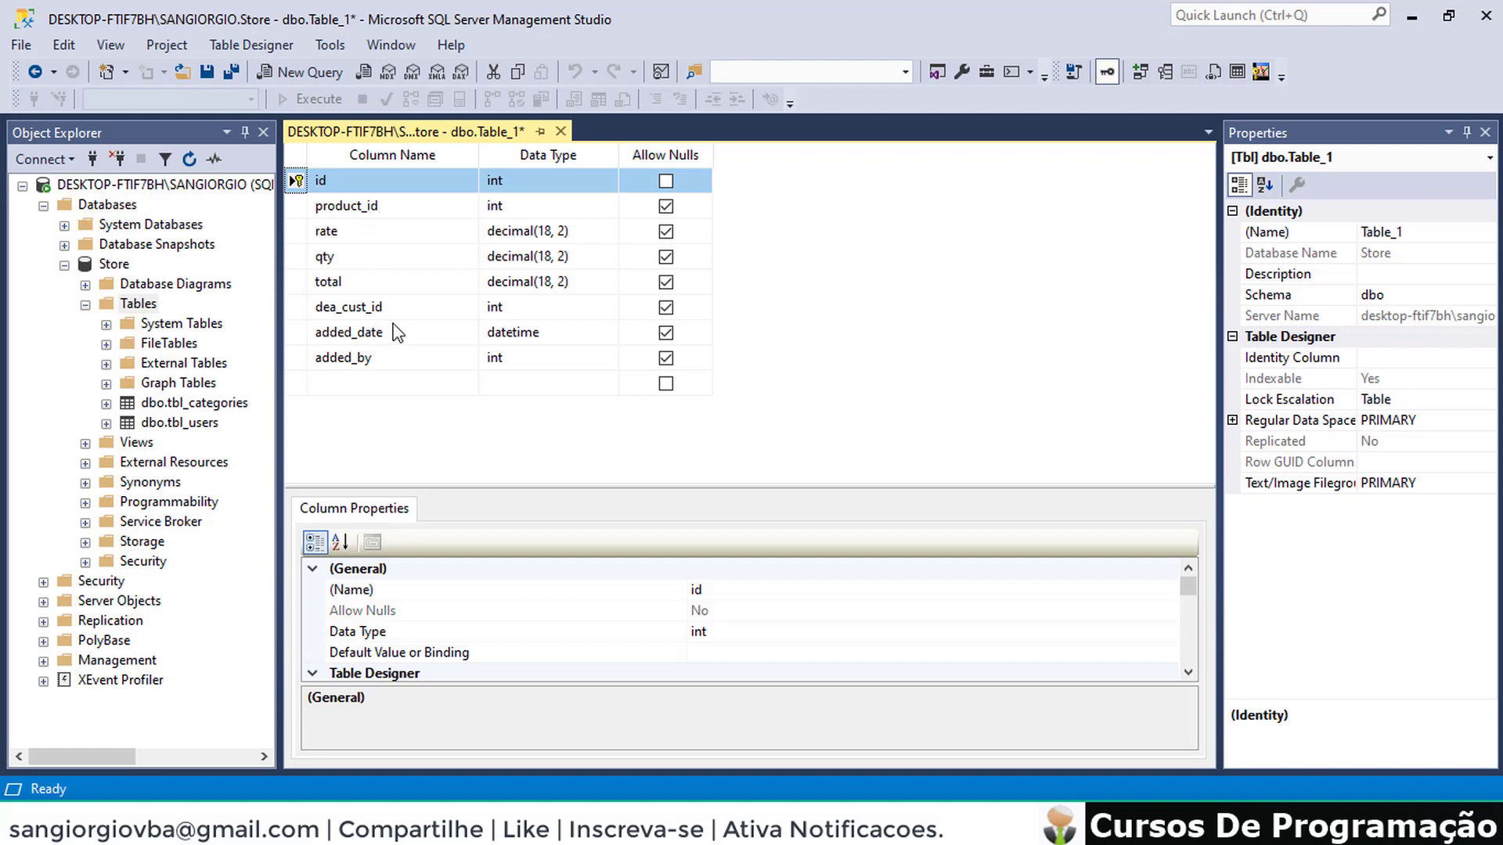
Make the id column an identity column by setting Is Identity to Yes
{"action": "scroll", "coordinate": [389, 599], "scroll_direction": "down", "scroll_amount": 2}
{"action": "scroll", "coordinate": [389, 599], "scroll_direction": "down", "scroll_amount": 2}
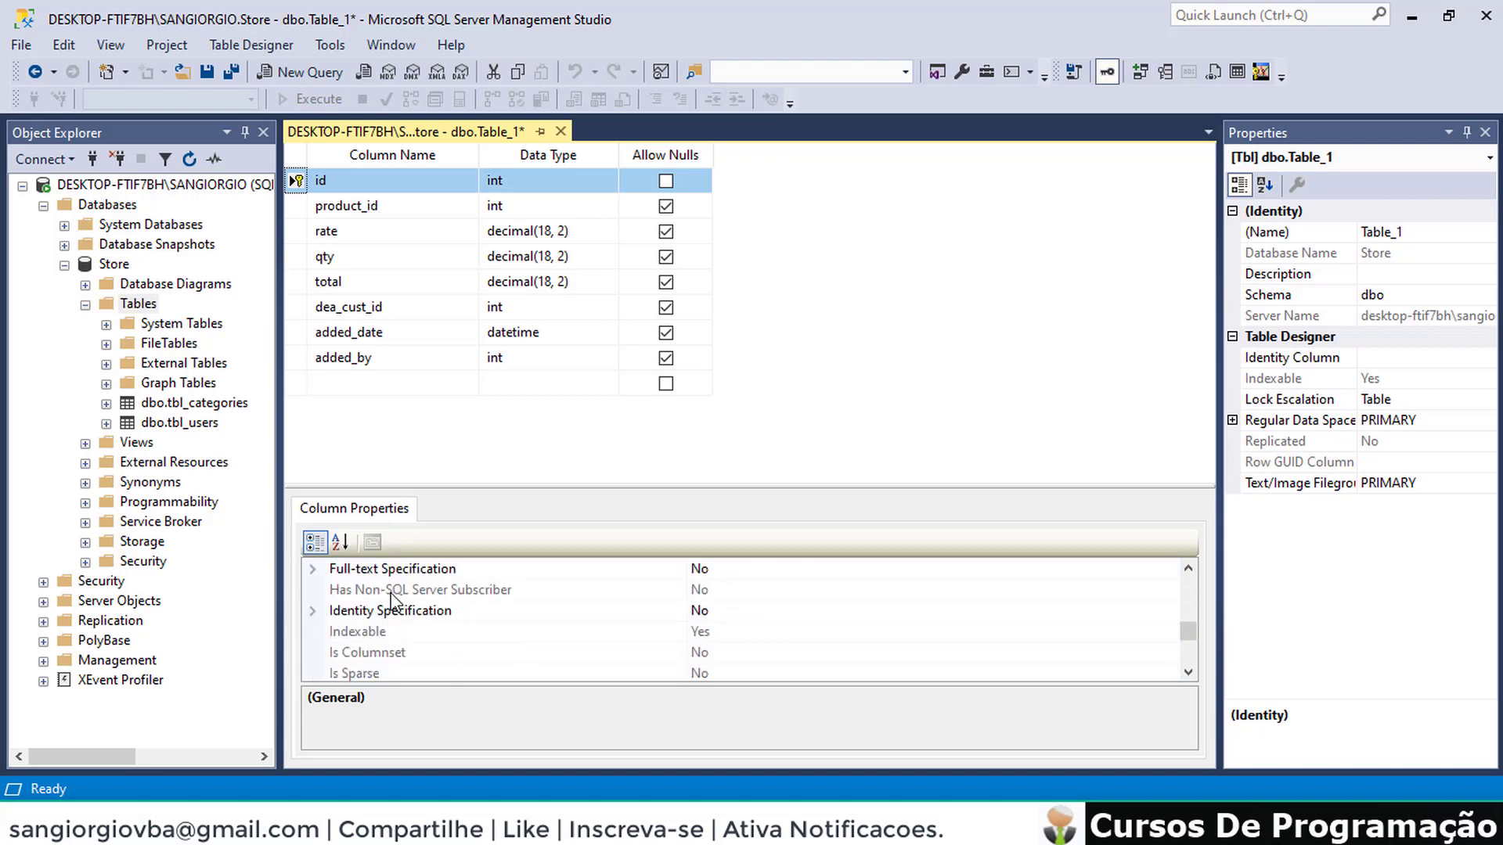
{"action": "double_click", "coordinate": [358, 619]}
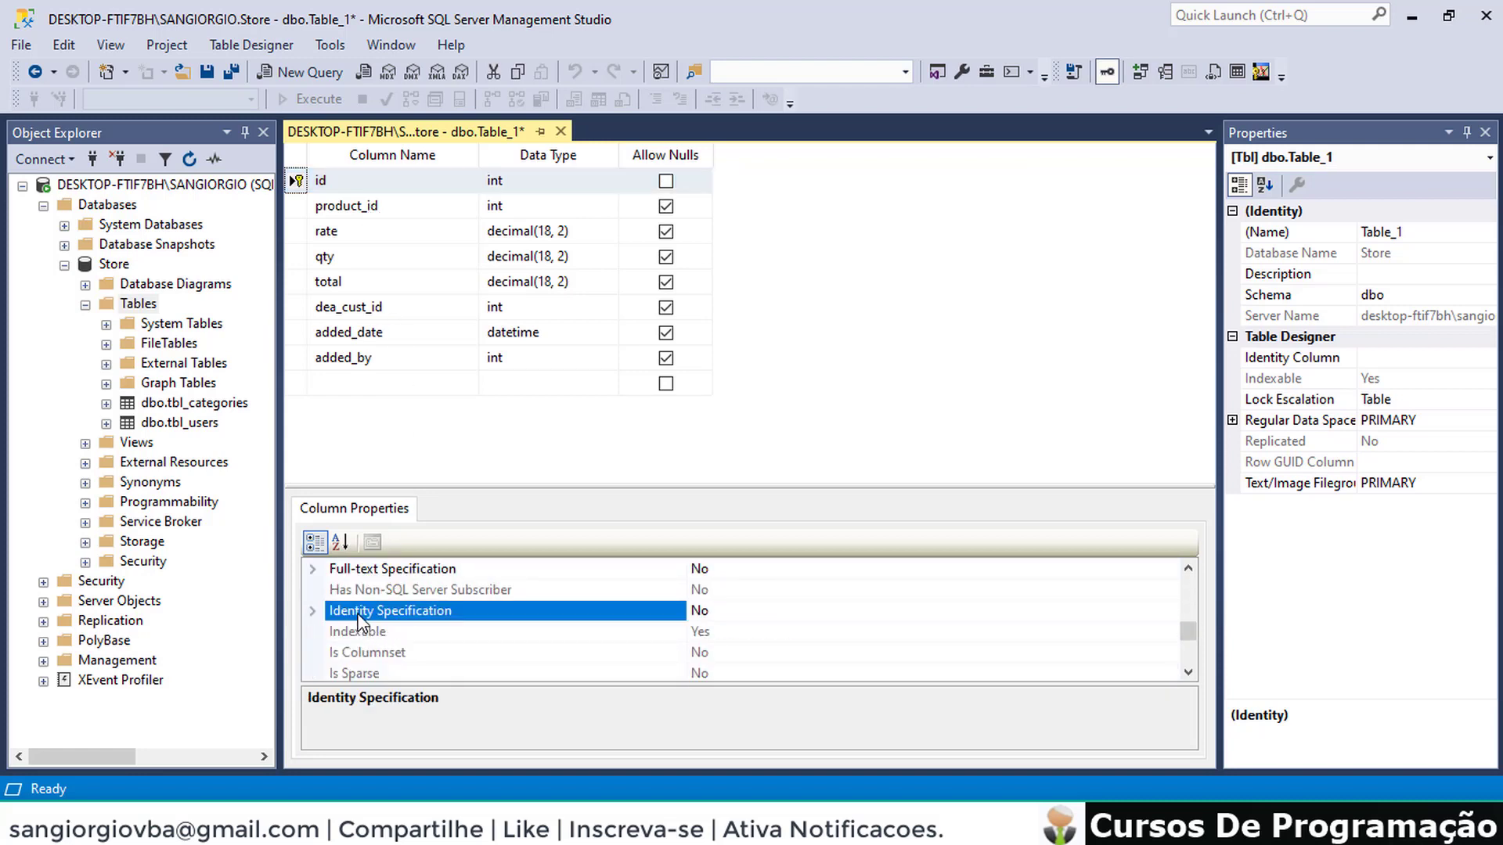
{"action": "double_click", "coordinate": [370, 632]}
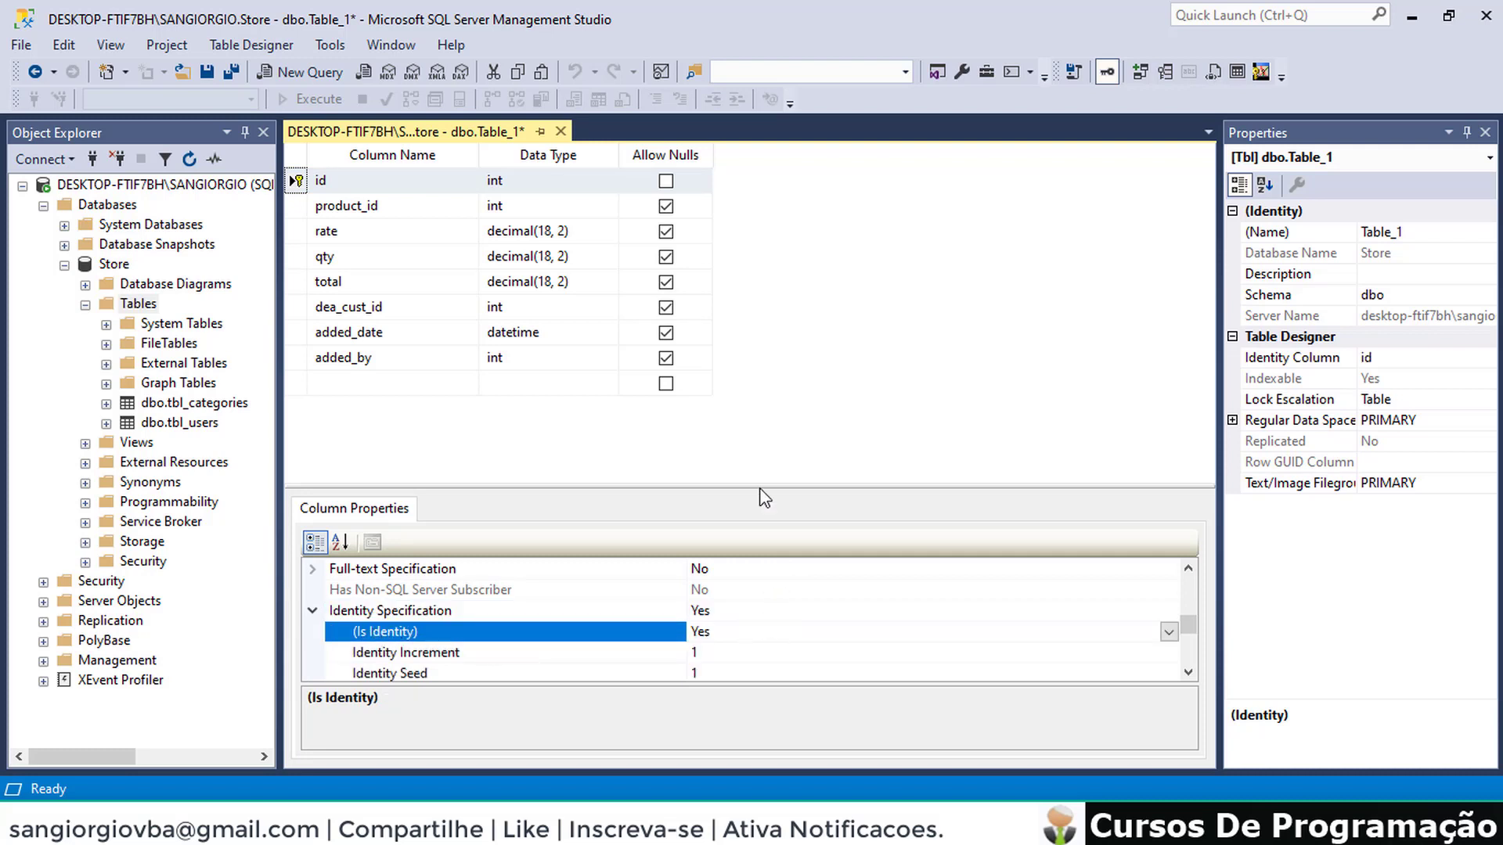
Close the table design and save the new table as tbl_transaction_detail
{"action": "left_click", "coordinate": [560, 132]}
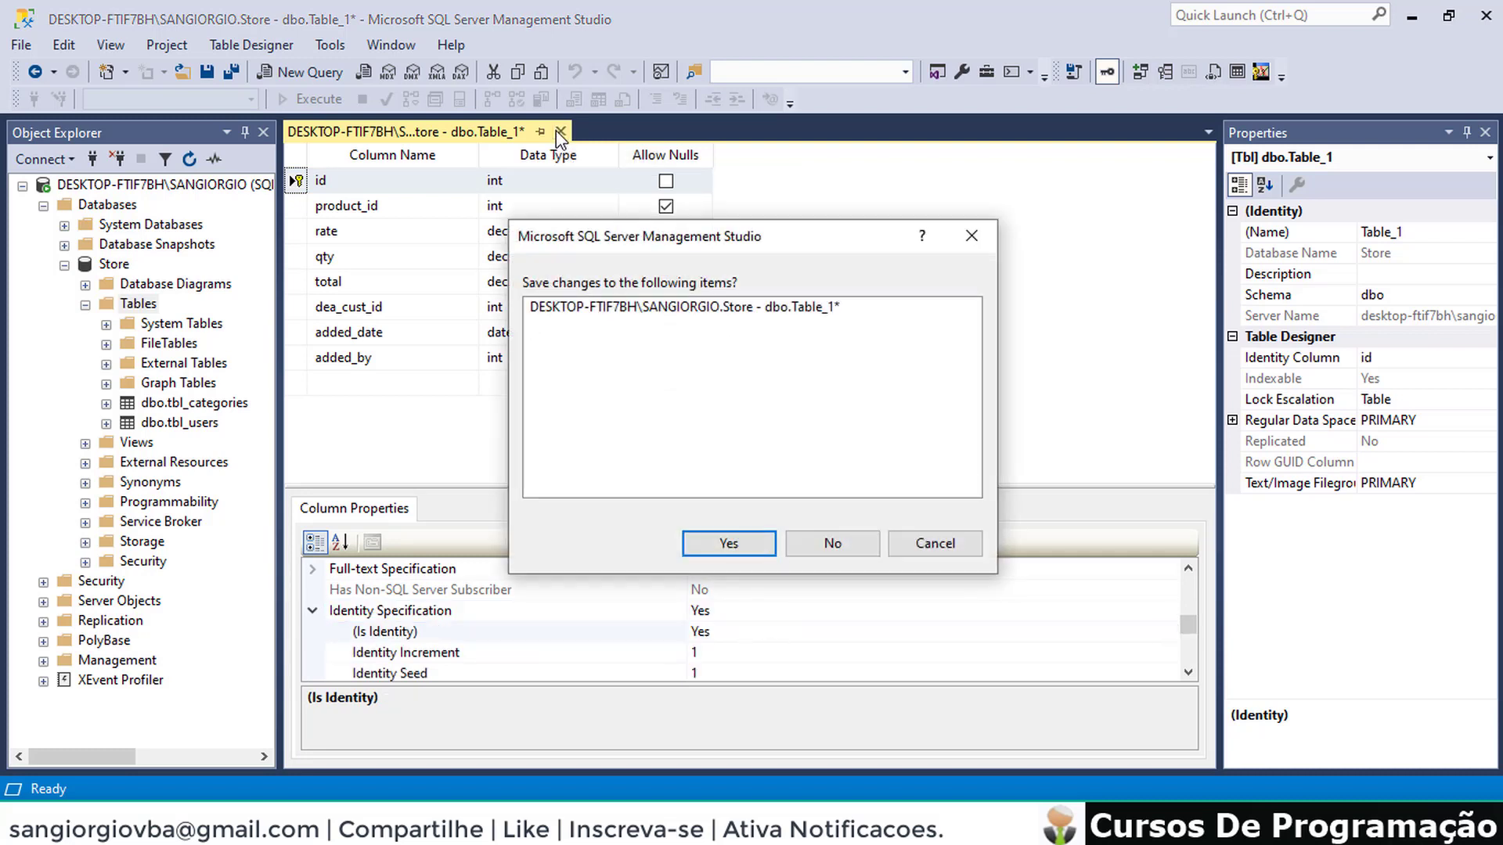
{"action": "left_click", "coordinate": [726, 547]}
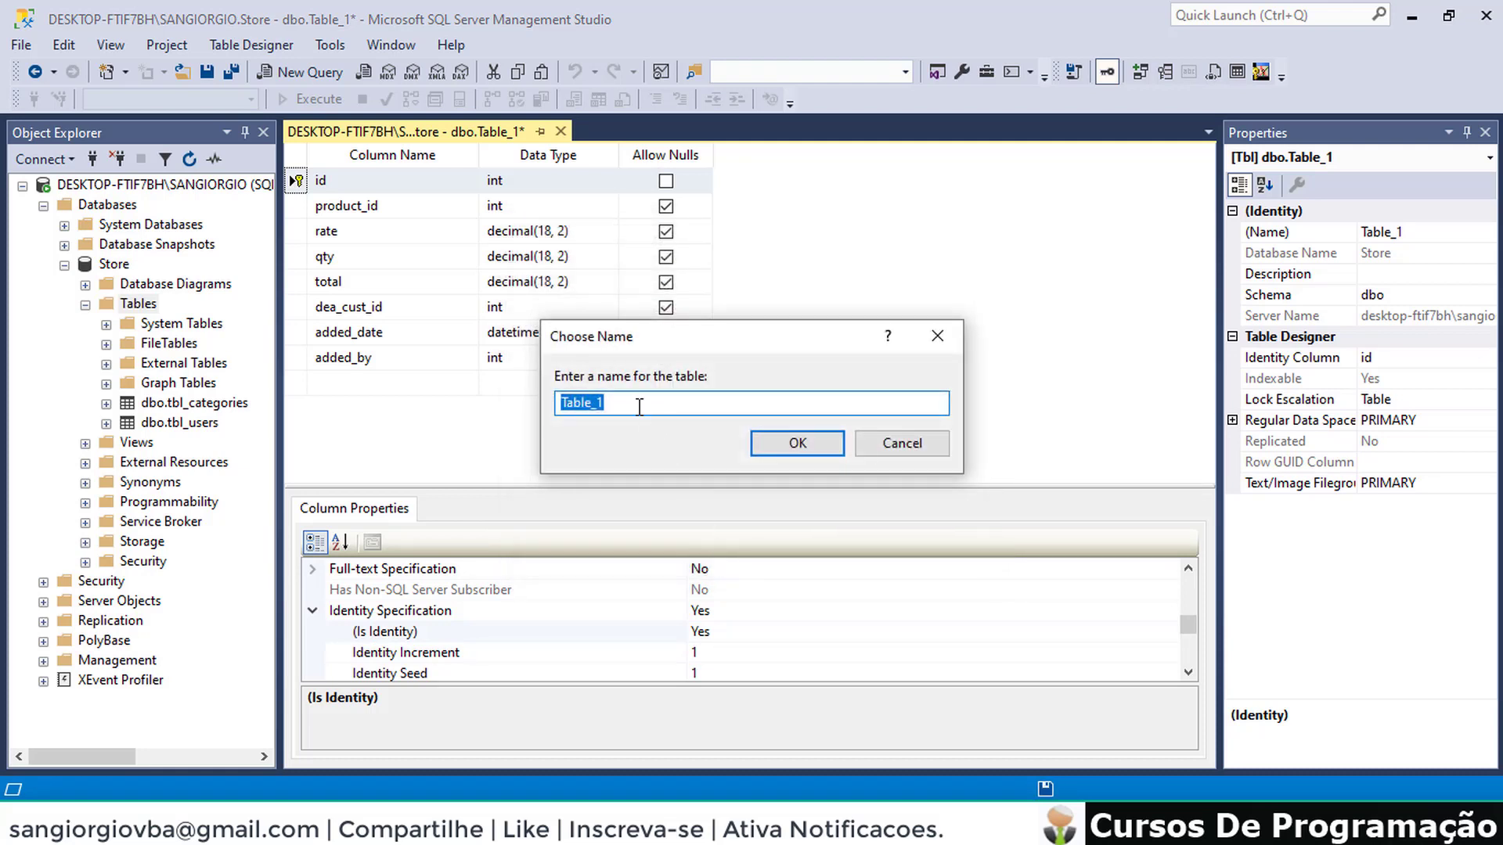
{"action": "type", "text": "tbl_trans"}
{"action": "type", "text": "action"}
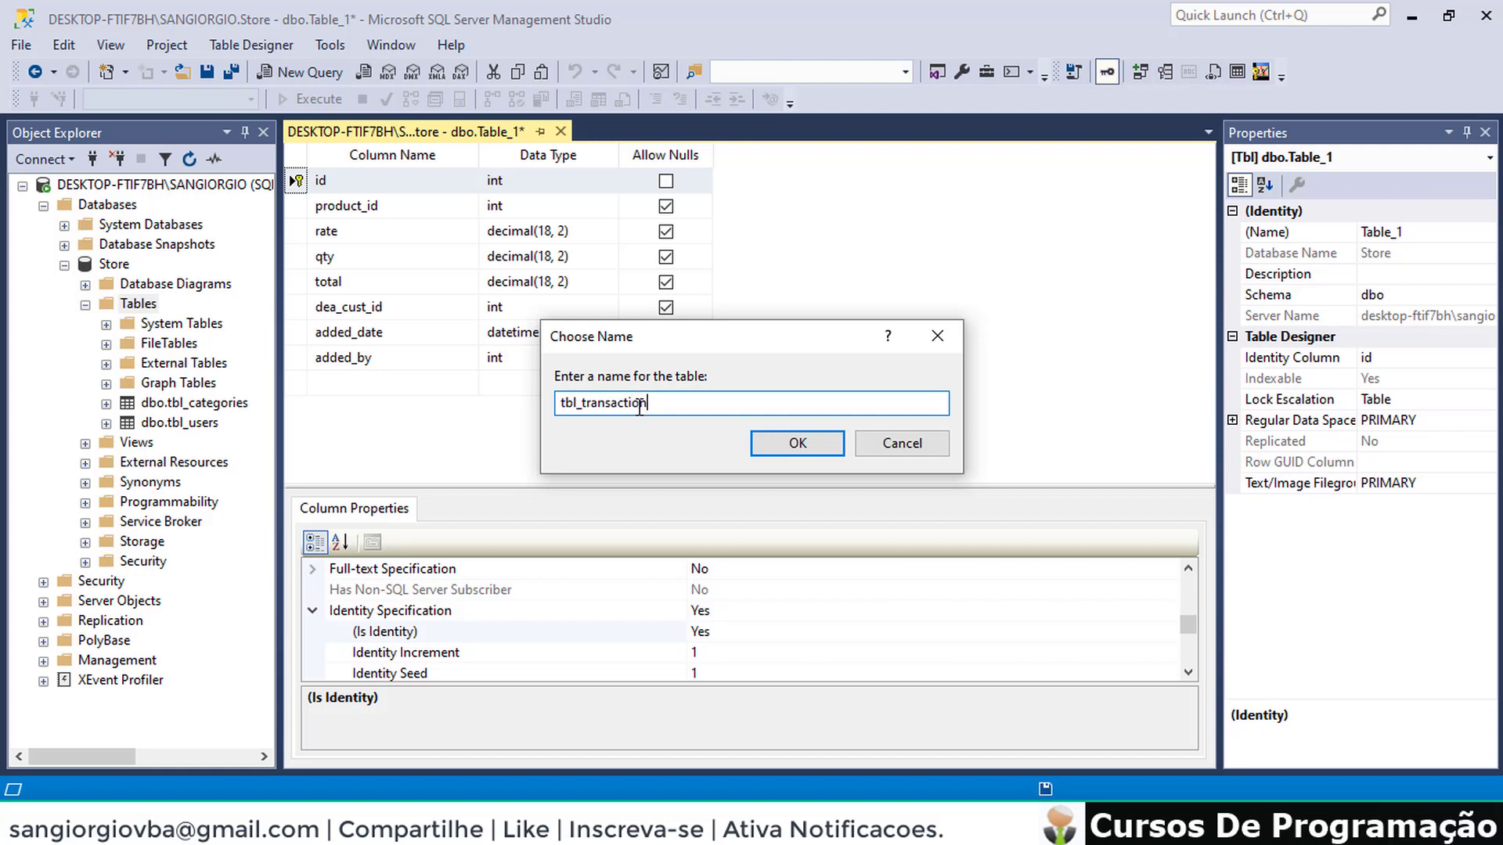
{"action": "type", "text": "_detail"}
{"action": "left_click", "coordinate": [796, 443]}
{"action": "key", "text": "ctrl+F4"}
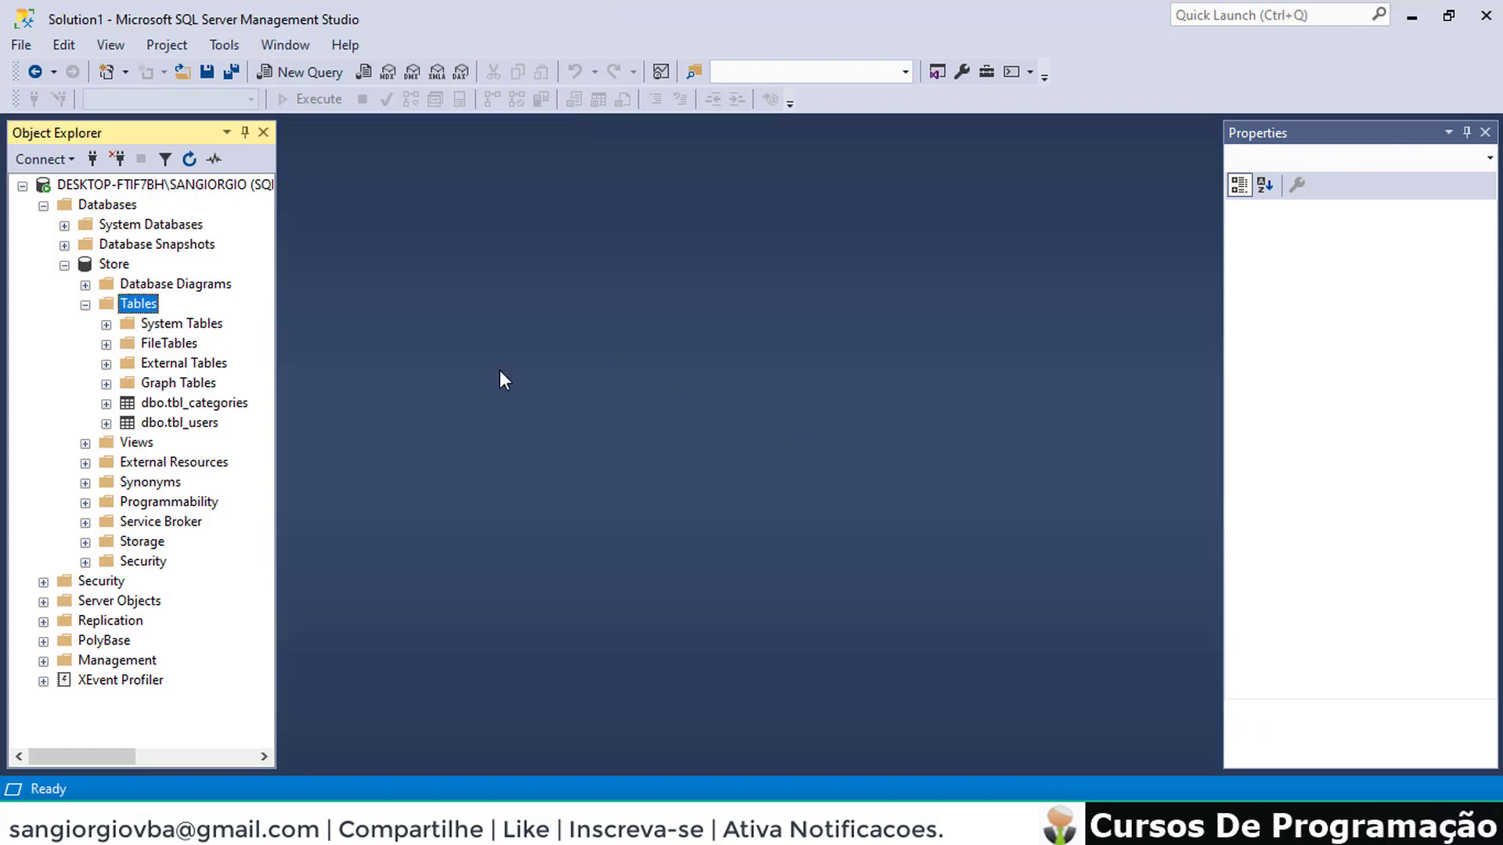
Refresh the Store database's Tables folder and widen the Object Explorer so the full table names fit
{"action": "right_click", "coordinate": [126, 300]}
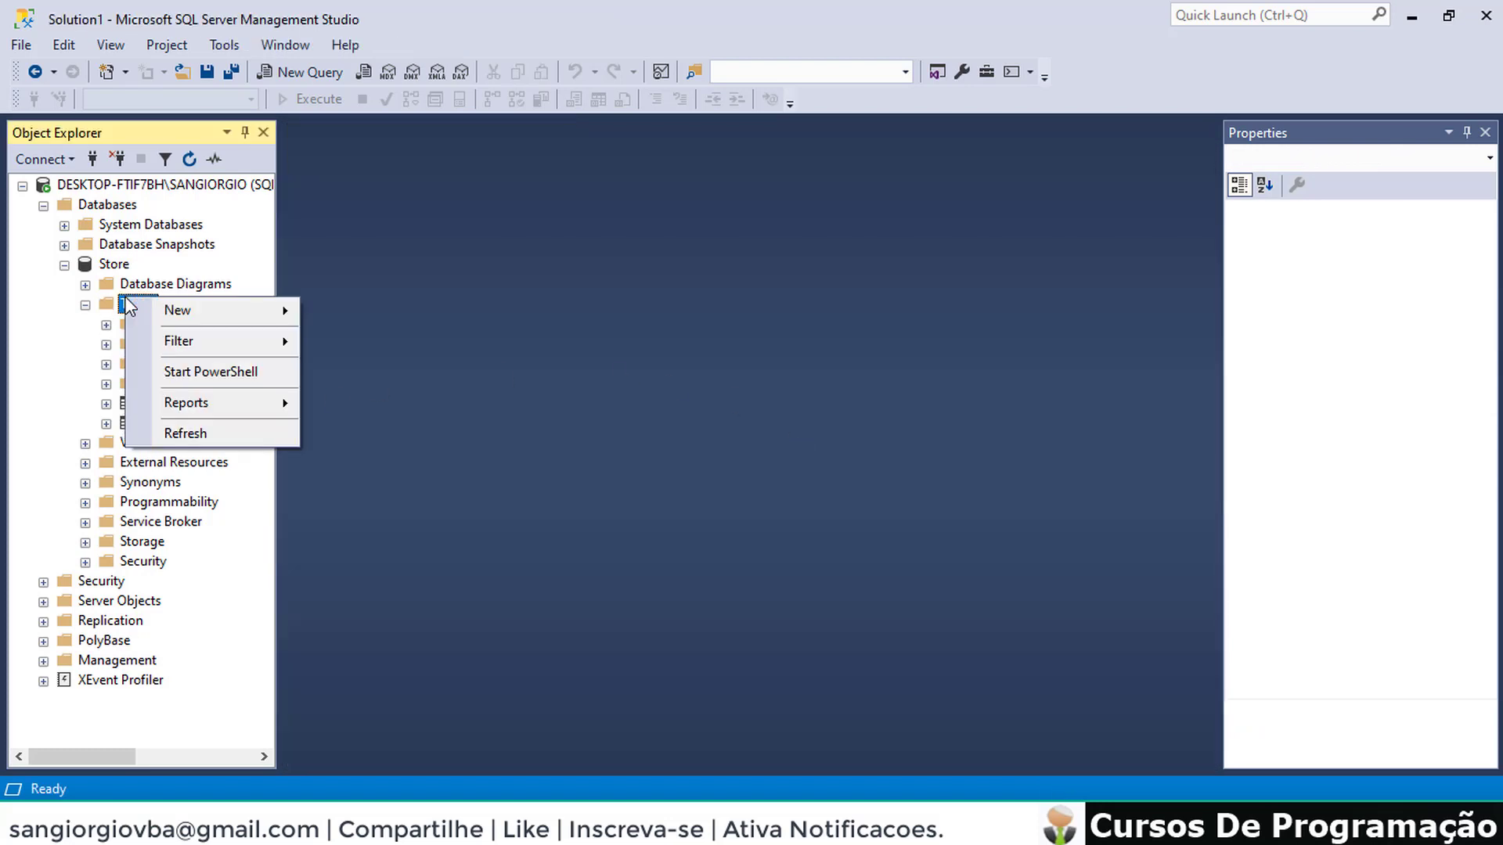
{"action": "left_click", "coordinate": [200, 433]}
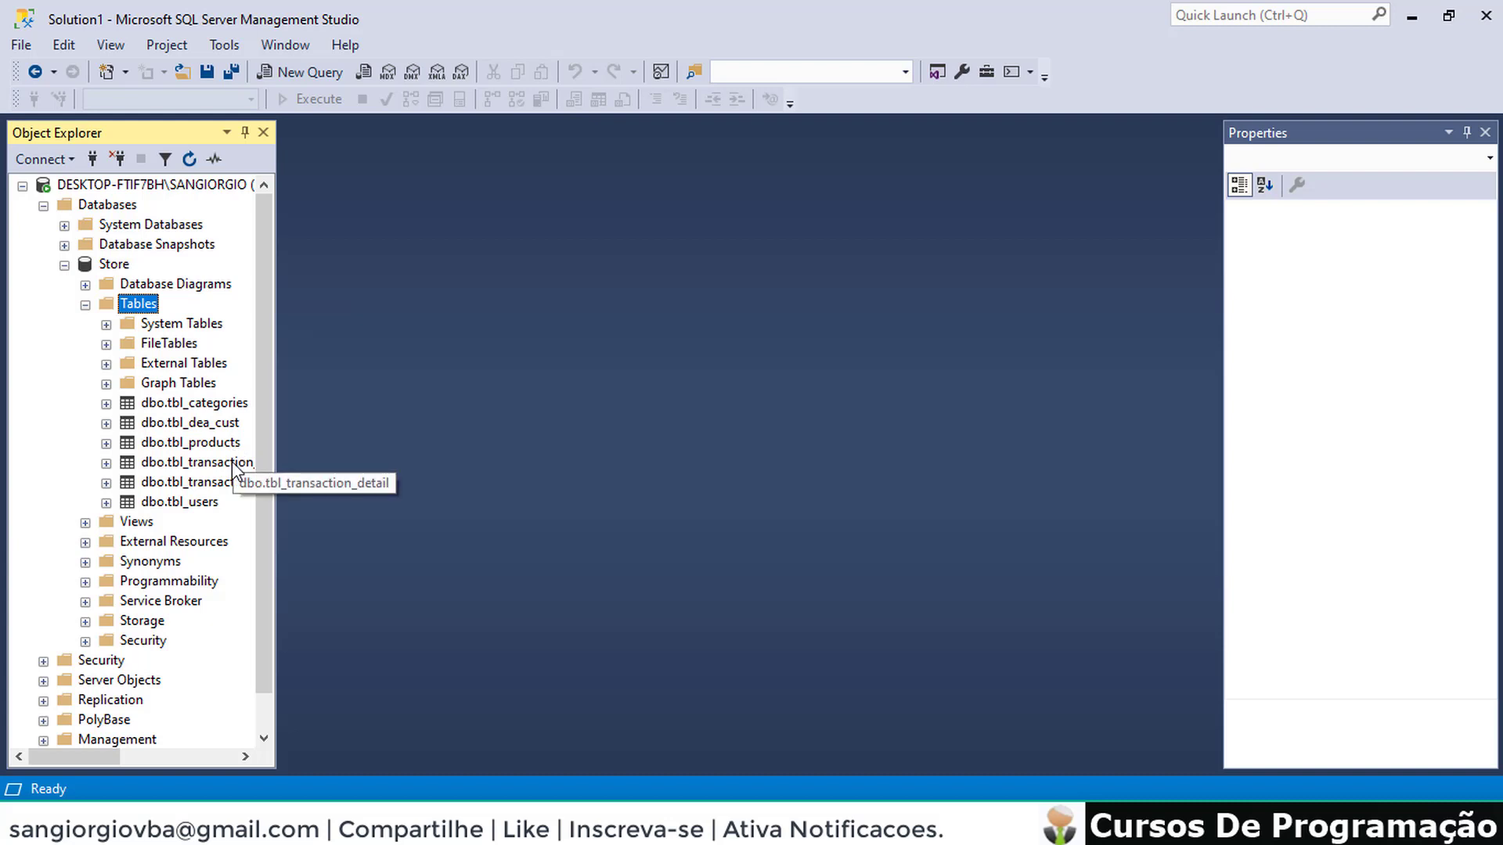
{"action": "left_click_drag", "start_coordinate": [280, 507], "coordinate": [403, 503]}
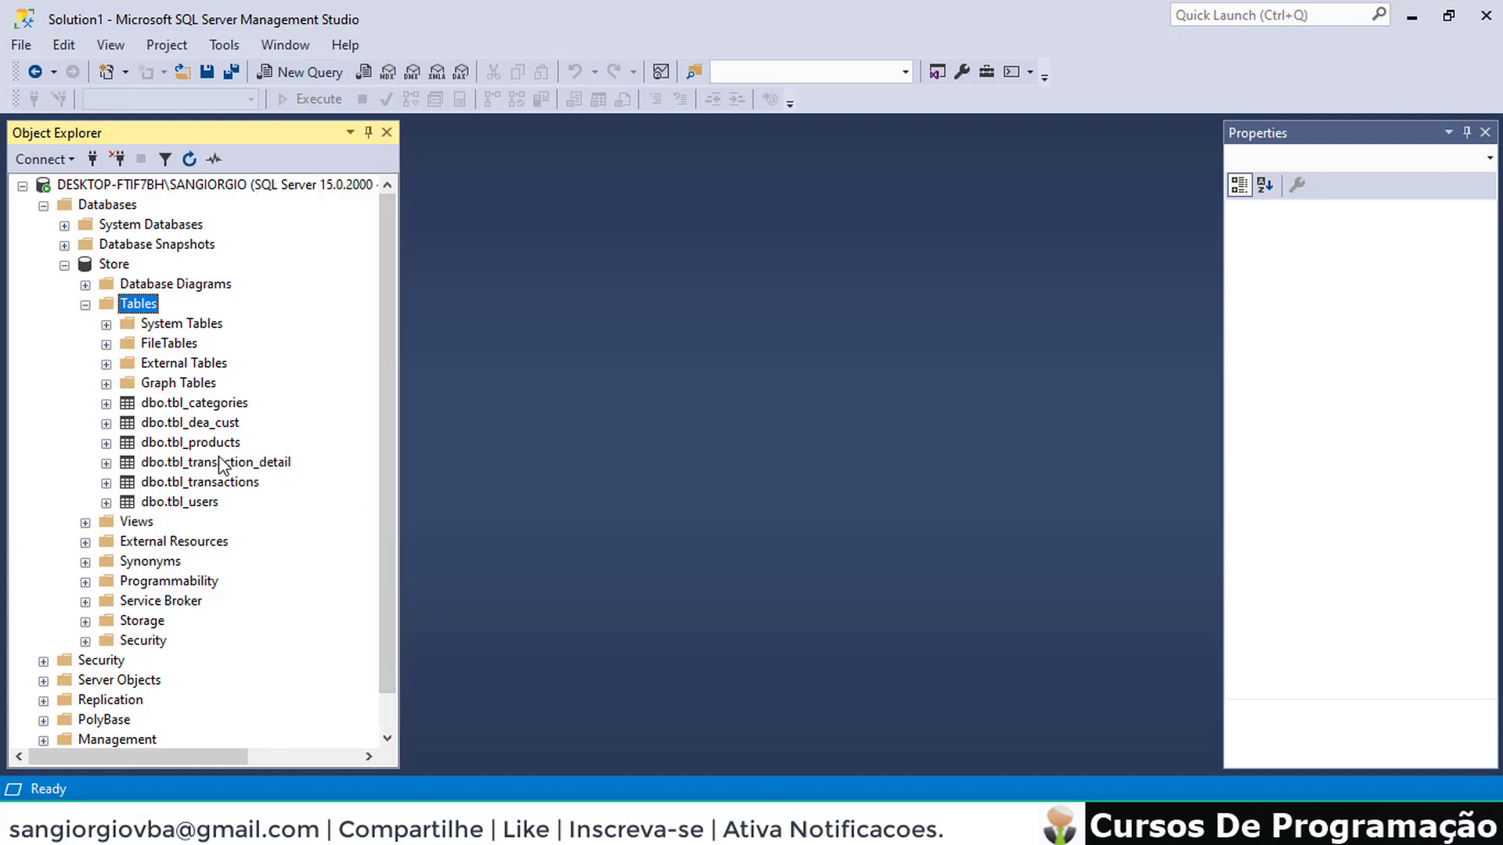